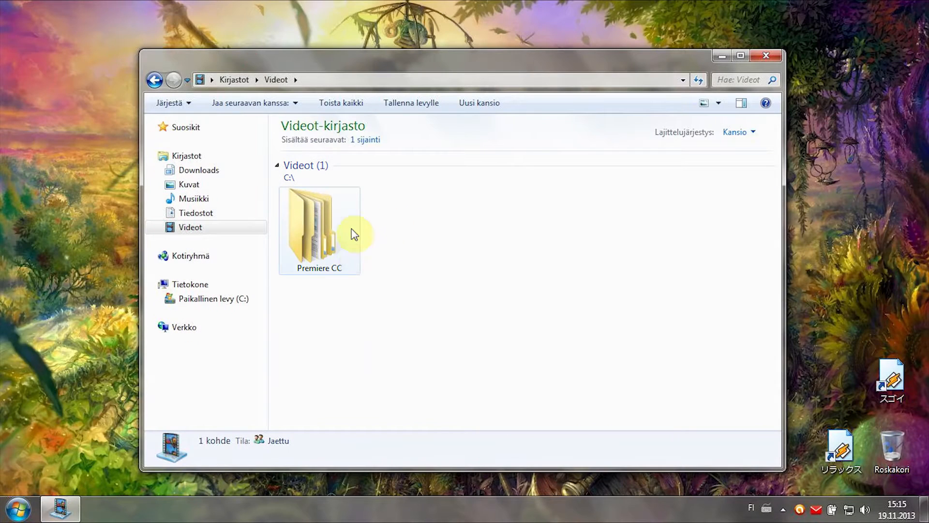
Check the details of the Premiere CC folder in the Videos library
mouse_move(323, 247)
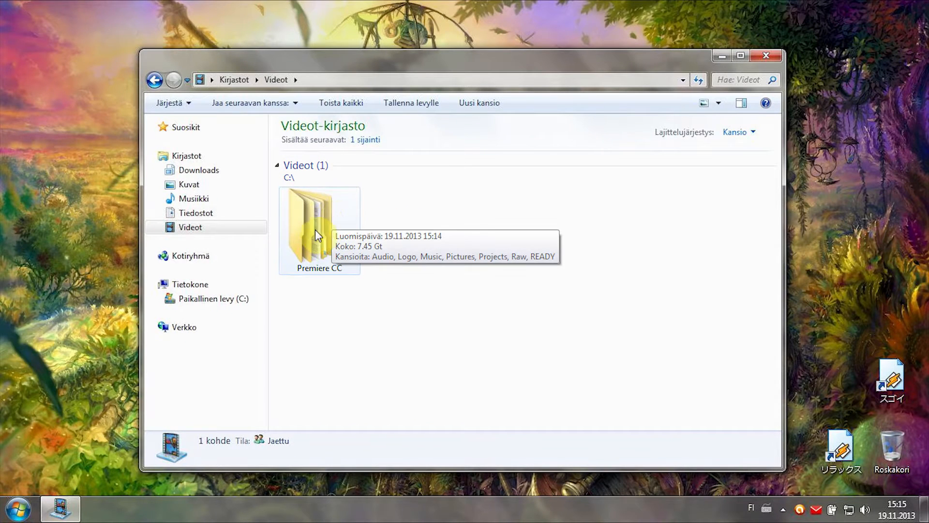
click(464, 319)
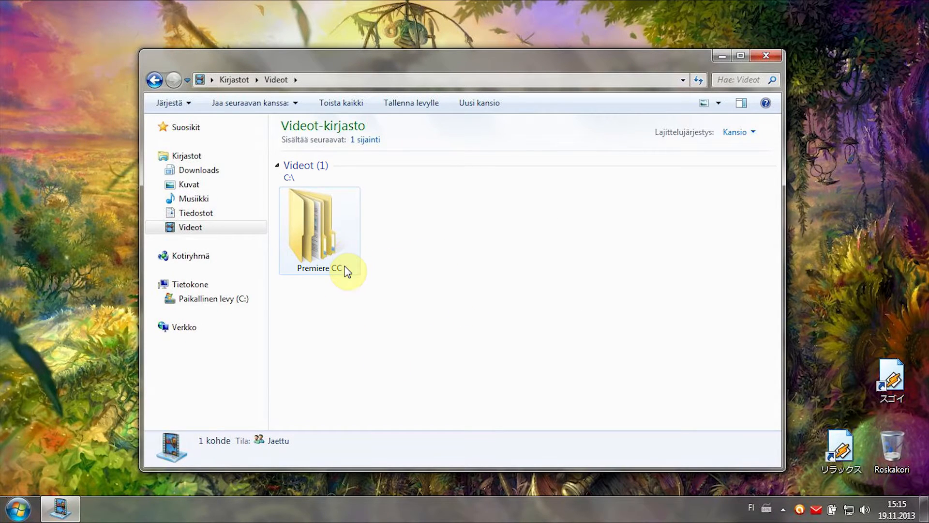
mouse_move(347, 271)
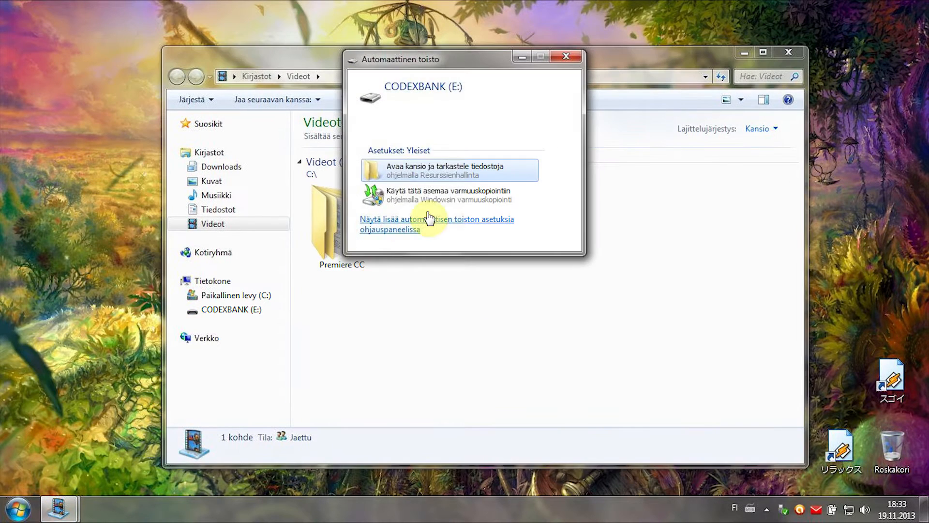
Open the CODEXBANK (E:) drive and copy the Premiere CC folder onto it as a backup
click(438, 173)
drag(382, 69, 928, 145)
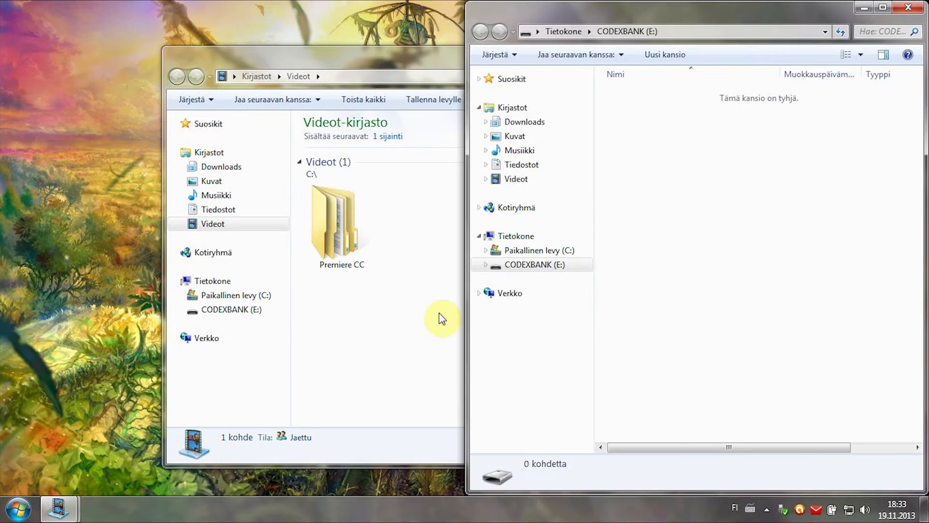
drag(381, 312, 342, 241)
click(885, 243)
key(ctrl+v)
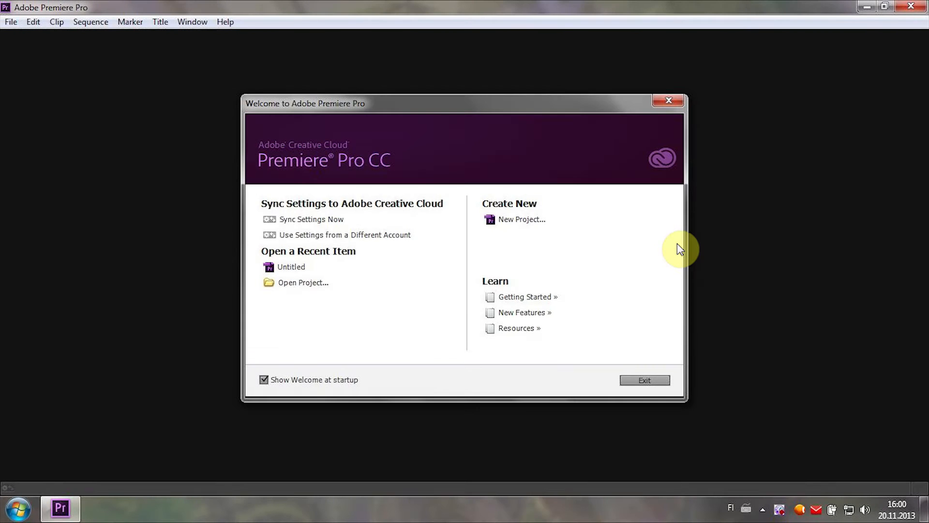
Start a new project in Adobe Premiere Pro and set its location to C:\Videot\Premiere CC\Projects
click(521, 219)
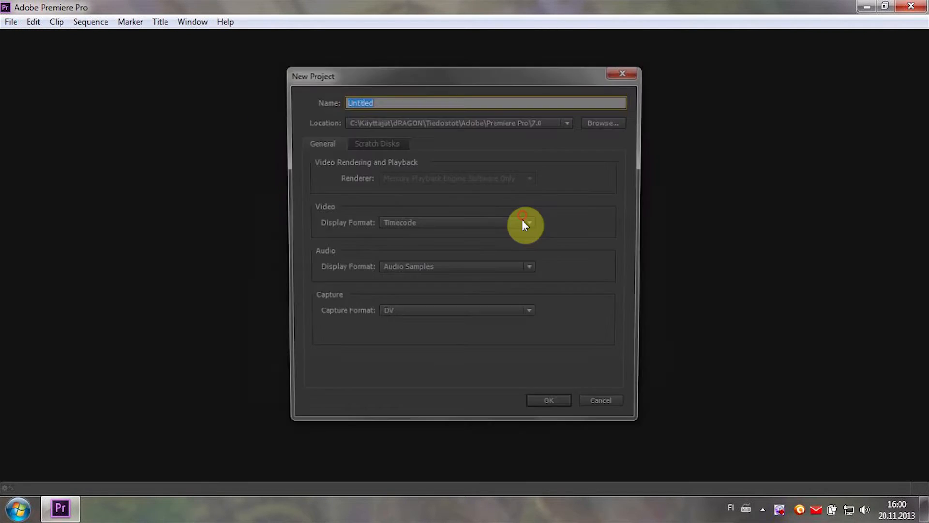
click(599, 122)
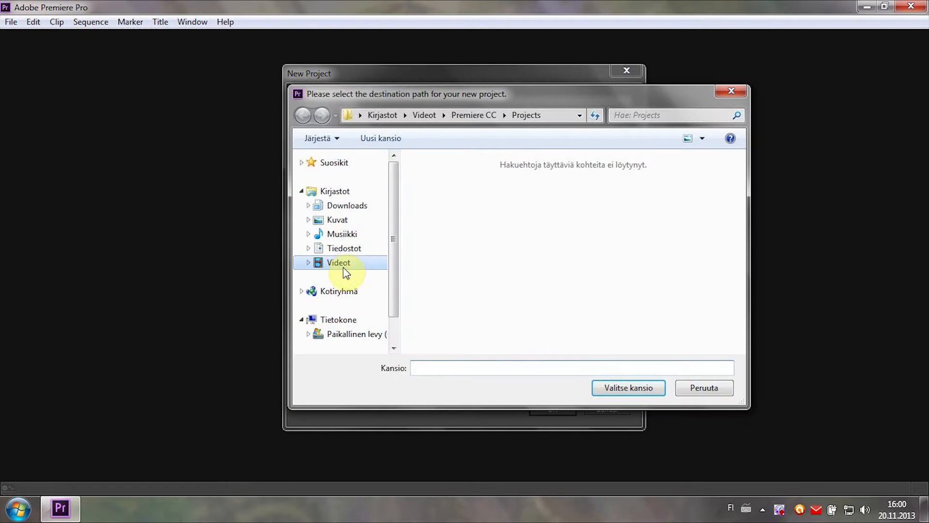
click(343, 265)
double_click(445, 239)
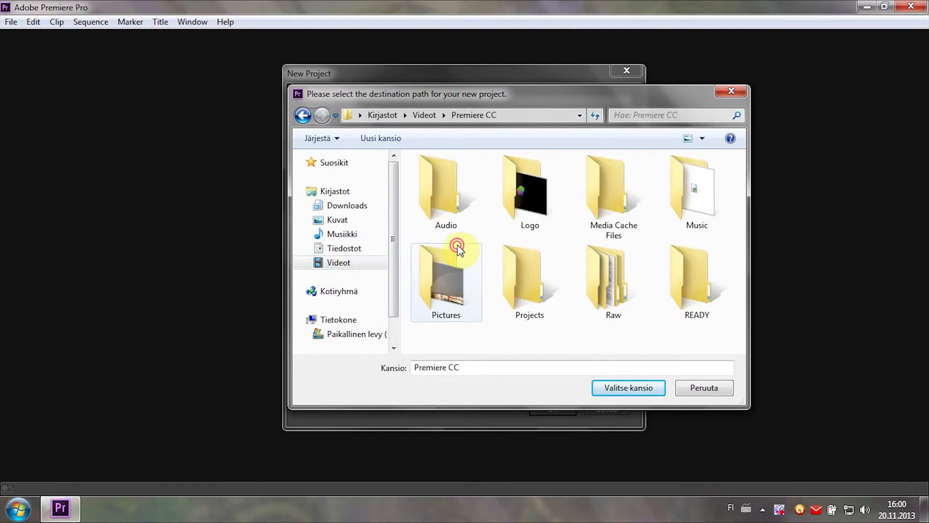
double_click(521, 287)
click(622, 386)
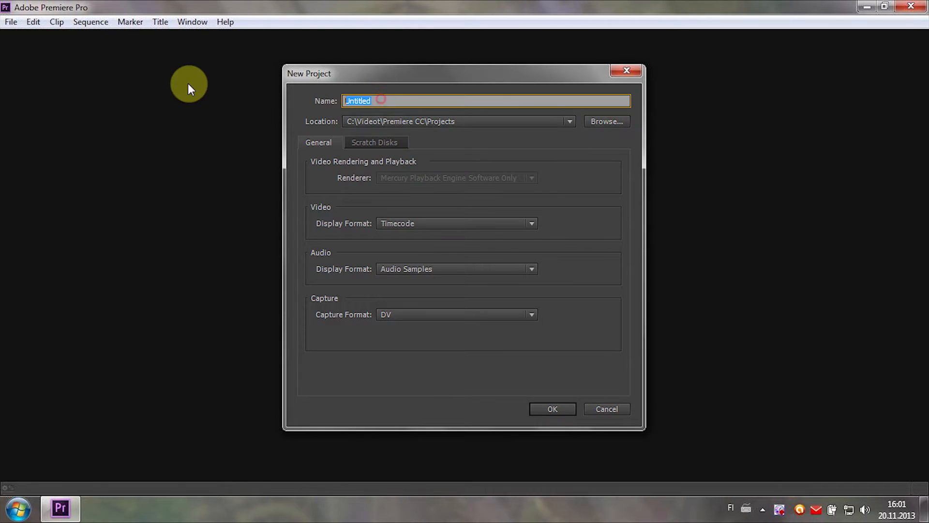
Name the project Premiere CC, review its scratch disk locations and create it
text(Premiere CC)
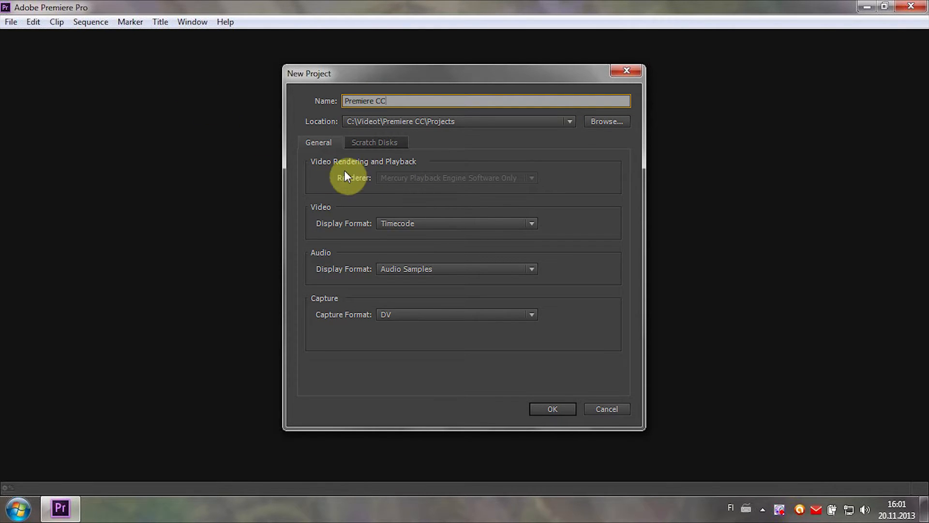
click(377, 143)
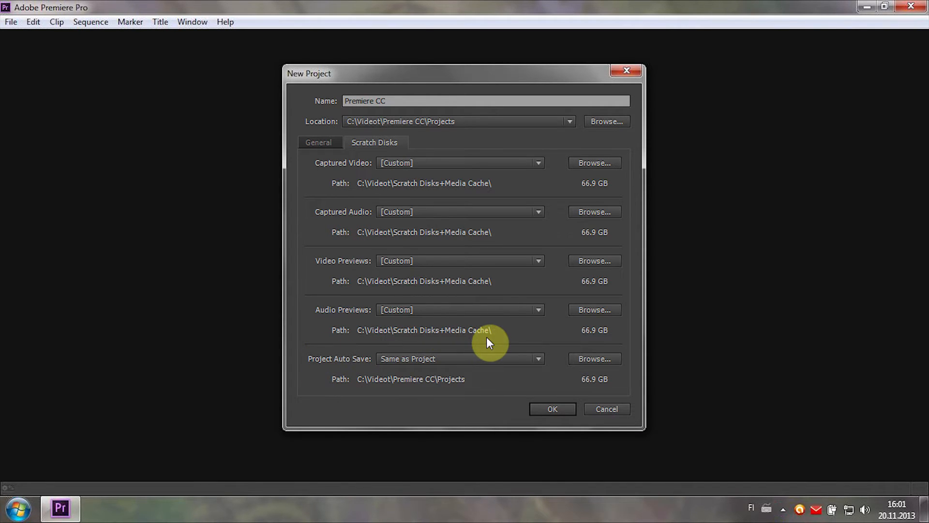
click(550, 414)
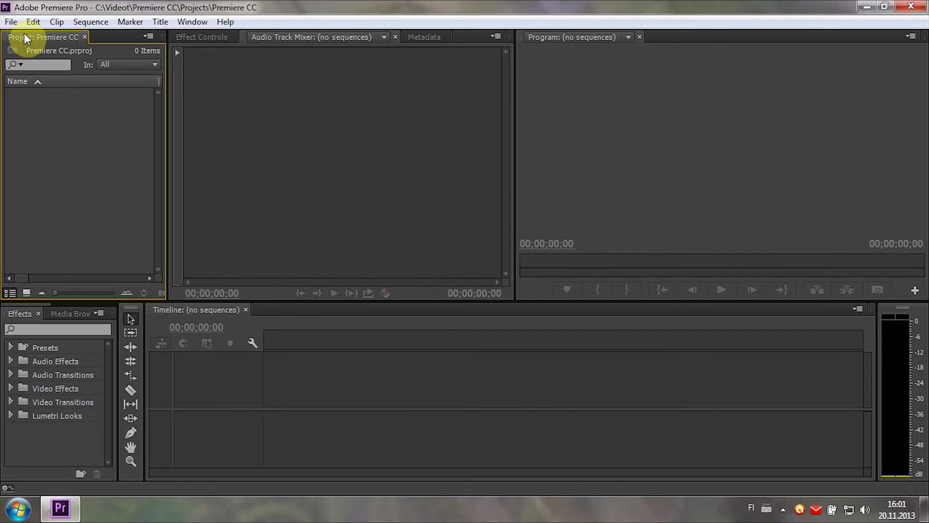
Open the Auto Save preferences and examine the save interval and maximum project versions
click(33, 22)
mouse_move(83, 389)
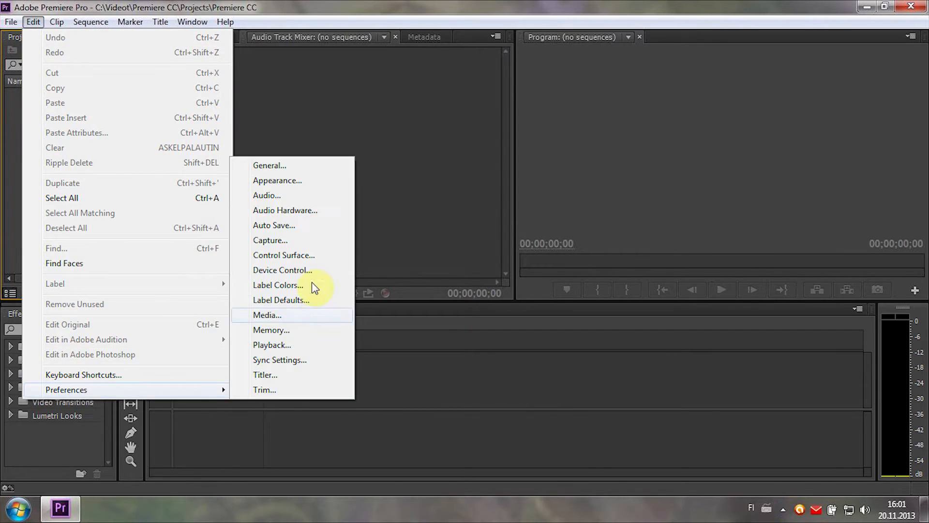
click(315, 228)
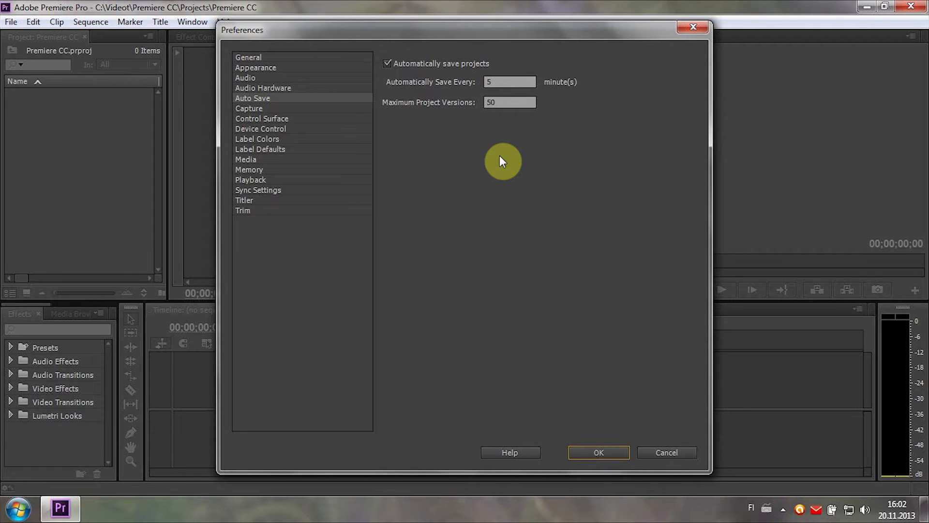
Review the media cache locations in the Media preferences and find the matching Scratch Disks+Media Cache folder in the Videos library
click(258, 161)
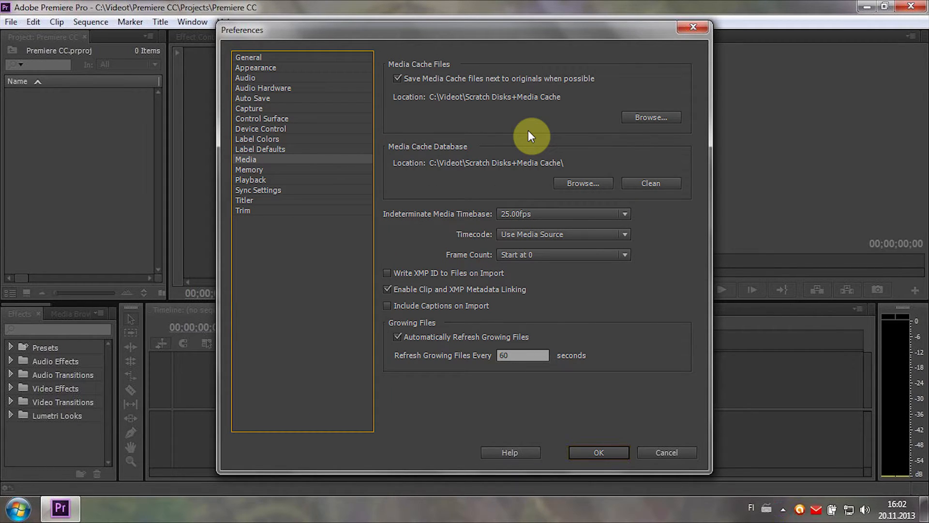
click(18, 509)
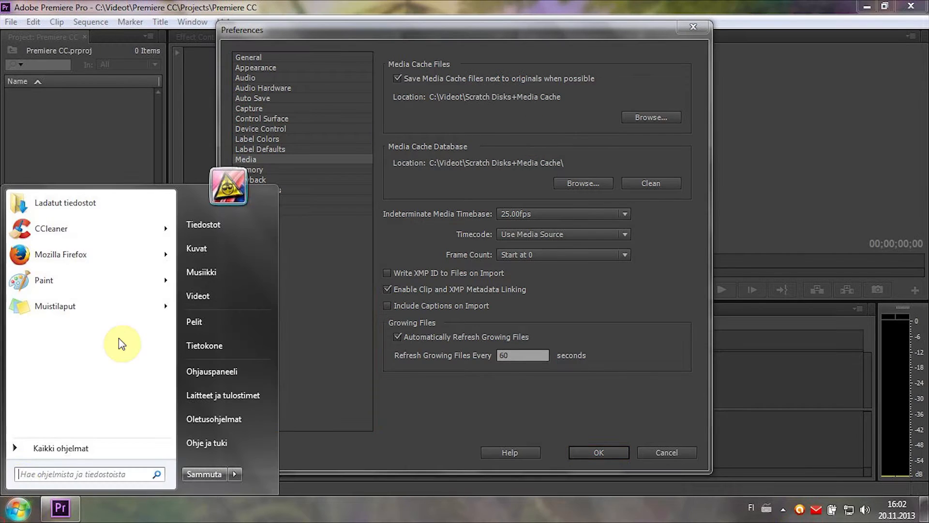
click(186, 296)
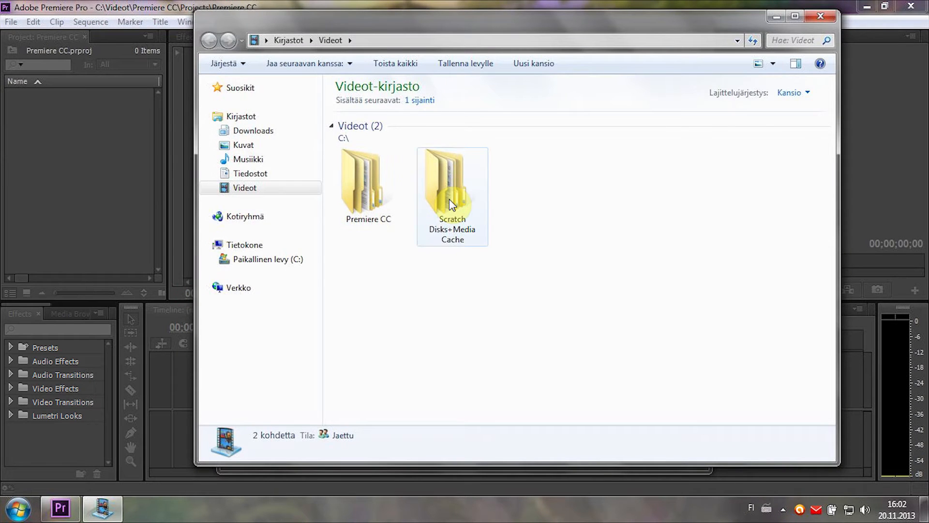
mouse_move(449, 199)
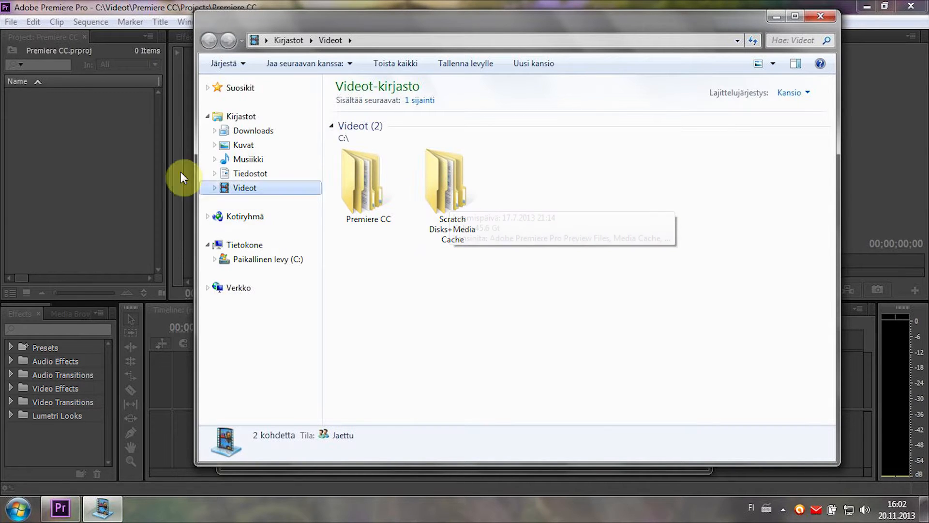
click(106, 166)
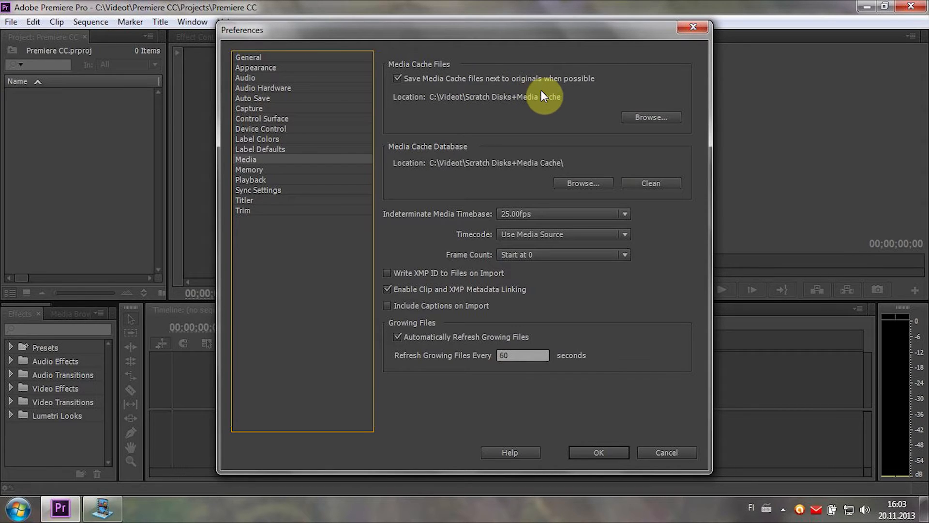
click(580, 453)
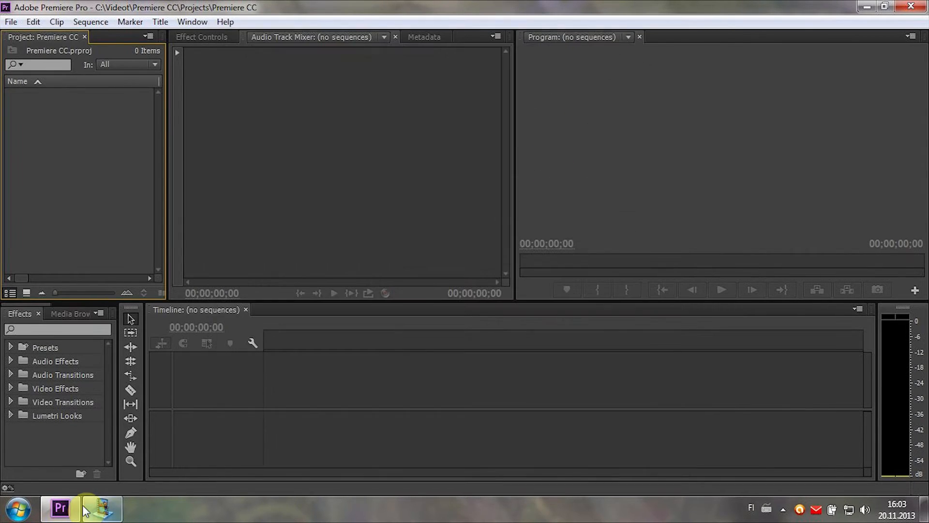
Try to import footage into the project from the Car crash folder inside Premiere CC\Raw
click(102, 509)
double_click(349, 194)
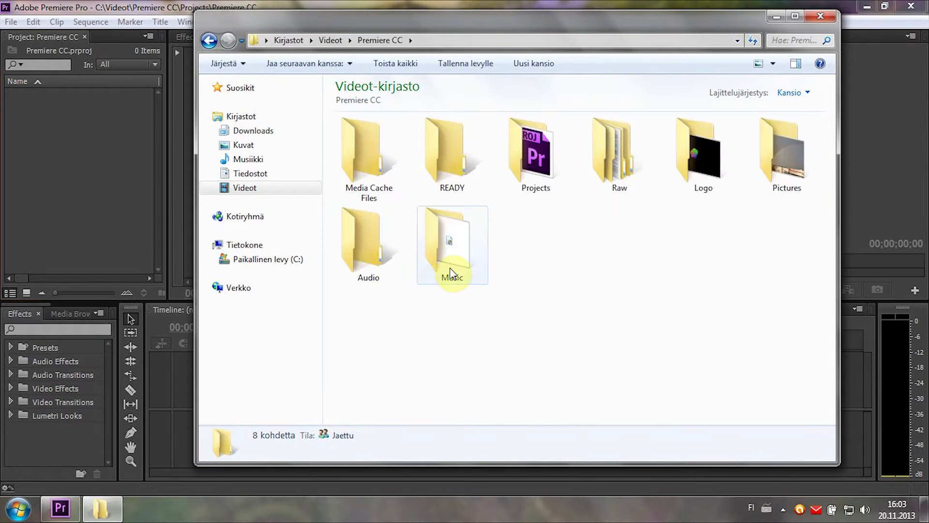
double_click(610, 155)
double_click(450, 155)
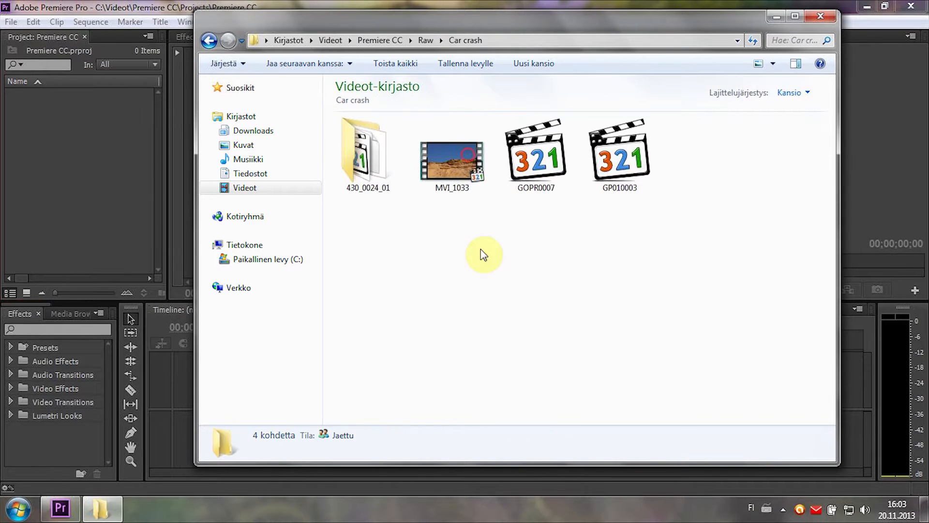
drag(632, 226, 74, 176)
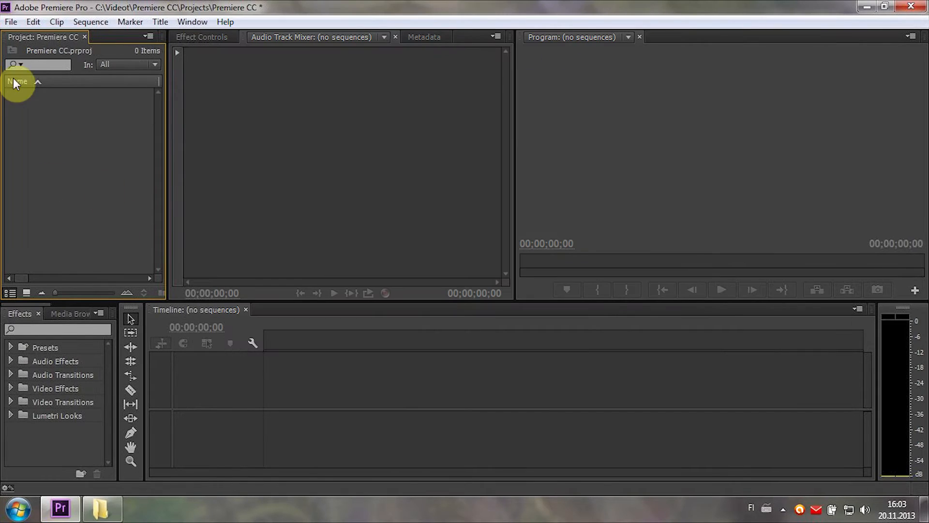
Review the project's scratch disk locations in the Project Settings
click(10, 22)
mouse_move(73, 391)
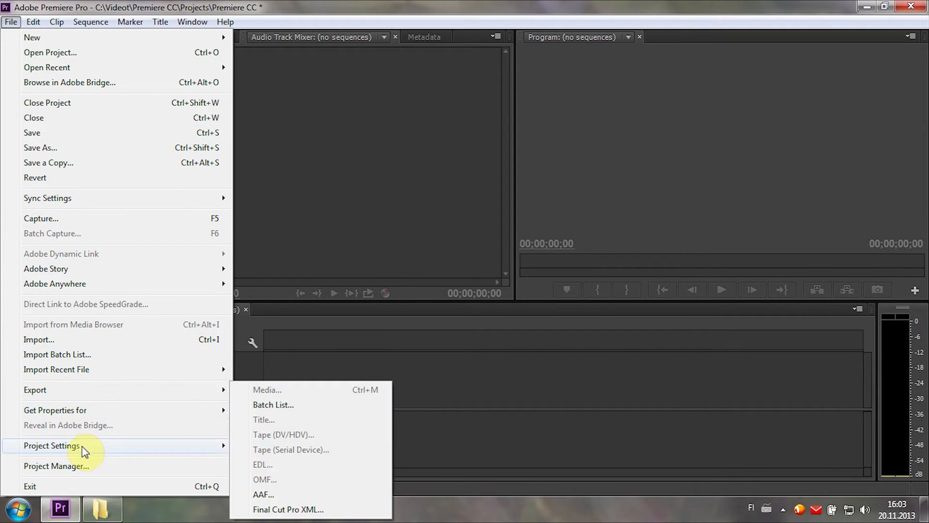
mouse_move(84, 447)
click(260, 462)
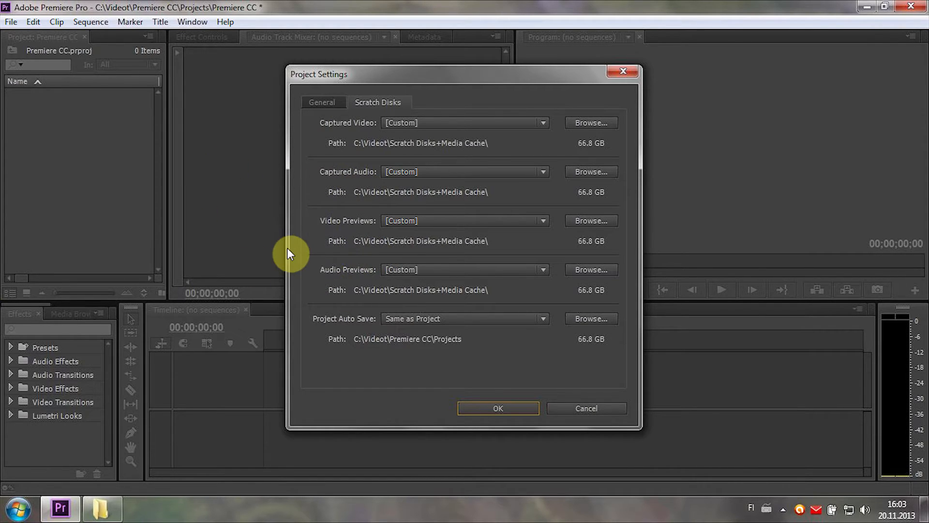
click(492, 402)
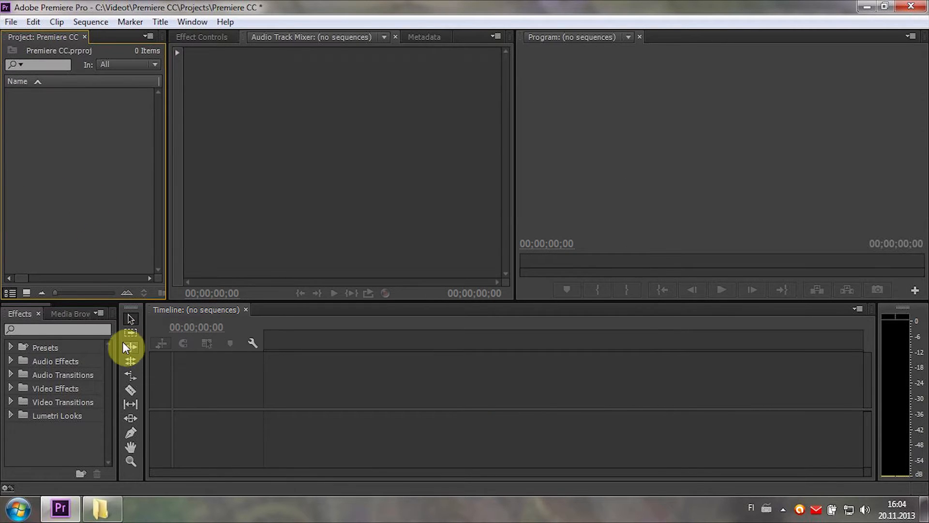
Widen the Effects panel group, show the Media Browser in it and maximize it
drag(118, 339, 187, 332)
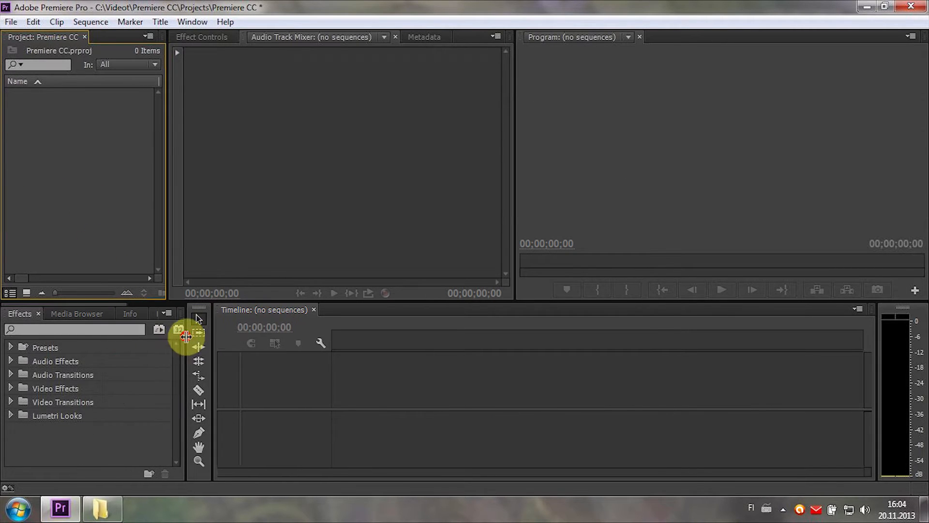
click(82, 313)
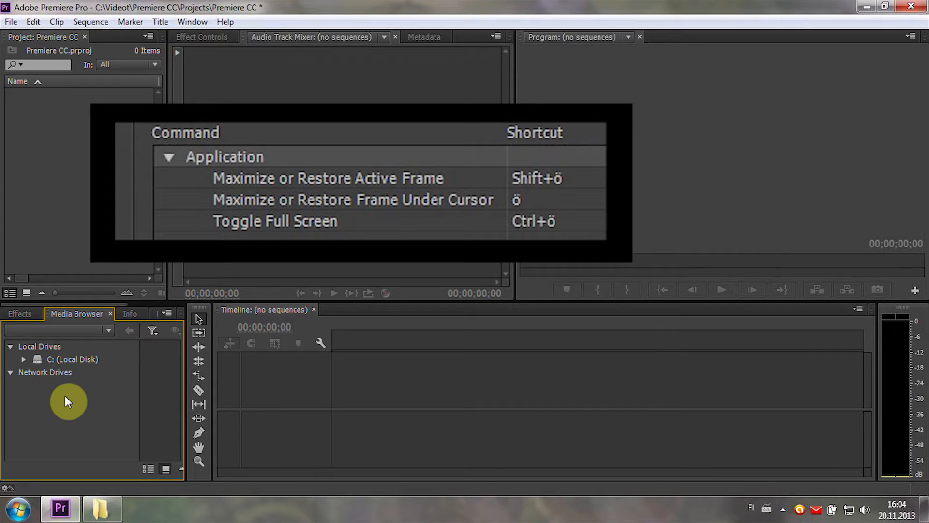
key(odiaeresis)
Browse to the Videot\Premiere CC\Raw\Motorcycle folder on drive C: and enlarge its clip thumbnails
click(23, 81)
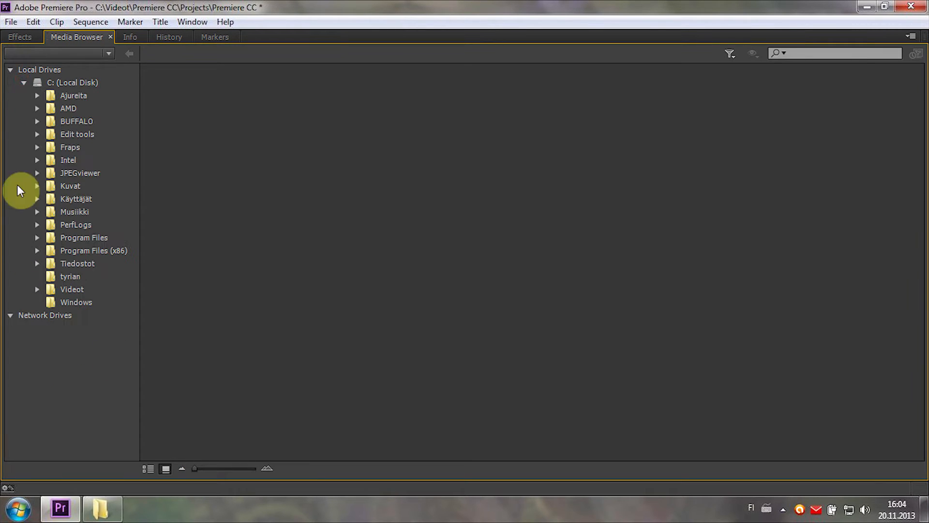
click(37, 289)
click(50, 303)
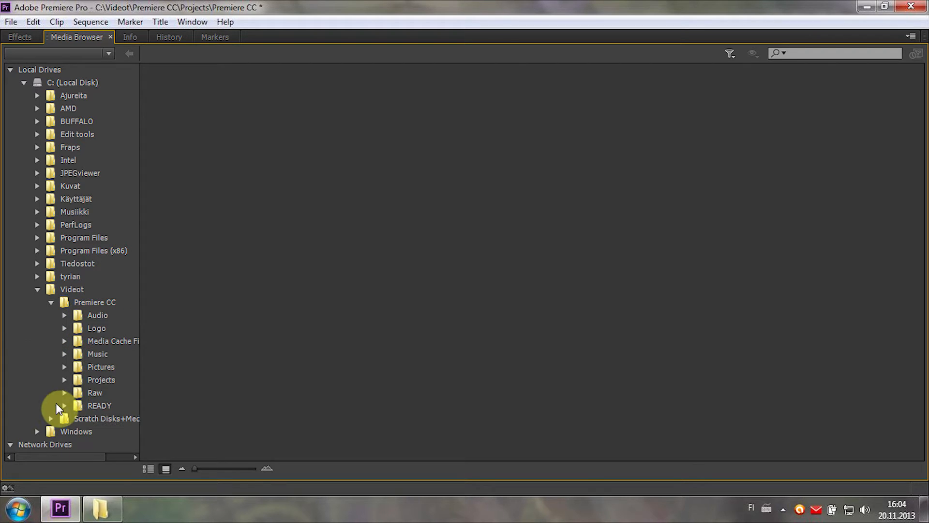
click(64, 392)
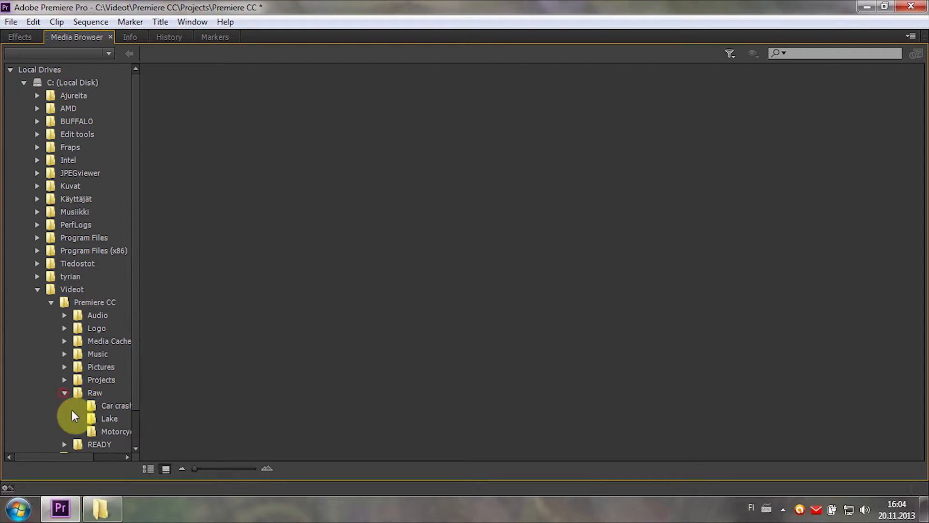
click(92, 428)
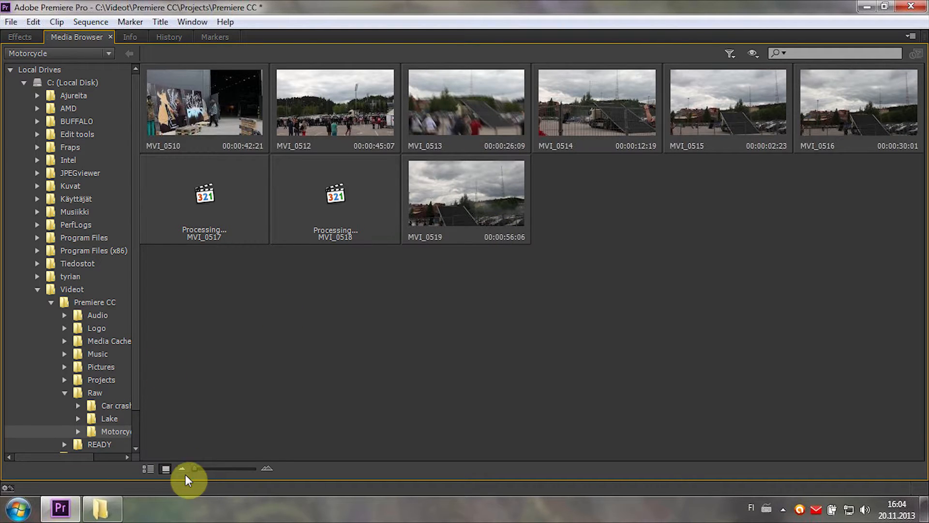
drag(194, 469, 216, 469)
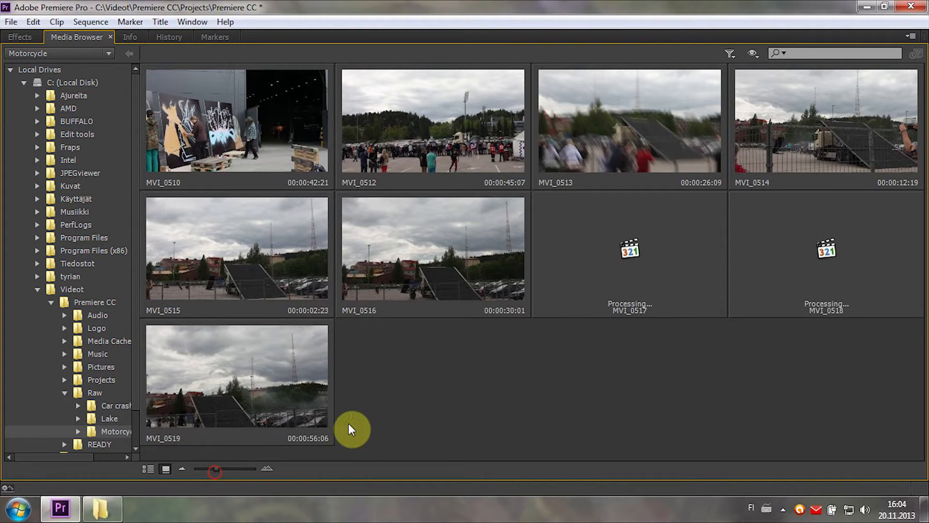
Restore the Media Browser to its normal size and import the MVI_0510 clip into the project
click(239, 252)
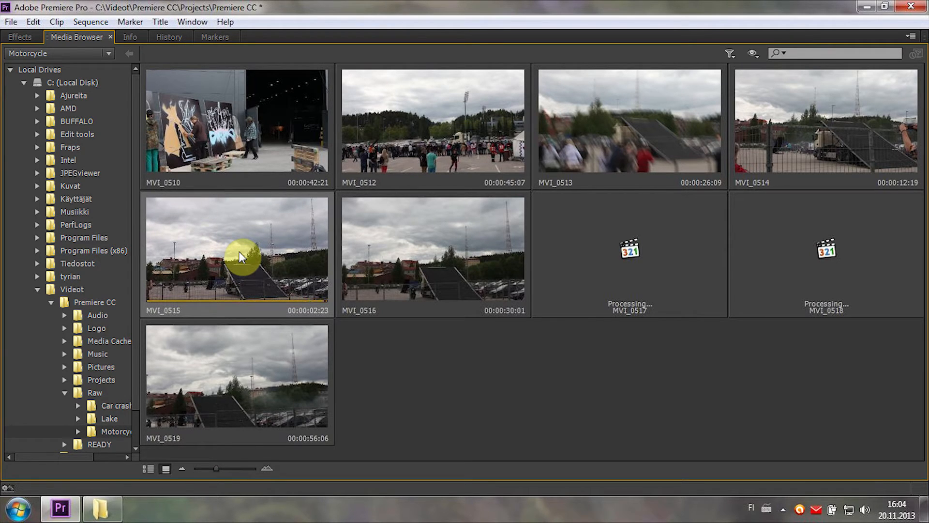
key(grave)
drag(160, 377, 83, 199)
mouse_move(115, 514)
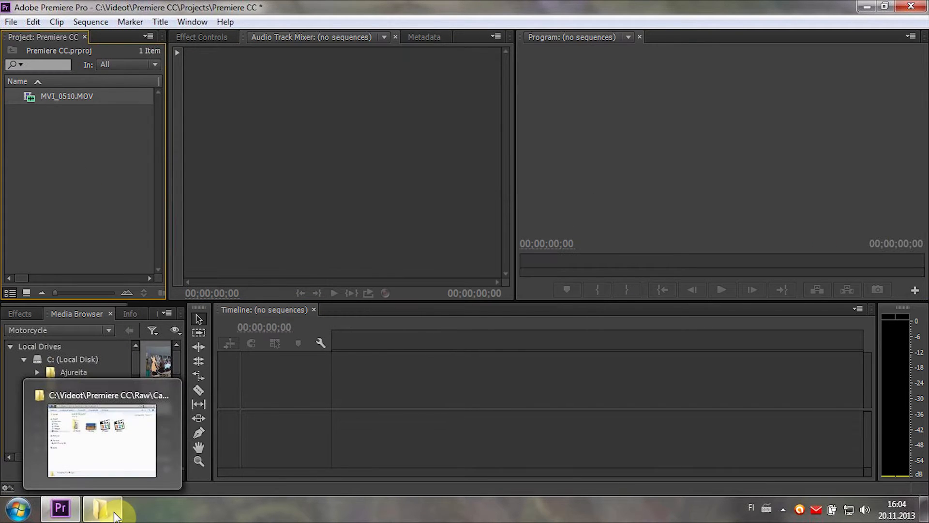
Import the Car crash, Lake and Motorcycle folders from the Raw folder into the project and dismiss the file import failure report
click(105, 455)
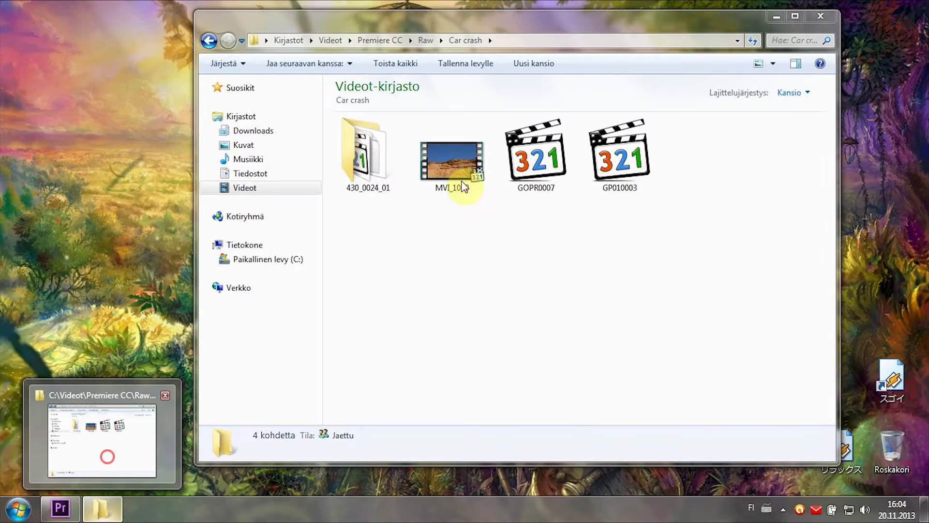
click(426, 39)
drag(576, 298, 49, 182)
click(395, 280)
double_click(452, 145)
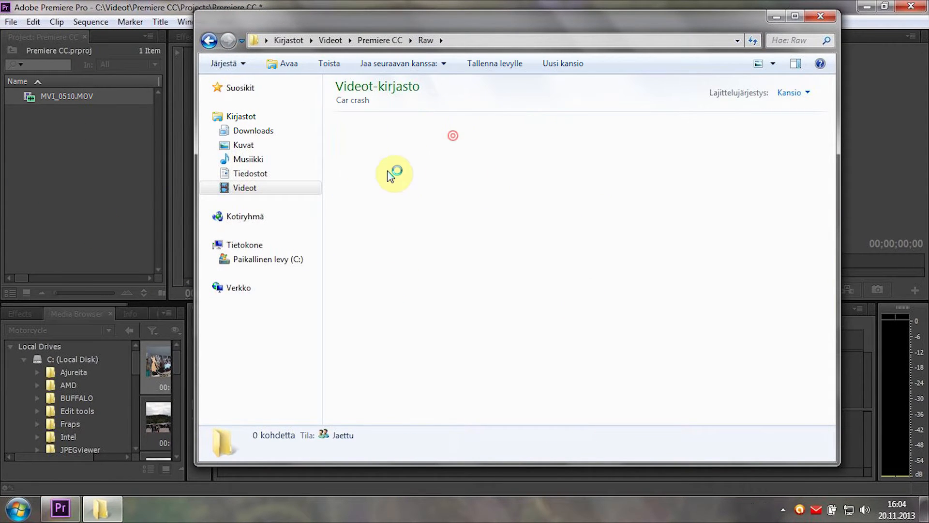
double_click(384, 166)
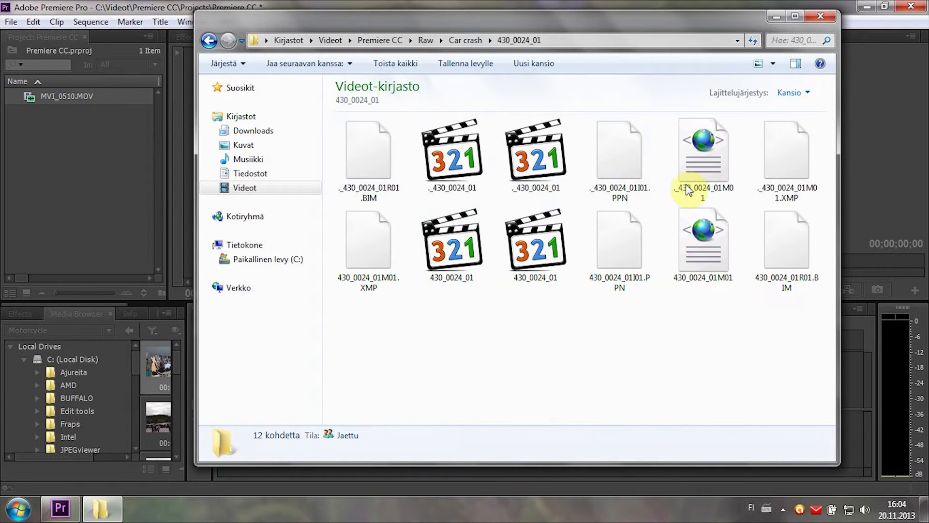
drag(740, 163, 124, 216)
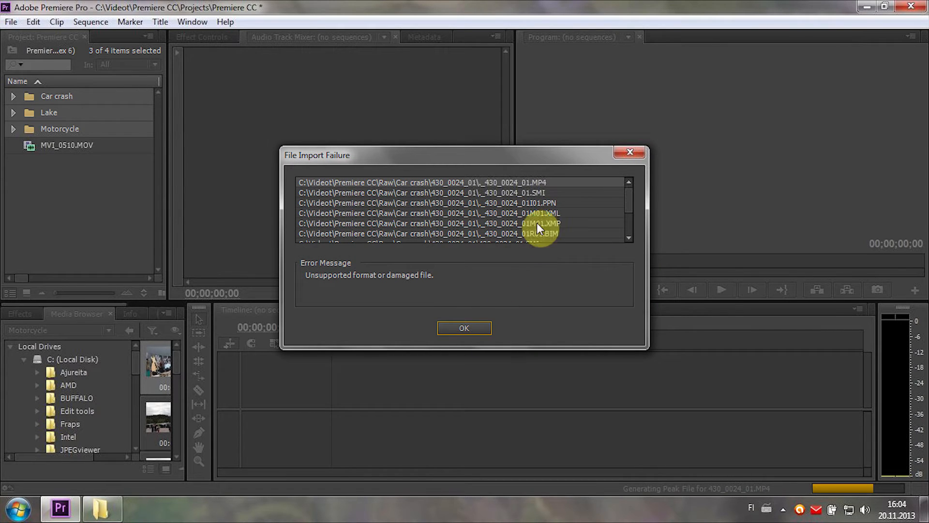
click(470, 326)
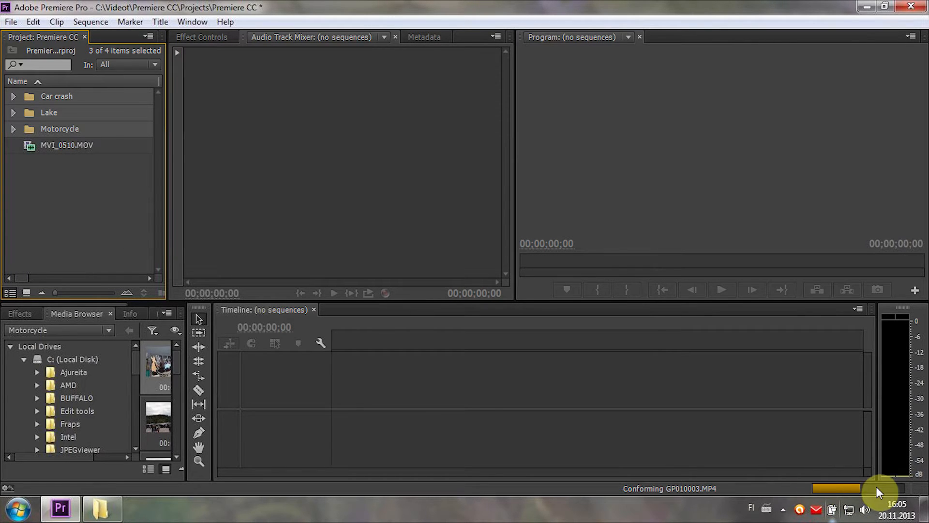
Delete the loose MVI_0510 clip from the project and expand the Motorcycle bin
click(10, 347)
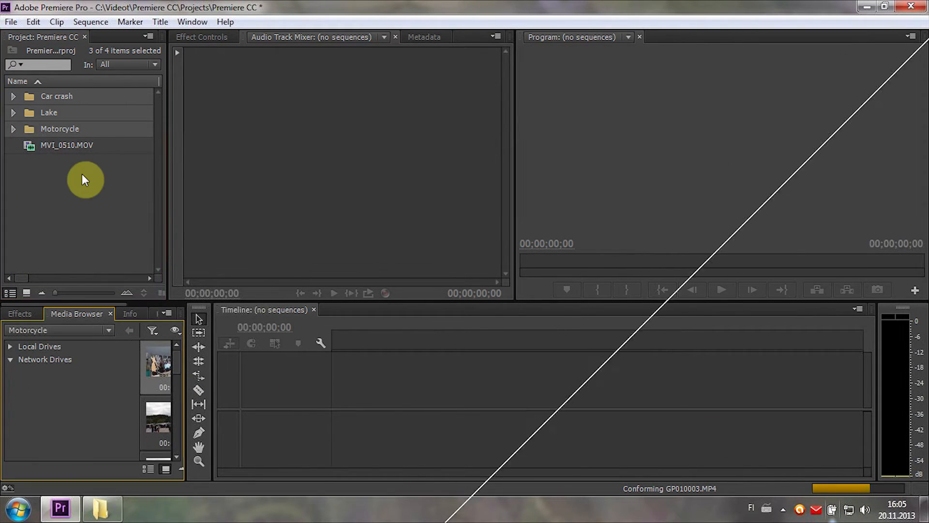
click(13, 128)
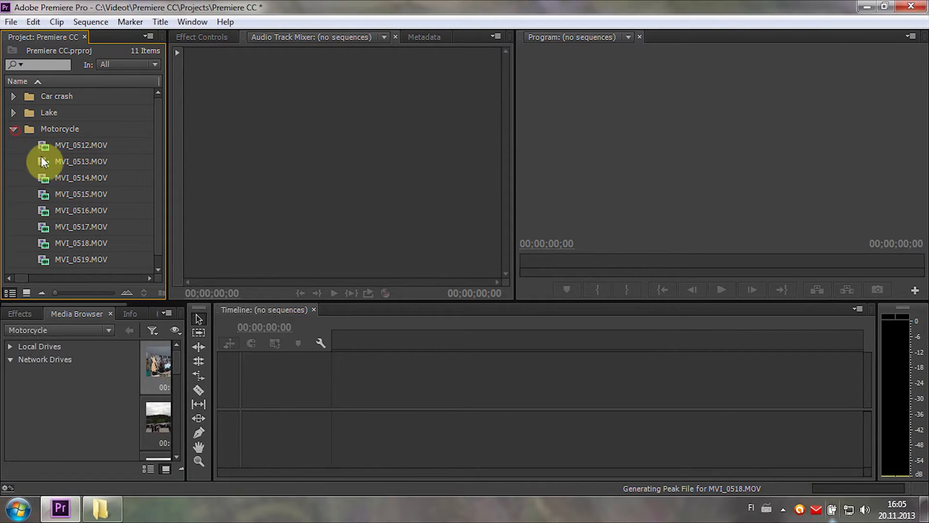
click(43, 144)
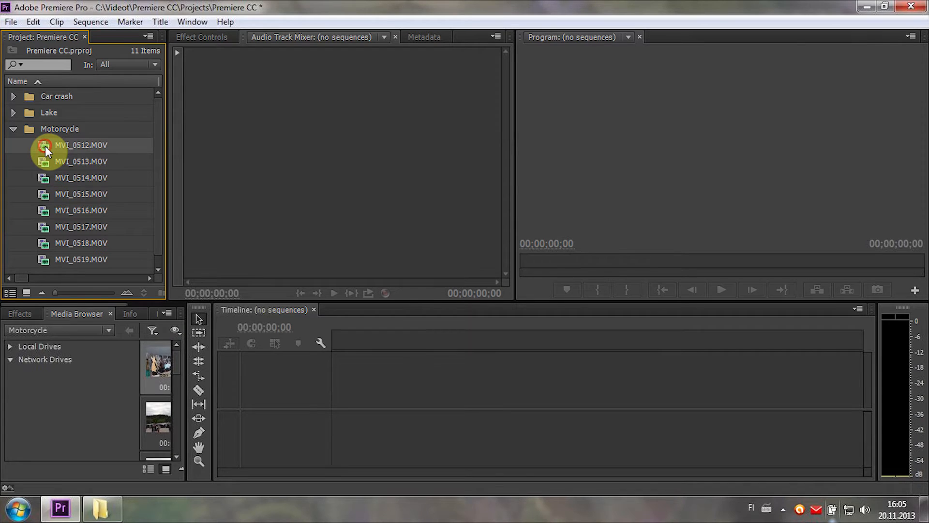
Widen the Project panel, create a sequence from the Motorcycle bin's MVI_0512 clip and move that sequence out of the bin
drag(166, 212, 215, 208)
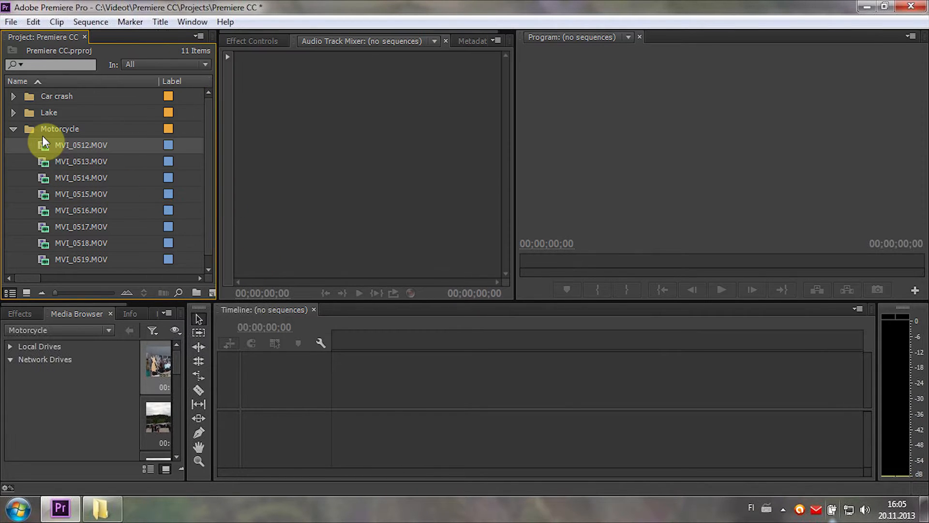
click(52, 144)
drag(51, 145, 214, 295)
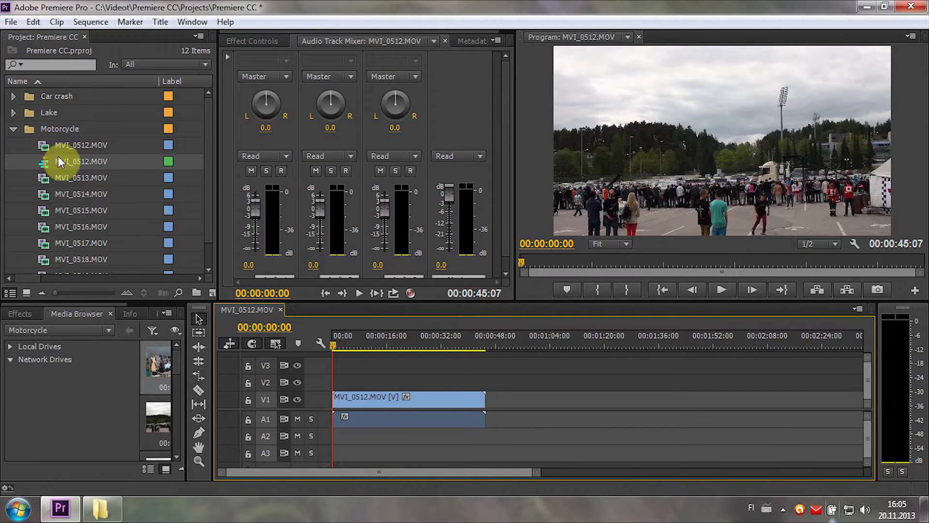
drag(58, 162, 11, 143)
Expand the Motorcycle, Lake and Car crash bins to list all their clips
click(13, 128)
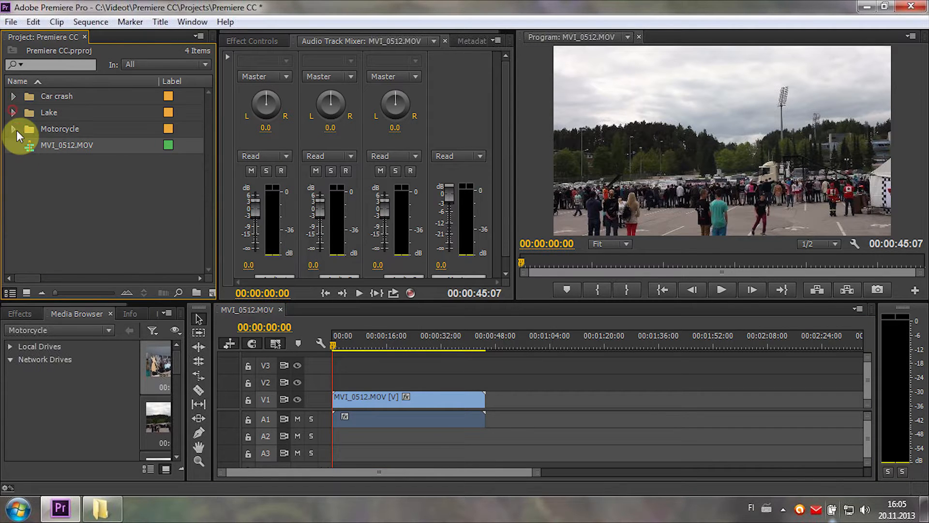
click(14, 128)
click(12, 112)
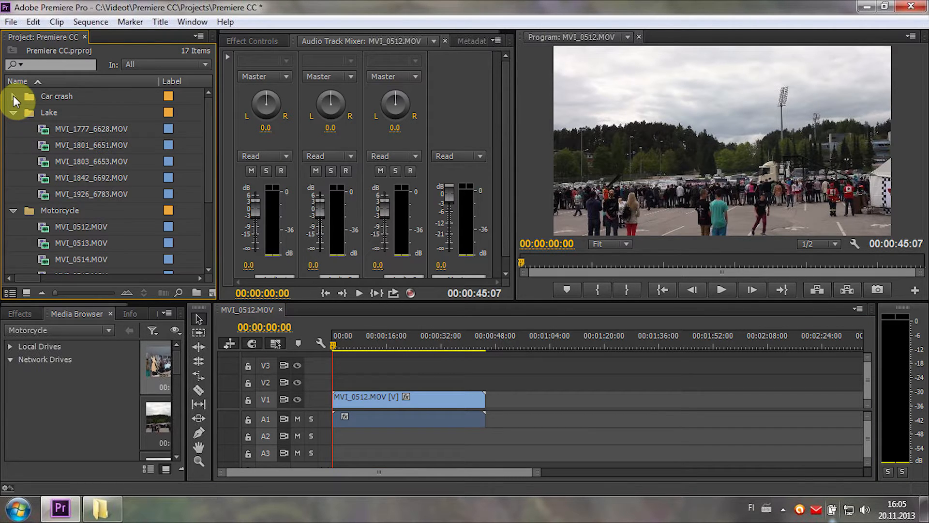
click(13, 96)
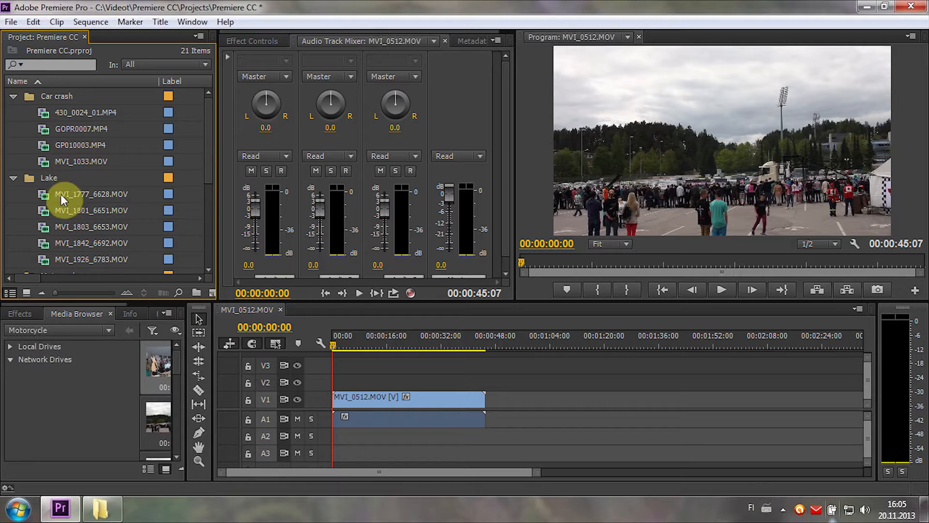
Modify the audio channels of all project items to 2 audio tracks in Mono channel format and accept the change for clips in use
mouse_move(74, 199)
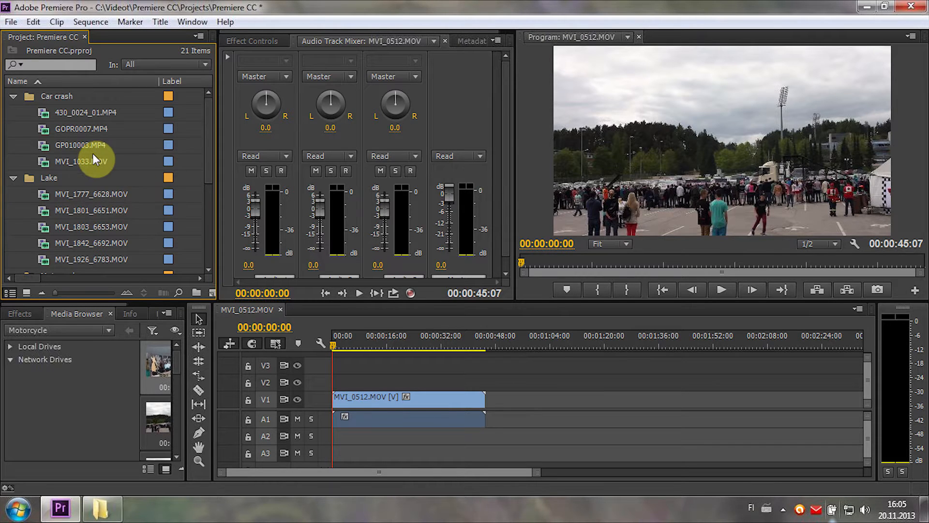
key(ctrl+a)
right_click(56, 127)
mouse_move(149, 224)
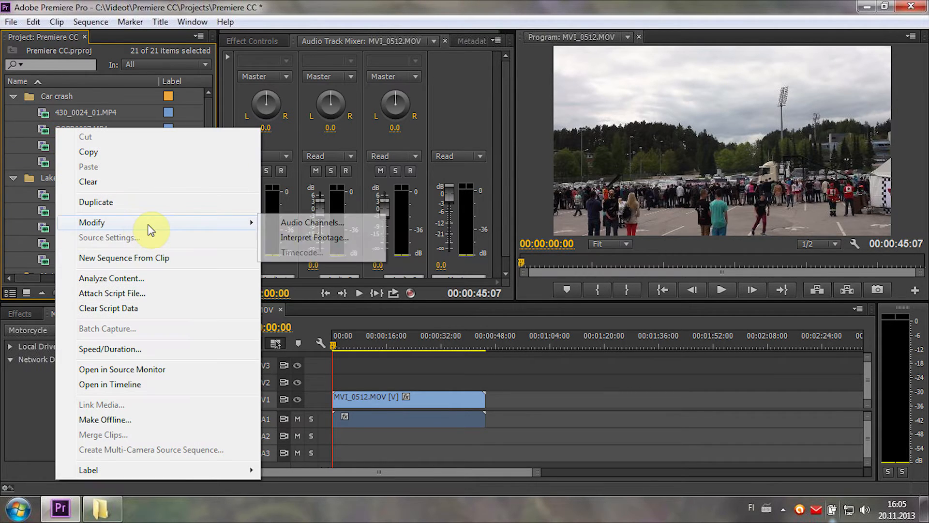
click(277, 223)
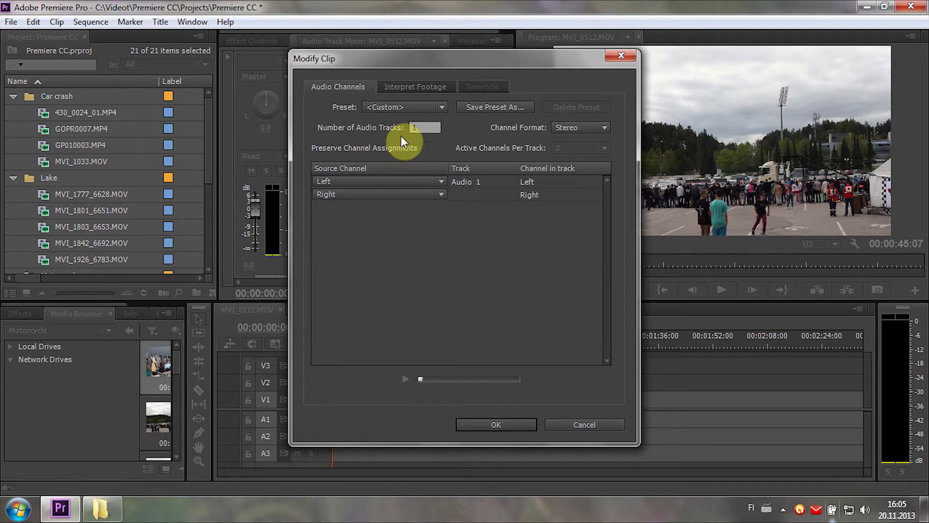
click(417, 127)
click(576, 130)
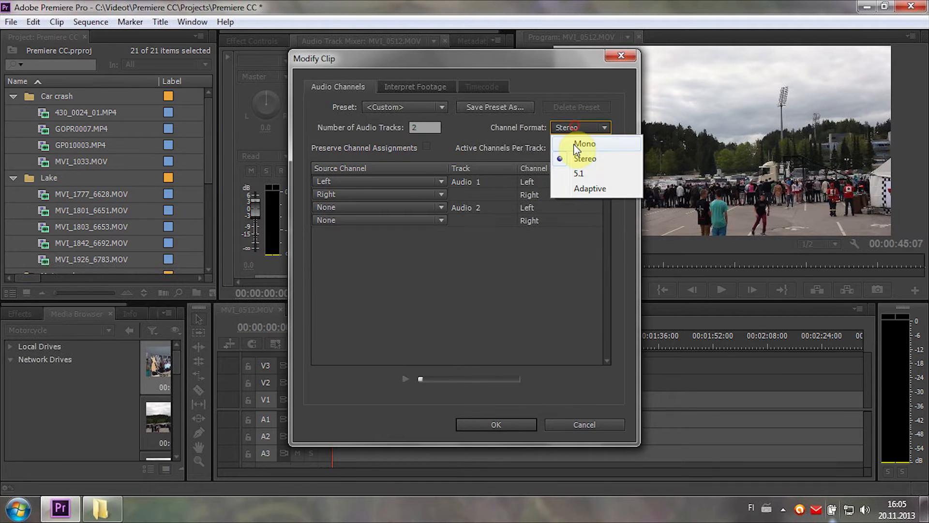
click(576, 141)
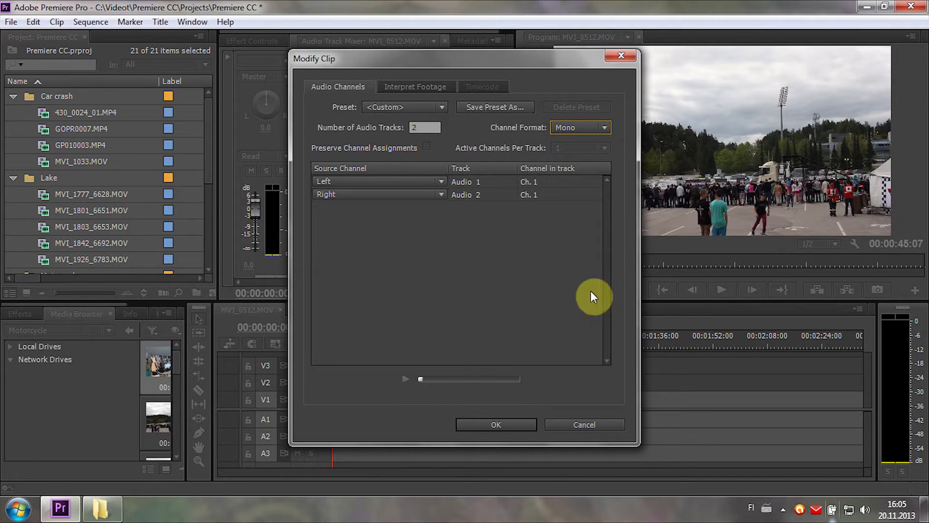
click(504, 420)
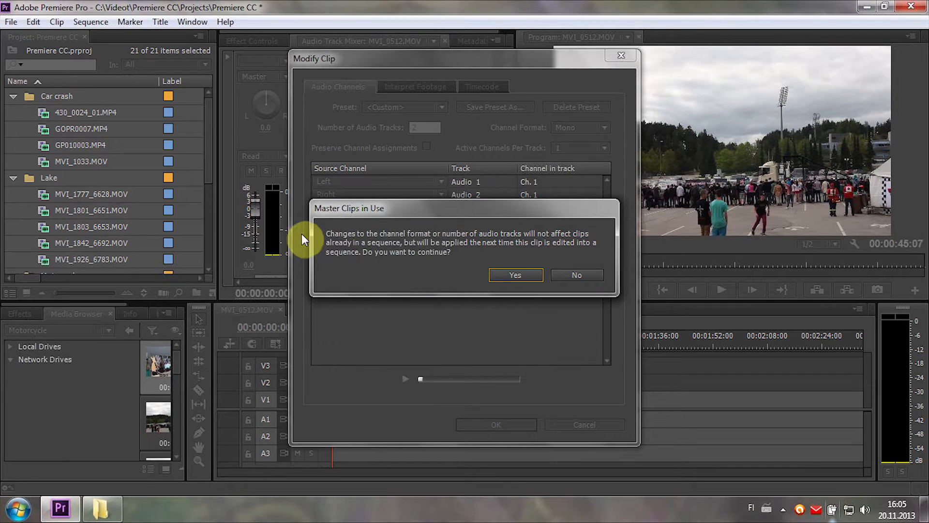
click(514, 275)
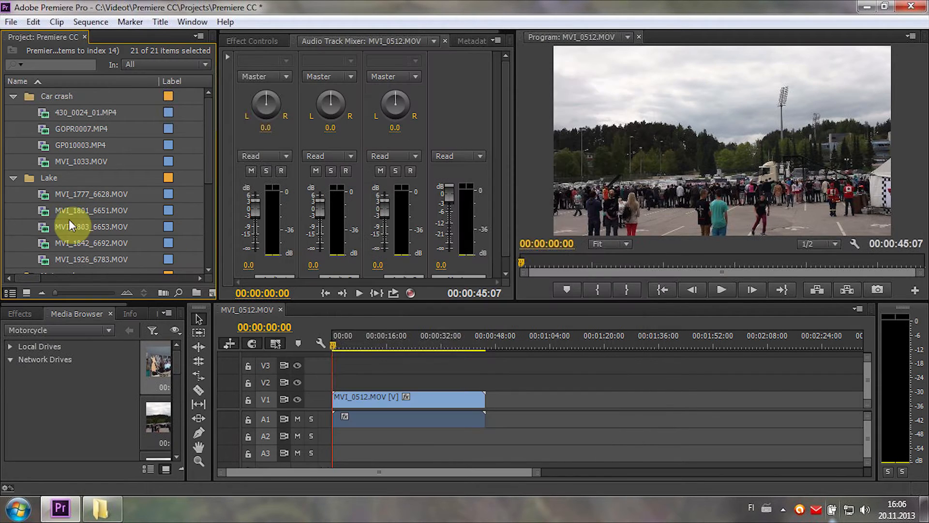
Add the MVI_0512 to MVI_0515 clips from the Motorcycle bin to the sequence, leaving a gap after its first clip
scroll(94, 232, down, 3)
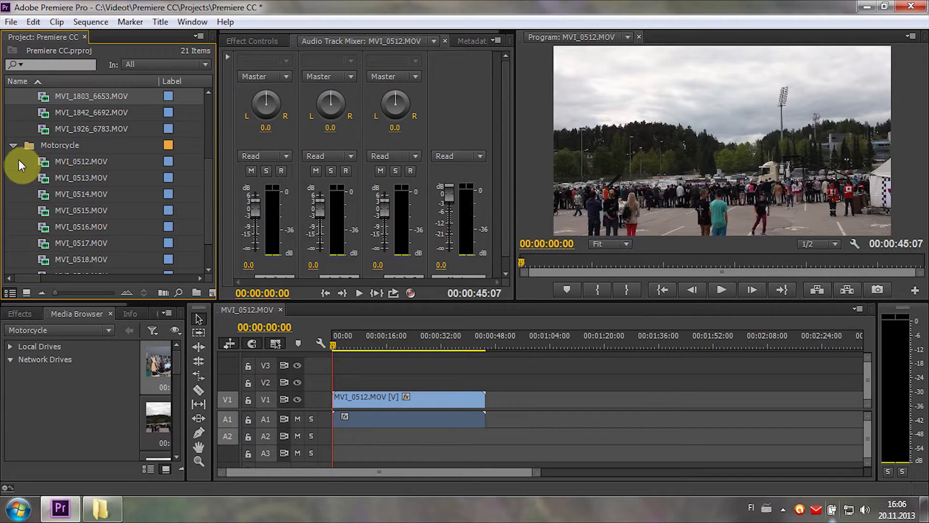
drag(19, 160, 62, 213)
drag(49, 170, 694, 419)
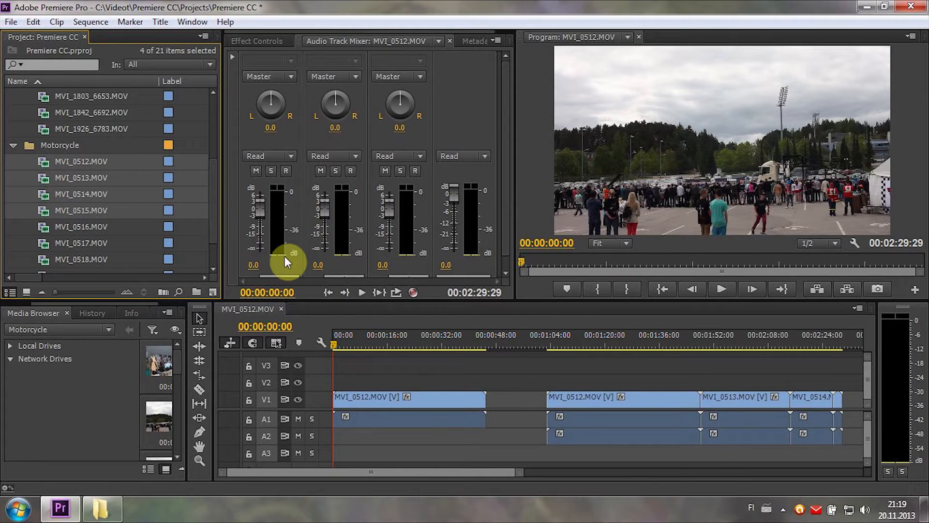
Switch to the Color Correction workspace and return to the Editing workspace
click(190, 21)
mouse_move(261, 10)
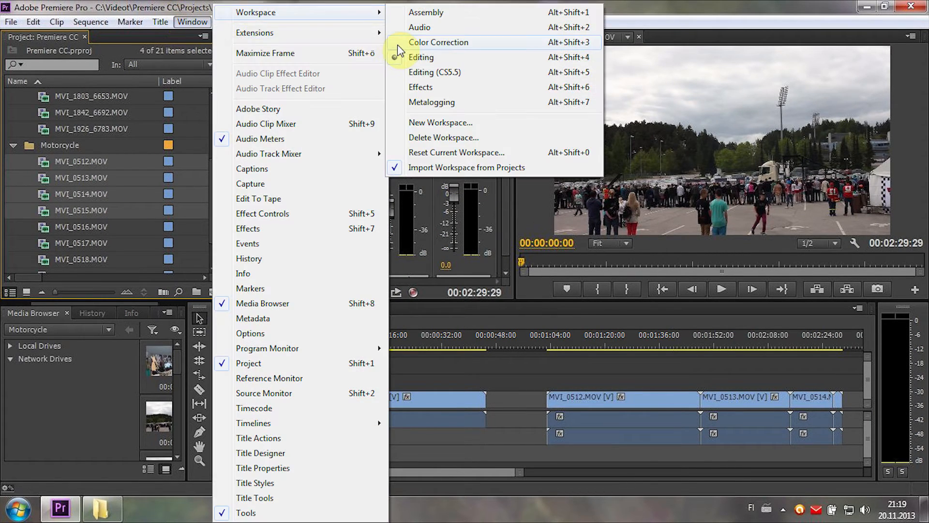
click(411, 42)
click(192, 22)
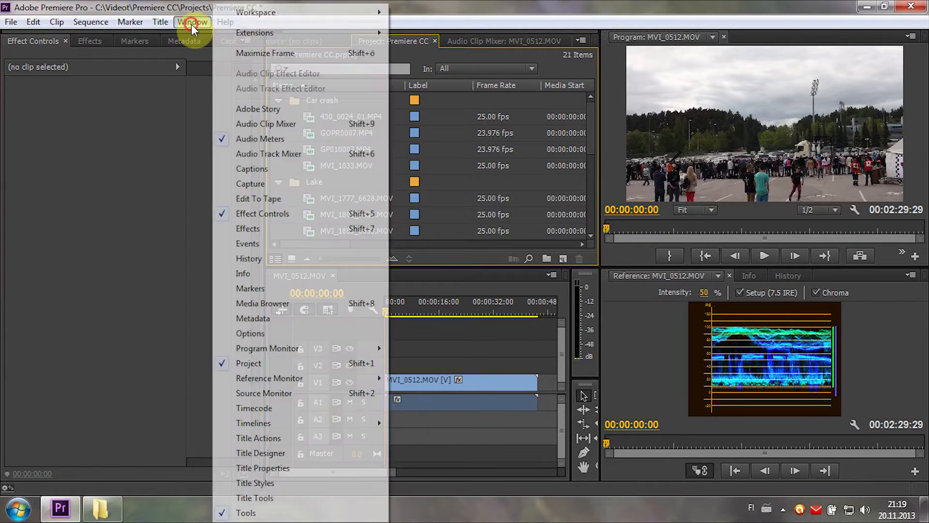
mouse_move(259, 14)
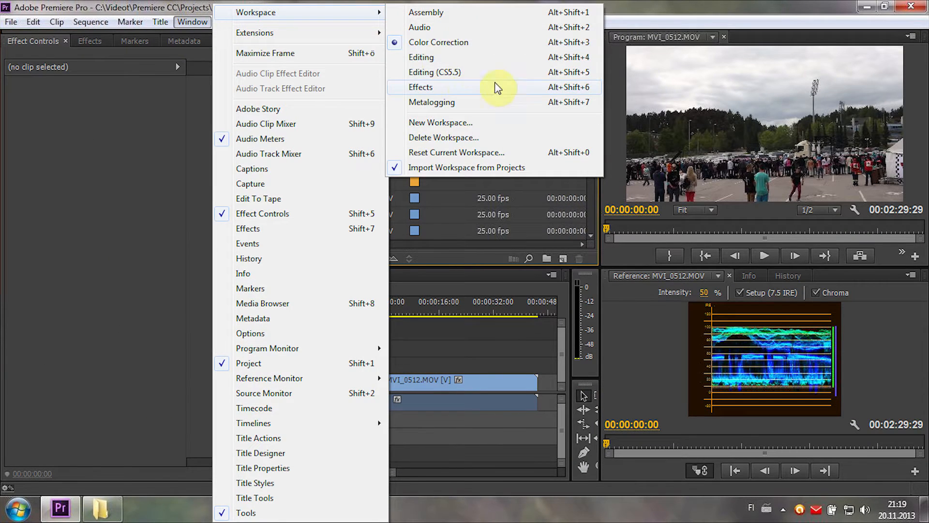
click(436, 57)
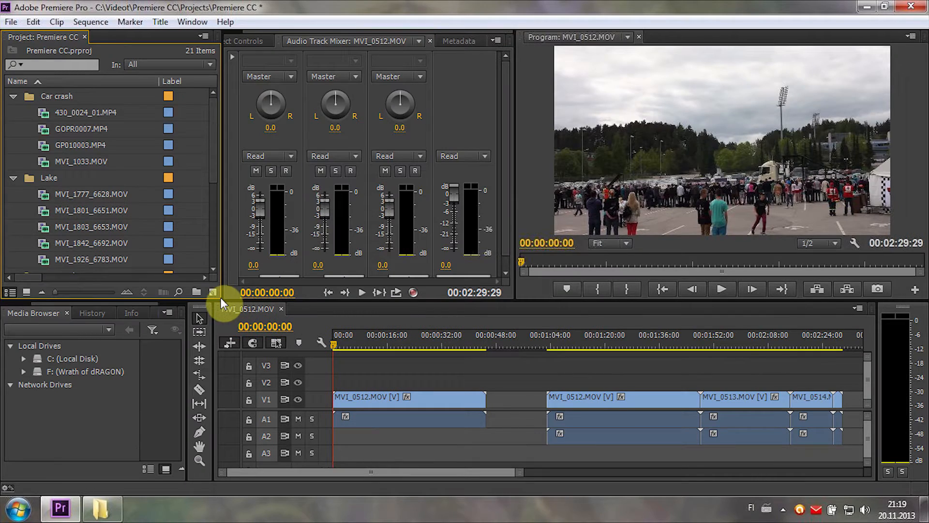
Resize the panel groups, show the History panel and save the layout as a new workspace named Premiere CC
mouse_move(221, 300)
mouse_down()
mouse_move(295, 208)
mouse_move(213, 289)
mouse_up()
mouse_move(93, 301)
mouse_down()
mouse_move(358, 59)
mouse_move(93, 300)
mouse_up()
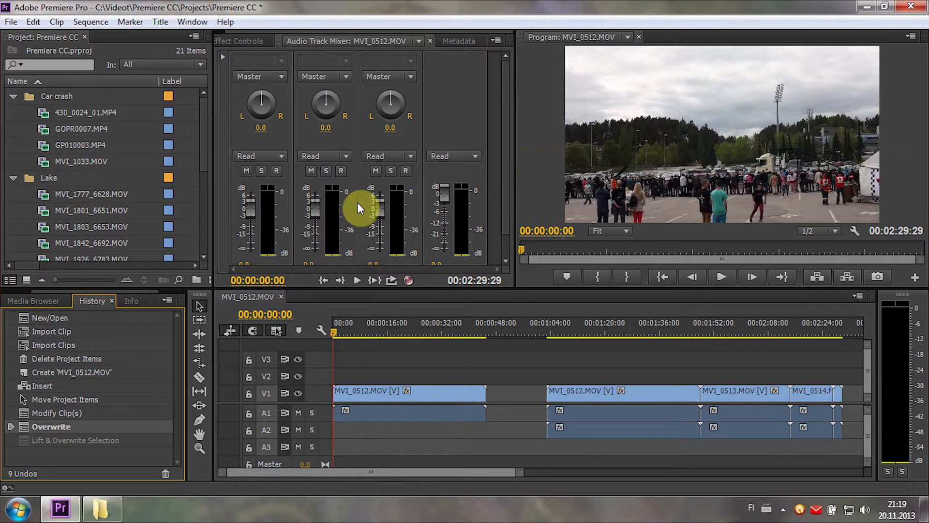
click(193, 22)
mouse_move(278, 12)
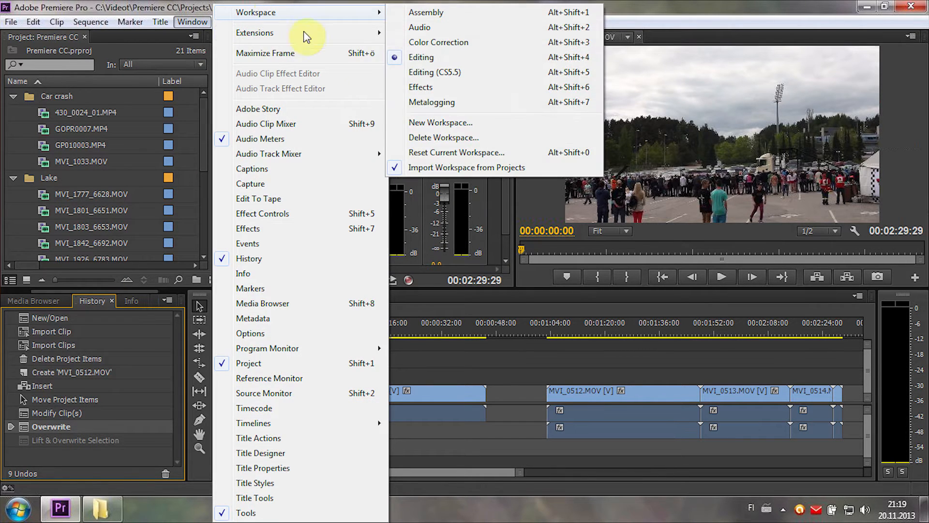
click(423, 123)
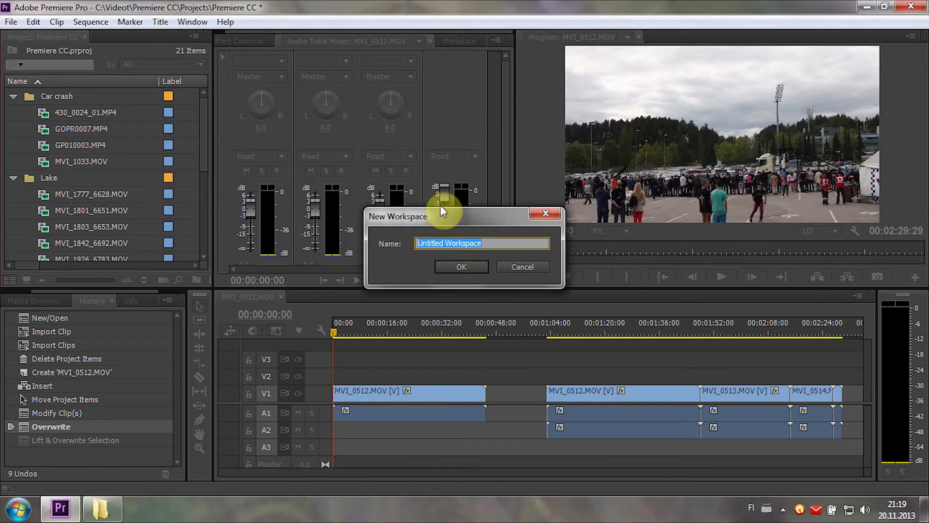
text(Premiere)
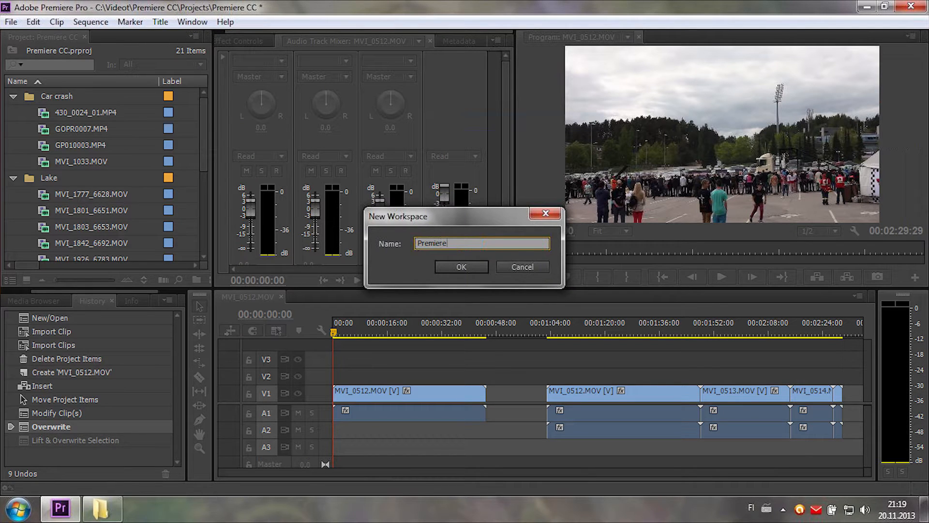
text( CC)
key(Return)
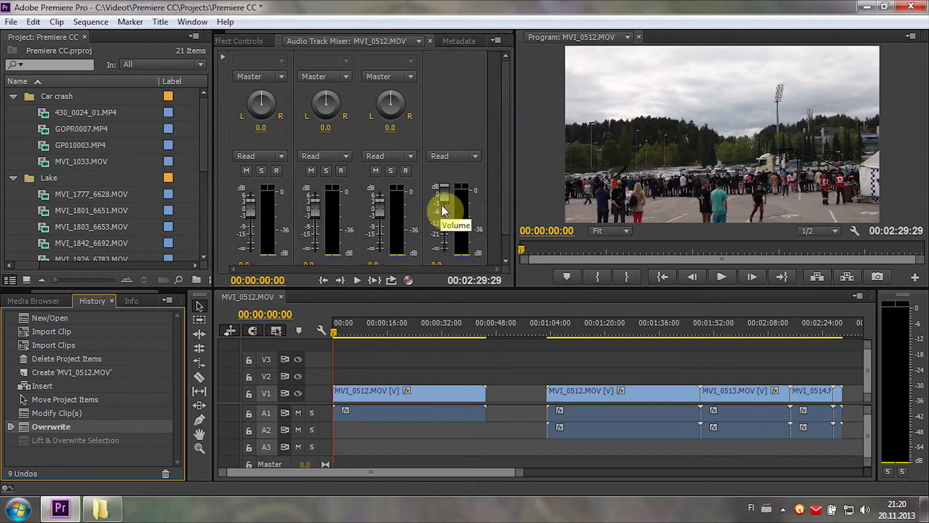
click(193, 22)
mouse_move(264, 17)
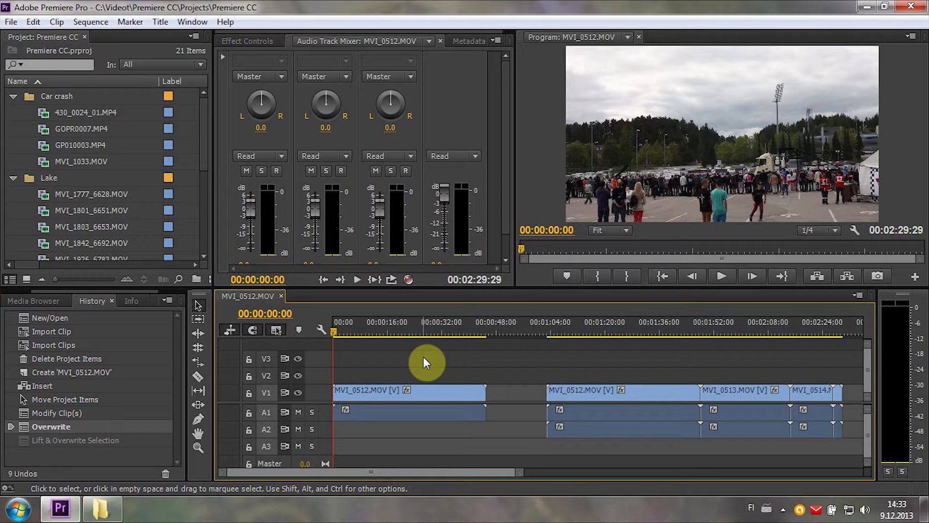
Review the general Project Settings and close them without changes
click(10, 22)
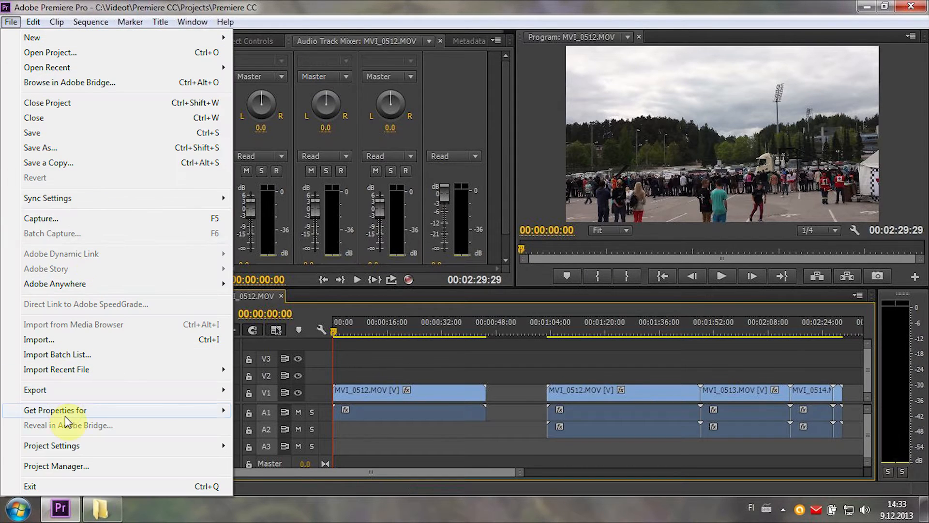
mouse_move(85, 447)
click(240, 448)
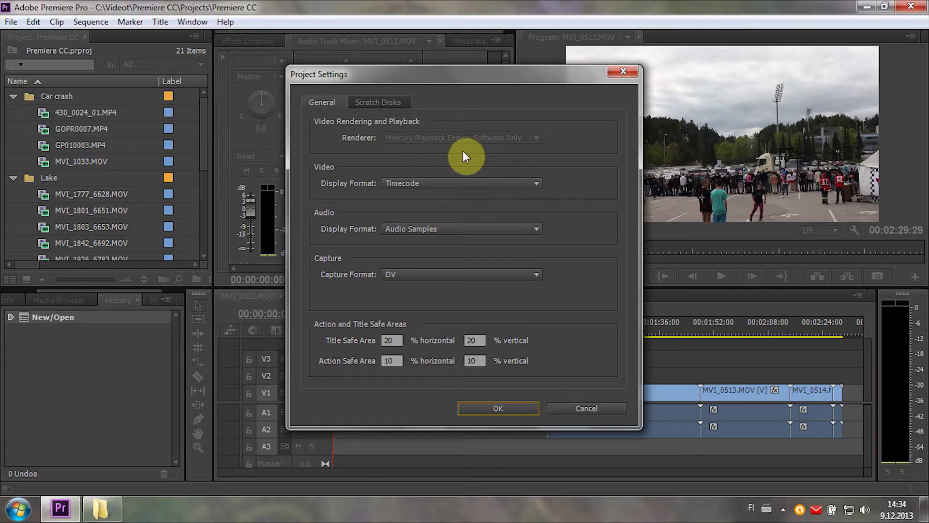
click(577, 404)
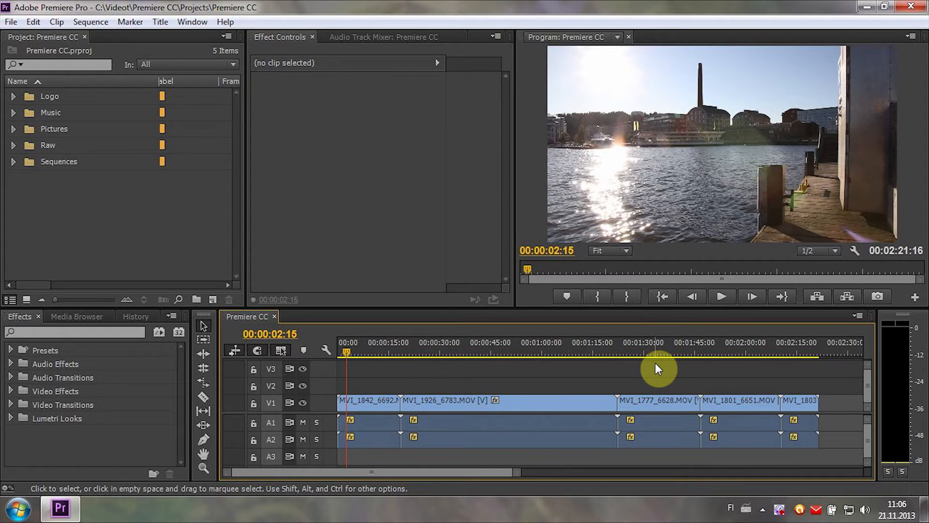
Play the sequence's first clip forward and backward at different speeds, stopping between each playback
key(space)
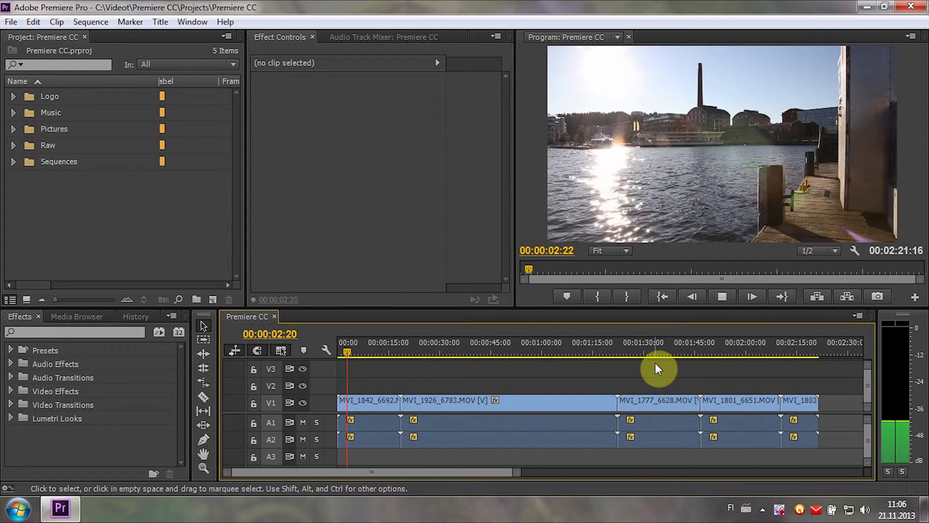
key(k)
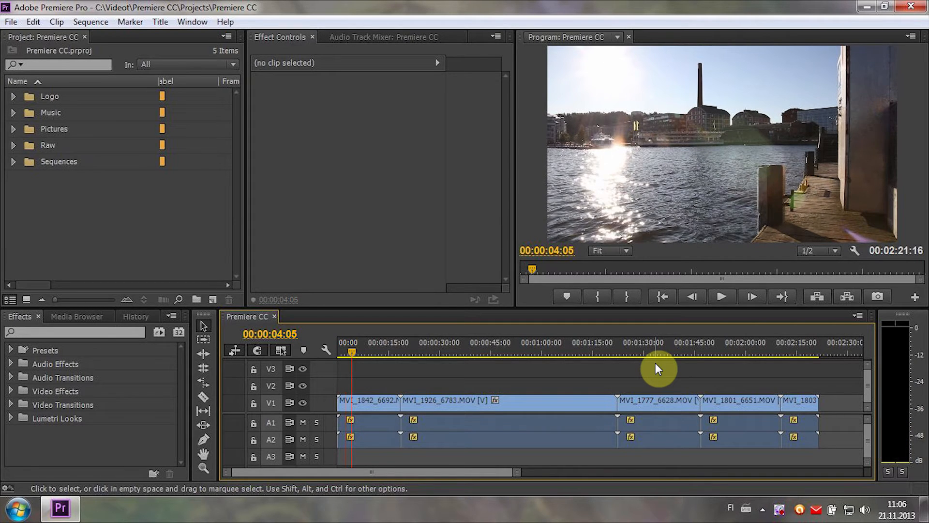
key(j)
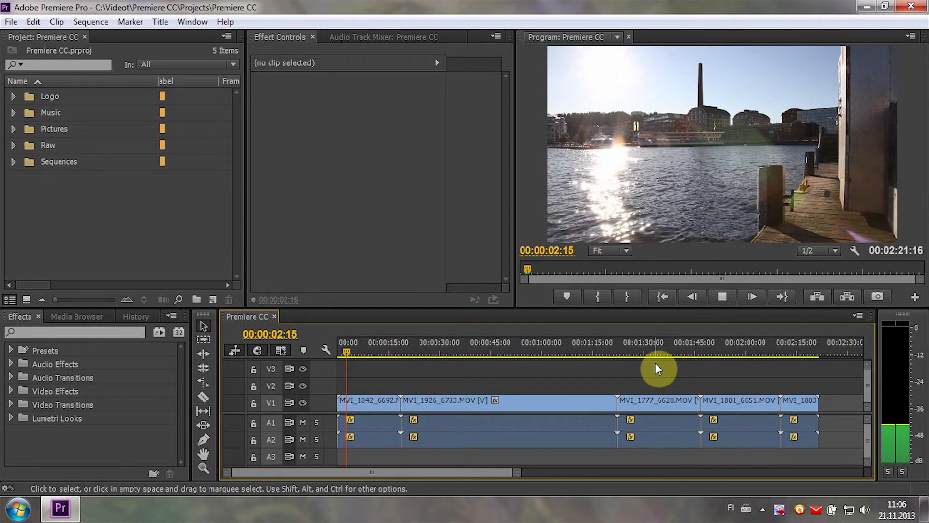
key(k)
key(l)
key(l)
key(l)
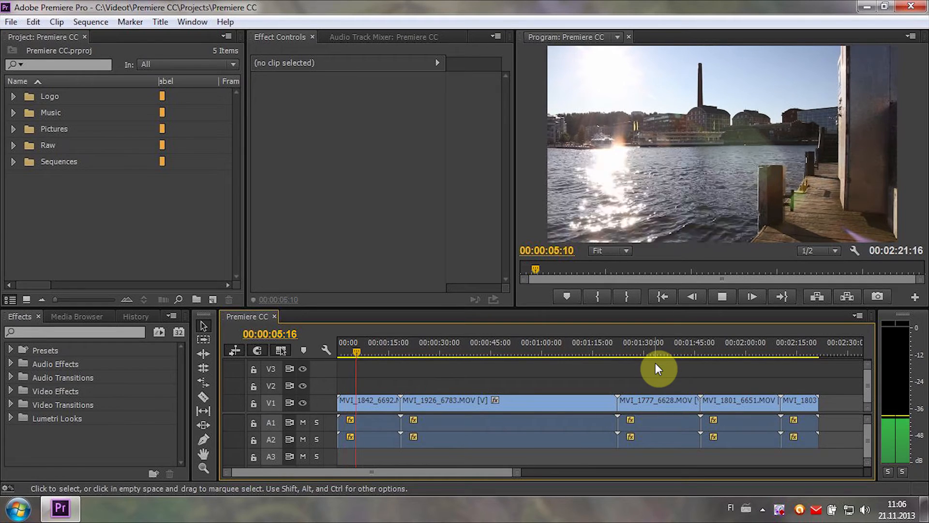
key(k)
key(j)
key(j)
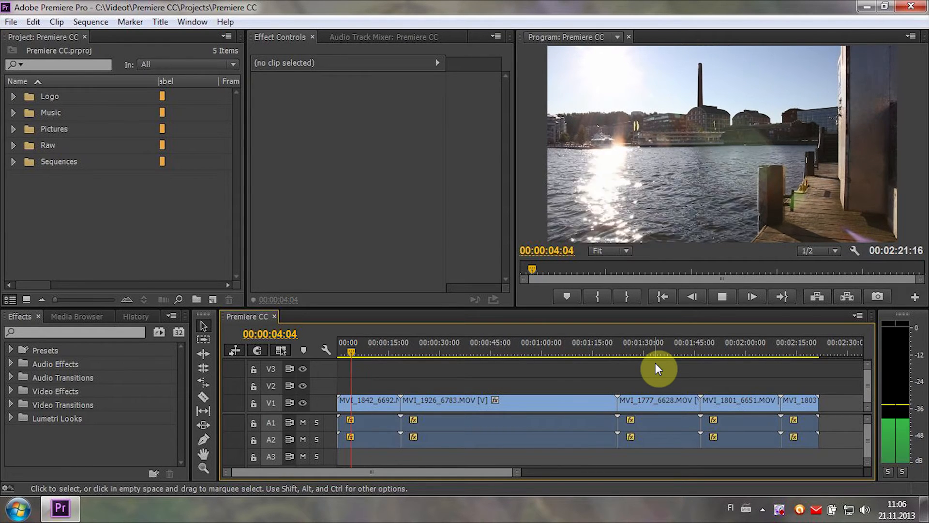
key(k)
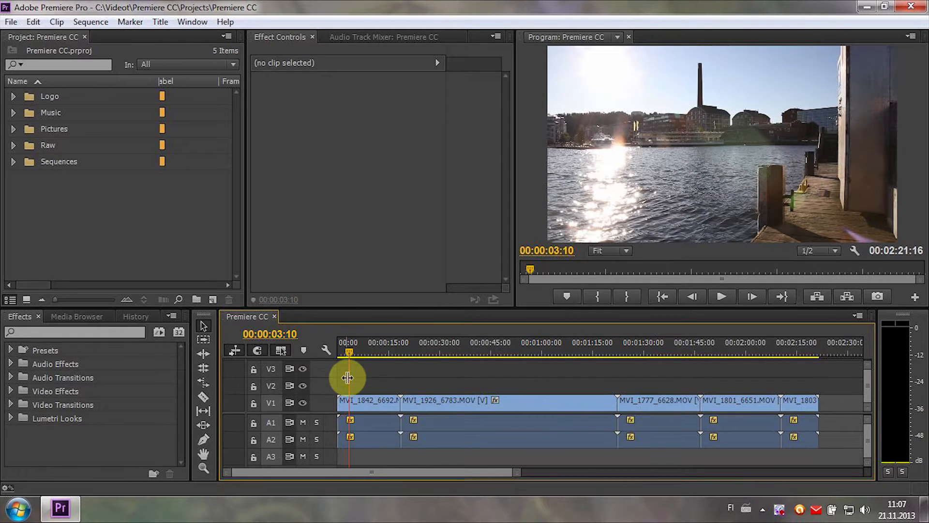
key(l)
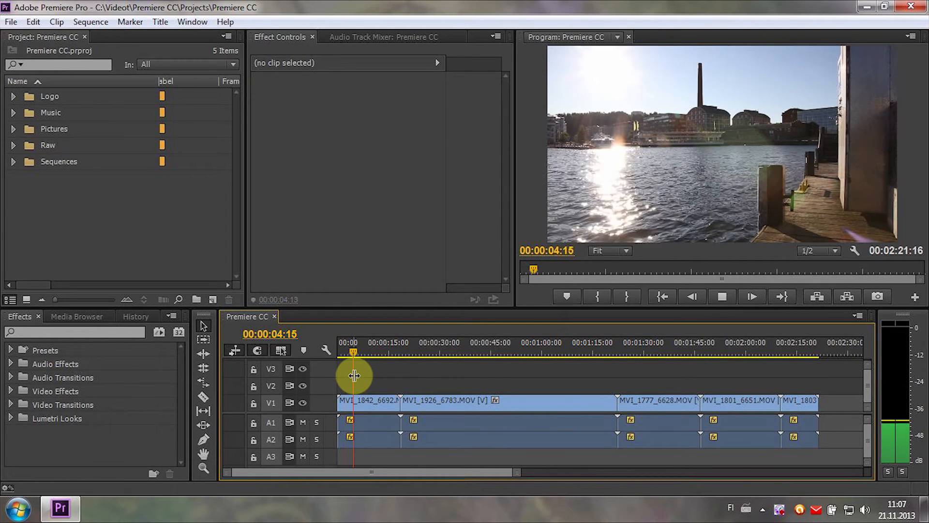
key(k)
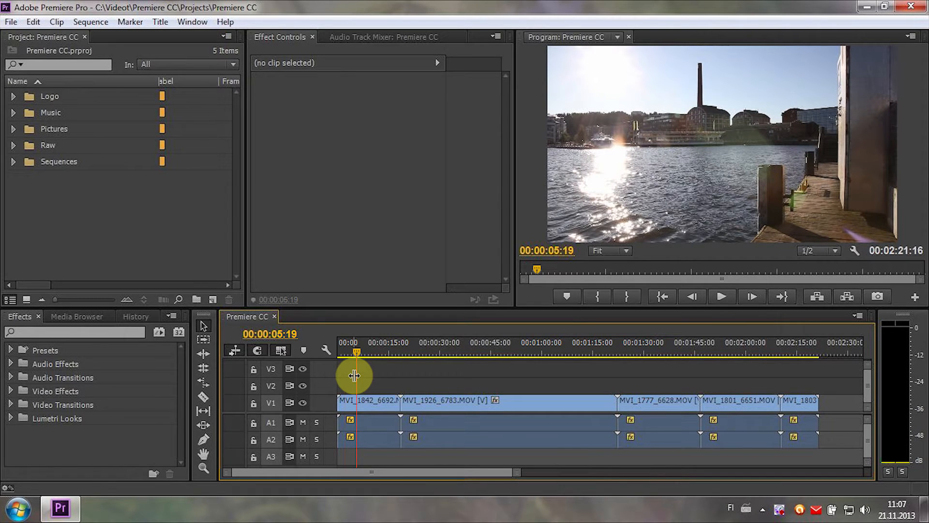
Step the playhead backward and forward frame by frame within the first clip, and briefly play and stop the sequence
key(Left)
key(Left)
key(Left)
key(Left)
key(Left)
key(Right)
key(Right)
key(Right)
key(Right)
key(Right)
key(Right)
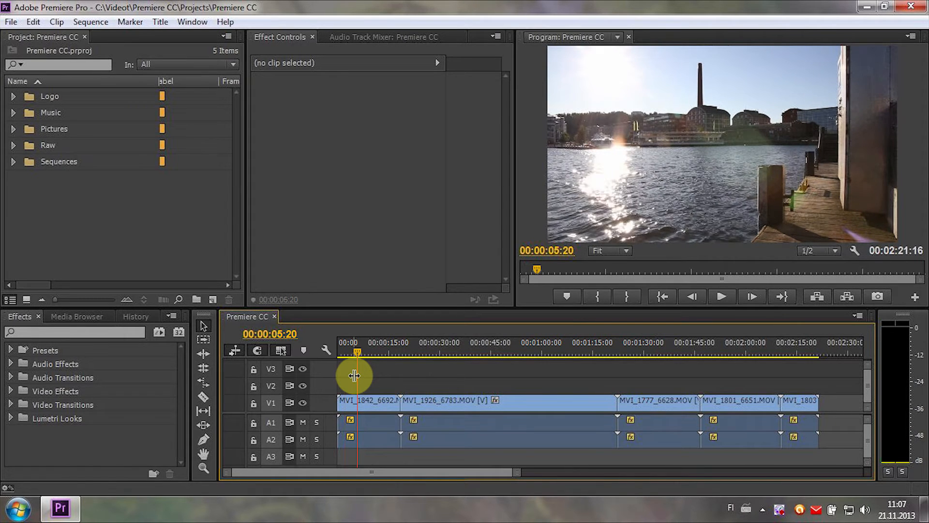
key(Right)
key(Right)
key(Right)
key(Right)
key(Right)
key(Right)
key(Right)
key(Left)
key(Left)
key(Left)
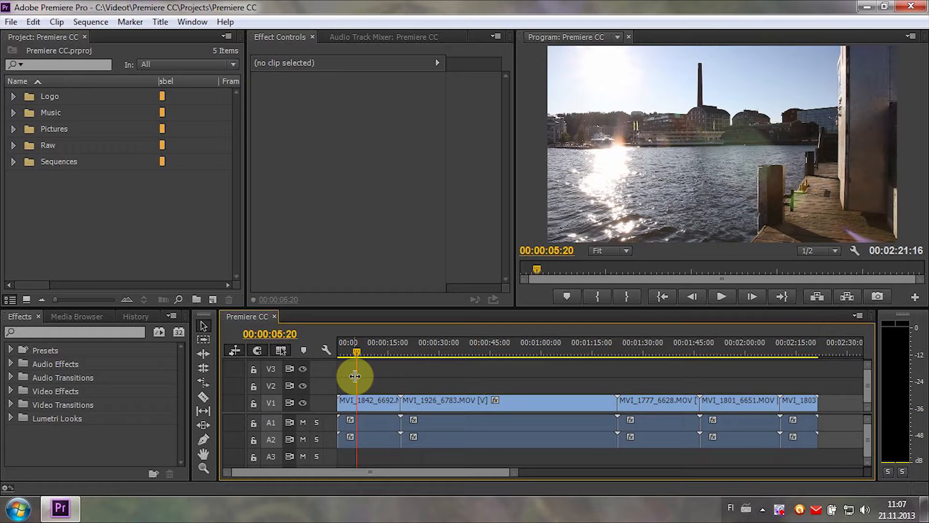
key(space)
key(space)
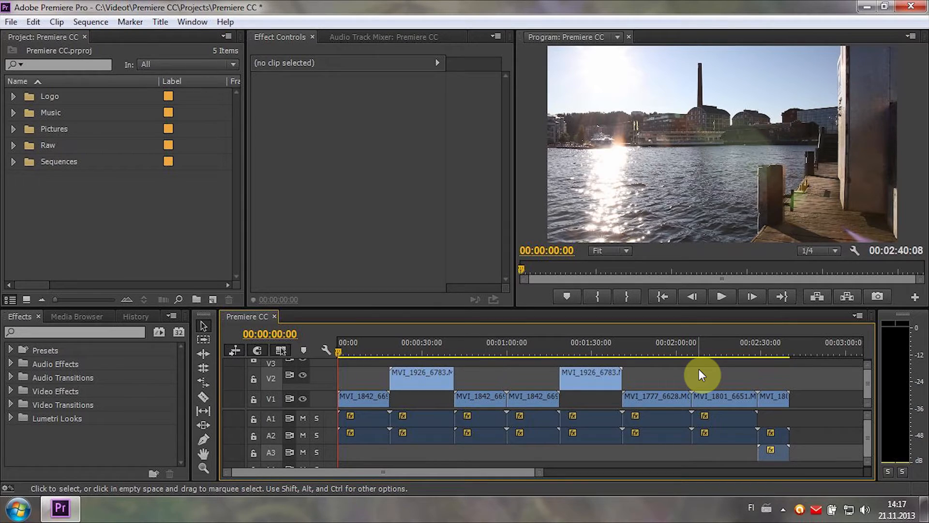
Jump the playhead forward through the edit points from the sequence's start to its end
key(Down)
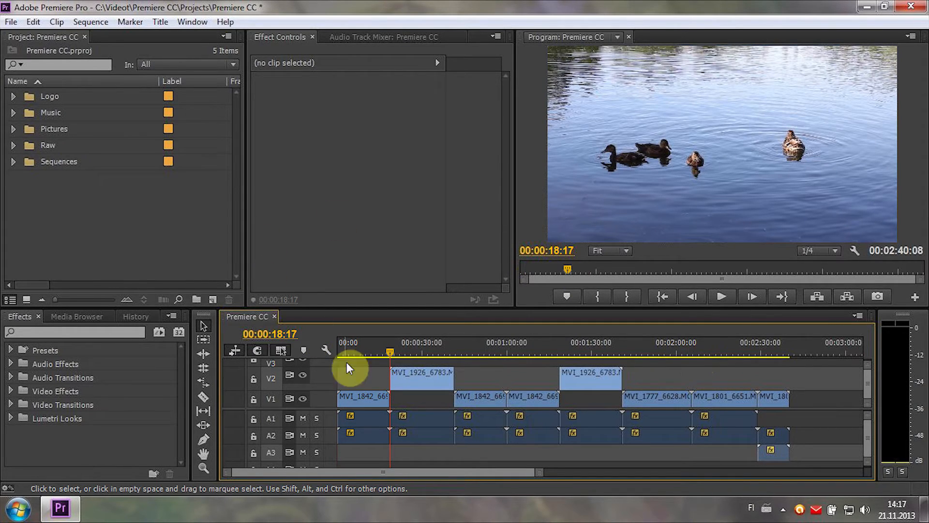
key(Down)
key(Down)
key(Down)
key(Down)
key(Down)
key(Down)
key(Down)
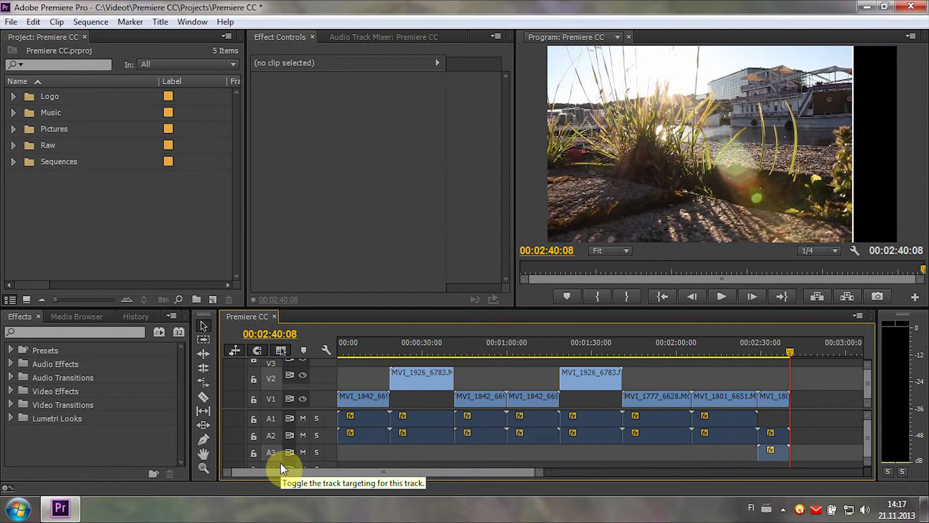
Jump back through several edit points, and move the playhead to the sequence's end and back to its start
key(Up)
key(Up)
key(Up)
key(Up)
key(Up)
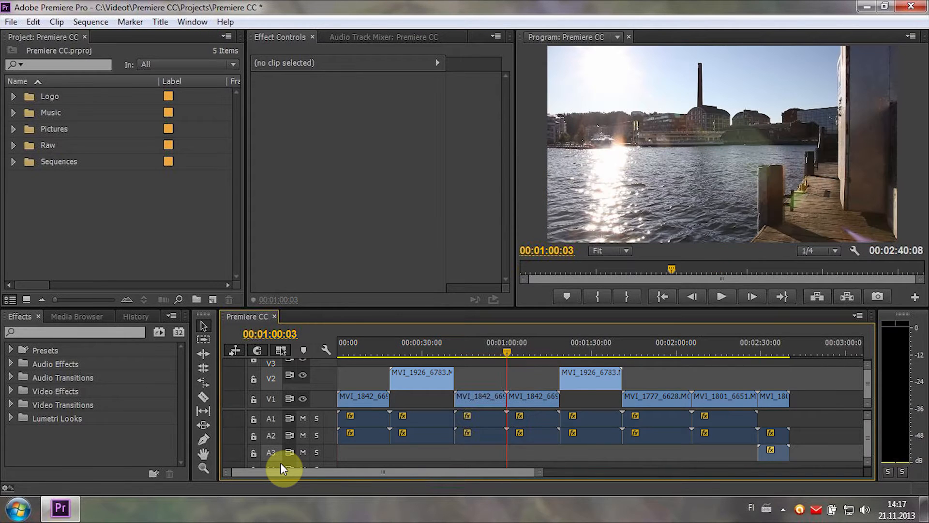
key(Up)
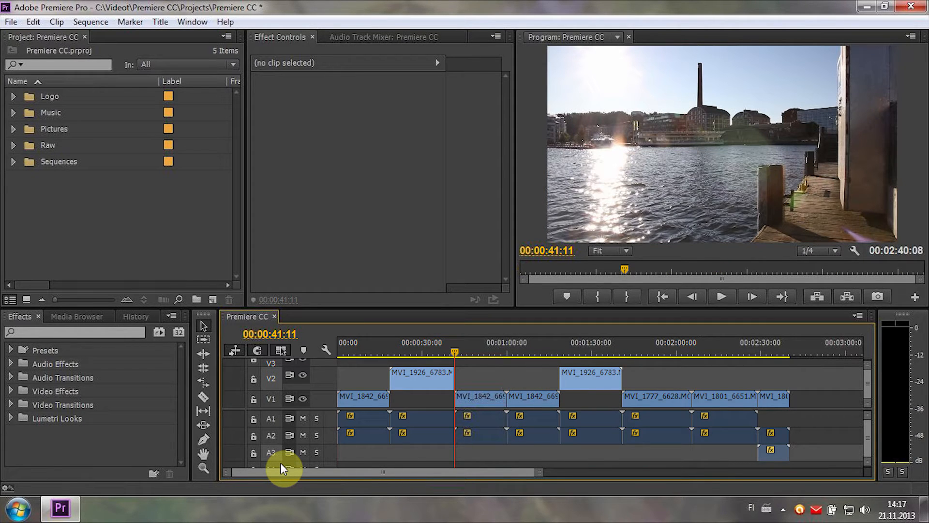
key(End)
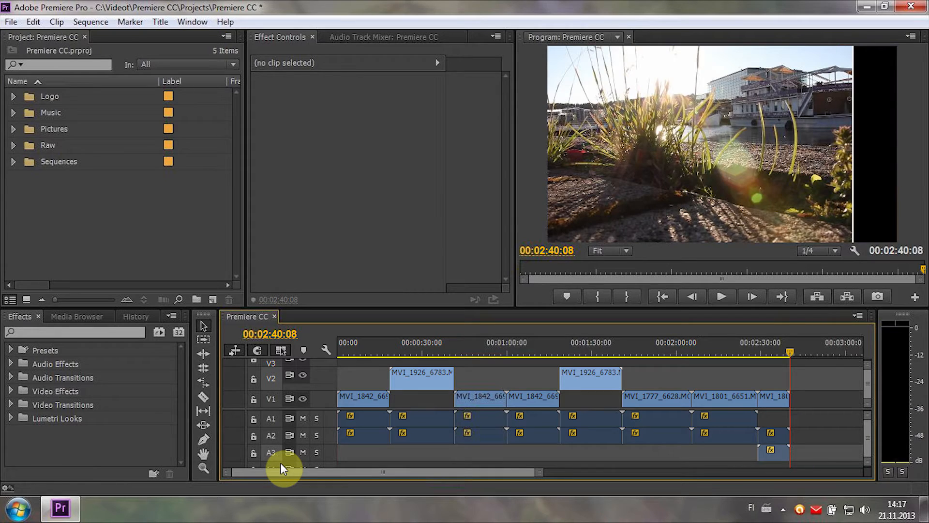
key(Home)
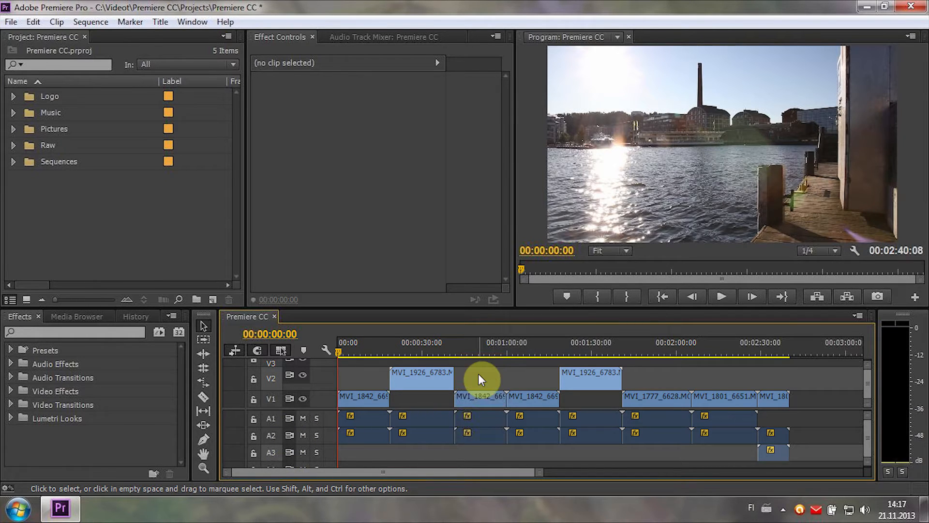
Select the two adjacent MVI_1842_6692 clips, jump to the selection's end and start, and leave only the first of them selected
drag(477, 372, 529, 417)
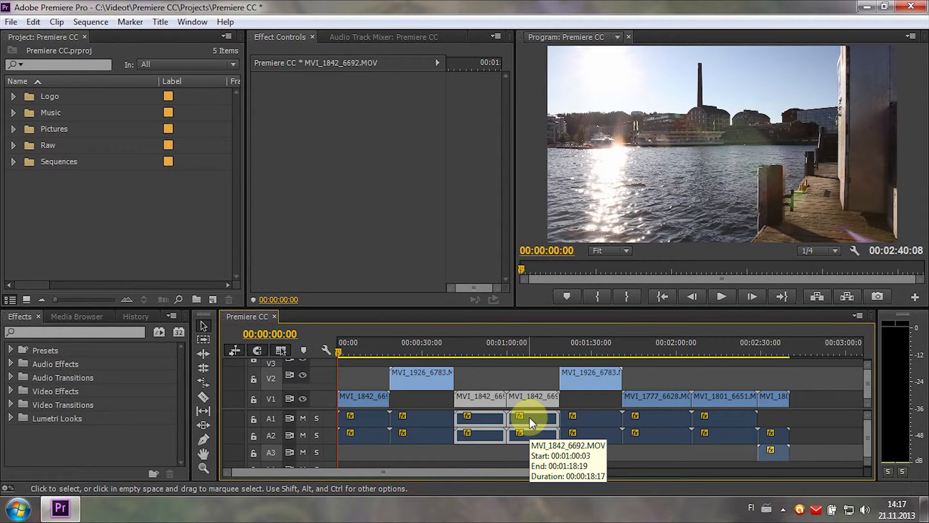
key(shift+End)
key(shift+Home)
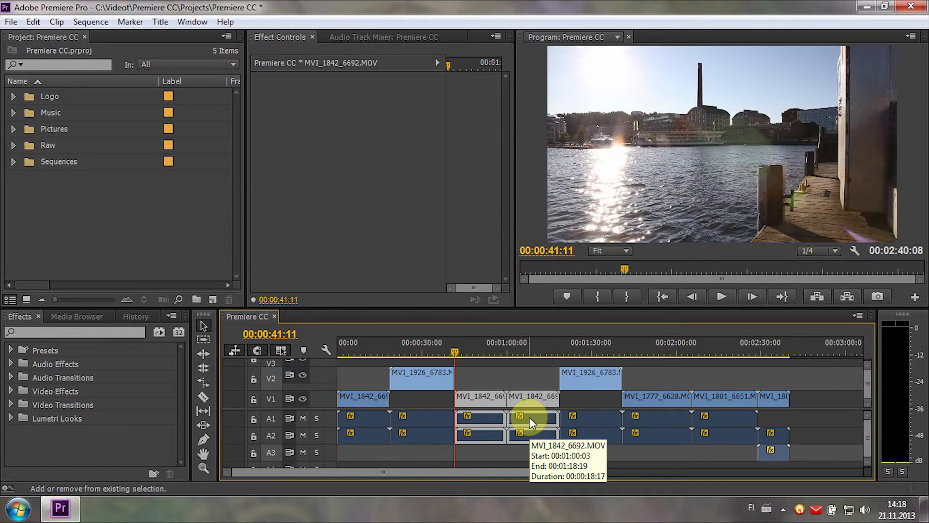
key(shift+End)
key(shift+Home)
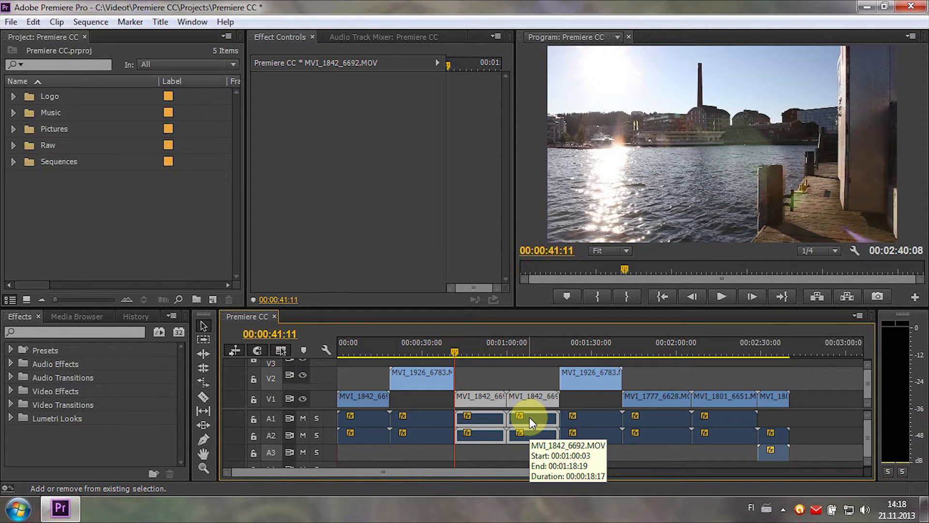
click(501, 380)
click(466, 399)
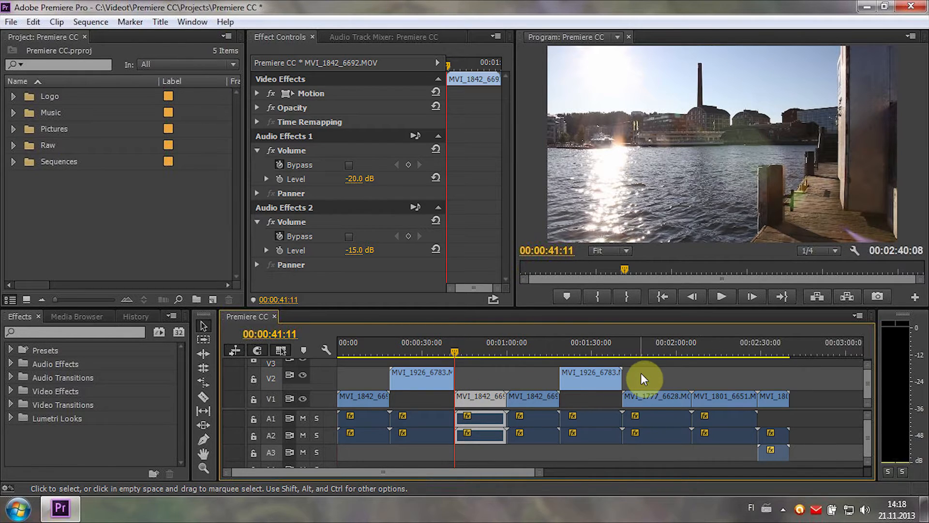
Place the playhead at 00:01:52:00, magnify the timeline around it, and move the playhead to the sequence's end
click(653, 349)
key(=)
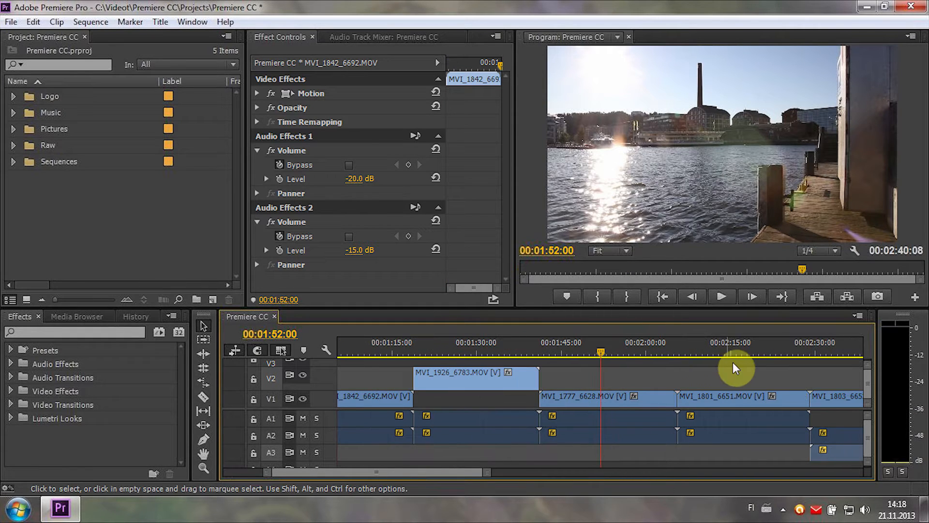
mouse_move(744, 350)
mouse_down()
mouse_move(779, 347)
mouse_move(750, 349)
mouse_up()
key(End)
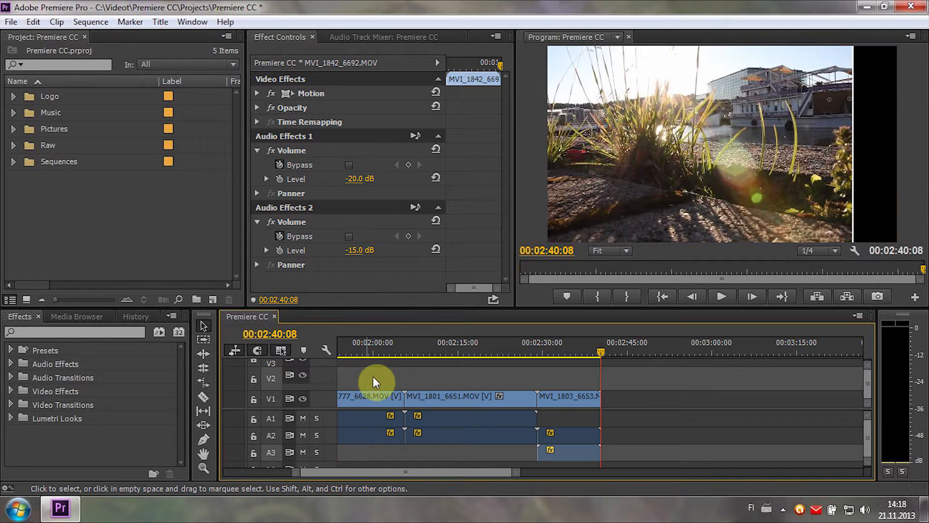
click(472, 65)
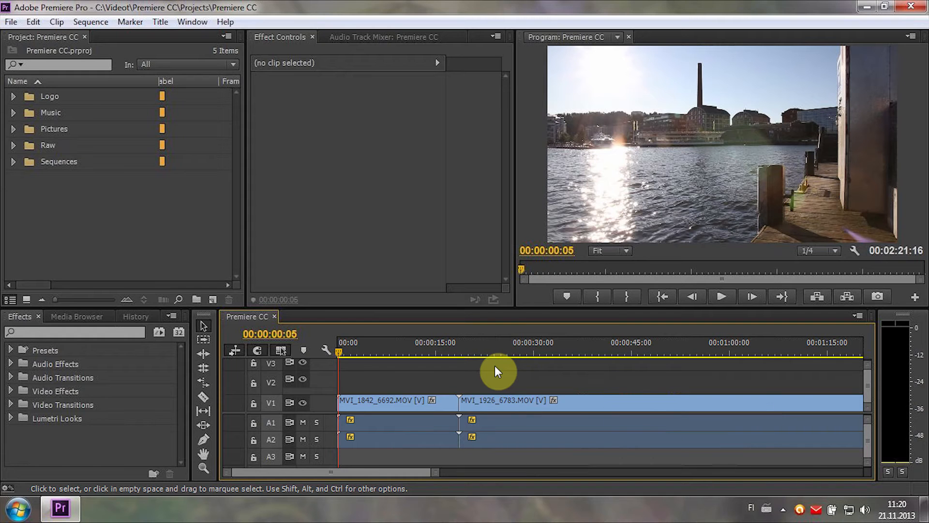
Zoom the timeline in and out to view the clips in detail and the whole sequence
key(equal)
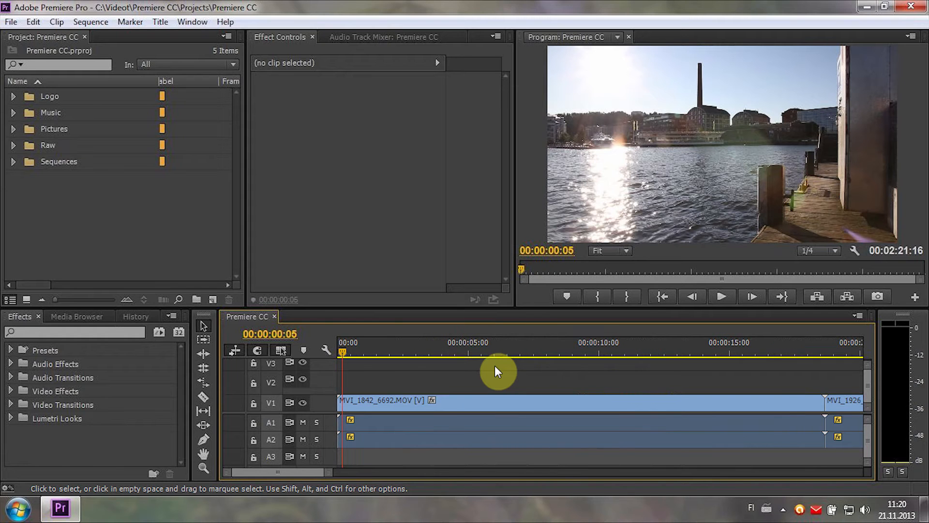
key(minus)
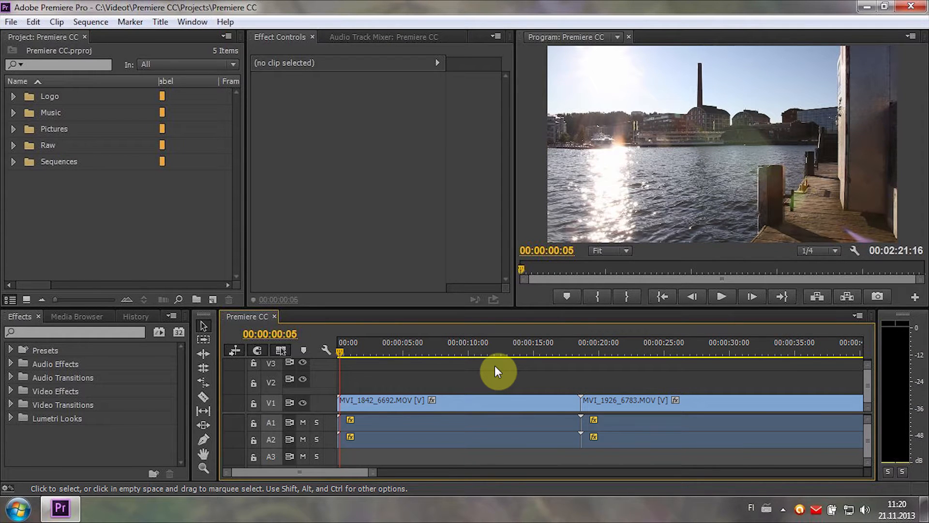
key(minus)
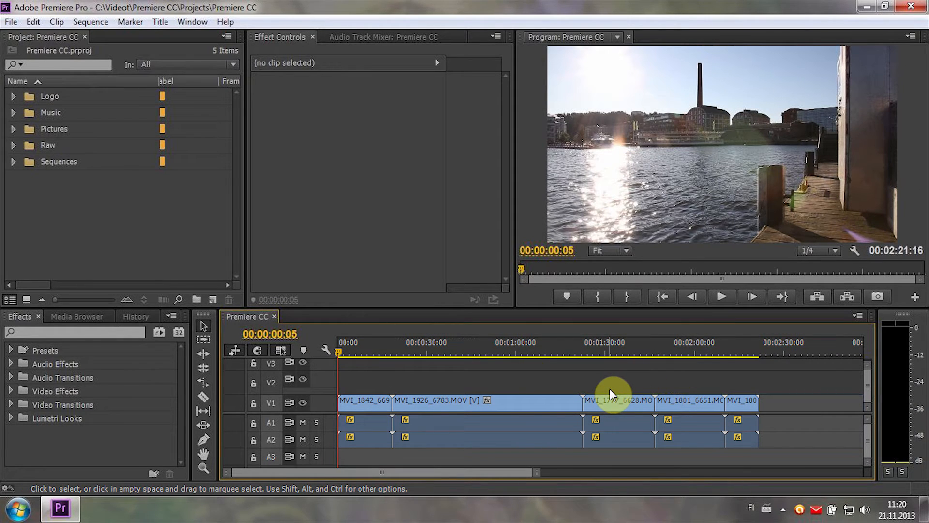
key(equal)
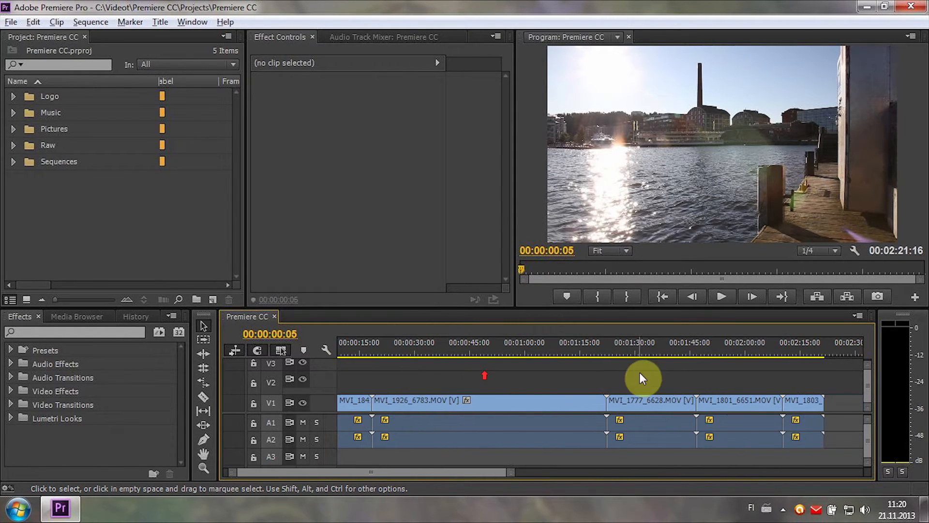
scroll(690, 375, up, 3)
scroll(788, 370, down, 4)
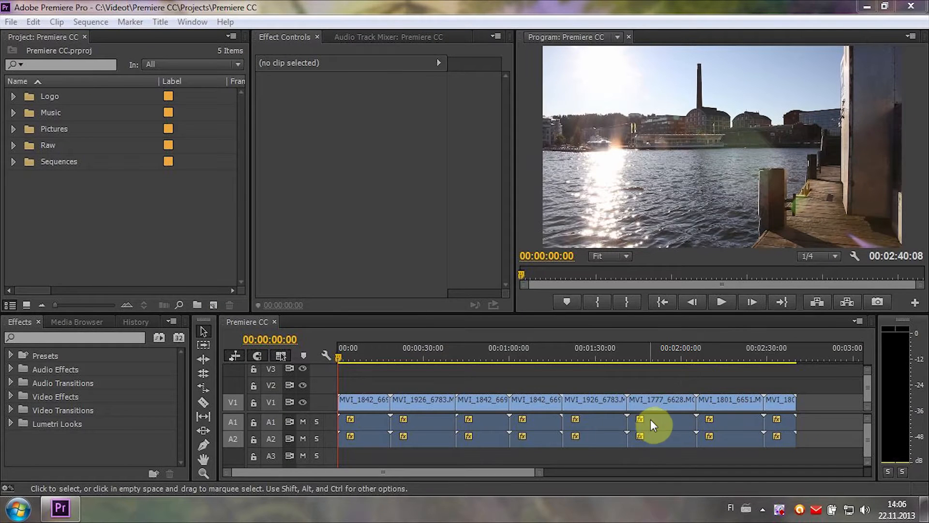
Ripple delete the MVI_1777_6628 clip from the sequence
click(650, 402)
right_click(651, 405)
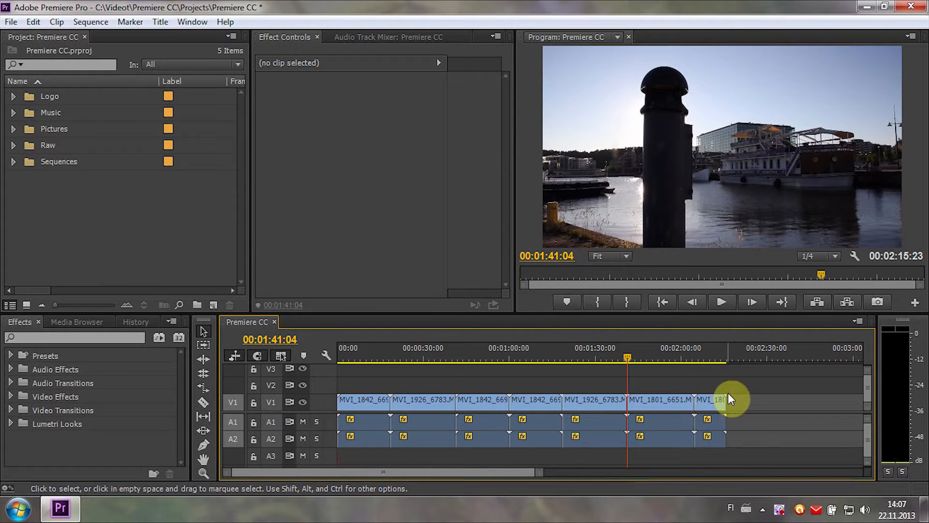
Move the last clip, MVI_1803_6653, to about 00:02:25 to open a gap before it, and delete that gap
click(710, 424)
drag(728, 401, 774, 401)
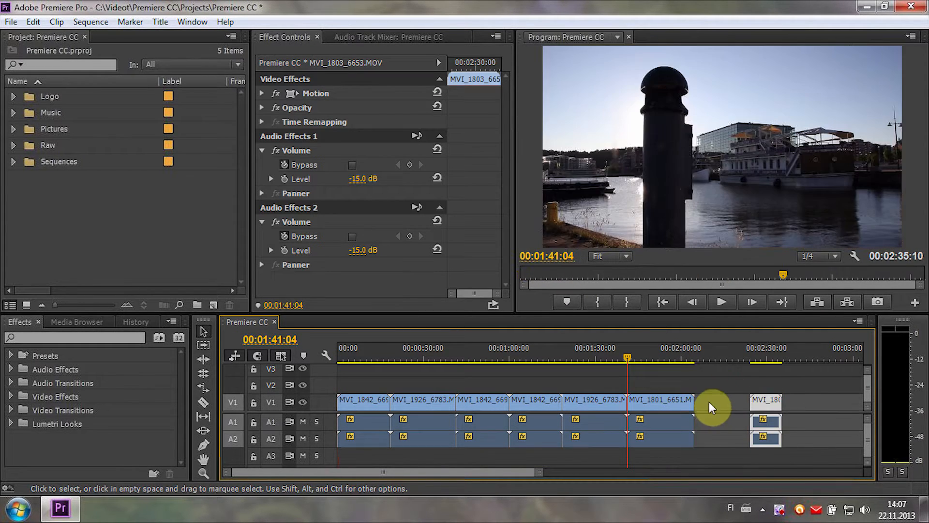
click(713, 401)
key(Delete)
key(Down)
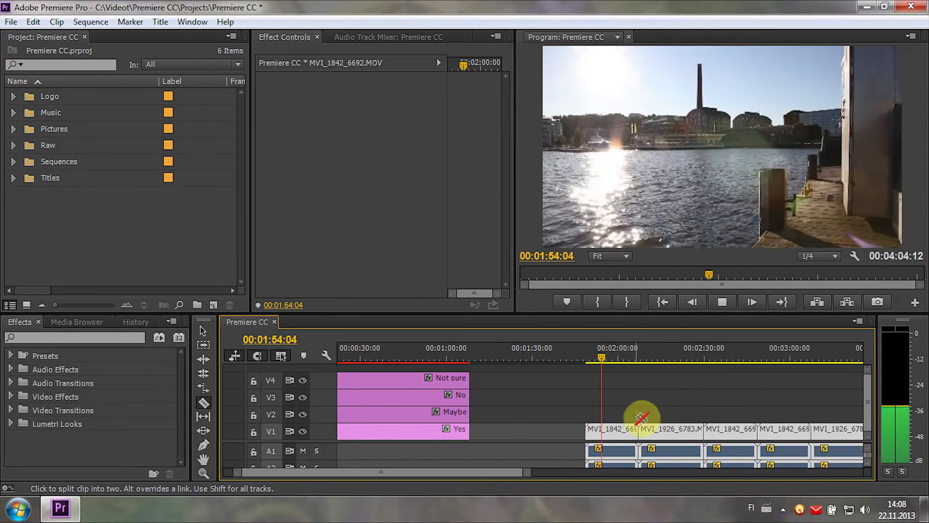
Cut the second MVI_1842_6692 clip on V1 near its start with the Razor tool
click(712, 431)
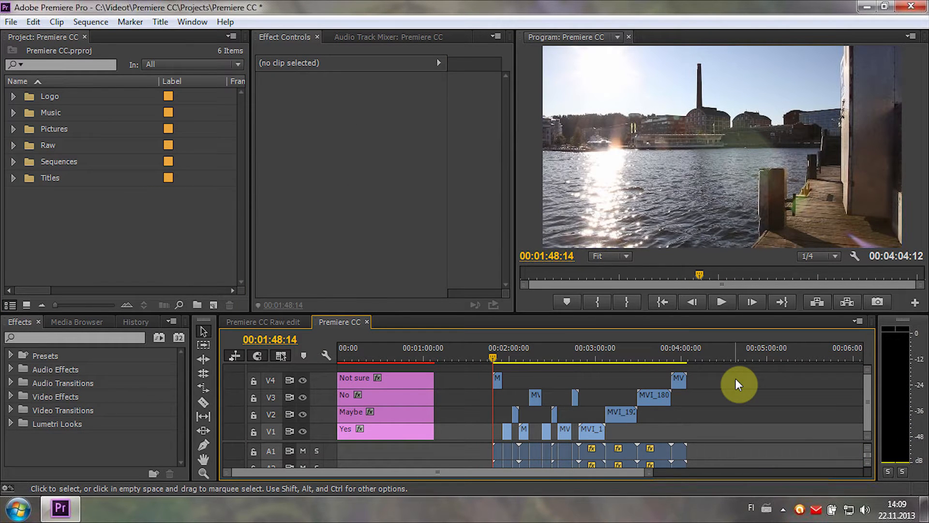
Select all the MVI clips sorted onto tracks V2, V3 and V4 and ripple delete them, keeping the V1 clips
drag(736, 379, 486, 415)
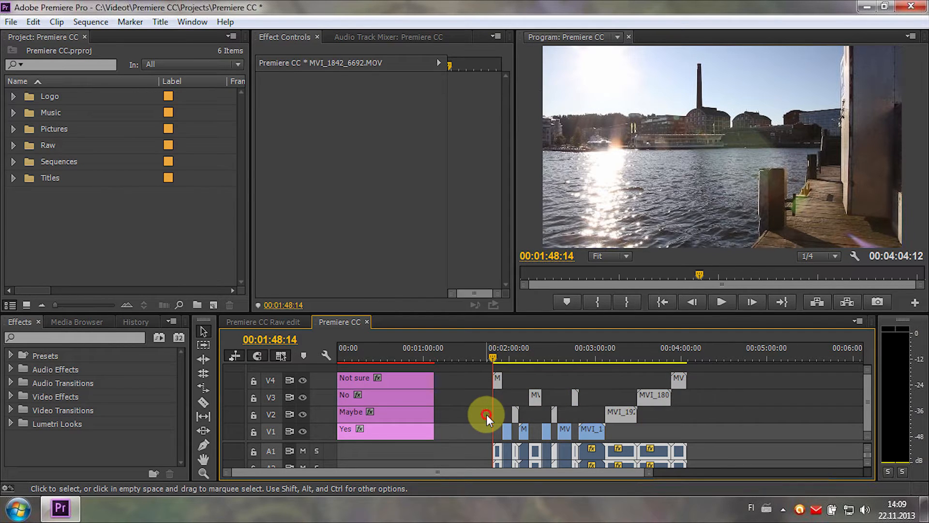
key(shift+Delete)
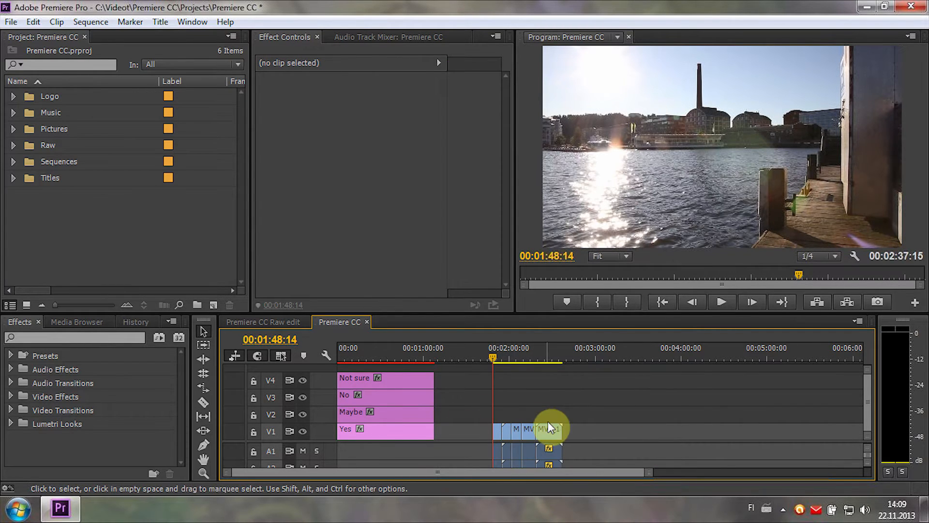
Undo the last ripple delete and remove the MVI clips on V2, V3 and V4, leaving gaps between the V1 clips
key(ctrl+z)
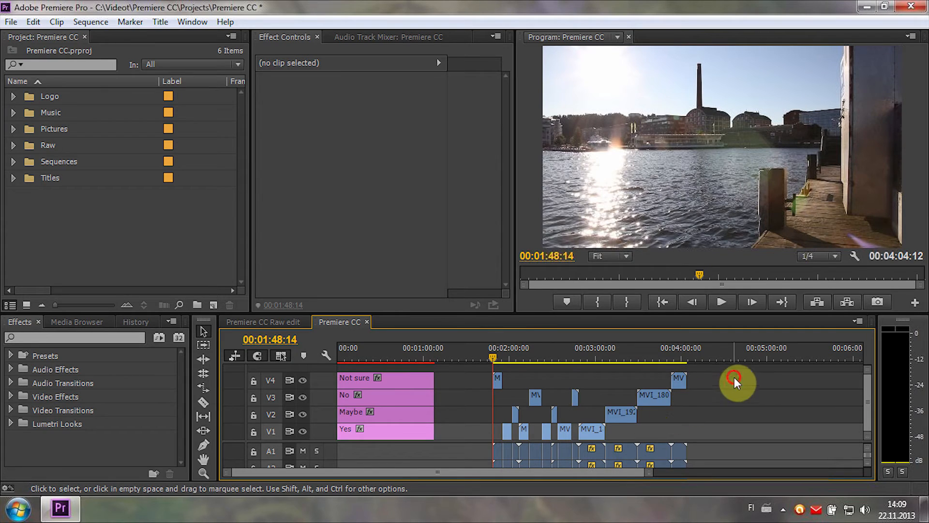
drag(733, 376, 623, 411)
key(shift+Delete)
Split the extended Maybe title by moving the V1 clips over it on V2 and back, and ripple delete the title pieces
drag(660, 440, 470, 437)
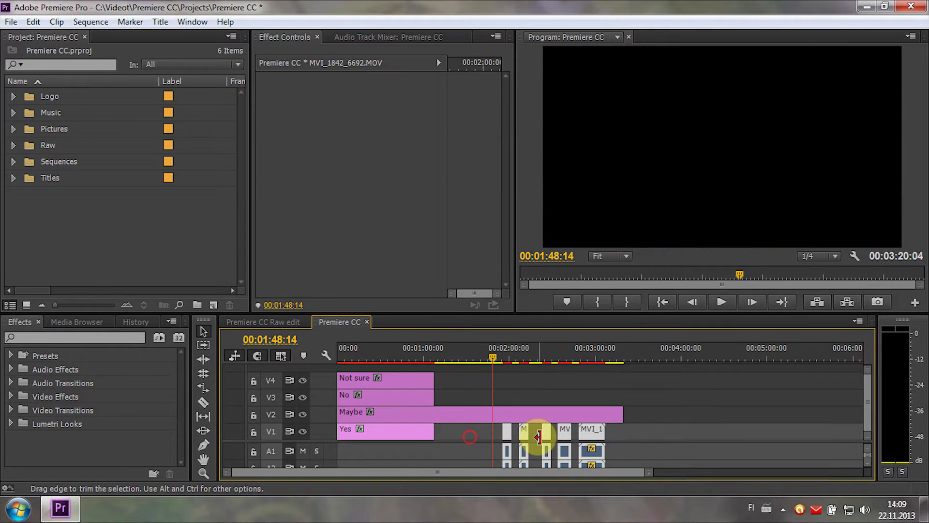
mouse_move(526, 436)
mouse_down()
mouse_move(527, 419)
mouse_move(525, 433)
mouse_up()
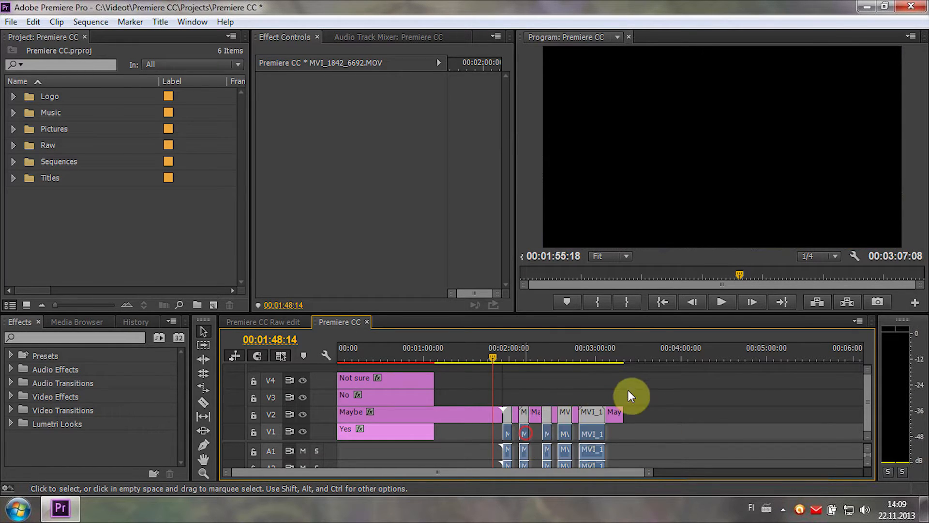
drag(632, 391, 484, 416)
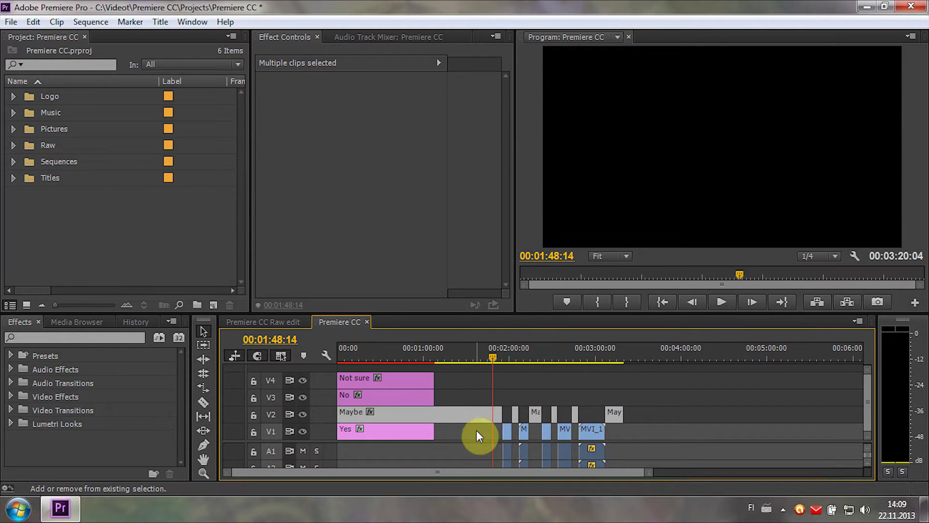
key(shift+Delete)
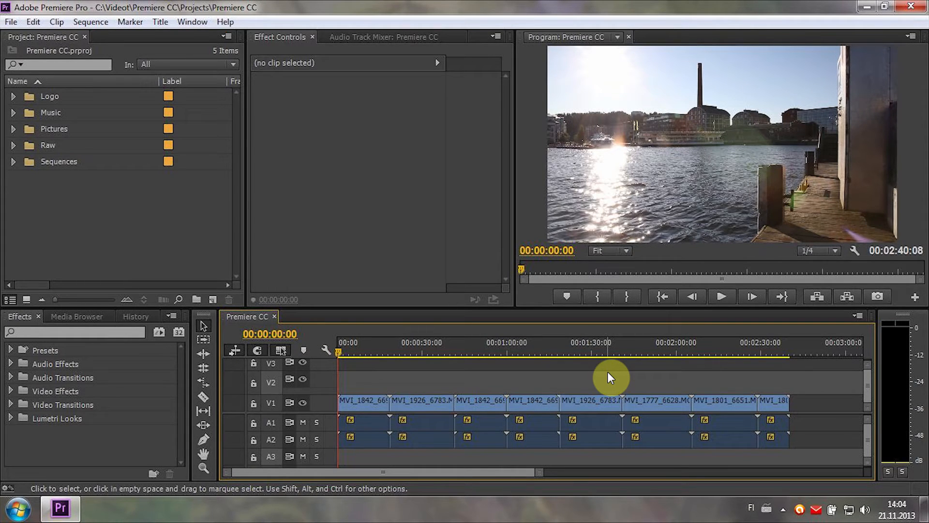
Move the second half of the first MVI_1842_6692 clip up to V2, and razor the first MVI_1926_6783 clip at about 00:00:31
drag(364, 401, 377, 390)
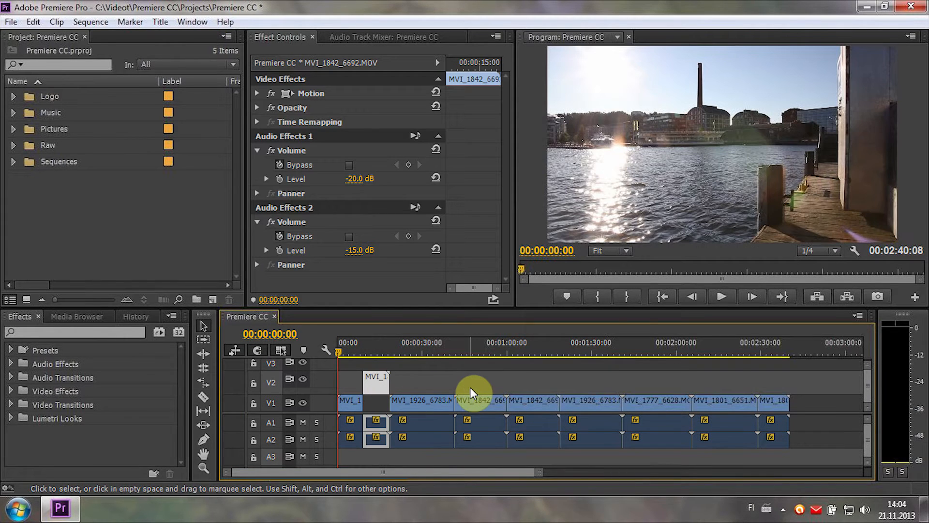
click(206, 374)
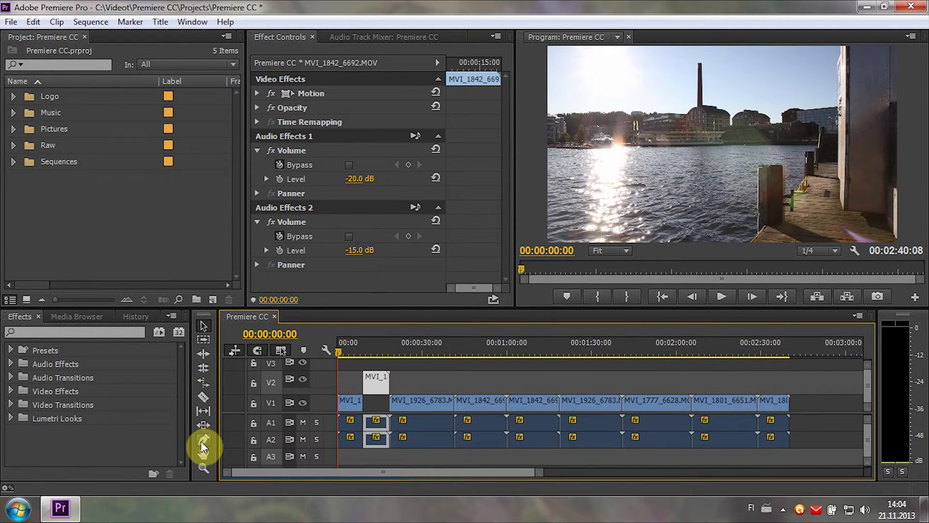
key(c)
click(425, 404)
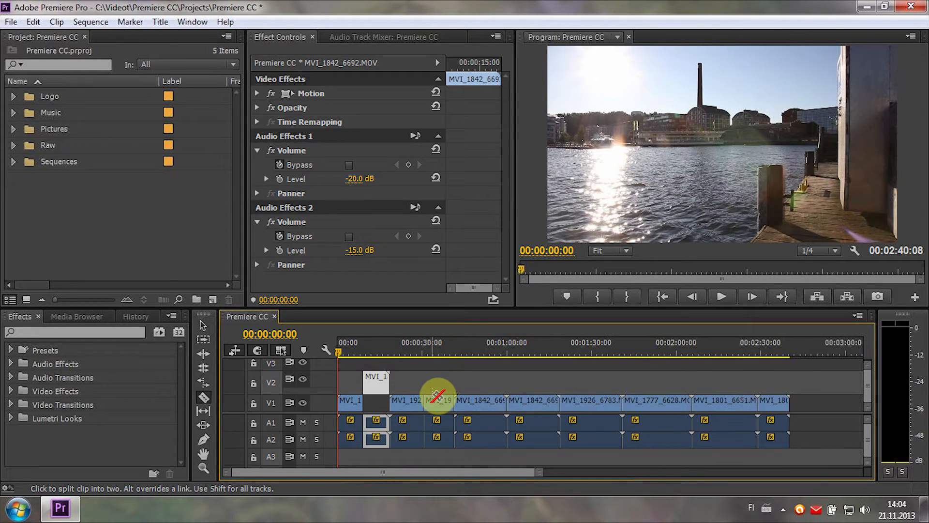
key(v)
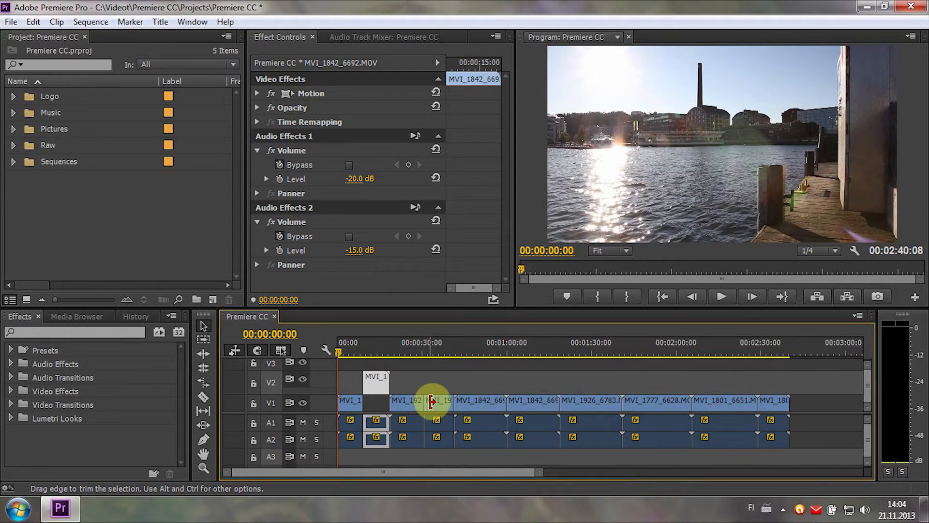
Trim the start of the second MVI_1926_6783 piece with the Selection tool, and shorten it further with a ripple edit
click(427, 402)
mouse_move(430, 403)
mouse_down()
mouse_move(440, 399)
mouse_move(439, 409)
mouse_up()
key(b)
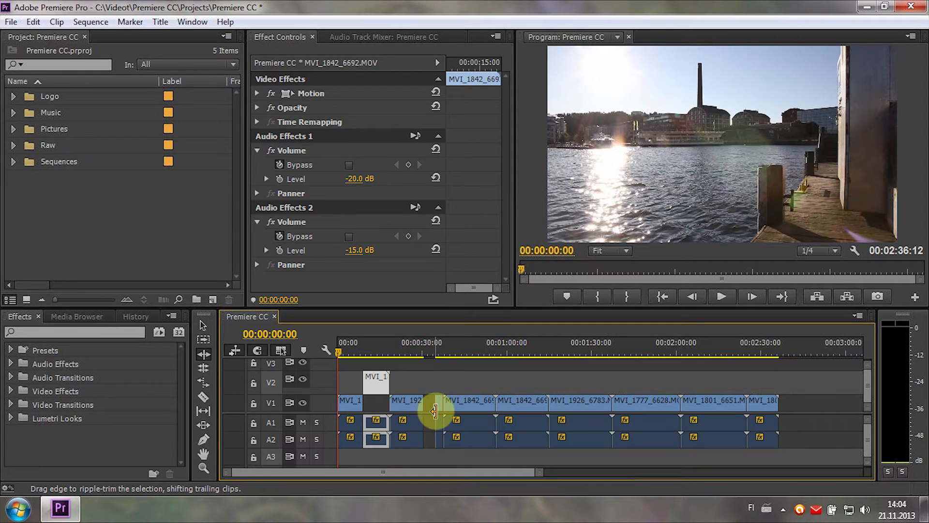
Razor the first MVI_1926_6783 piece at about 00:00:25 and roll that edit point to about 00:00:29
key(c)
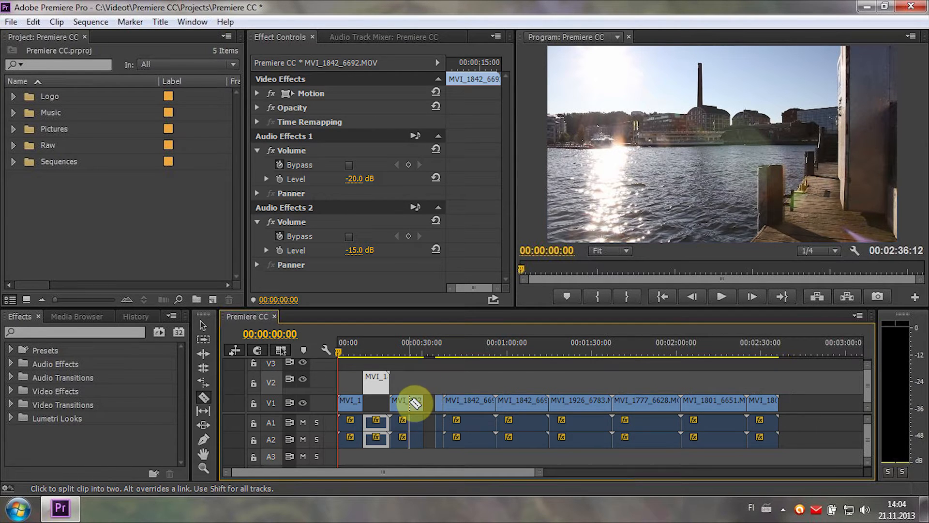
click(408, 402)
key(n)
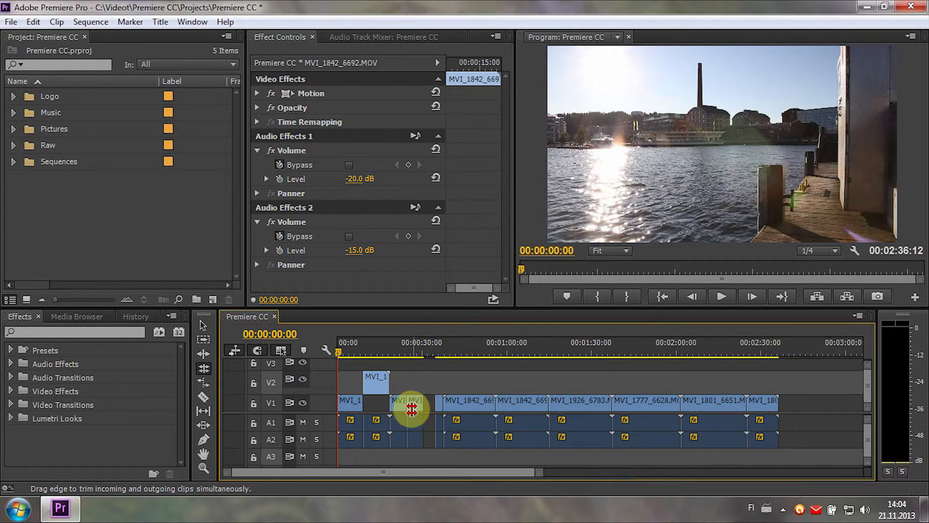
click(408, 406)
drag(409, 406, 418, 408)
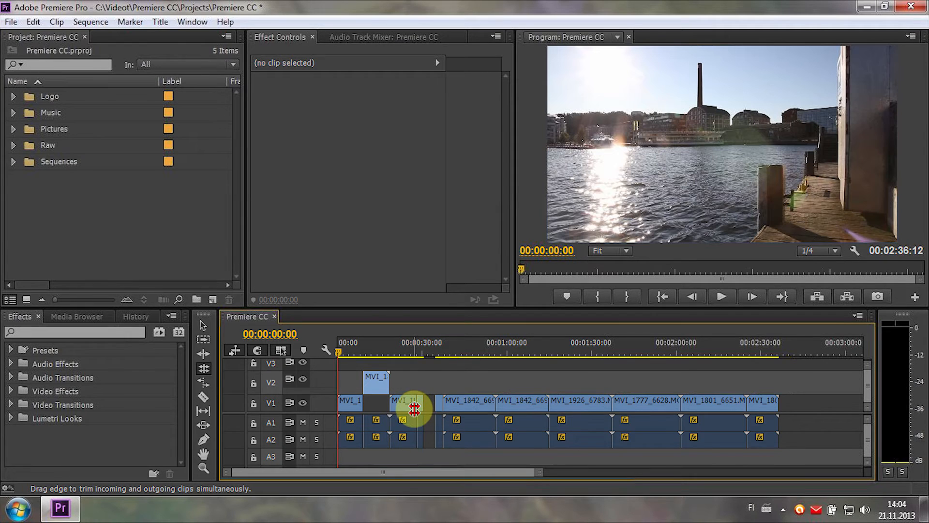
Place the playhead at 00:00:28:23 and slip the short MVI_1926_6783 piece there by about +00:00:08:22
click(419, 353)
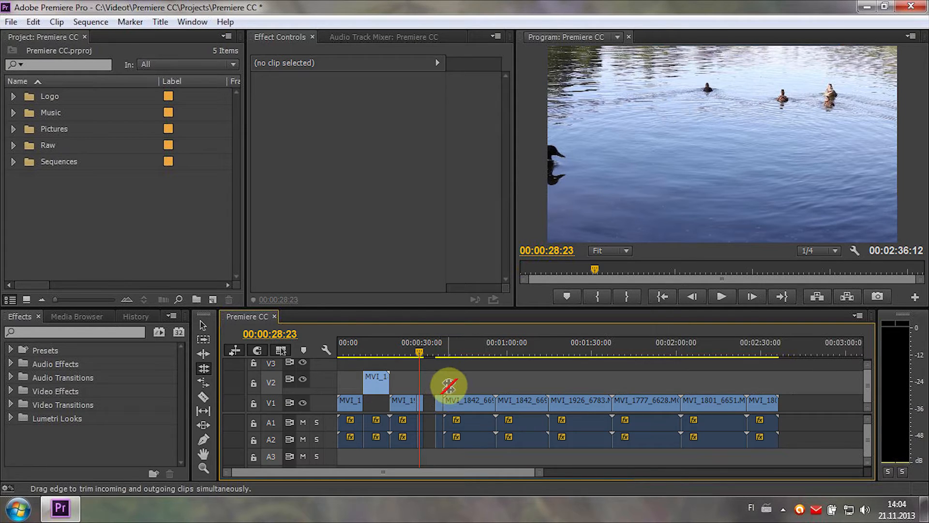
key(y)
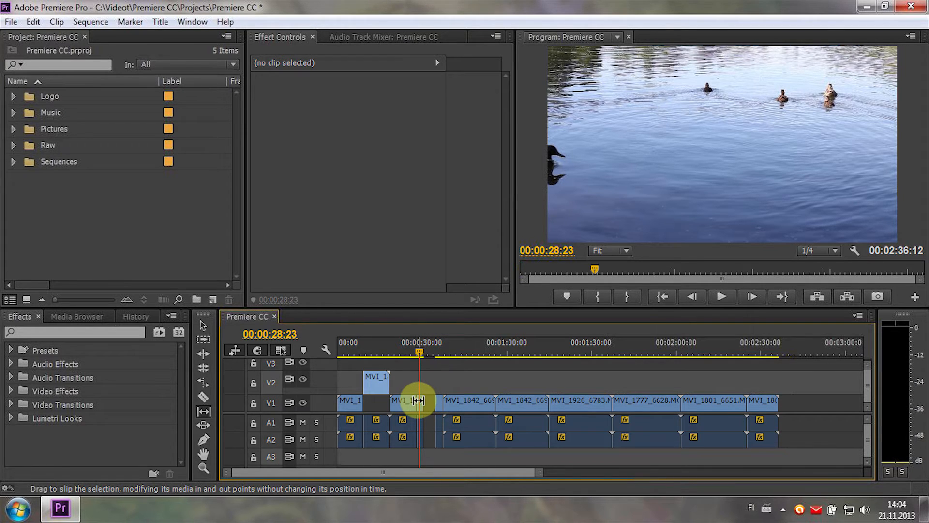
drag(419, 401, 422, 400)
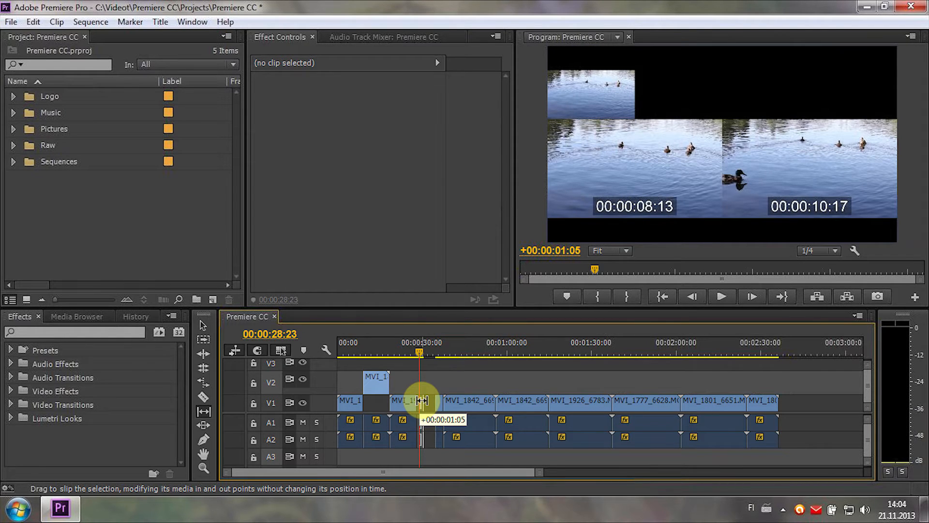
drag(422, 400, 443, 400)
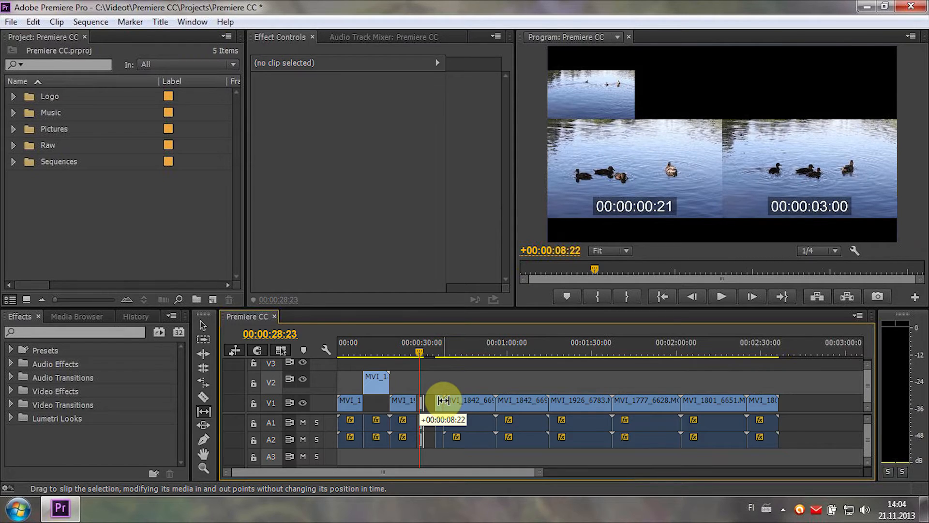
drag(443, 400, 443, 400)
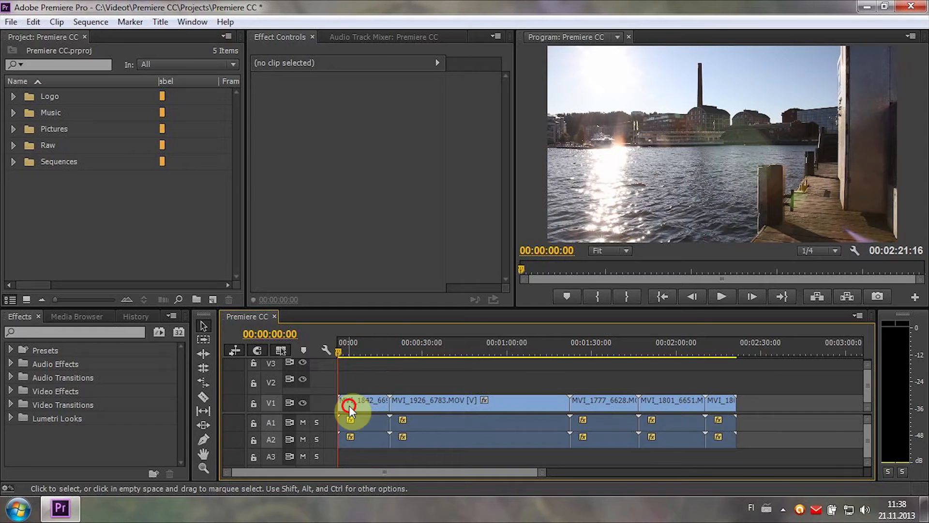
Copy the first MVI_1842_6692 clip, paste it over the footage at about 00:00:41, and paste-insert another copy right behind it
click(350, 406)
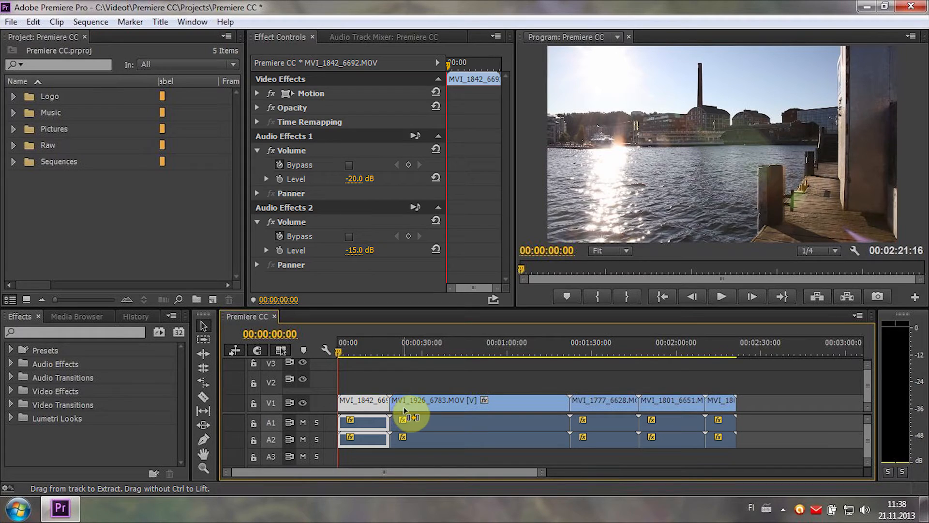
click(454, 342)
key(ctrl+v)
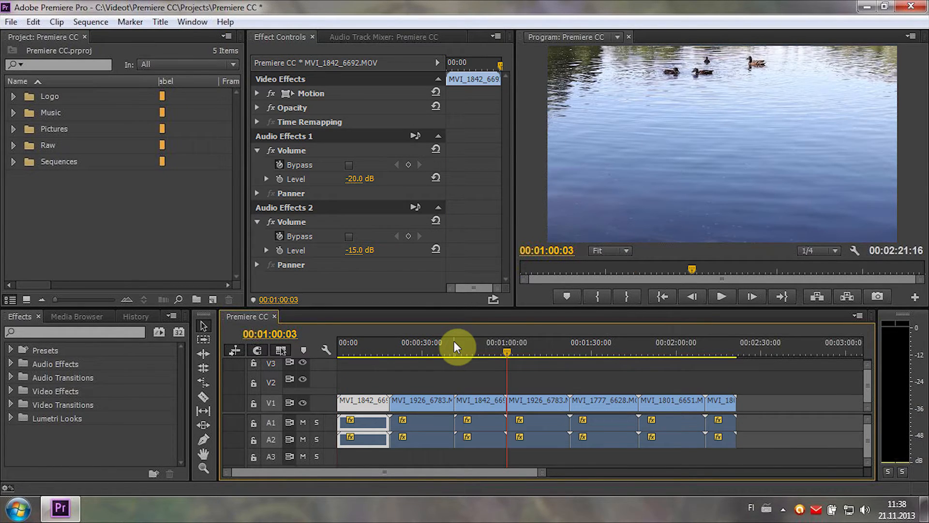
key(ctrl+shift+v)
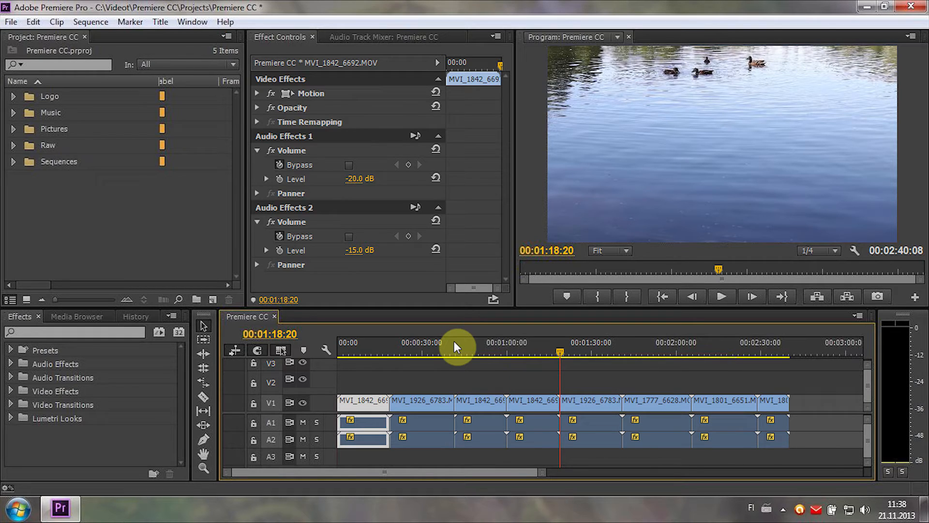
Delete the first MVI_1842_6692 clip from V1, undo the deletion, and redo it
key(Delete)
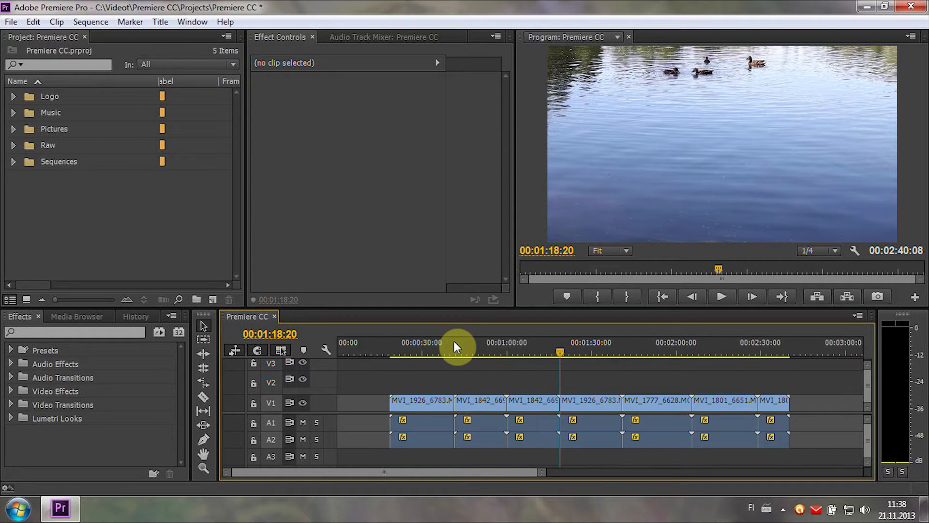
key(ctrl+z)
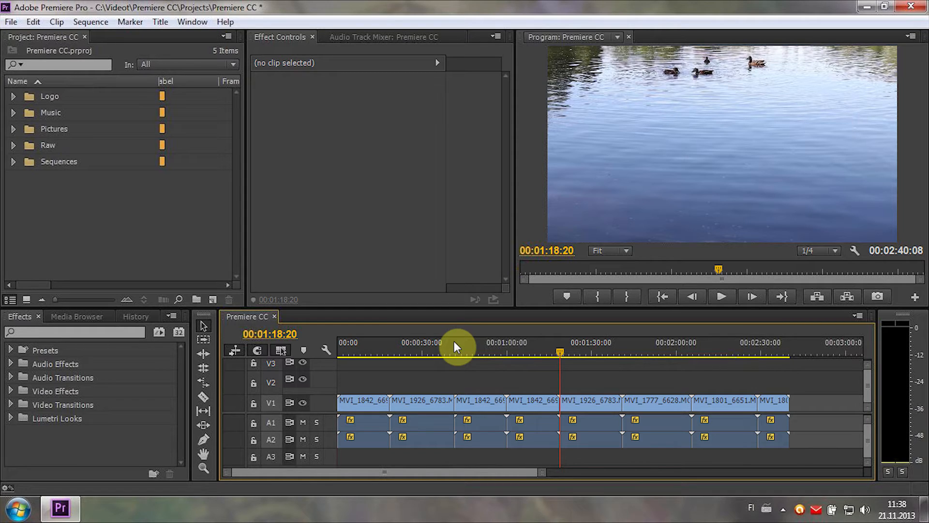
key(ctrl+shift+z)
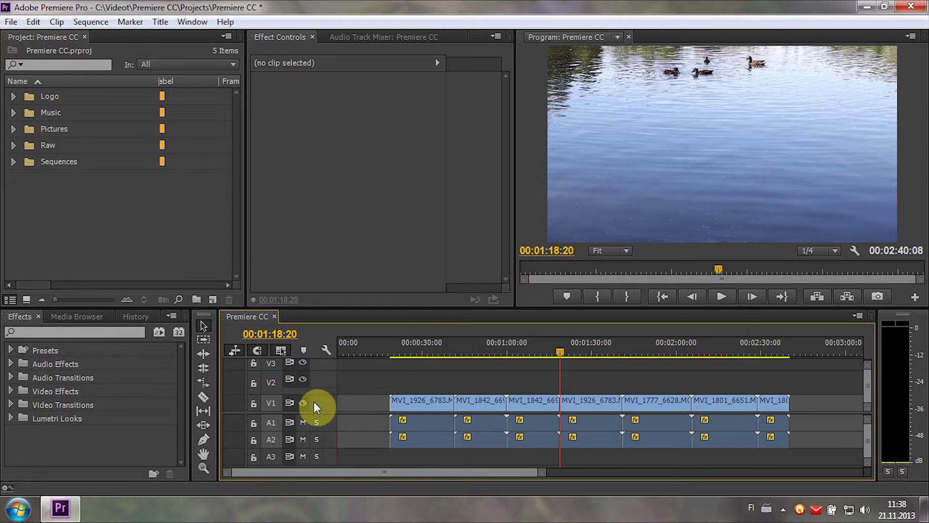
Switch the track targeting to V2 and A3, and paste the copied MVI_1842_6692 clip there at 00:01:18:20
click(265, 424)
click(271, 441)
click(271, 382)
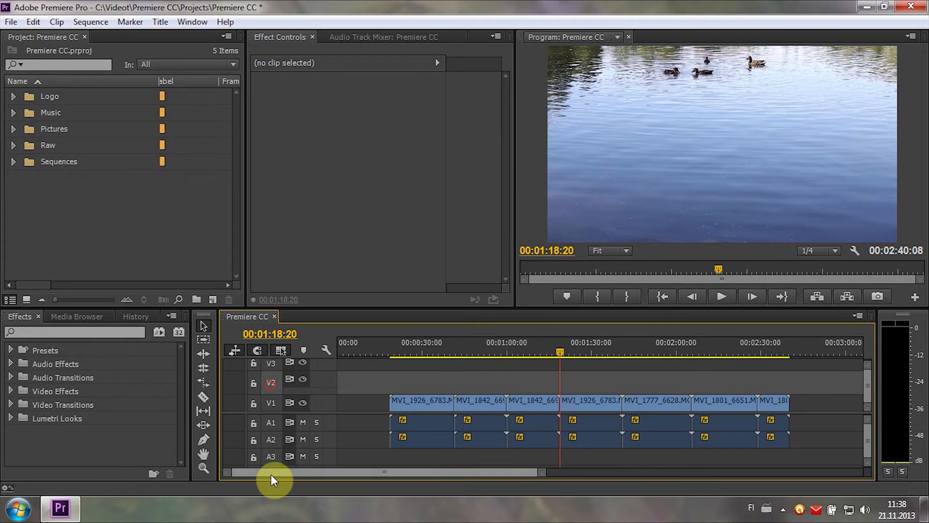
click(272, 456)
key(ctrl+v)
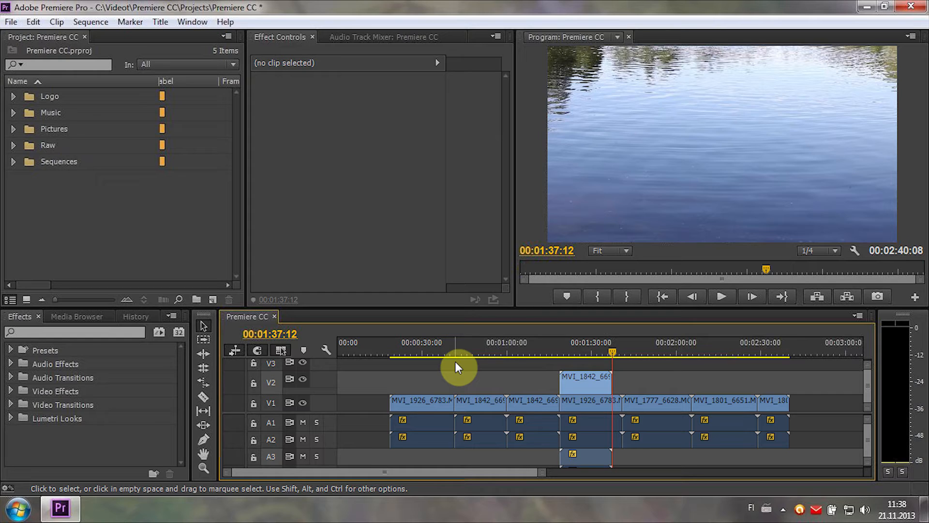
Copy the MVI_1842_6692 clip on V2 and paste it on the same track at 00:00:22:04
click(588, 376)
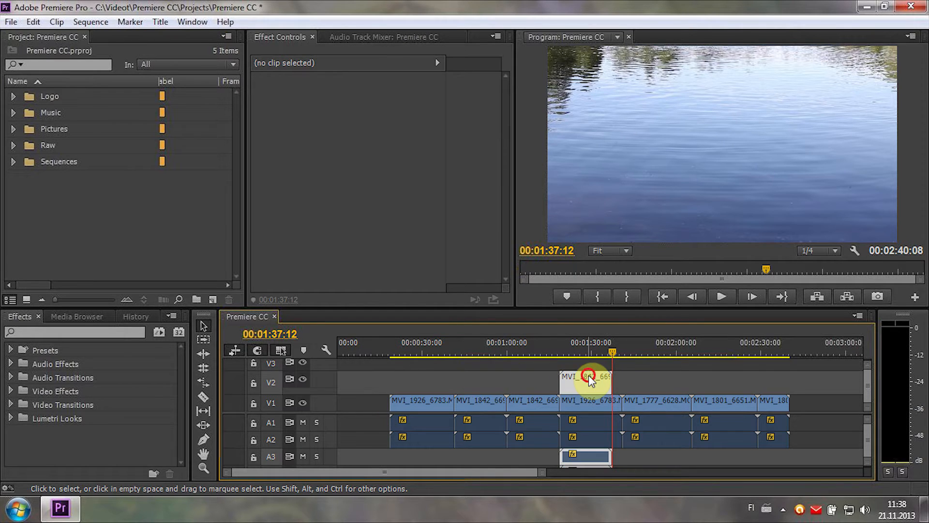
click(403, 348)
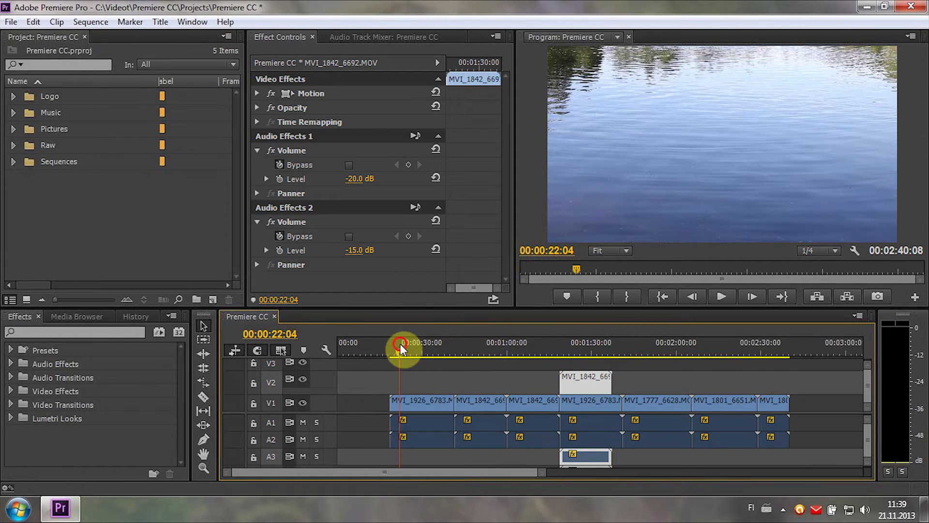
key(ctrl+v)
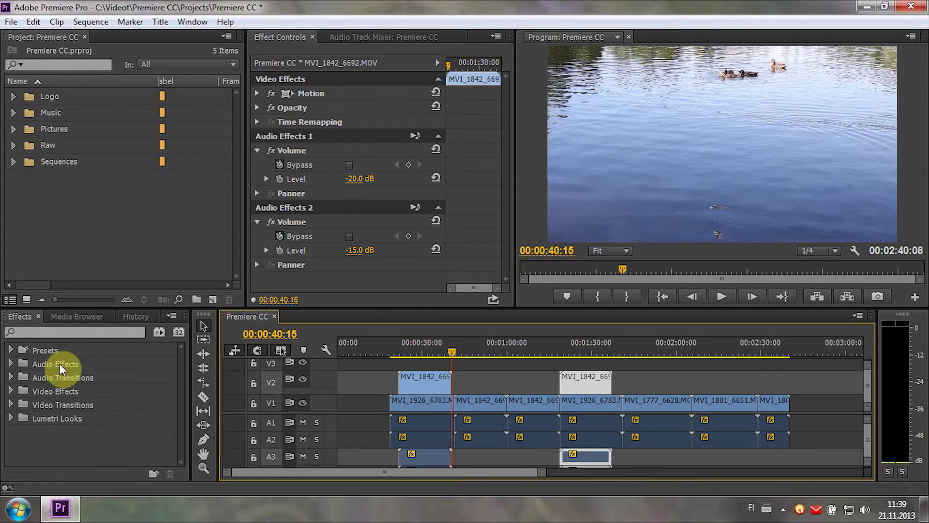
Search the effects for "black" and apply Black & White to the earlier MVI_1842_6692 clip on V2
click(63, 331)
text(black)
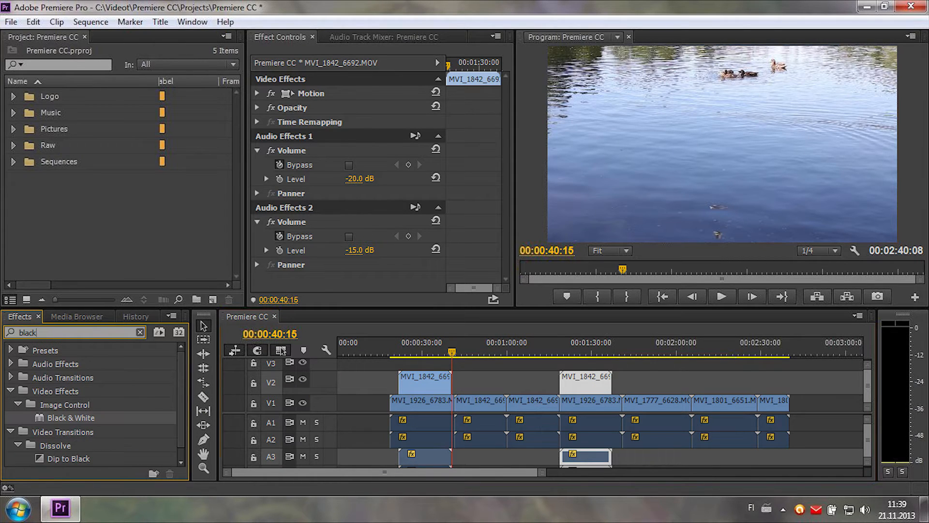
drag(73, 417, 416, 380)
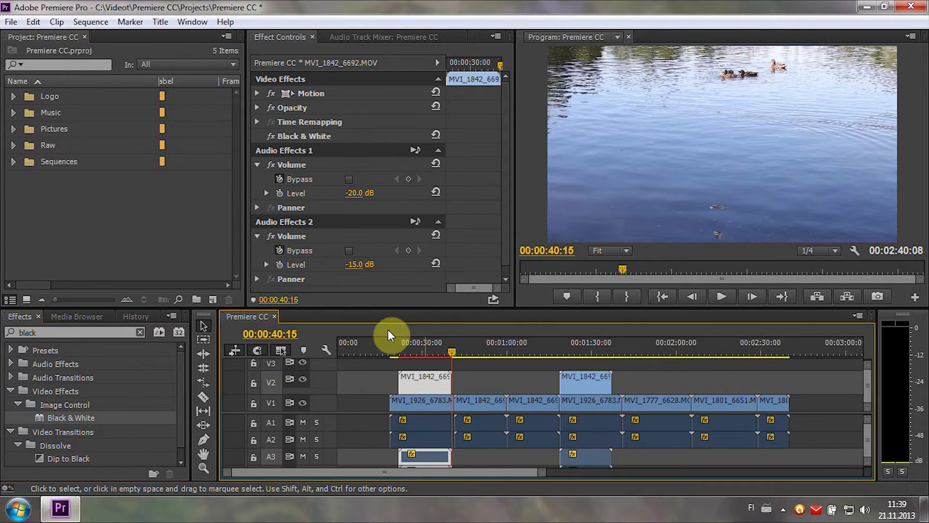
Copy the Black & White effect from that clip and paste it onto the other MVI_1842_6692 clip on V2
click(315, 138)
click(585, 376)
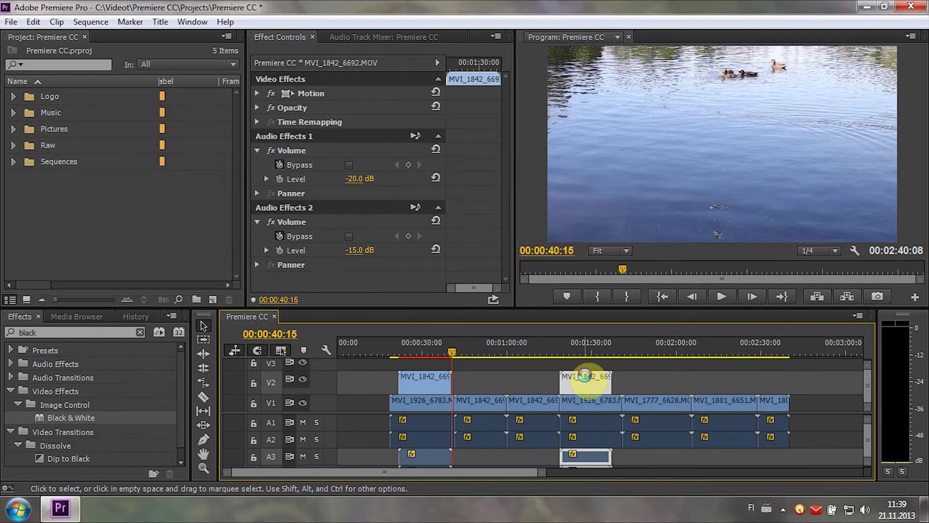
key(ctrl+v)
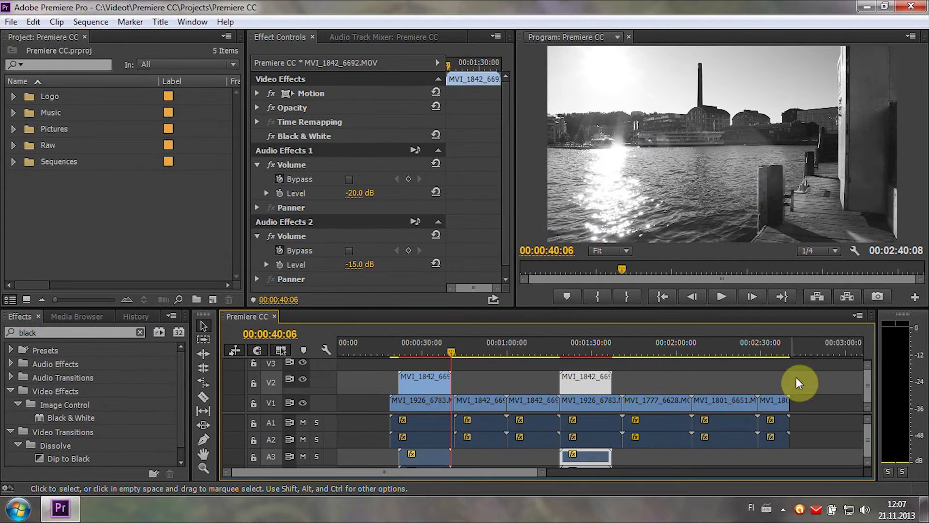
Copy the last three clips on V1, from MVI_1777_6628 onward, and paste them on V2 at about 00:02:55
drag(798, 375, 643, 417)
key(ctrl+c)
click(831, 350)
key(ctrl+v)
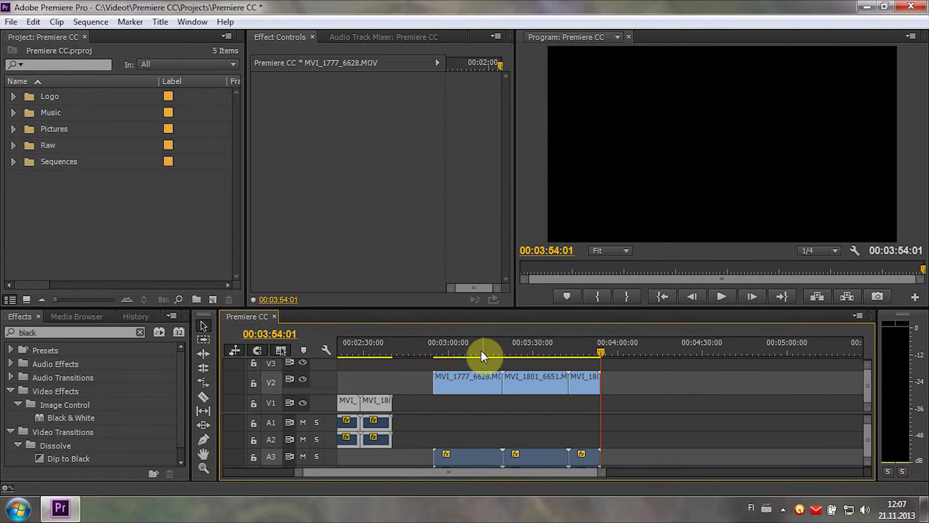
Copy the Black & White effect from MVI_1842_6692 on V2 and paste it onto the last three clips on V2
drag(481, 351, 417, 381)
click(399, 379)
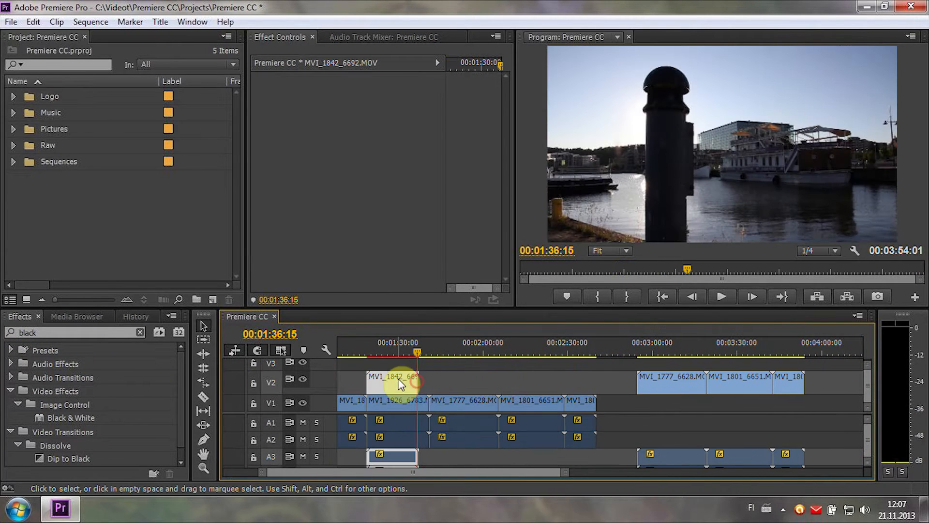
click(306, 136)
click(618, 373)
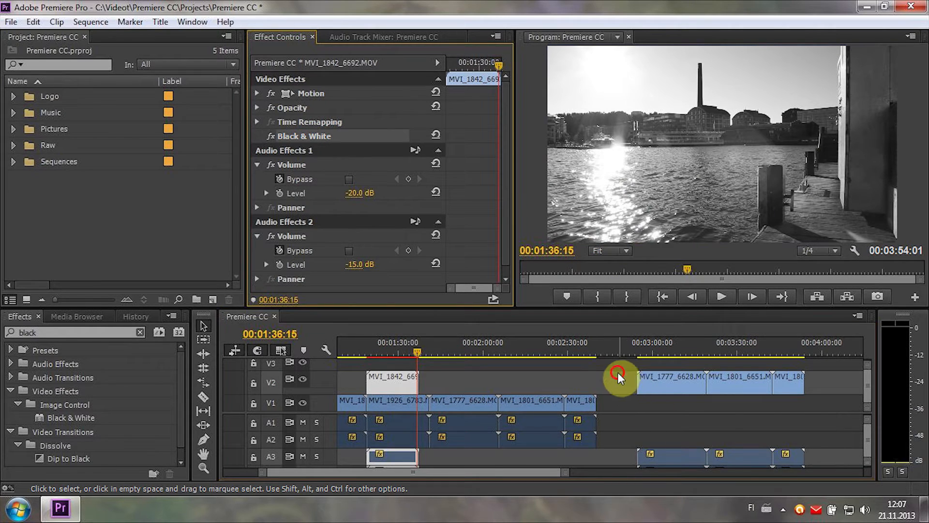
drag(618, 376, 805, 390)
click(669, 349)
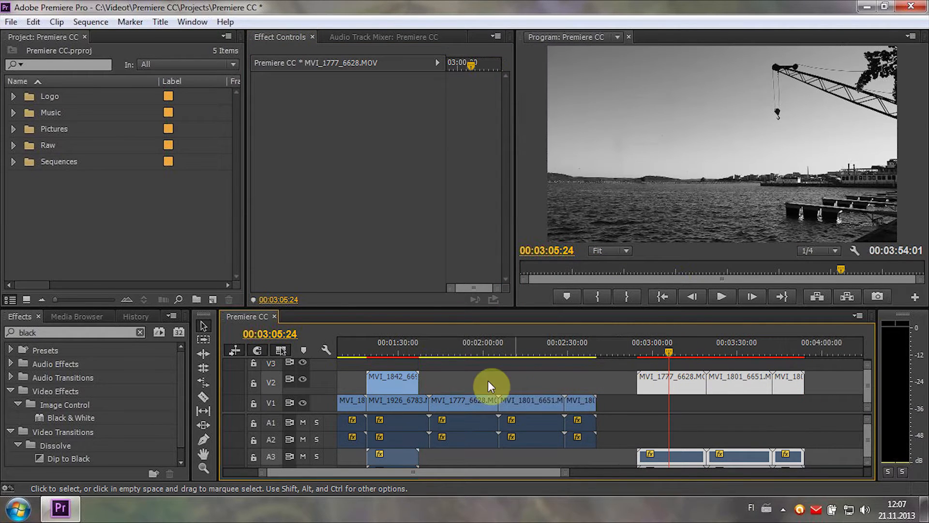
Set the scale of the MVI_1842_6692 clip on V2 to 52 at 00:01:24:14
click(383, 350)
click(257, 93)
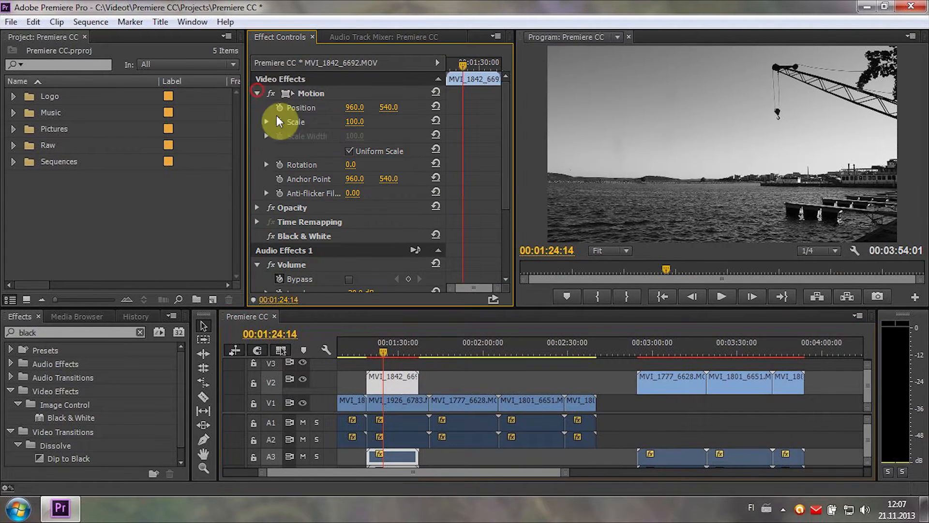
drag(363, 121, 341, 121)
Copy the clip's Motion settings and paste them onto MVI_1777_6628 on V2 and the last two clips on V1
click(300, 94)
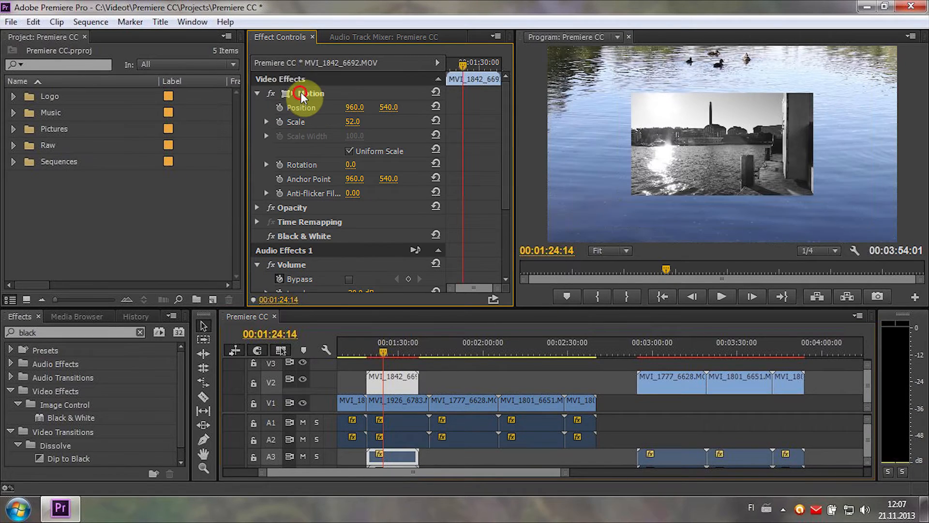
click(660, 378)
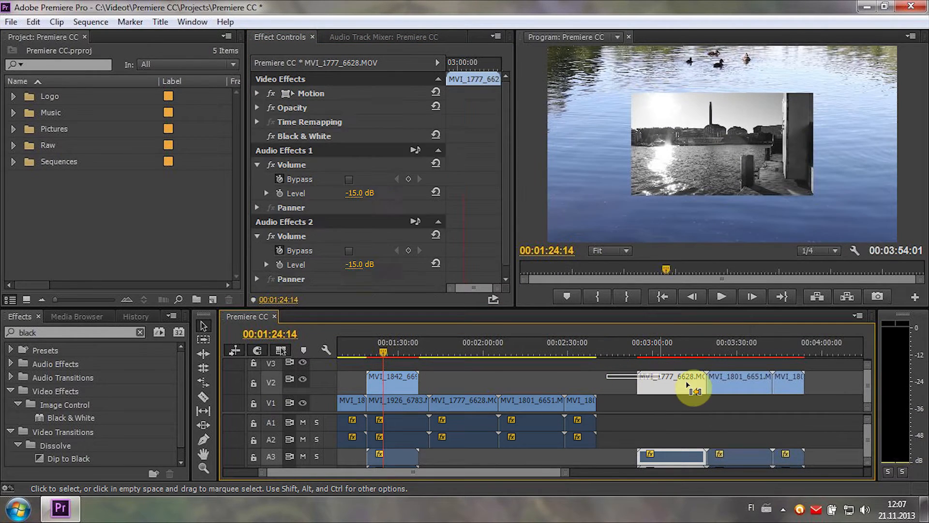
drag(661, 421, 521, 417)
click(521, 345)
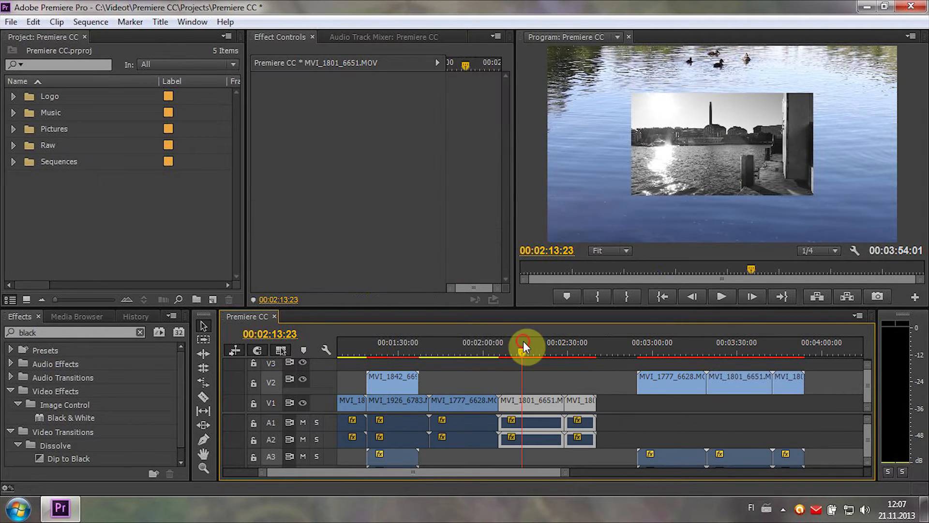
Animate the scale of MVI_1842_6692 on V2 with keyframes from 52 at 00:01:23:10 to 100 at 00:01:30:03
click(389, 380)
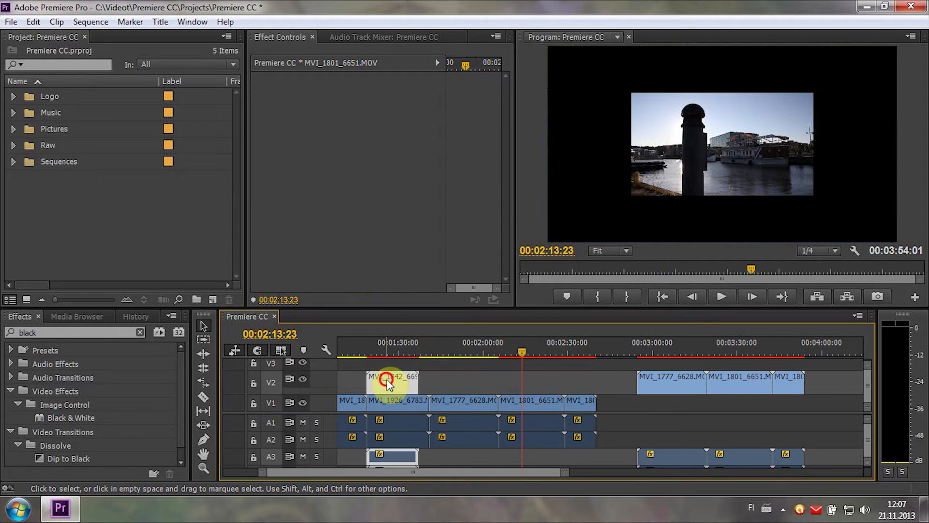
click(458, 64)
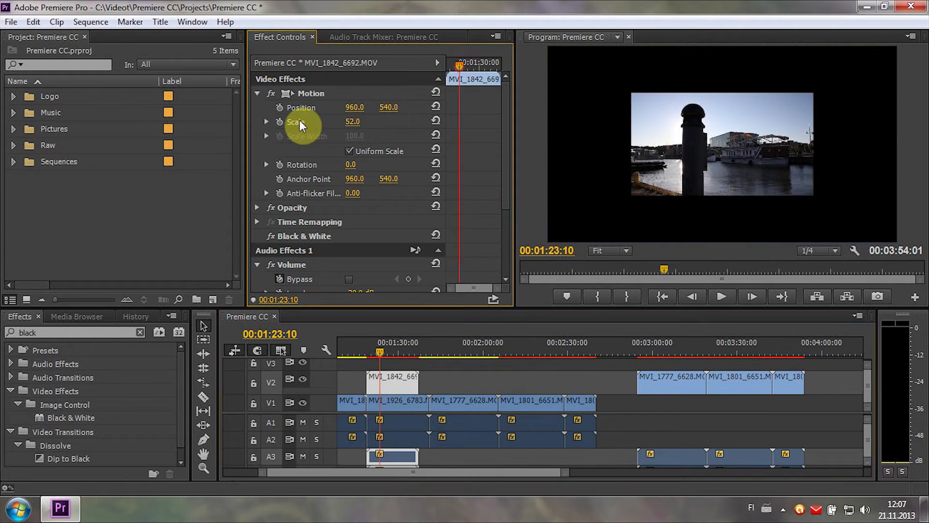
click(280, 122)
drag(459, 75, 479, 73)
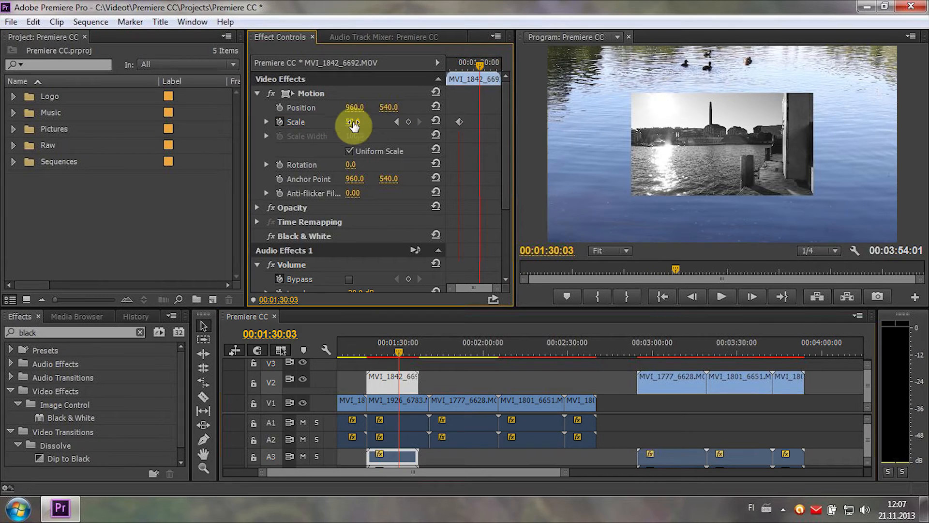
click(353, 122)
text(100)
click(362, 115)
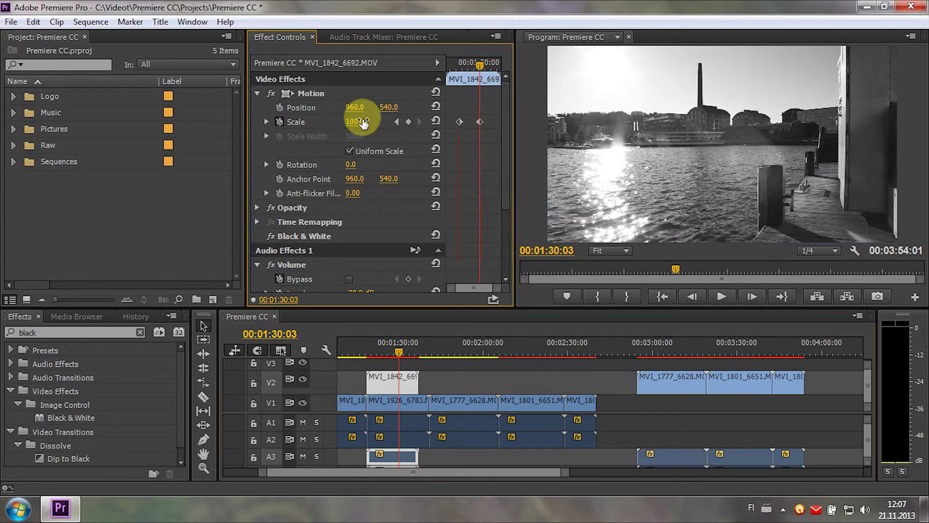
Copy the keyframed Motion effect from MVI_1842_6692 and paste it onto the last three clips on V1, then inspect MVI_1801_6651
click(300, 97)
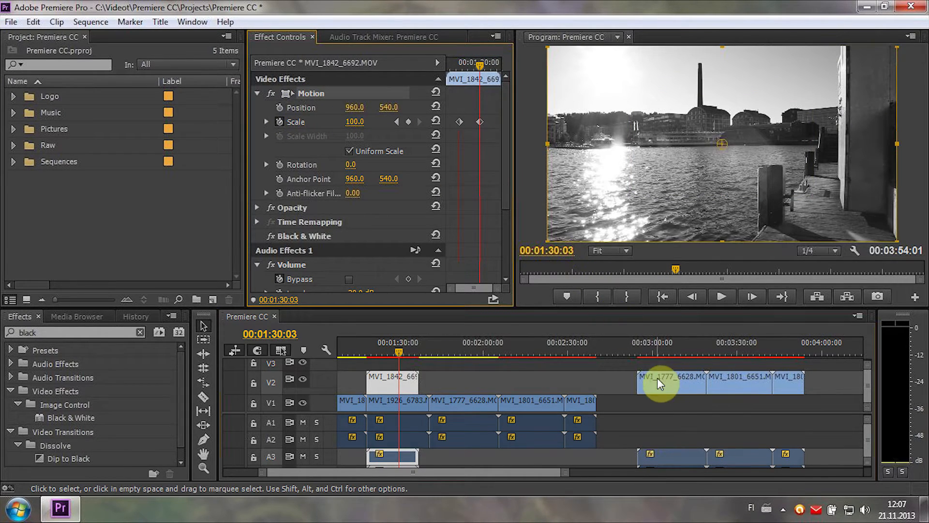
click(656, 364)
click(658, 380)
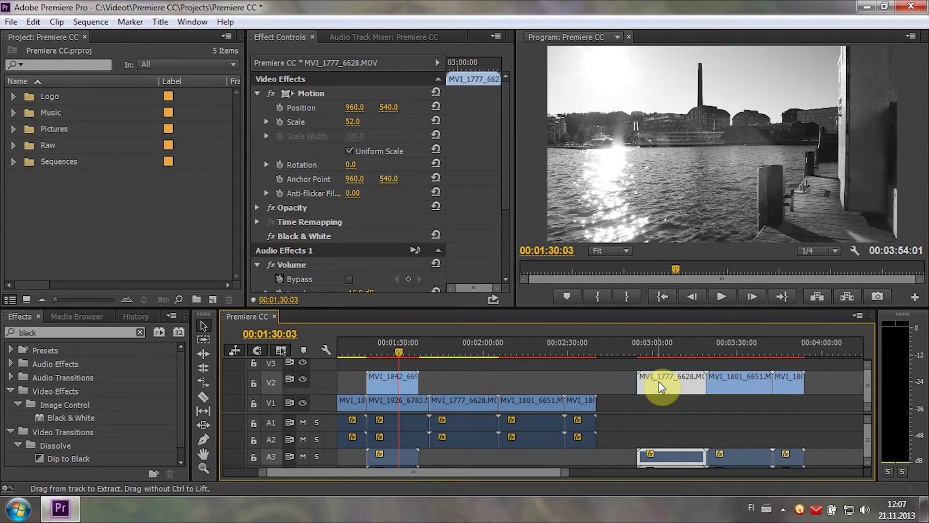
drag(596, 365, 460, 419)
click(527, 345)
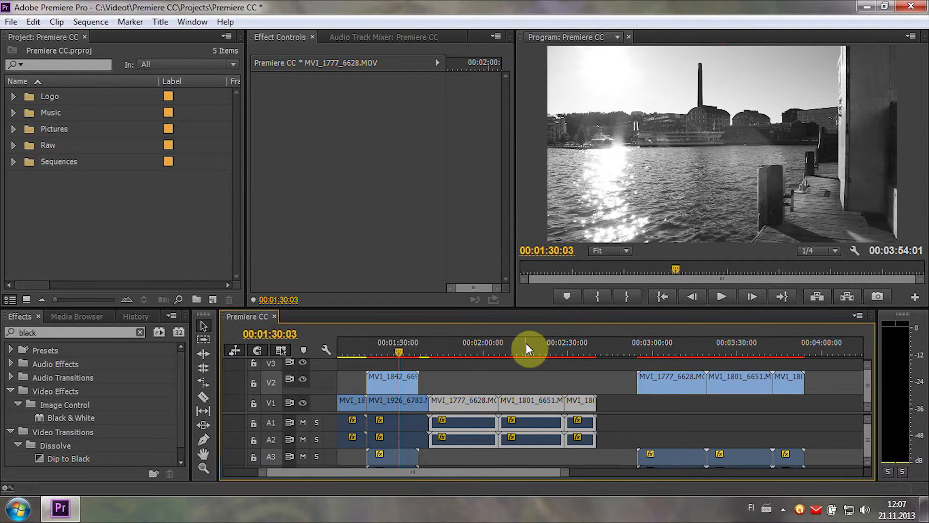
click(537, 400)
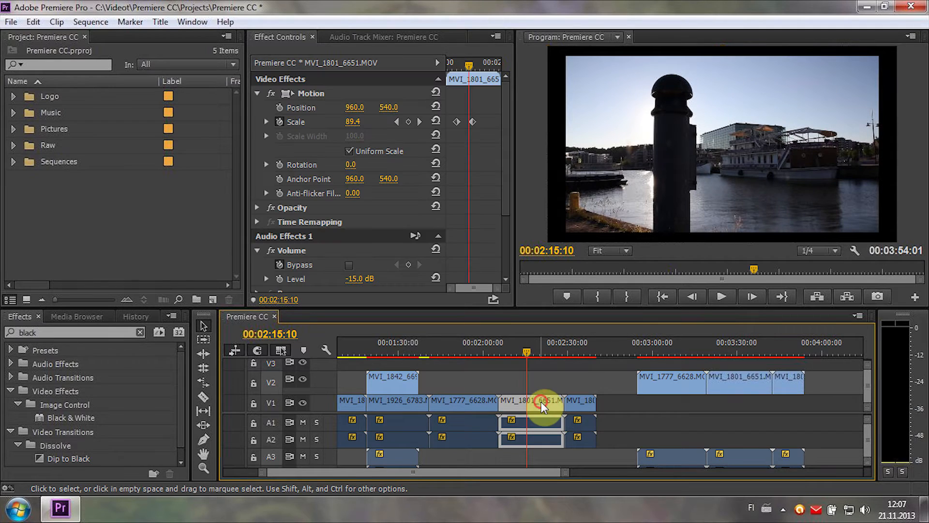
Create a new title named "sdfcsdf" containing the text "sdasdasda" and close the title editor
click(212, 299)
click(255, 358)
text(sdfcsdf)
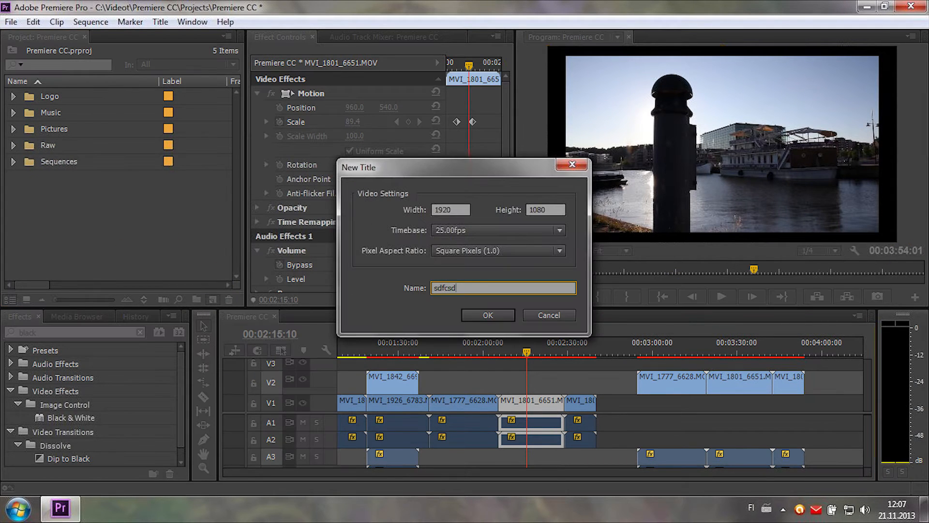
key(Return)
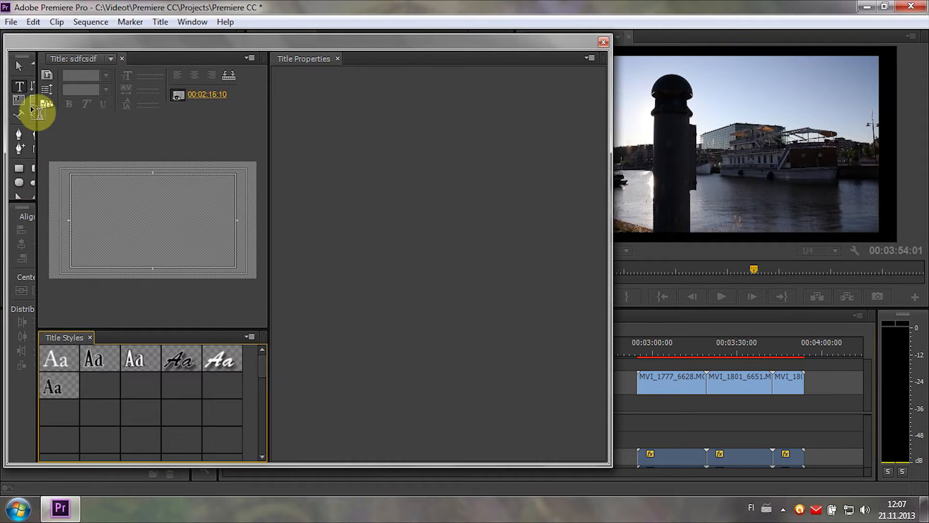
click(125, 218)
text(sdasdasda)
click(191, 226)
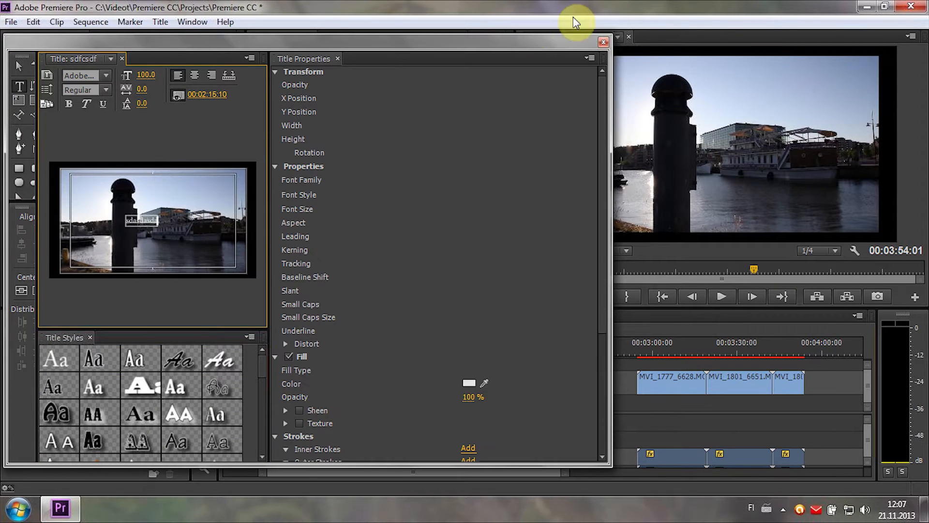
click(606, 43)
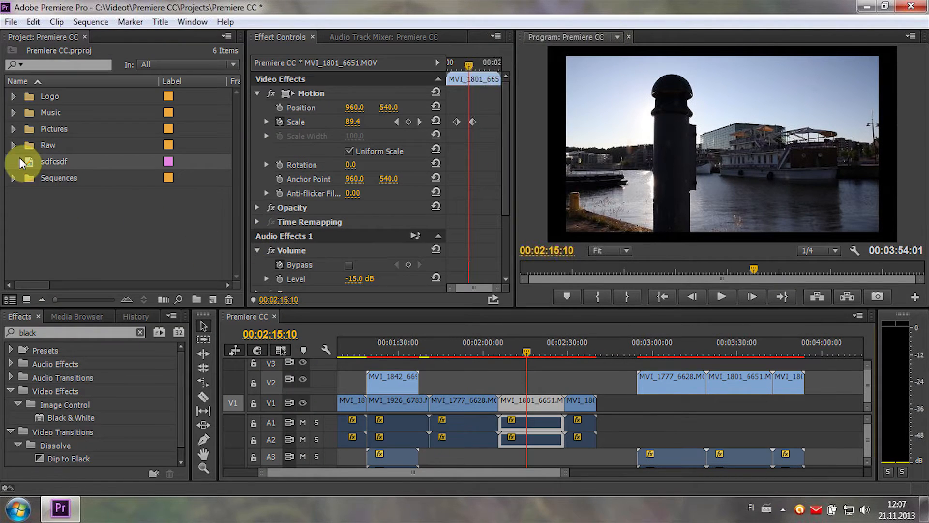
Duplicate the sdfcsdf title in the project by copying and pasting it, and rename the copy "sdfcsdf 2"
click(44, 230)
key(ctrl+v)
click(62, 180)
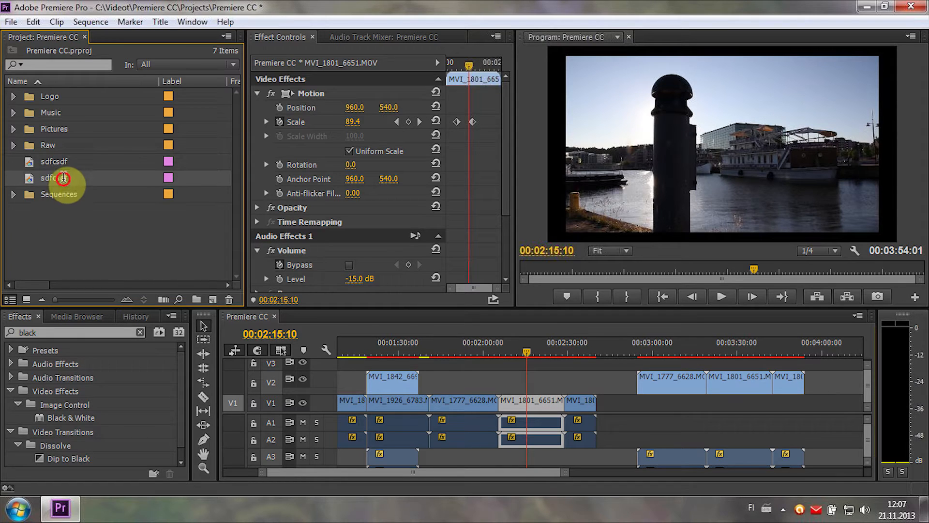
click(74, 180)
text(2)
click(82, 246)
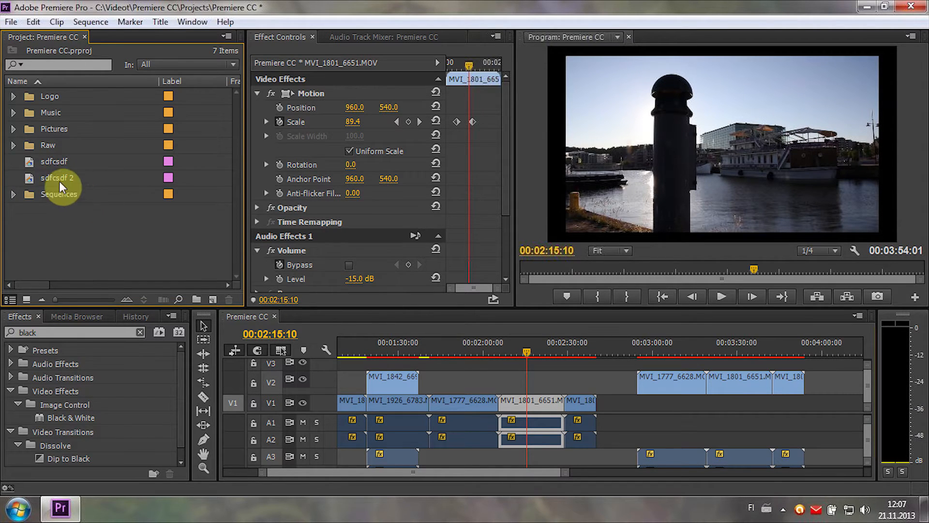
Add a second line of text above the existing text in the title sdfcsdf 2 and close the title editor
double_click(29, 182)
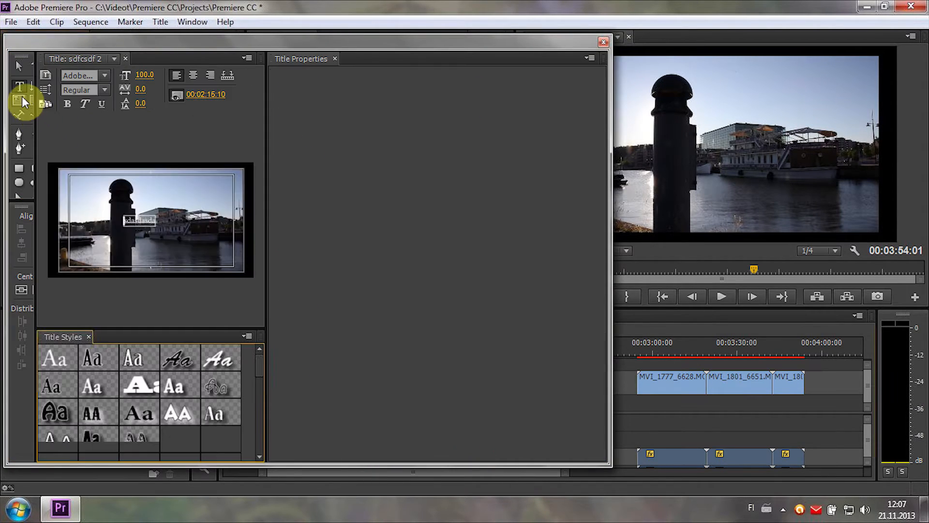
click(154, 193)
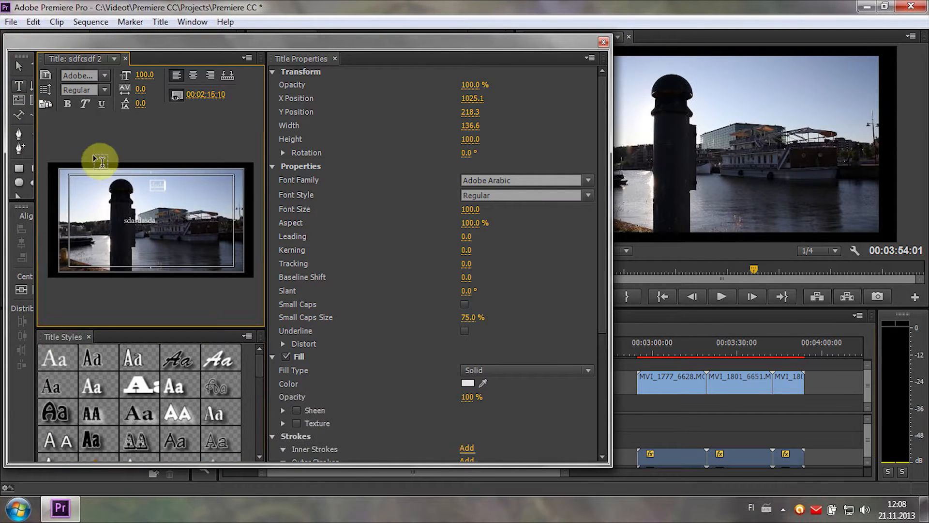
click(18, 67)
click(234, 203)
click(161, 183)
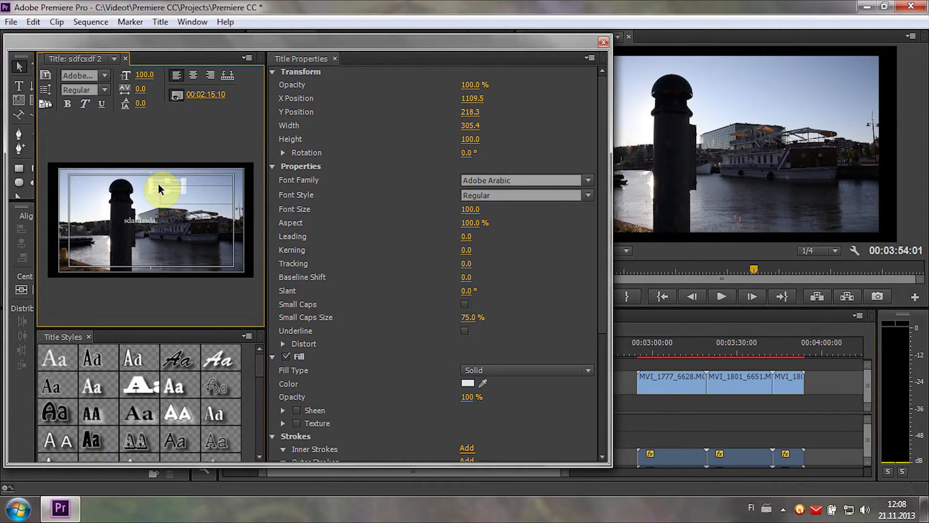
click(604, 45)
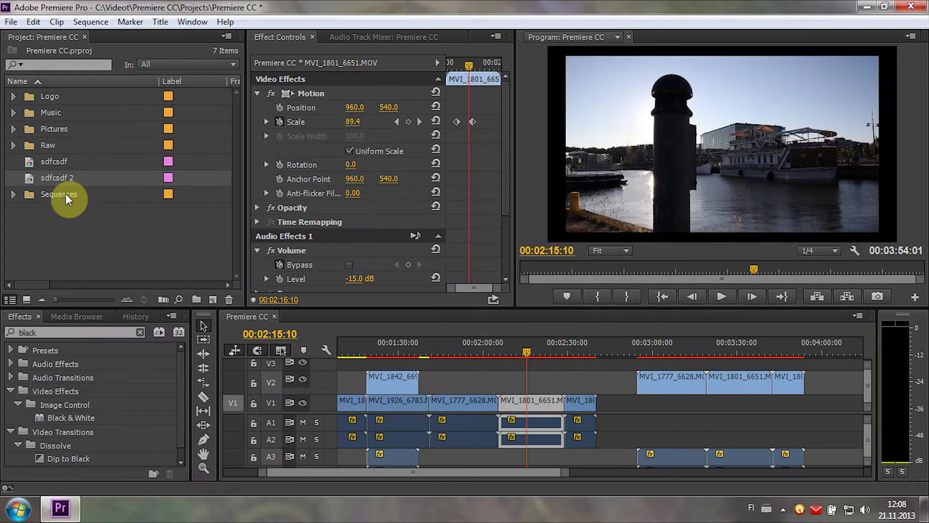
Open the original sdfcsdf title, enlarge its preview to check the text, and close the title editor
double_click(24, 161)
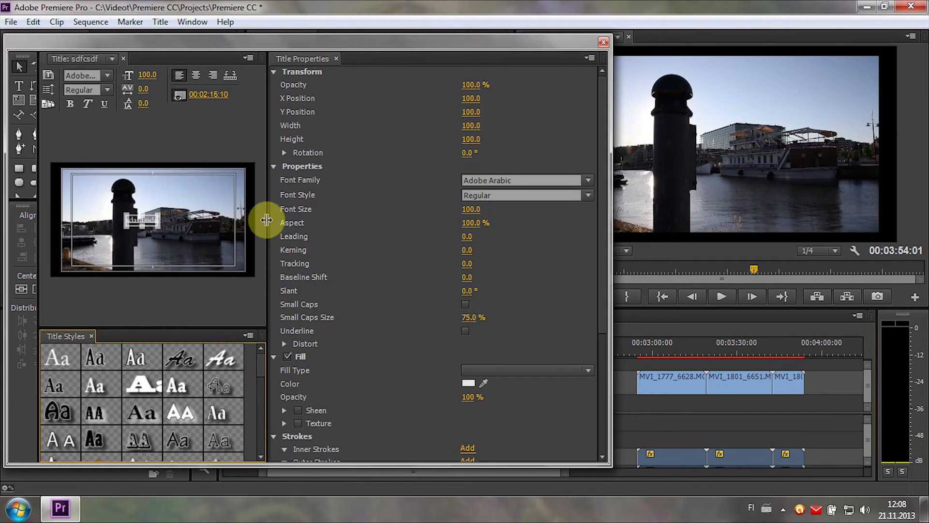
drag(266, 220, 402, 221)
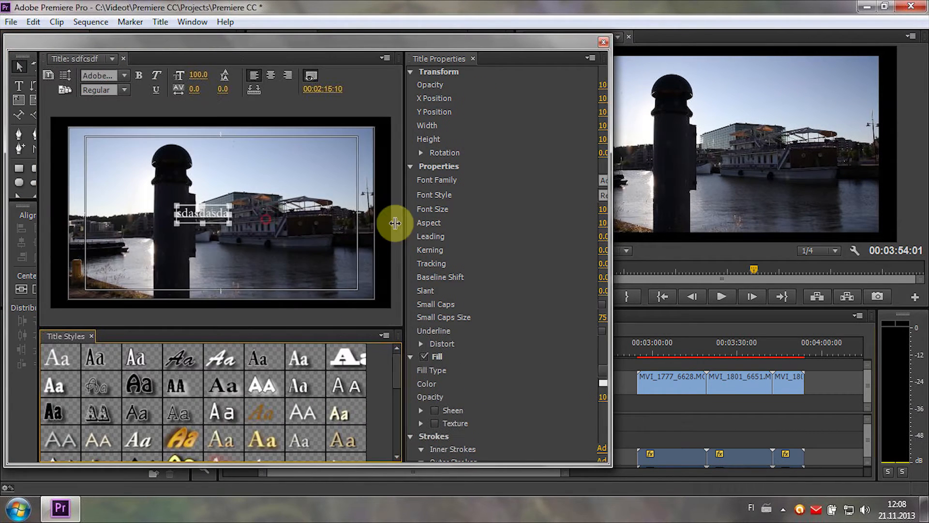
click(604, 43)
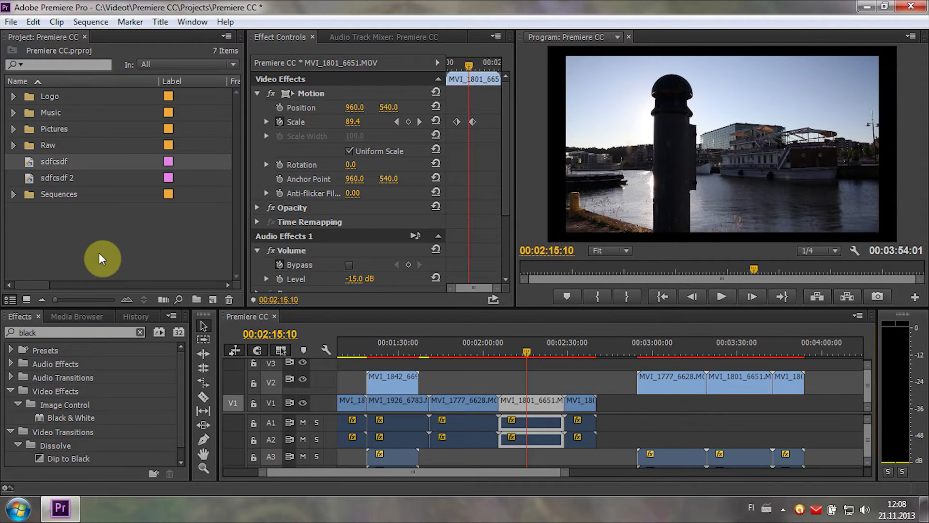
Duplicate the Premiere CC sequence from the Sequences bin and rename the copy "Premiere CC 2"
click(13, 194)
click(46, 212)
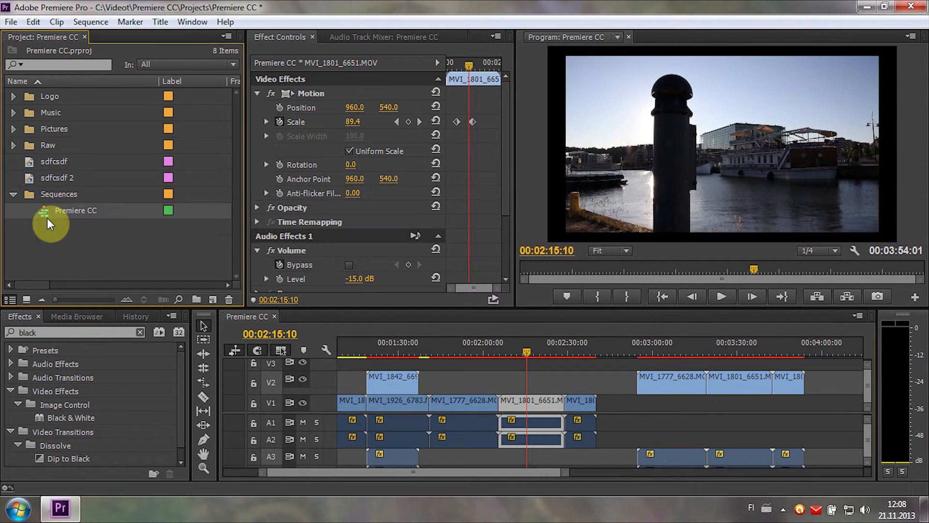
key(ctrl+v)
click(74, 146)
text(2)
click(93, 300)
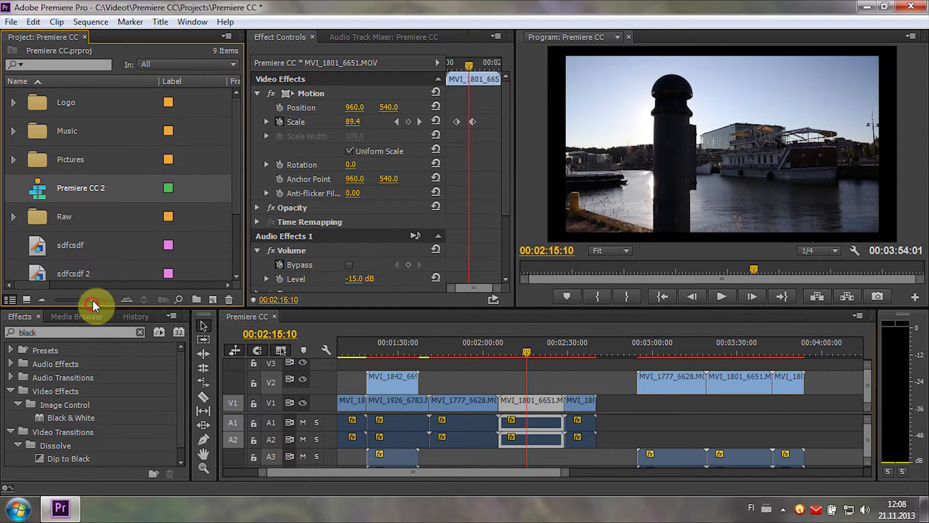
drag(93, 302, 56, 300)
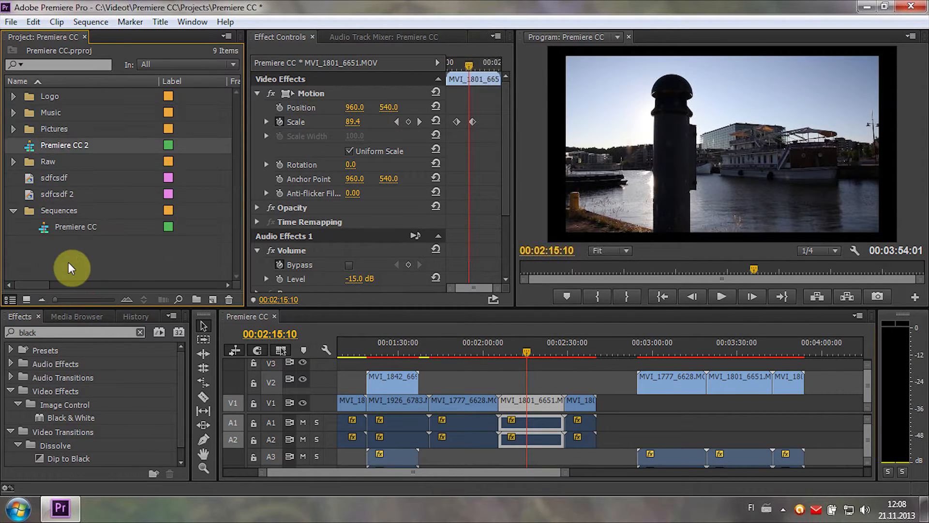
Open Premiere CC 2, delete MVI_1777_6628 and MVI_1801_6651 from V1 in the Premiere CC sequence, and compare both sequences
double_click(35, 145)
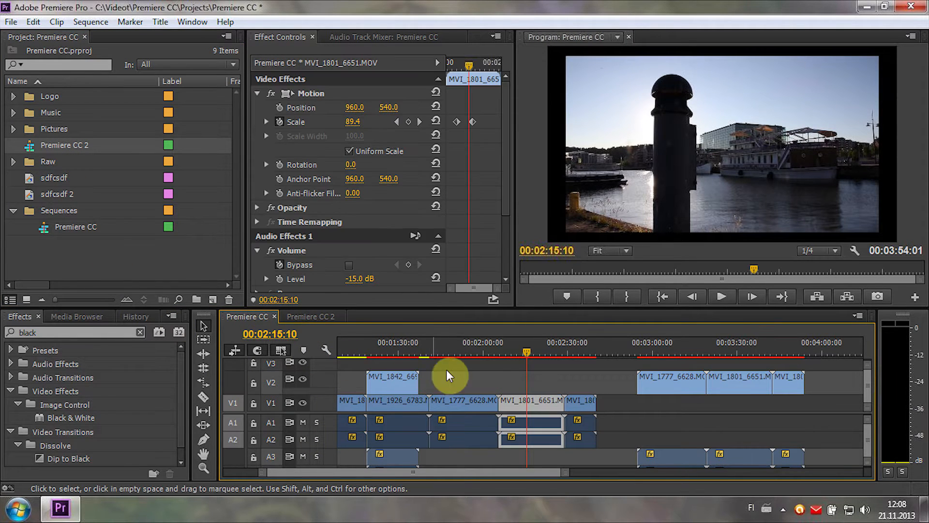
drag(492, 371, 534, 422)
key(Delete)
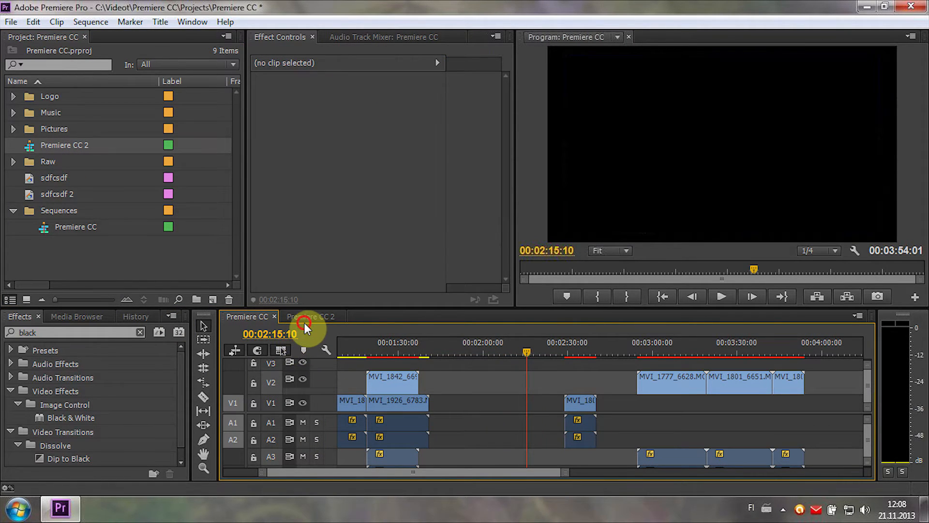
click(304, 323)
click(253, 315)
click(294, 315)
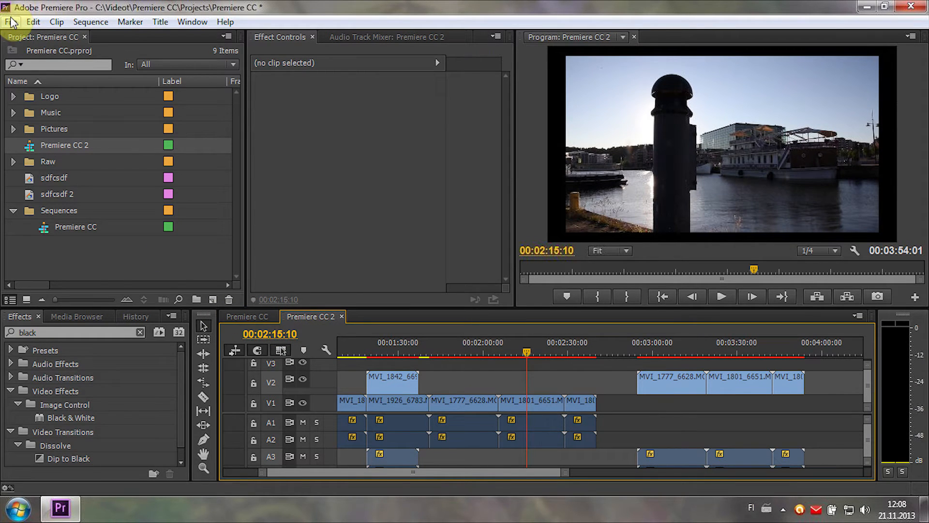
In Windows Explorer, duplicate the Premiere CC project file in the Videot > Premiere CC > Projects folder
click(18, 508)
click(215, 296)
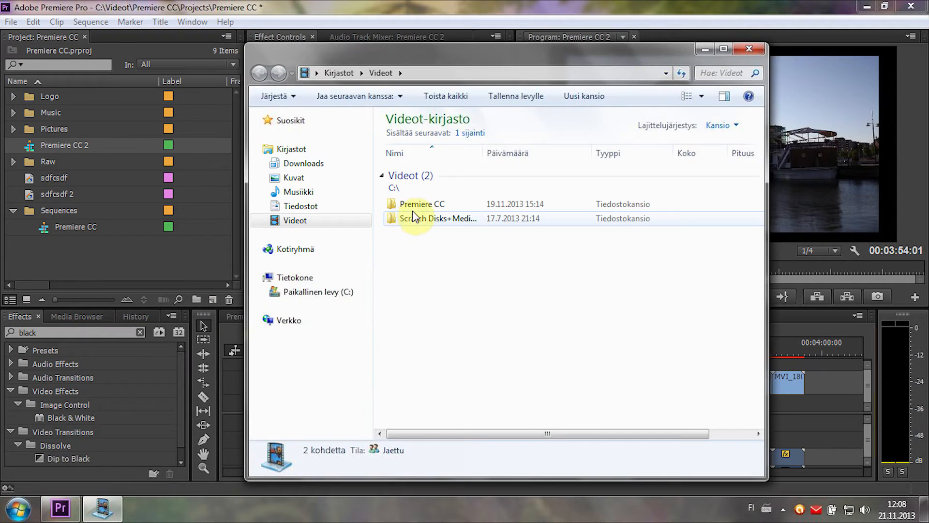
double_click(415, 207)
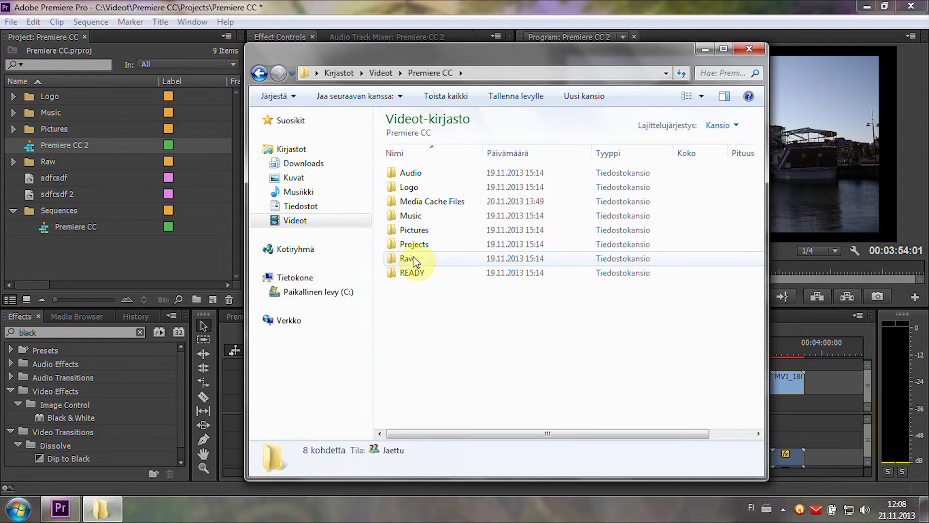
double_click(412, 244)
click(417, 201)
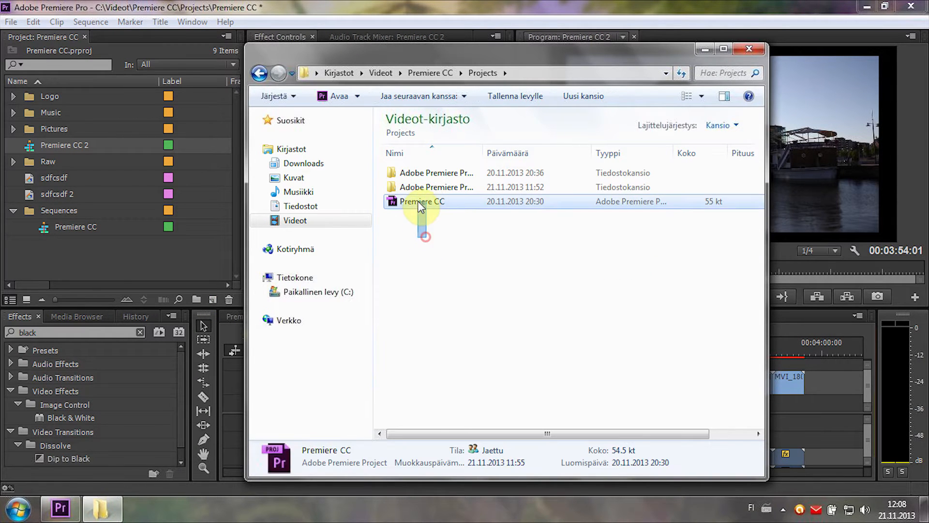
key(ctrl+c)
key(ctrl+v)
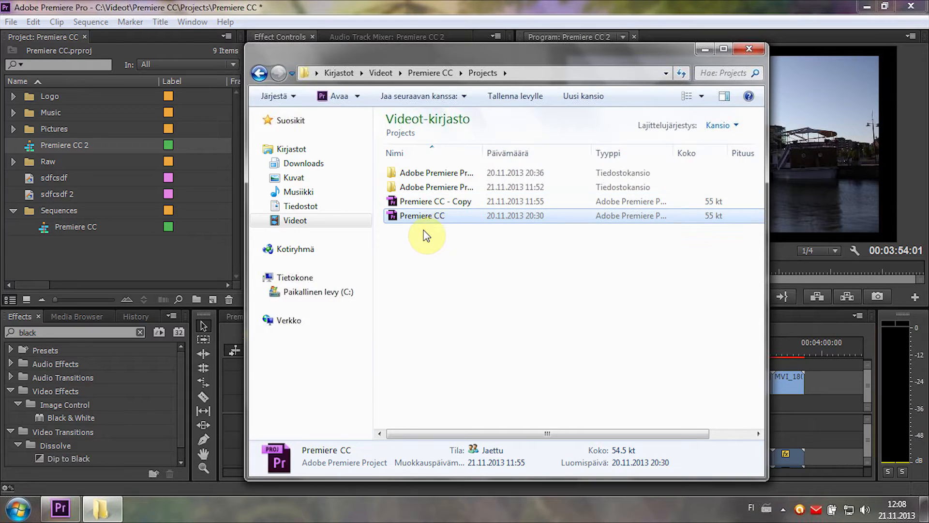
Save the current project in Premiere Pro, then open the duplicated project file Premiere CC - Copy from Windows Explorer
click(136, 6)
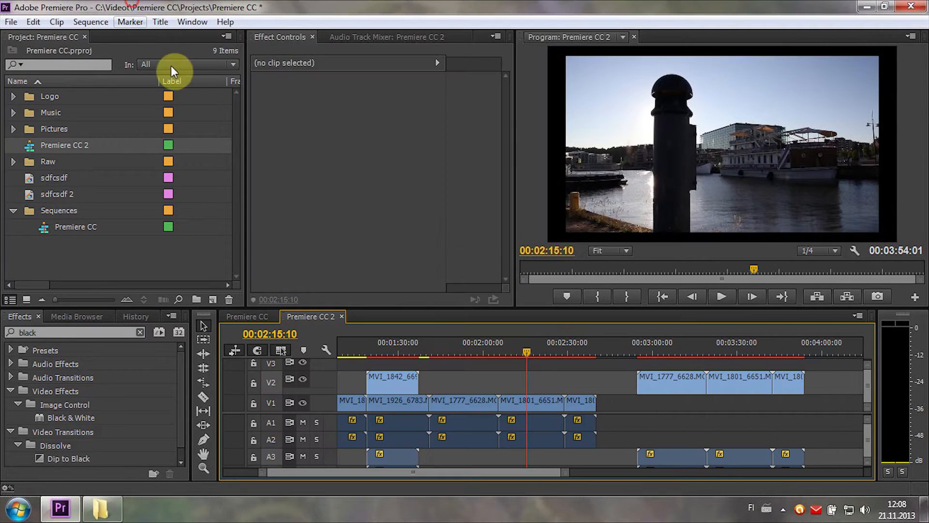
key(ctrl+s)
click(99, 512)
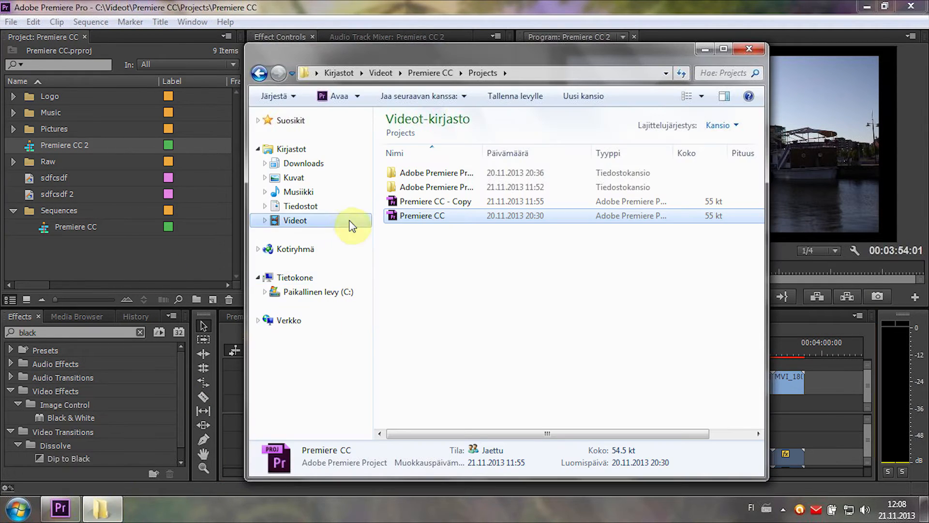
click(405, 204)
double_click(403, 203)
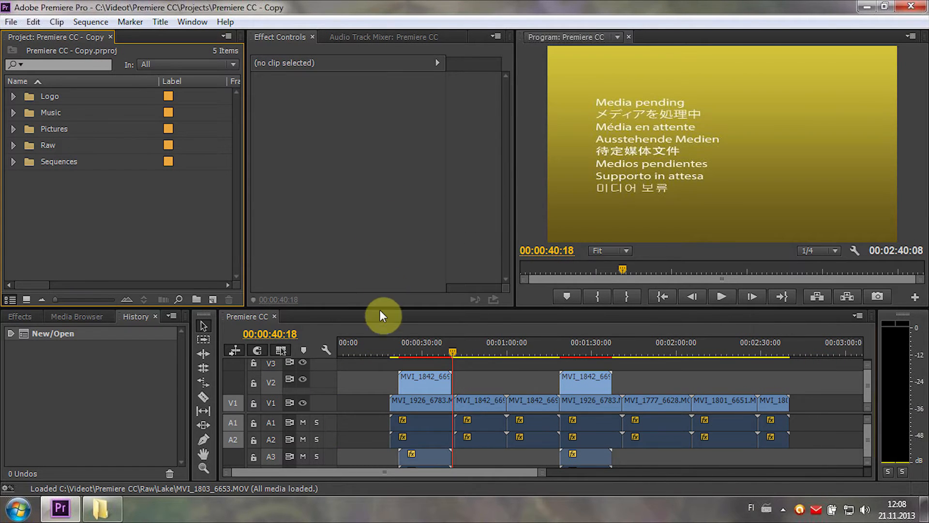
Copy the three clips around 00:00:40:18, reopen the recent Premiere CC project, and paste them into Premiere CC 2 at 00:01:18:19
drag(362, 387, 472, 412)
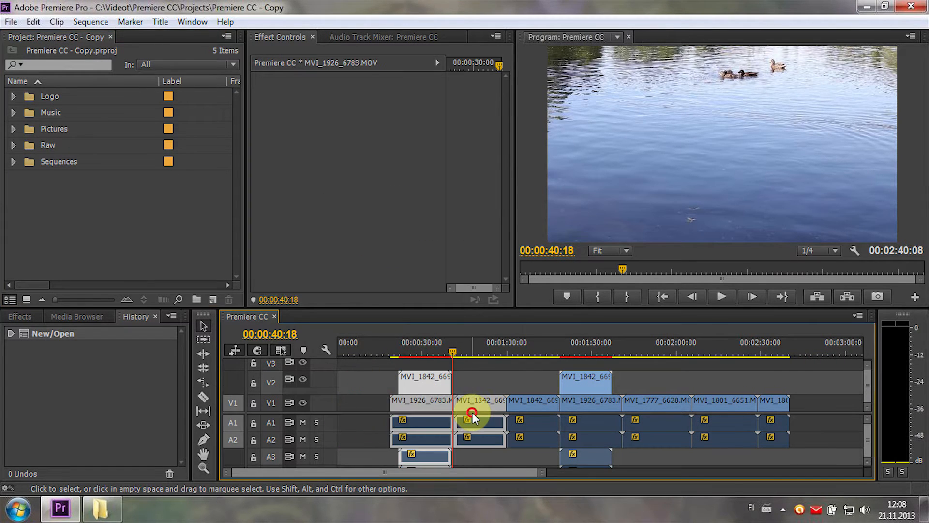
click(14, 25)
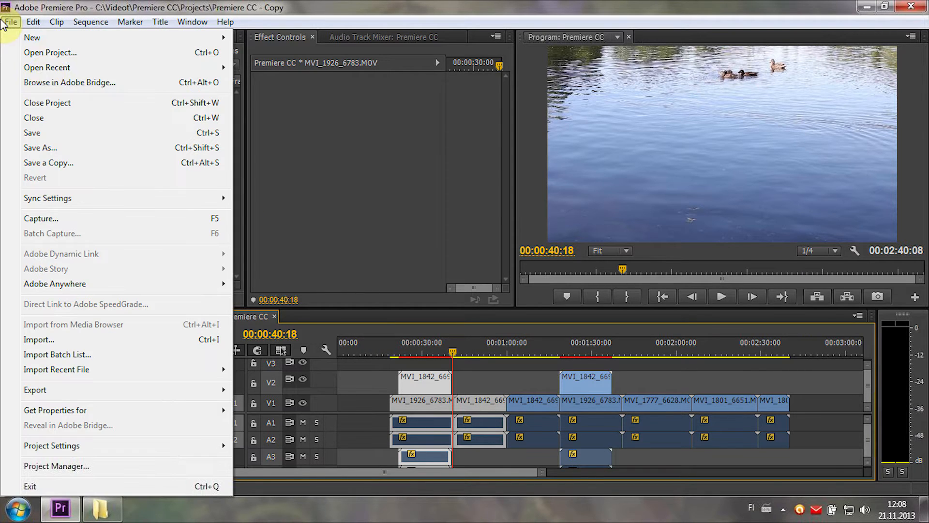
mouse_move(127, 73)
click(296, 83)
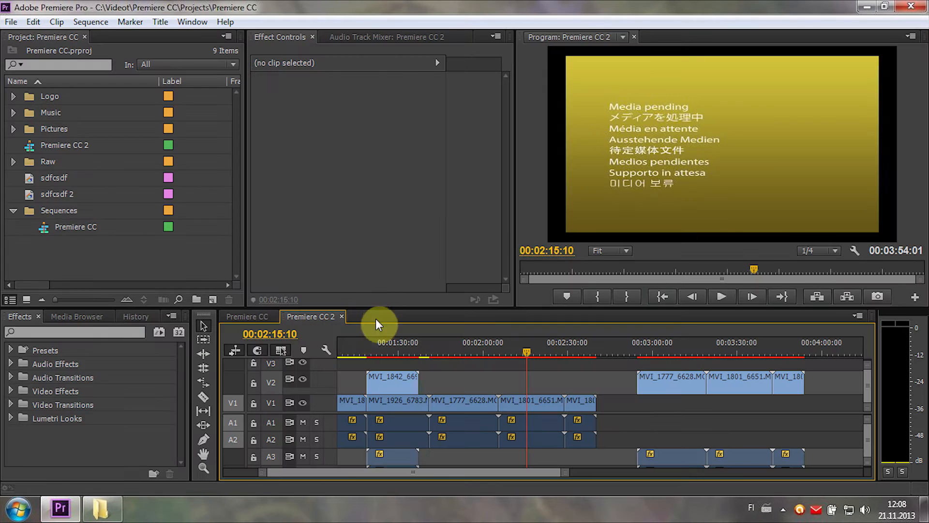
drag(367, 345, 409, 342)
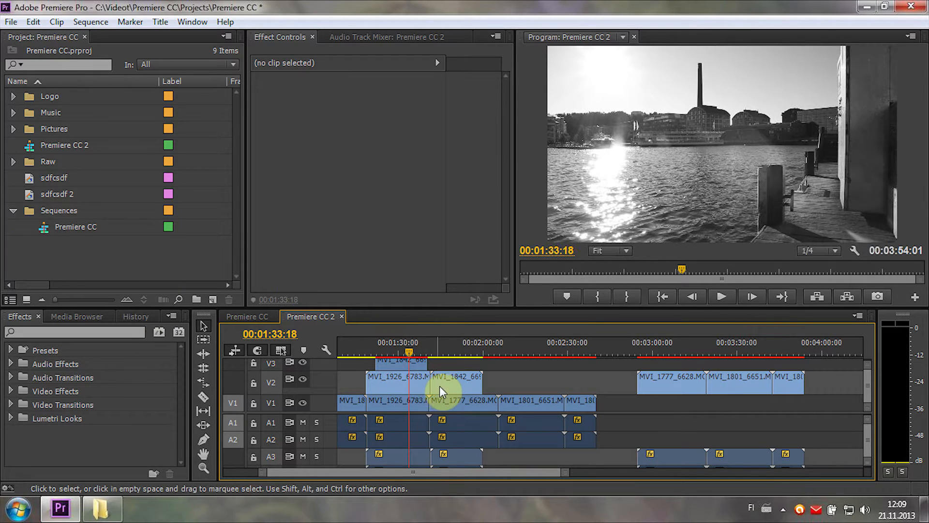
Delete the clips between about 00:01:18 and 00:02:40 on V1 and V2, plus MVI_1777_6628 on V2, from Premiere CC 2
drag(561, 370, 427, 445)
key(Delete)
drag(550, 384, 681, 425)
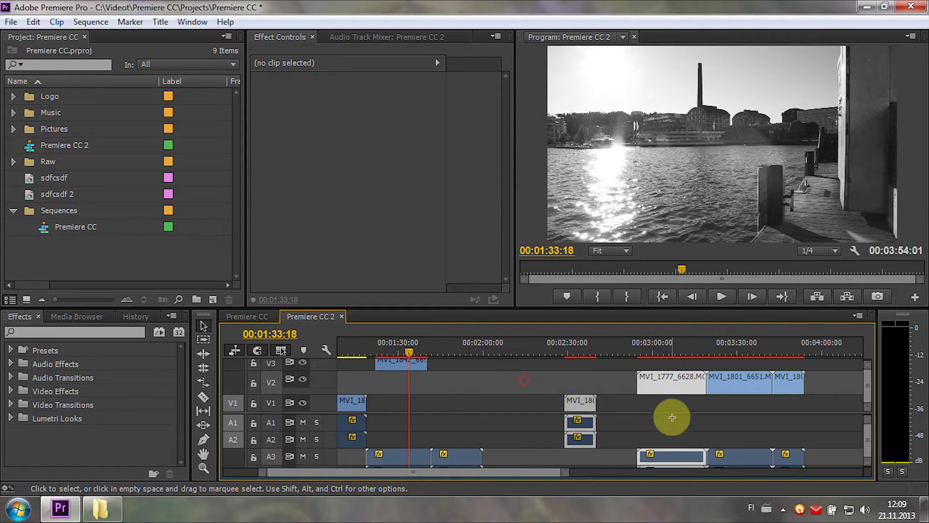
key(Delete)
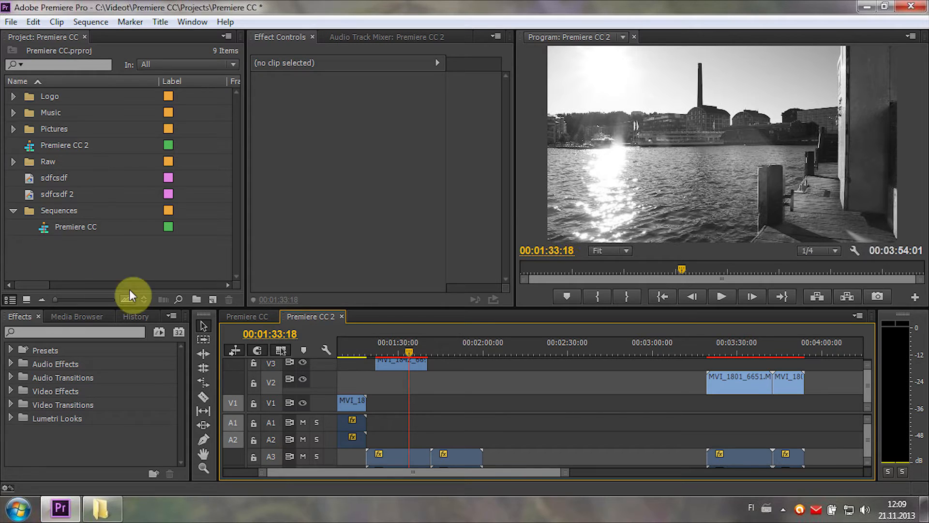
Copy the edited Premiere CC 2 sequence in the project, then undo the clip deletions and the clip paste in its timeline
click(25, 143)
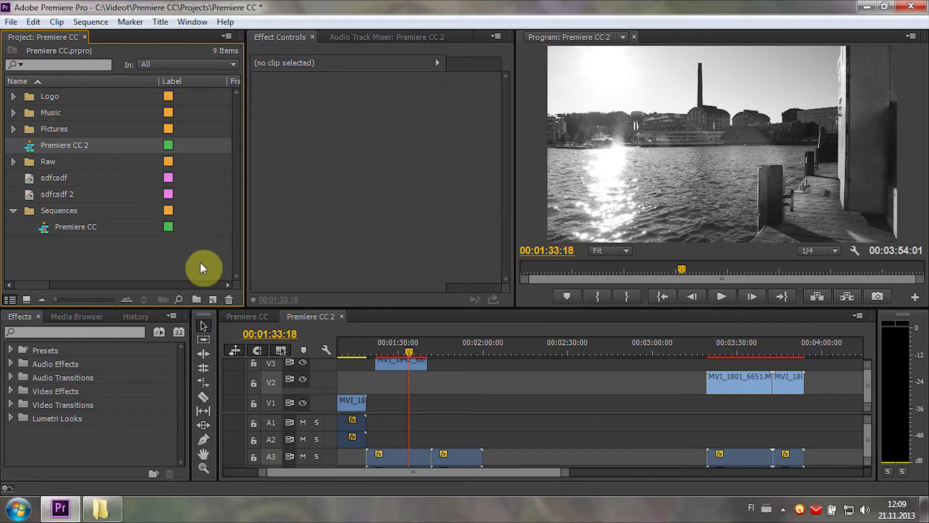
click(469, 345)
key(ctrl+z)
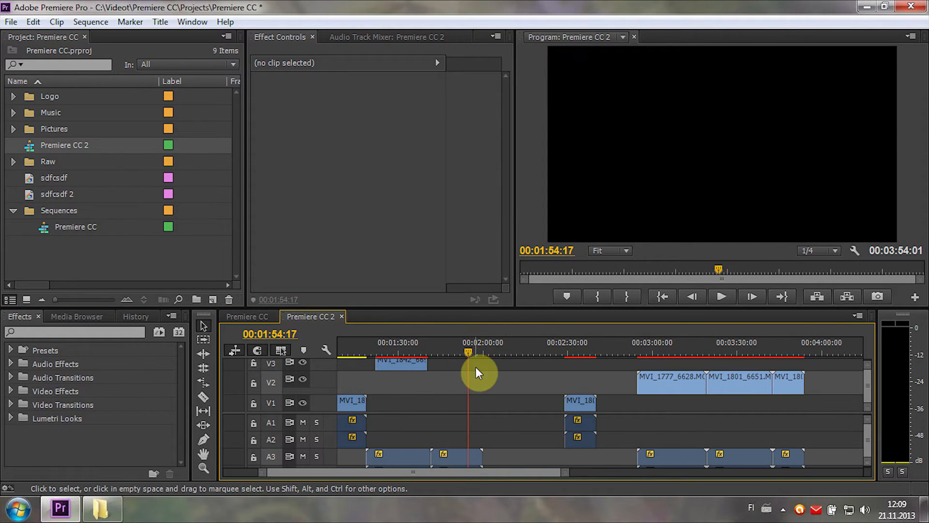
key(ctrl+z)
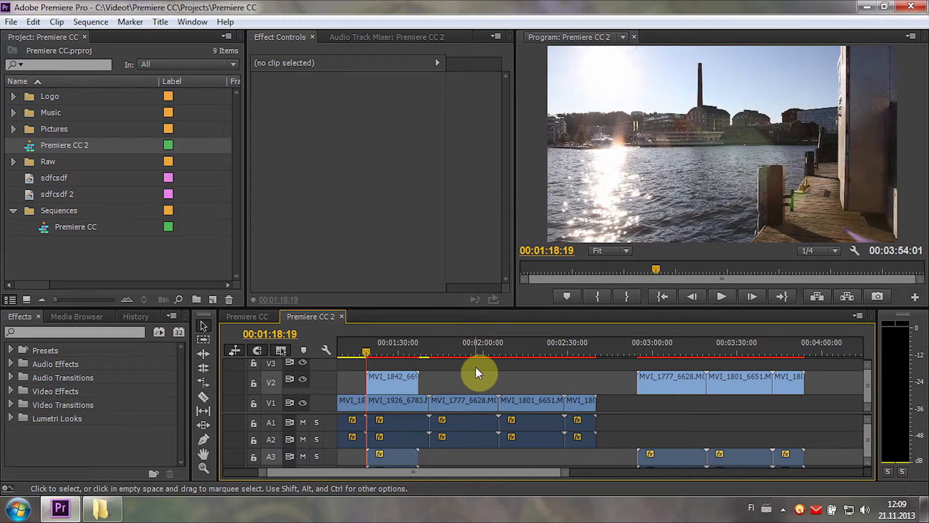
Paste the copied sequence into the project and rename the copy "Premiere CC 2 1"
click(82, 248)
key(ctrl+v)
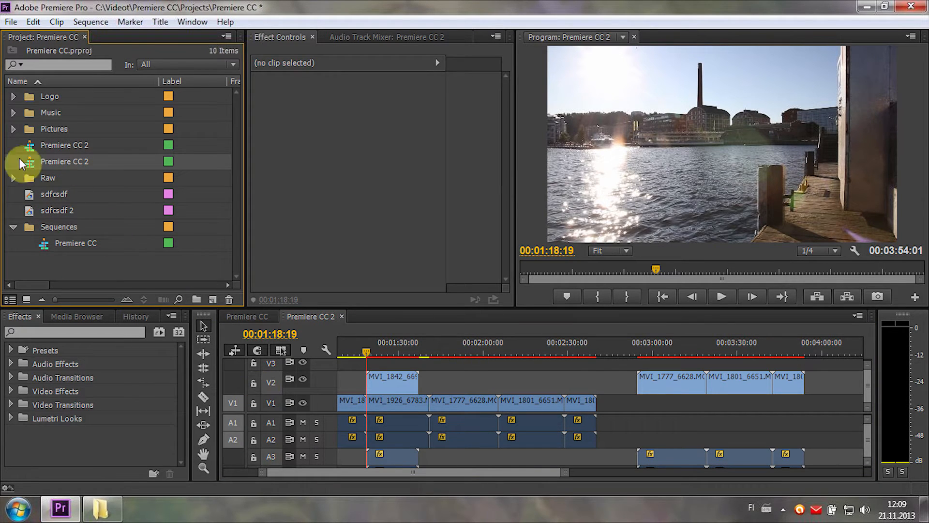
click(70, 165)
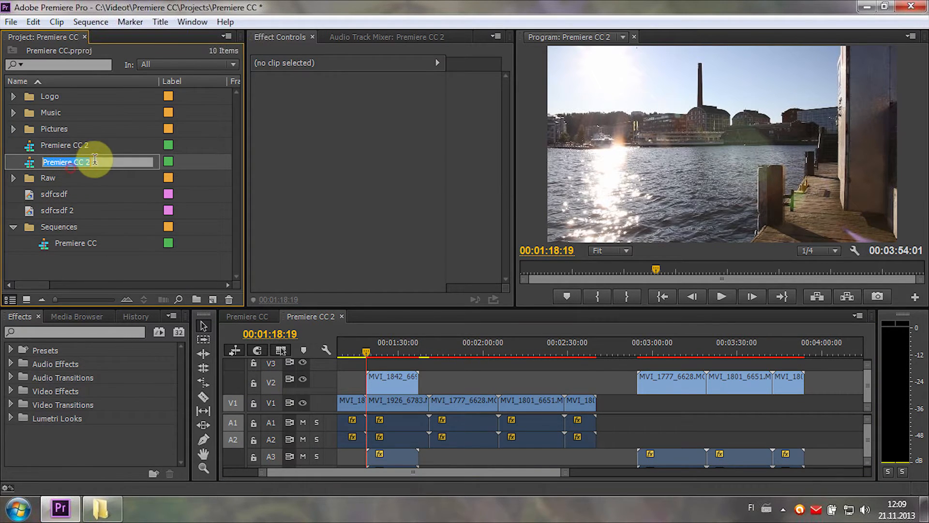
text(1)
click(90, 270)
Open Premiere CC 2 1 and compare its timeline with that of Premiere CC 2
double_click(30, 160)
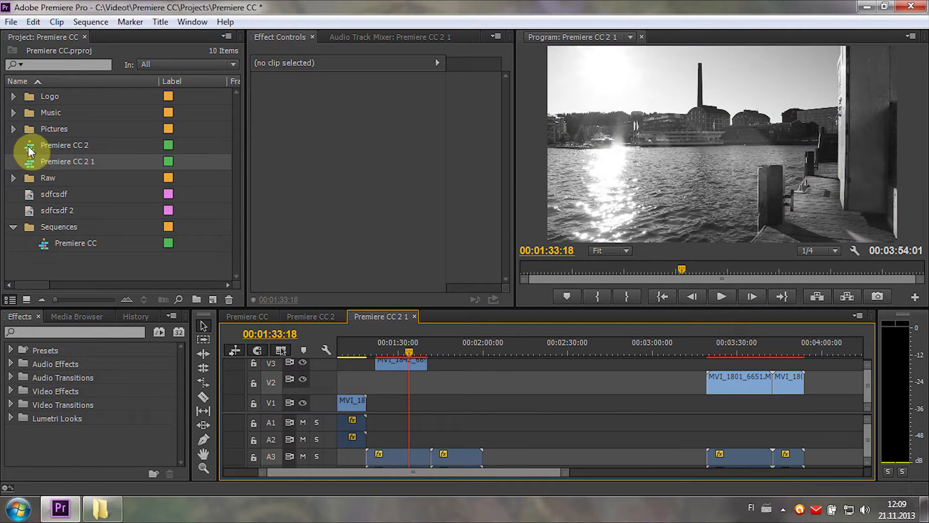
click(29, 147)
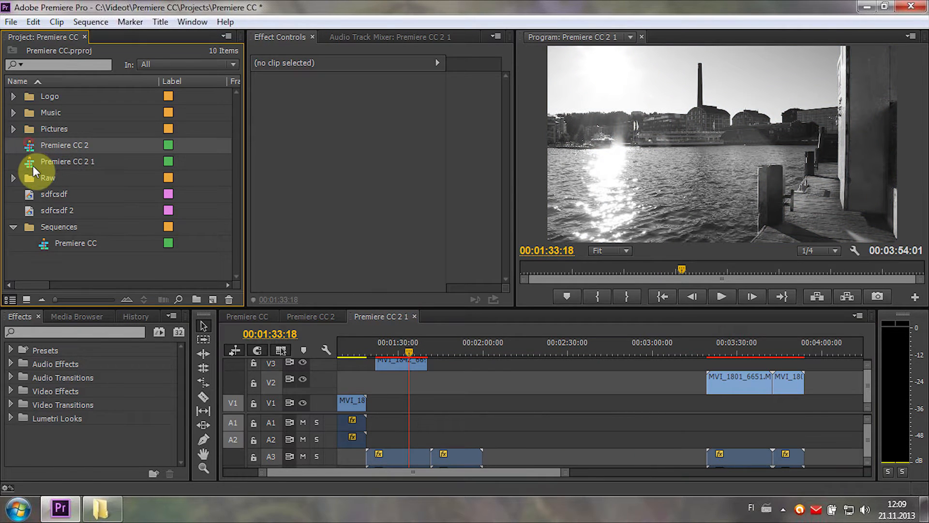
click(315, 317)
click(370, 316)
click(316, 316)
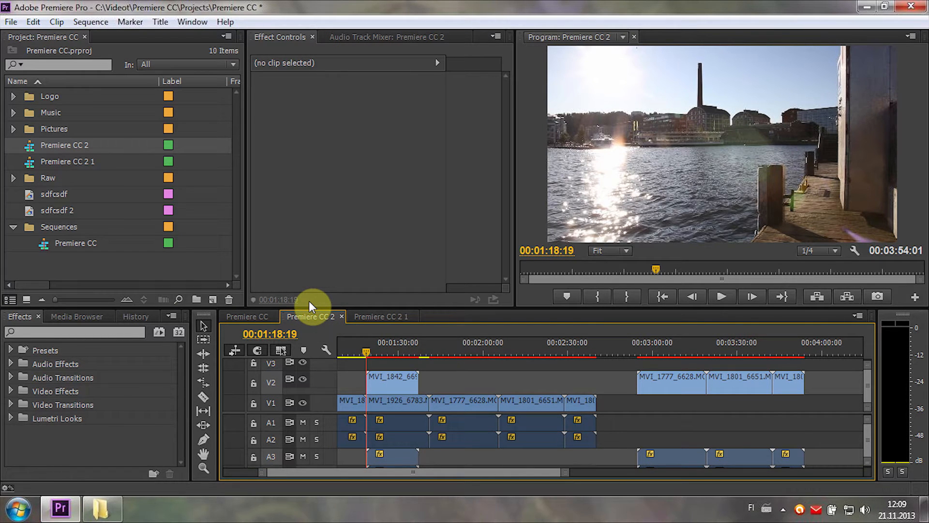
Review the project's edit history and set the number of history states to 50
click(137, 316)
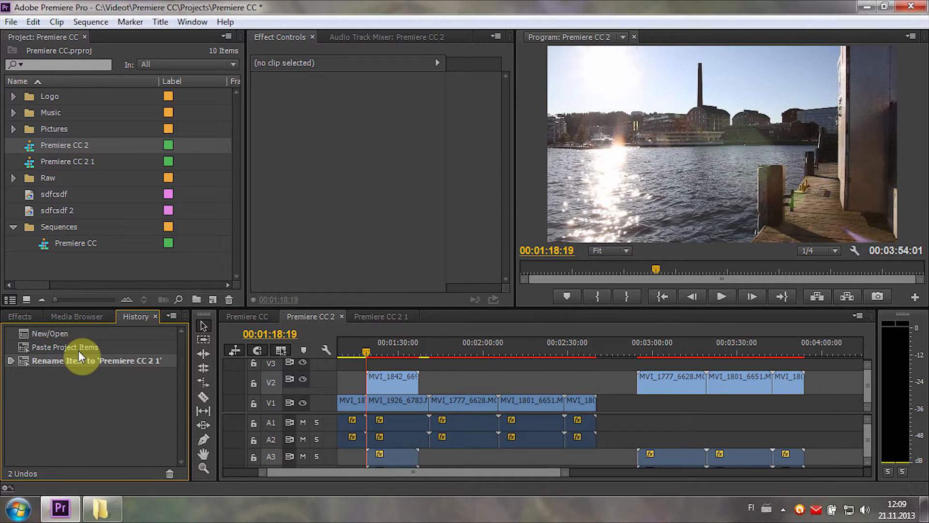
right_click(104, 428)
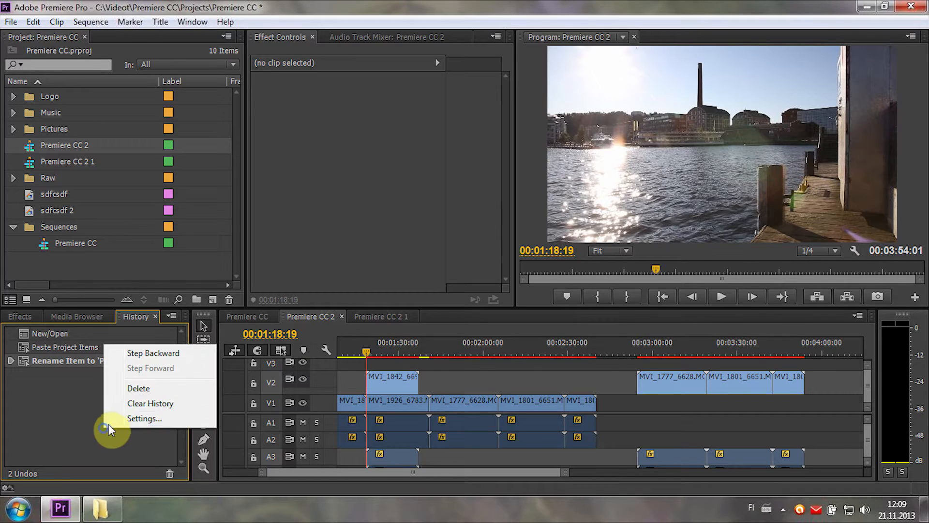
click(149, 419)
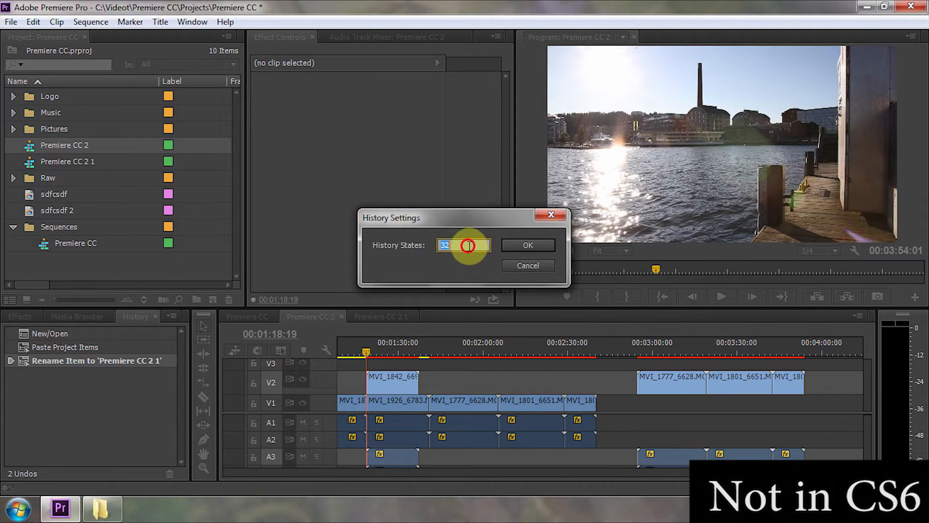
text(50)
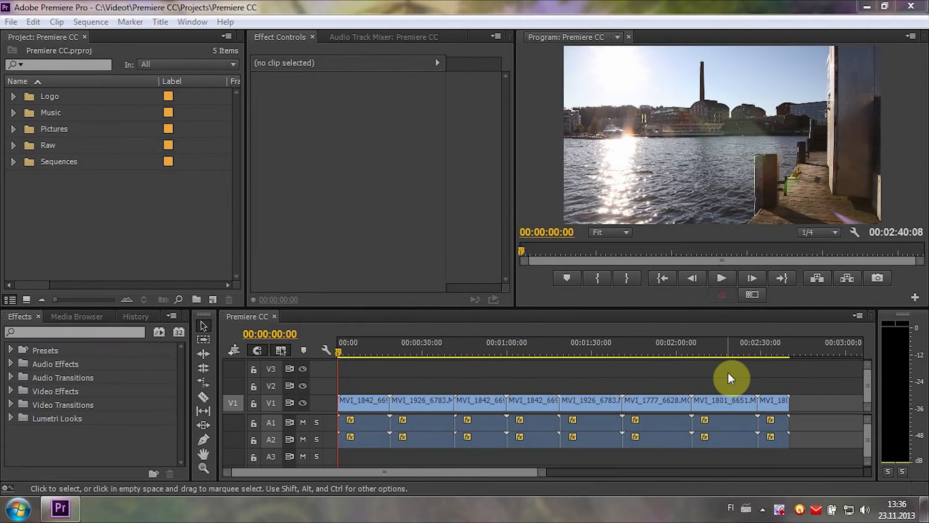
Animate the Scale of the first clip, MVI_1842_6692, with keyframes of 100 at 00:00:00:00 and 131 at 00:00:09:06
click(357, 398)
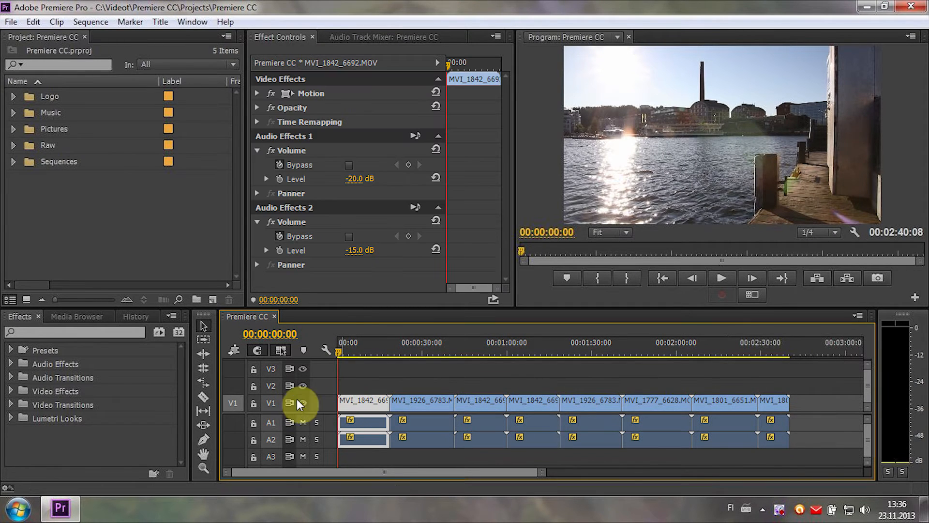
click(257, 93)
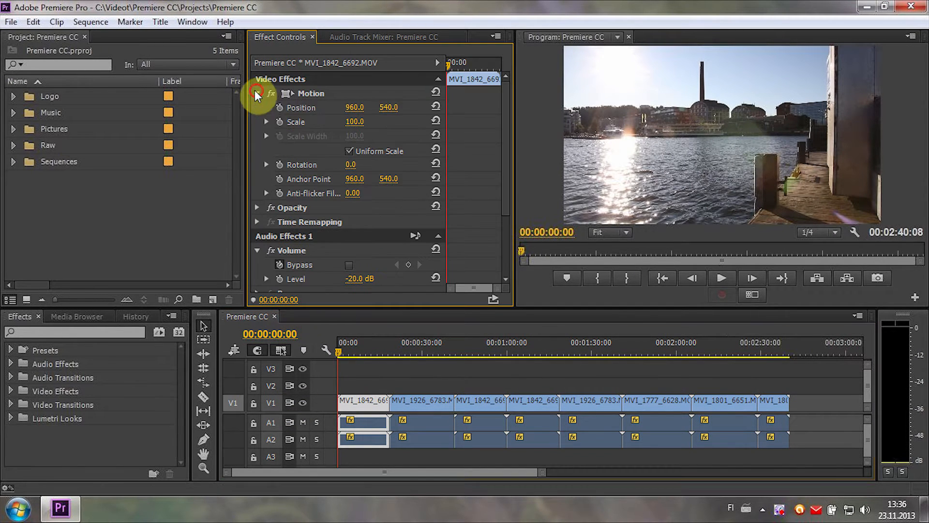
click(280, 122)
click(475, 69)
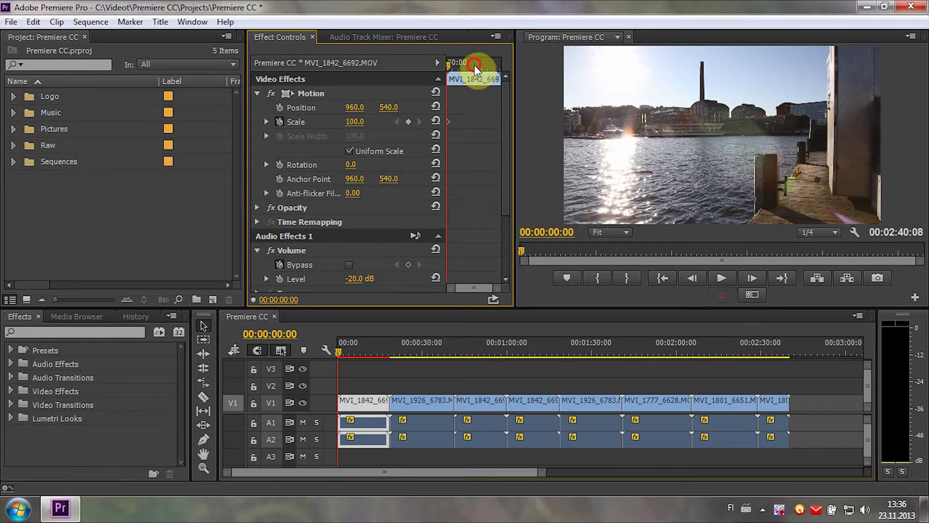
click(408, 122)
drag(356, 122, 372, 123)
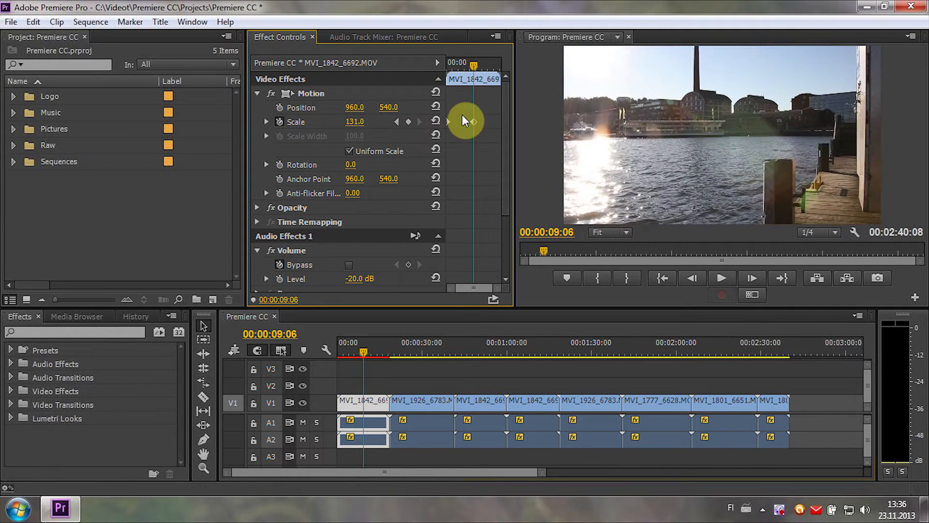
Copy both Scale keyframes of MVI_1842_6692 and set the playhead near the start of MVI_1926_6783 for pasting them
click(473, 121)
click(411, 401)
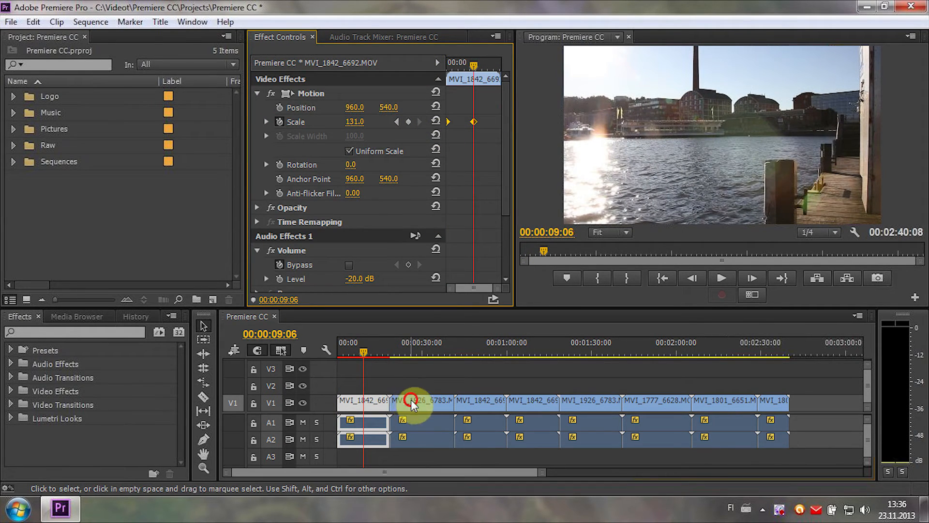
click(357, 286)
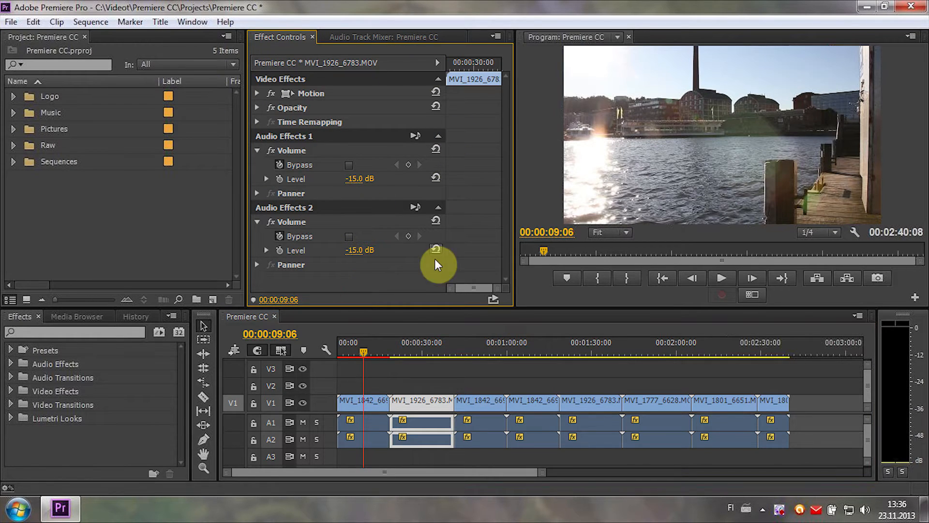
click(453, 65)
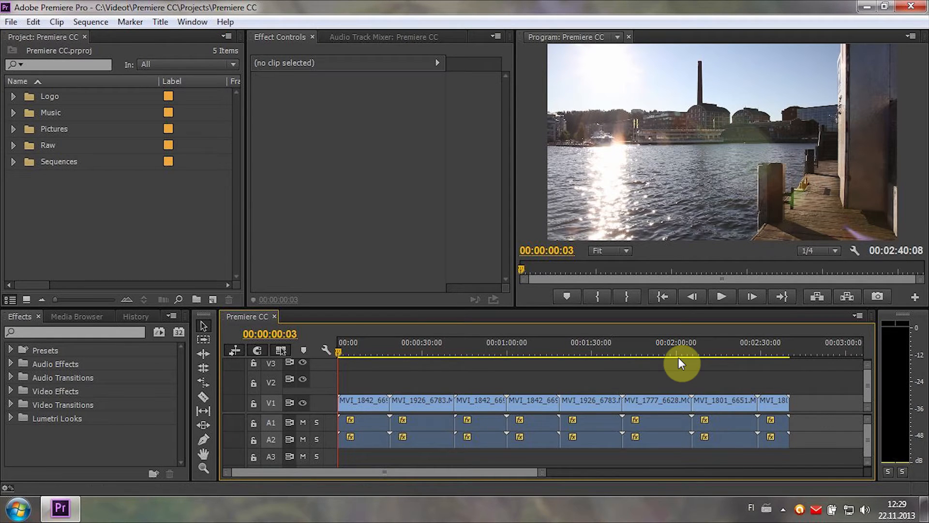
Practise selecting the first two clips together, the third clip's video and audio parts separately, and several clips with a marquee
shift+click(363, 400)
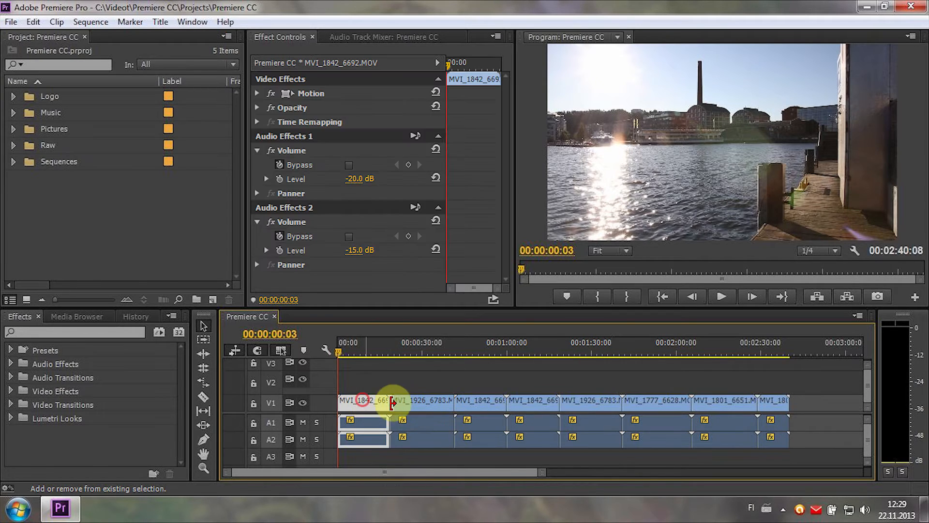
shift+click(406, 400)
click(476, 399)
click(478, 419)
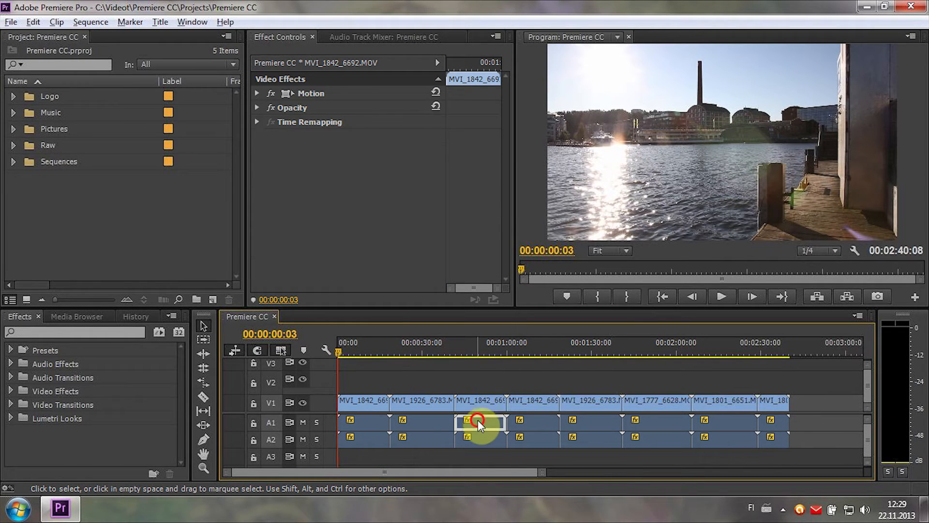
click(482, 438)
drag(519, 380, 380, 415)
key(=)
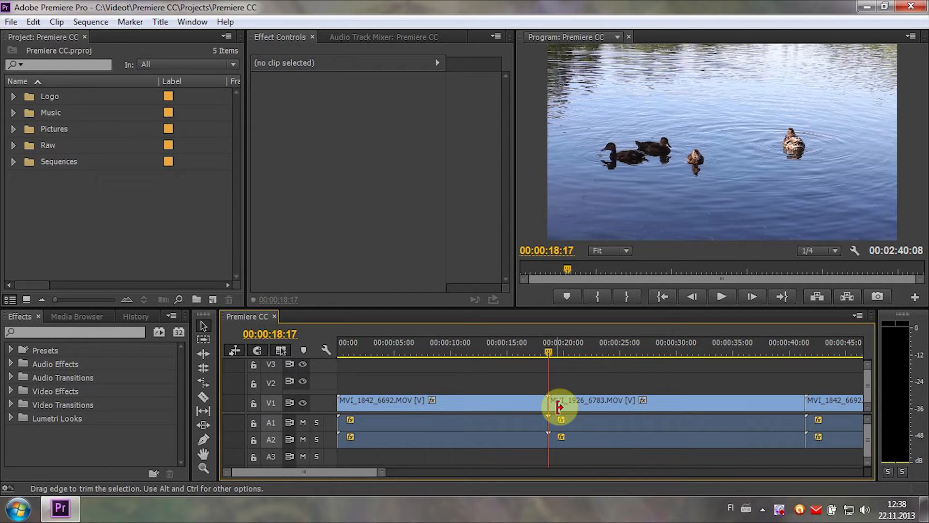
Move the first clip, MVI_1842_6692, to tracks V2 and A3, and insert it back at the sequence start so the other clips shift right
drag(469, 406, 466, 386)
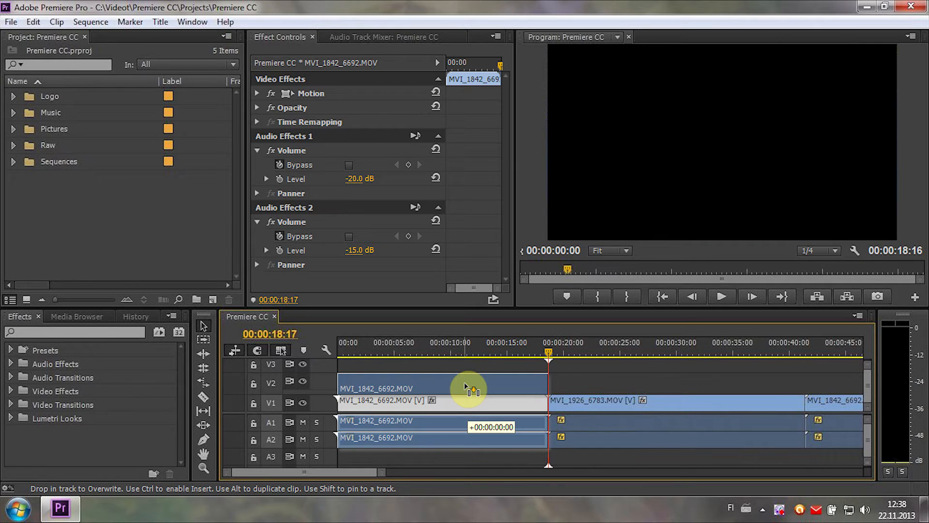
drag(466, 387, 570, 460)
key(minus)
key(minus)
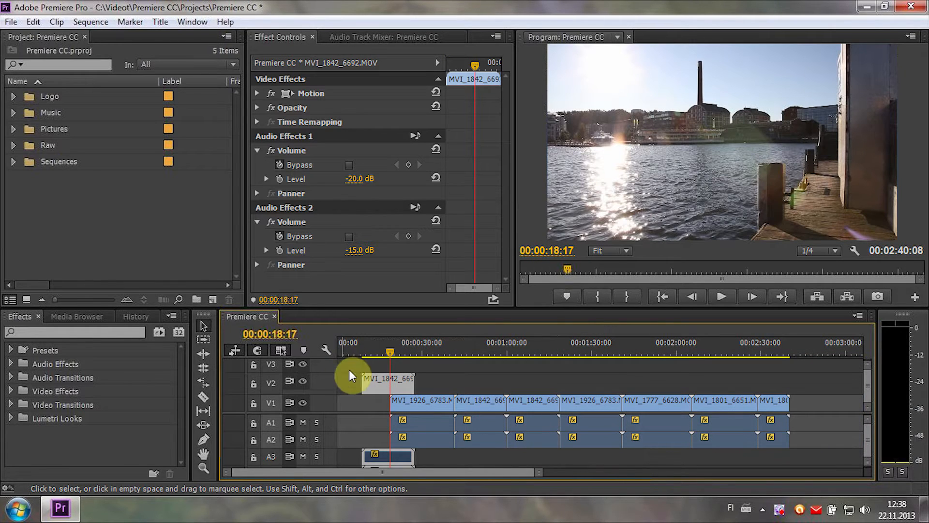
drag(376, 379, 344, 421)
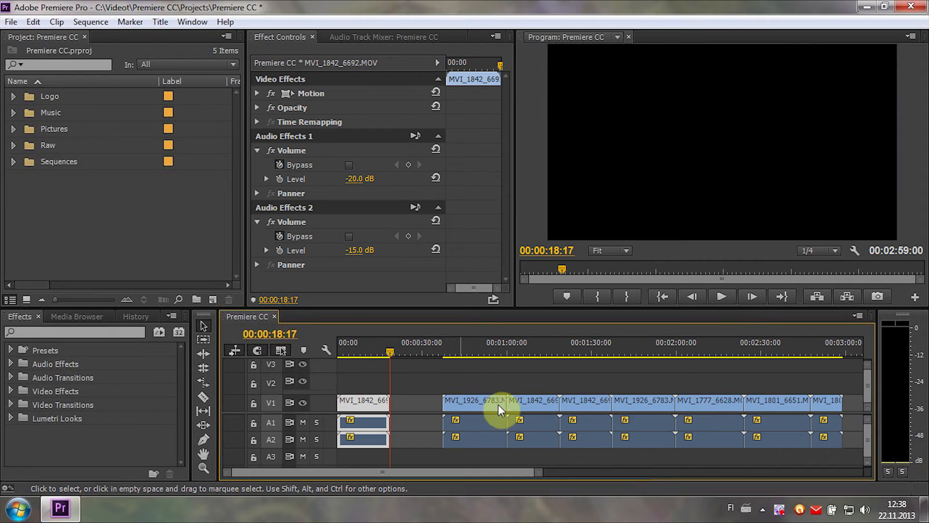
Rearrange the second MVI_1926_6783 clip directly behind the first one, and place copies of it and the second adjacent MVI_1842_6692 on V2 and A3
click(644, 409)
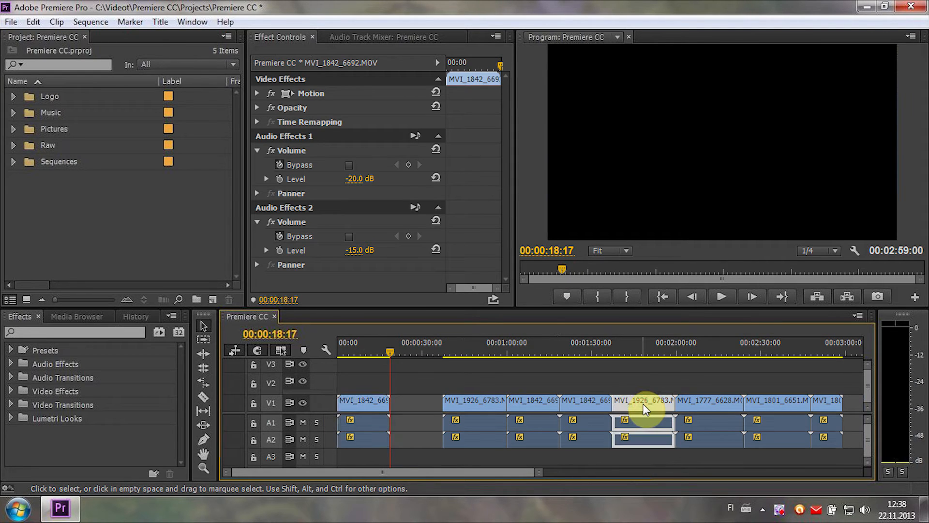
drag(644, 409, 539, 407)
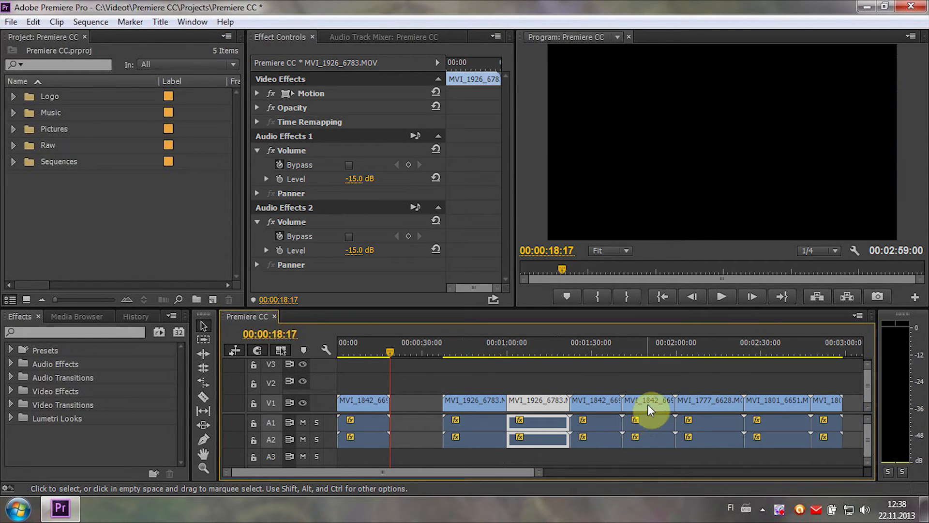
drag(542, 401, 608, 461)
drag(644, 404, 685, 460)
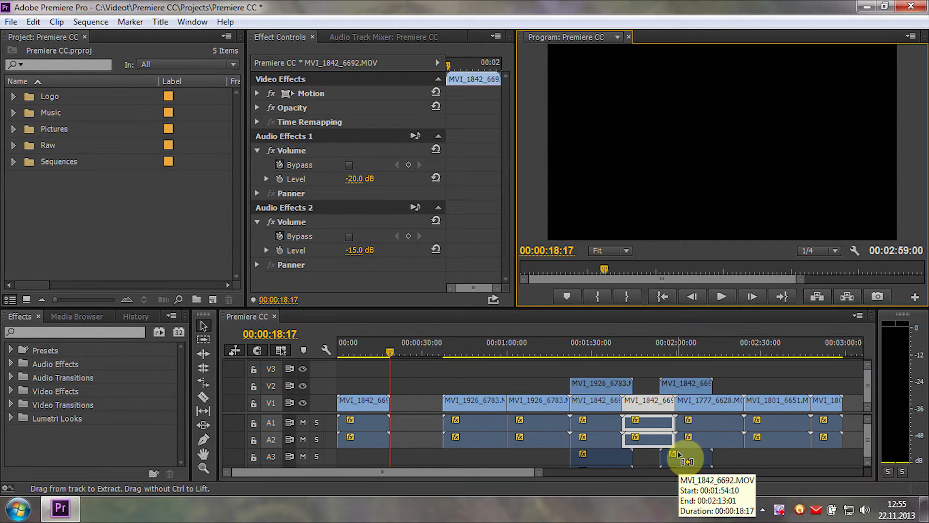
Show video keyframes and add three Opacity keyframes to the first clip at about 2.5, 5.3 and 9 seconds, lowering the middle one
click(325, 349)
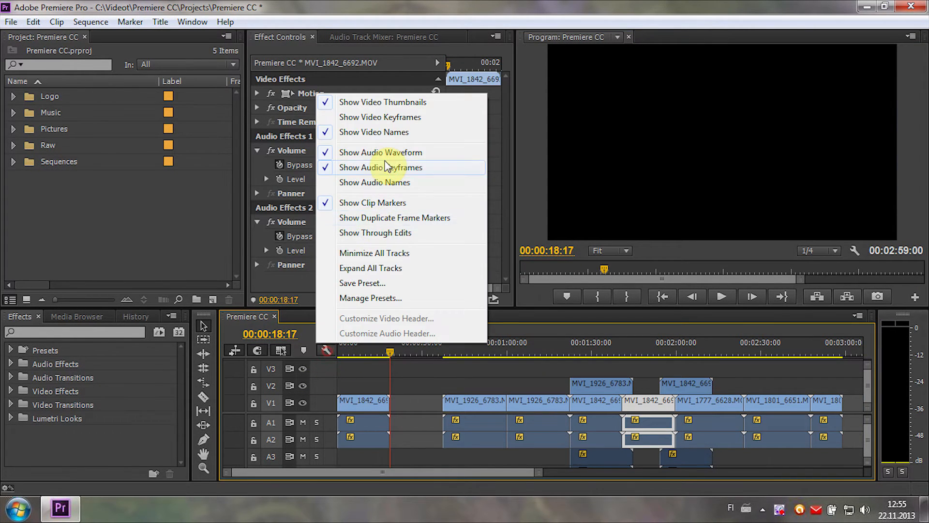
click(396, 117)
click(356, 347)
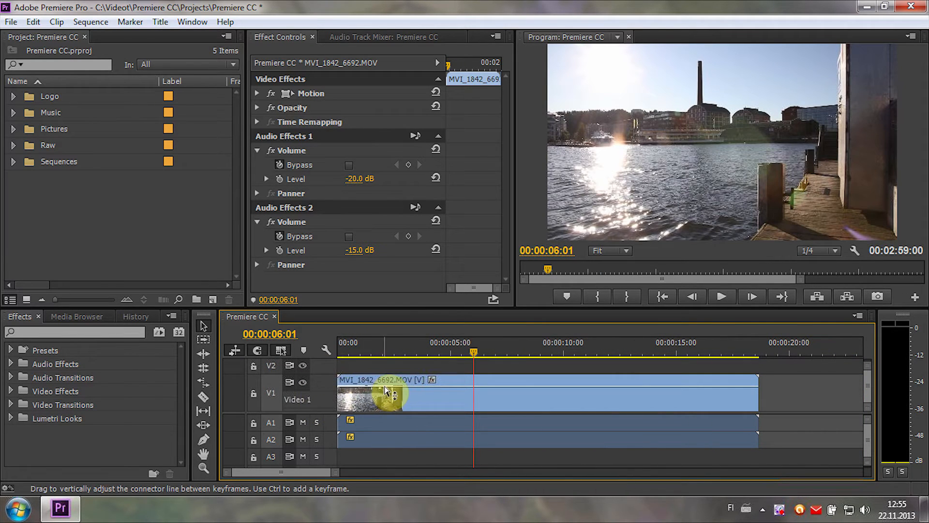
ctrl+click(393, 386)
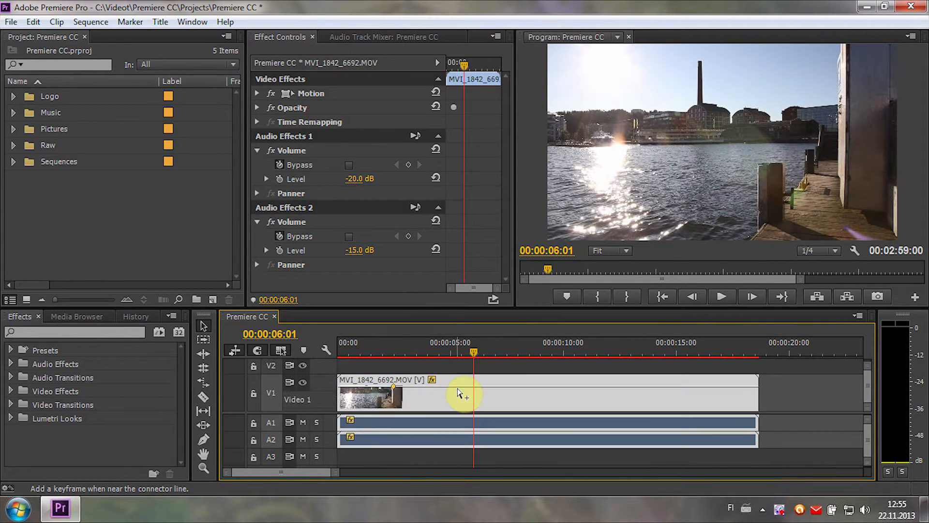
ctrl+click(457, 387)
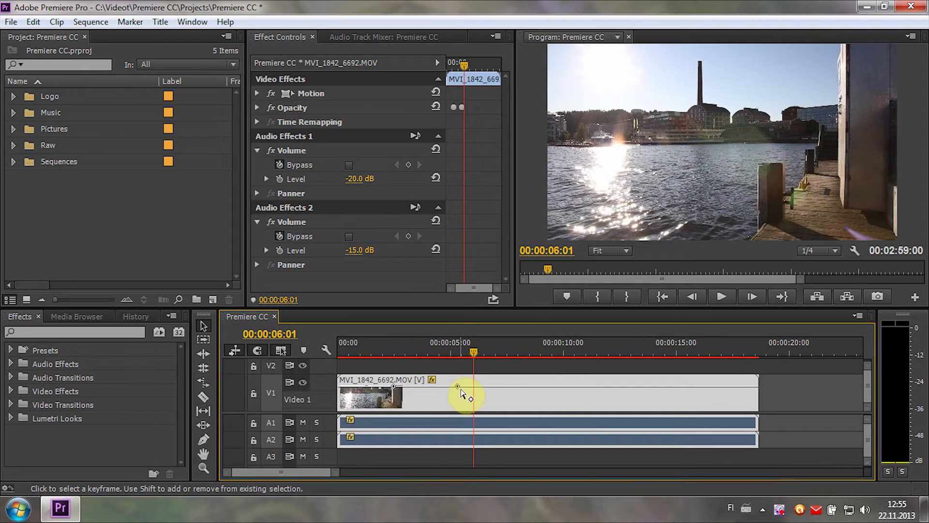
drag(457, 387, 459, 400)
ctrl+click(541, 399)
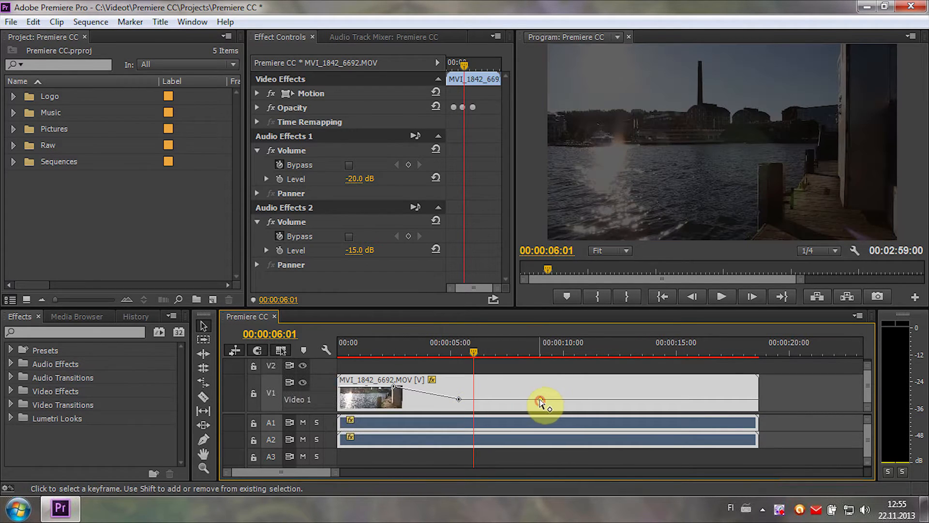
drag(541, 399, 541, 386)
Expand track A1 and add three volume keyframes to the first clip's audio between about 3.6 and 8.3 seconds, raising the middle one
double_click(322, 425)
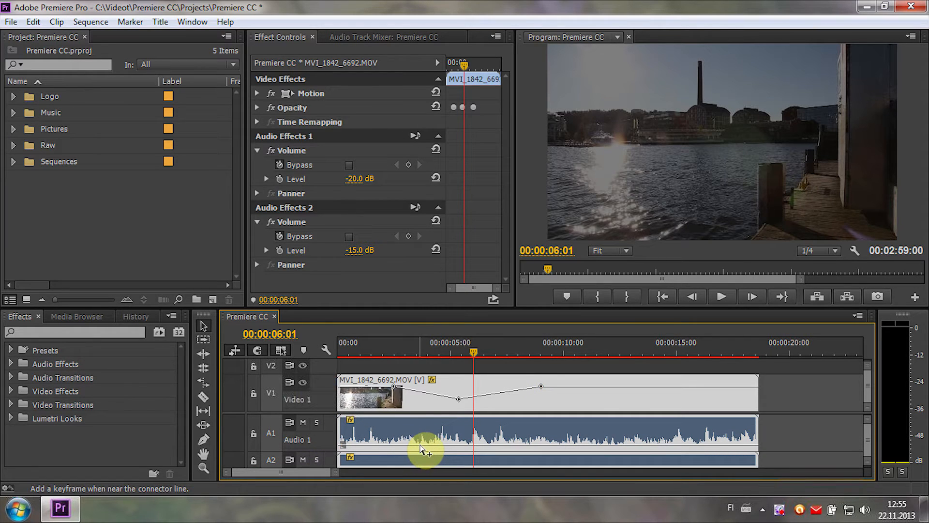
ctrl+click(420, 445)
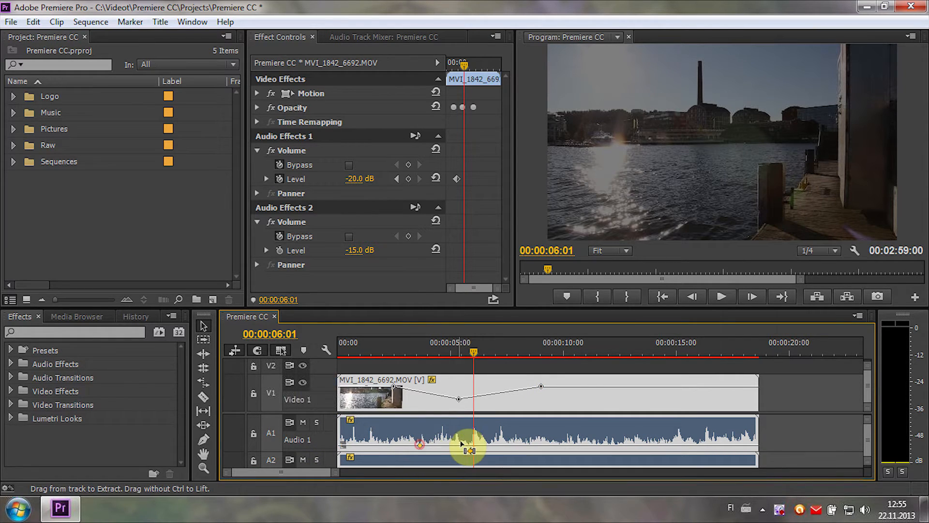
ctrl+click(527, 445)
drag(459, 444, 462, 436)
Razor only the first clip's video at about 13.5 seconds and 00:00:02:06, and only its A1 audio at about 7.8 seconds
key(c)
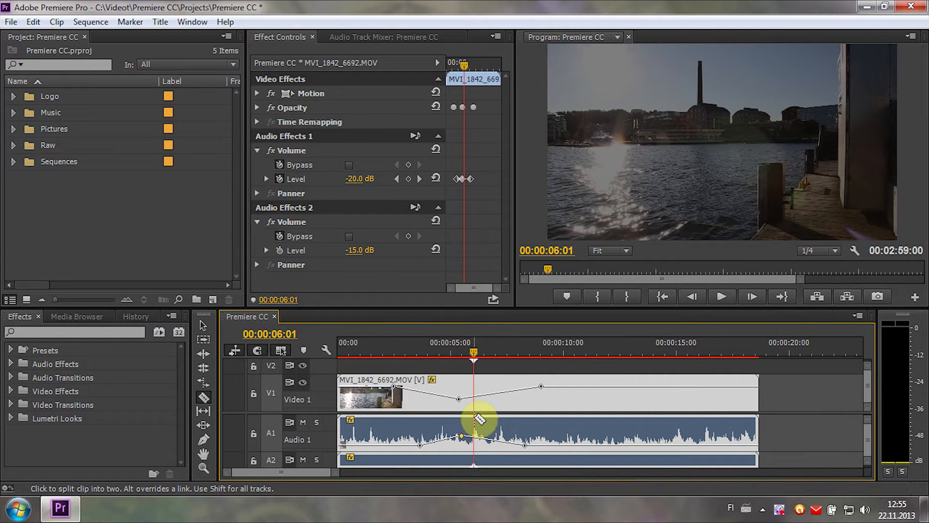
alt+click(643, 391)
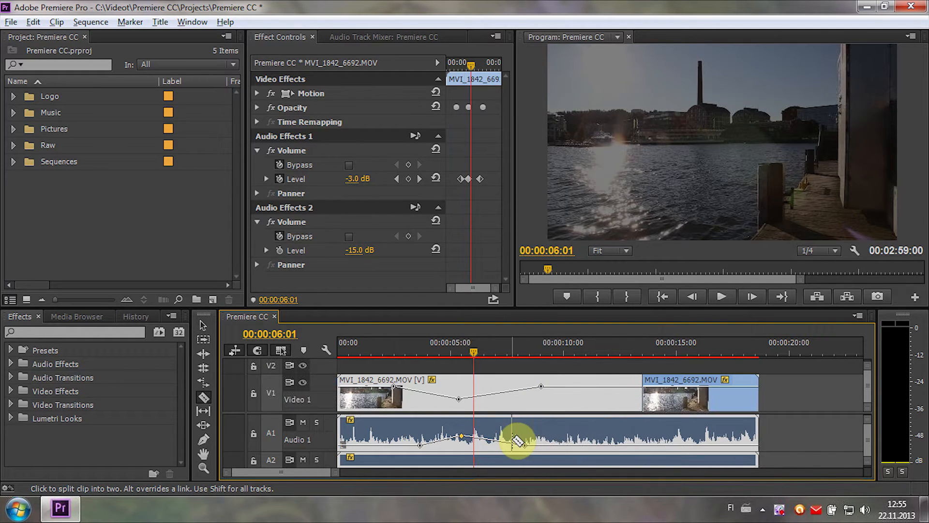
alt+click(513, 438)
alt+click(388, 396)
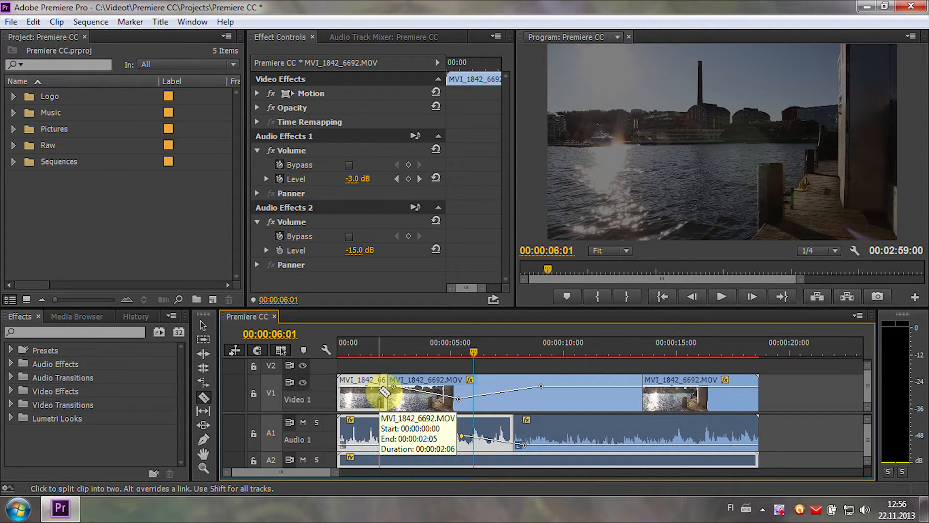
key(space)
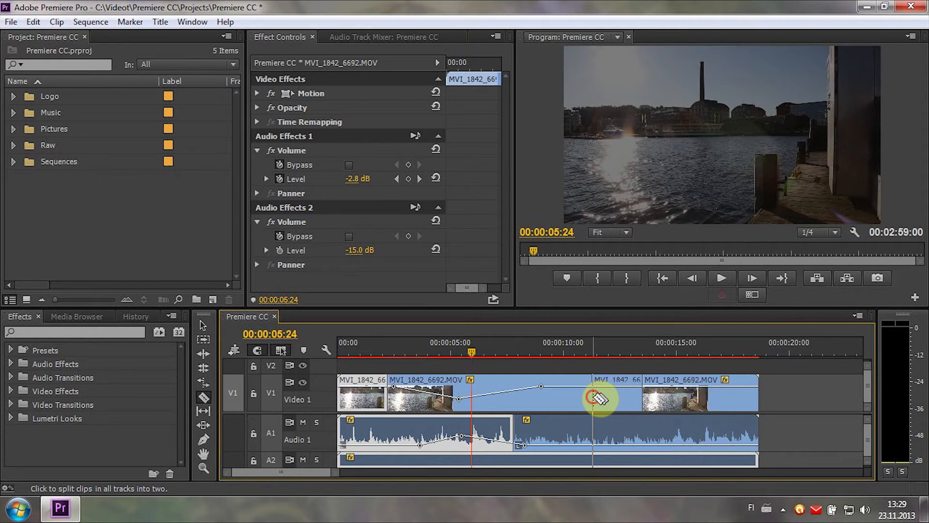
Split all tracks at about 11.3 seconds, move the short video piece there up to V2, and split all tracks at about 12.4 seconds
shift+click(600, 398)
key(v)
drag(619, 379, 618, 368)
key(c)
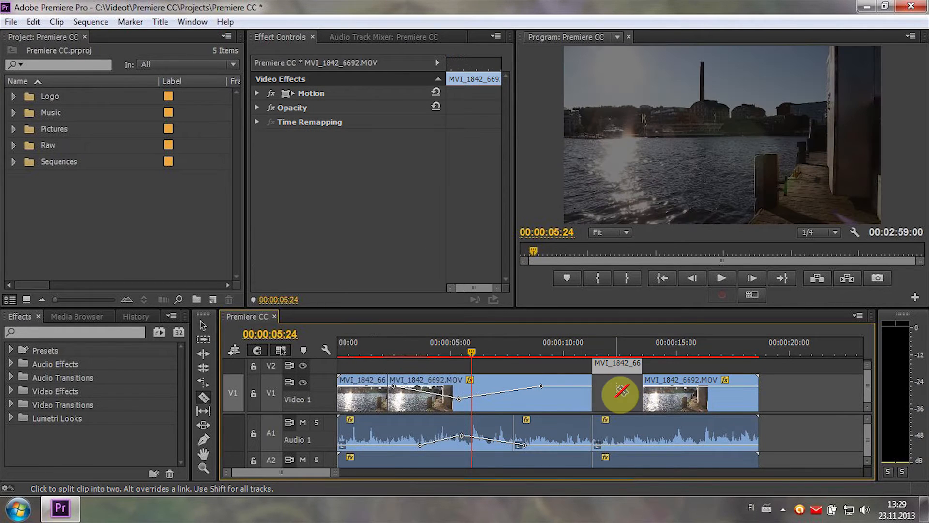
shift+click(616, 392)
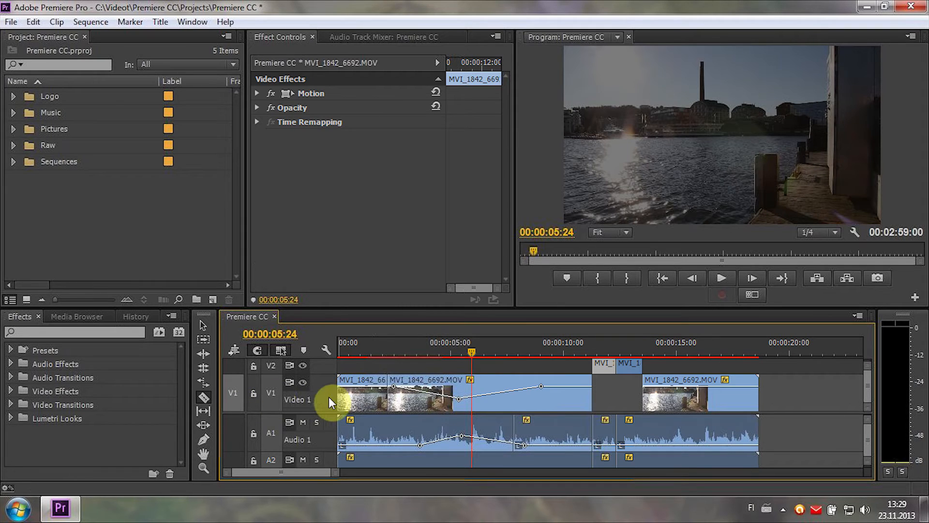
Practise enlarging and shrinking the height of the video tracks, leaving V1 collapsed
scroll(322, 401, up, 1)
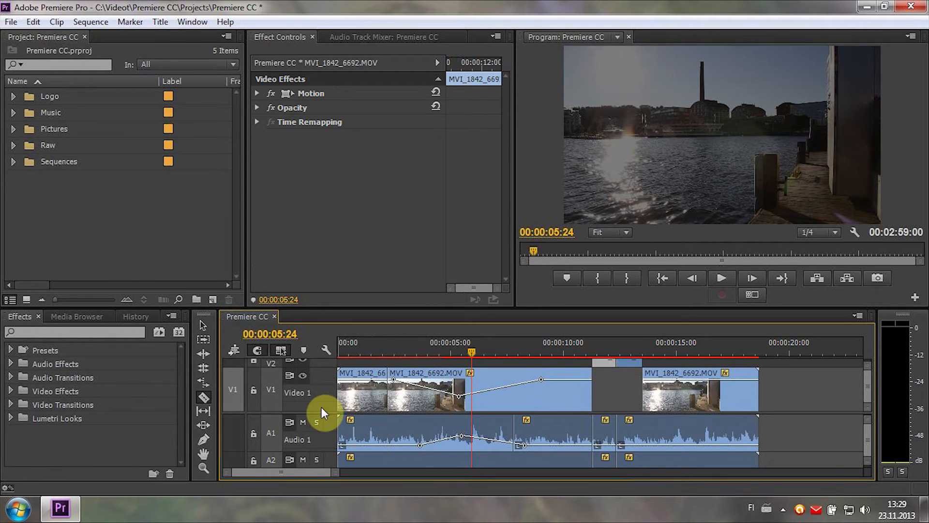
scroll(321, 407, down, 4)
scroll(321, 408, up, 3)
scroll(321, 407, down, 3)
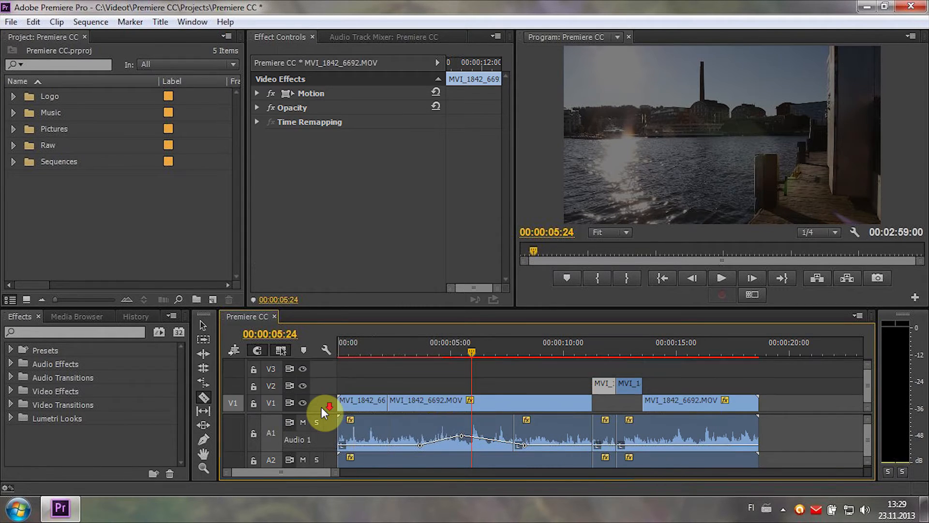
scroll(321, 408, up, 2)
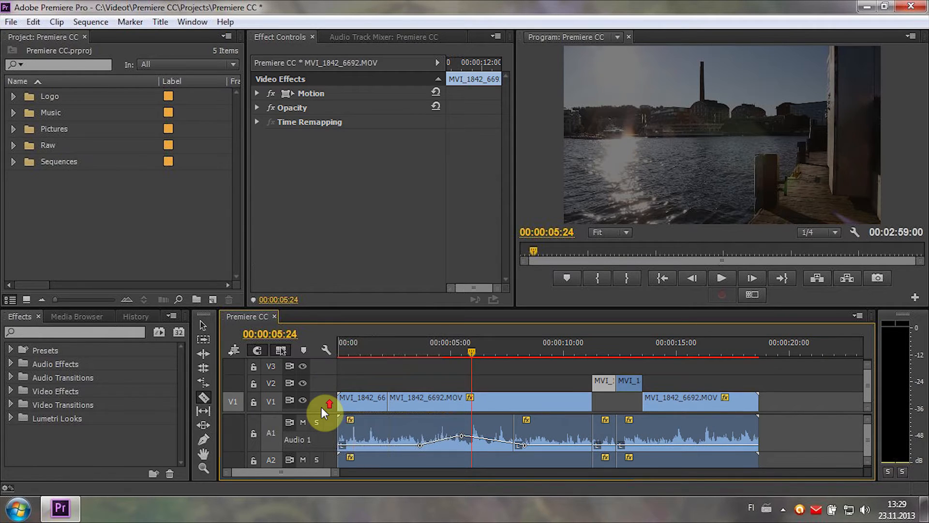
scroll(322, 408, down, 2)
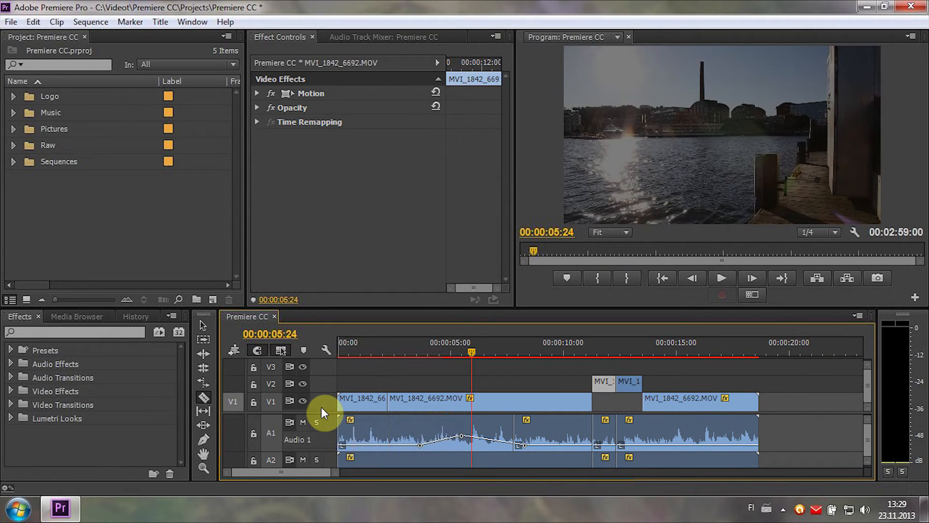
Maximize the timeline panel, enlarge and shrink all video and audio track heights, and leave every track collapsed
key(grave)
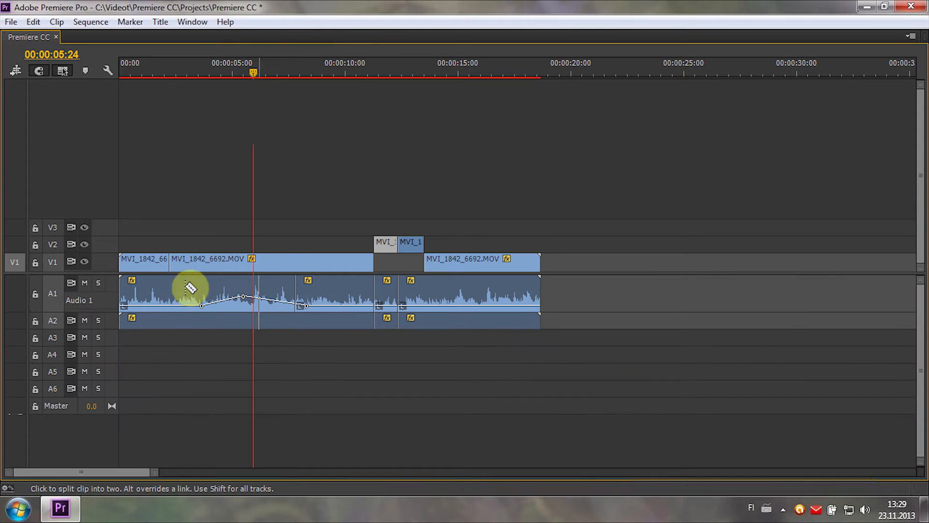
scroll(102, 266, up, 2)
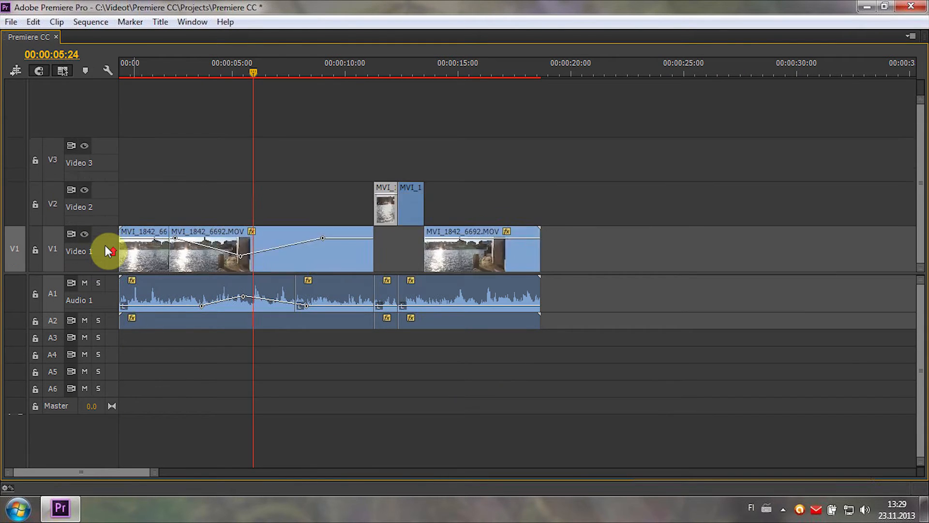
scroll(104, 245, down, 2)
scroll(109, 284, down, 3)
scroll(109, 285, up, 5)
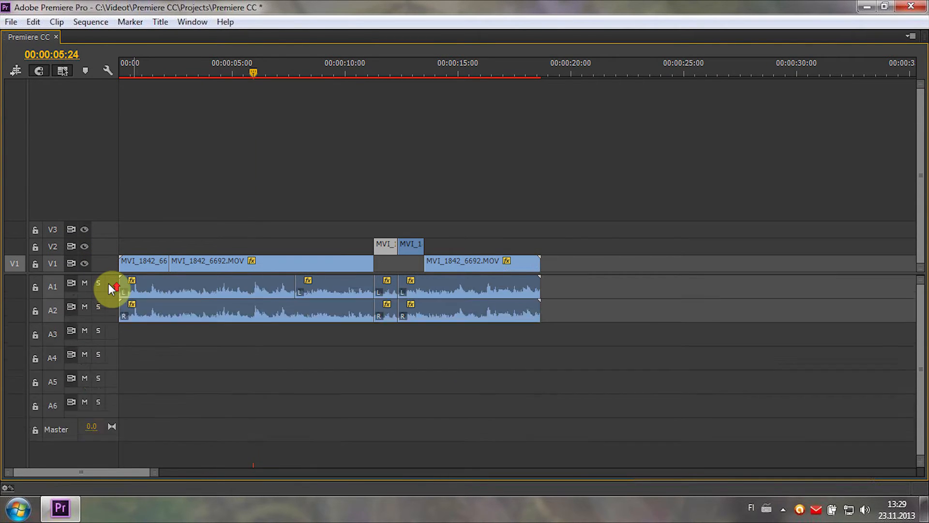
scroll(109, 284, down, 4)
scroll(109, 283, down, 2)
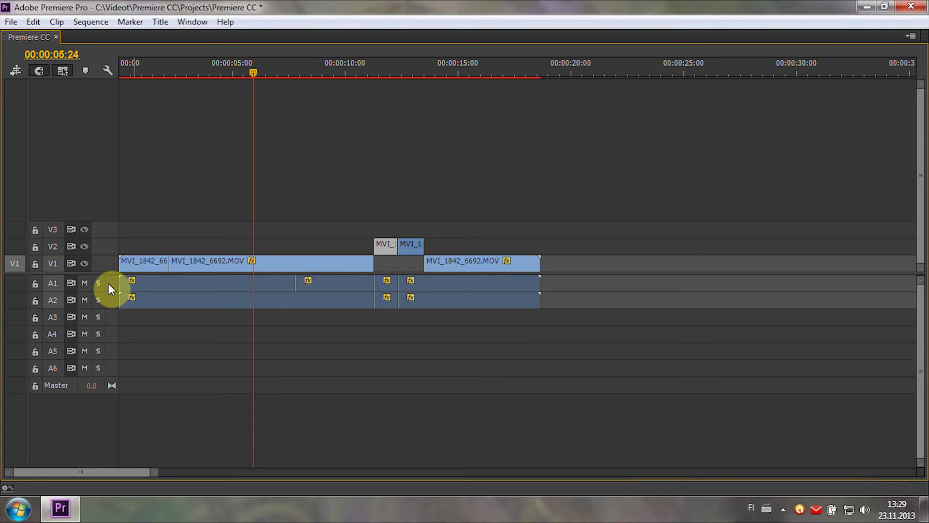
Restore the maximized timeline to its normal size and switch from the Razor back to the Selection tool
key(c)
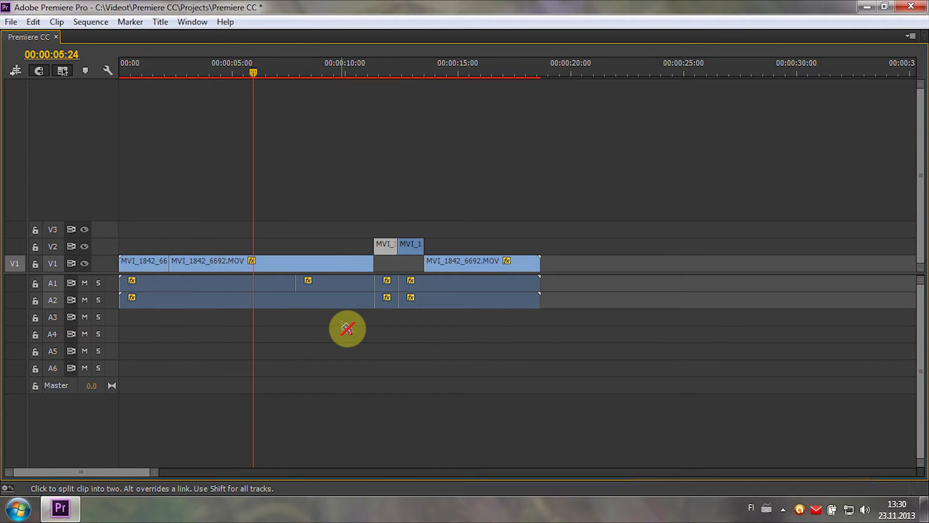
scroll(347, 327, down, 4)
scroll(347, 327, up, 4)
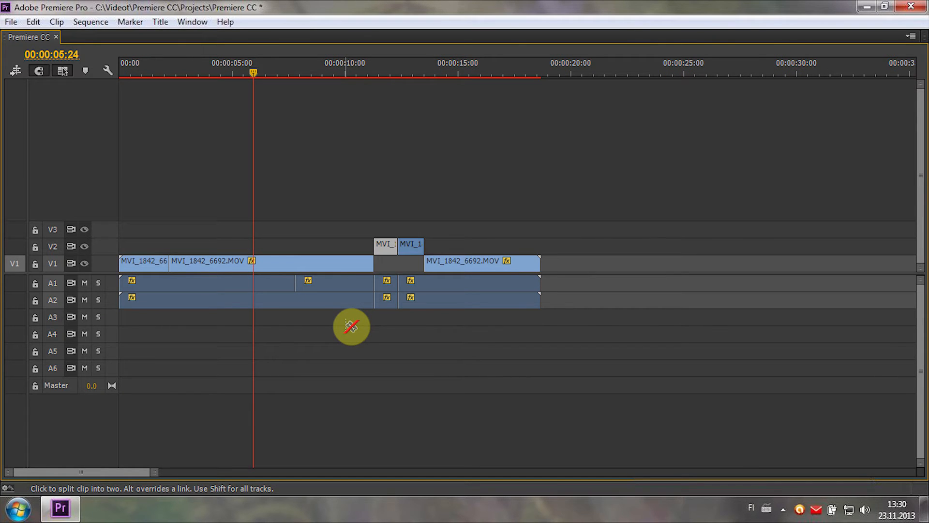
key(grave)
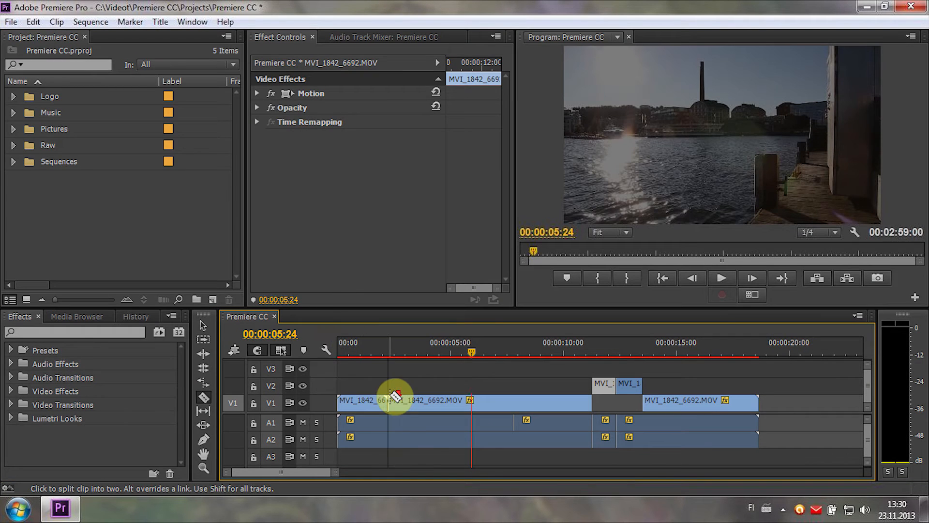
key(v)
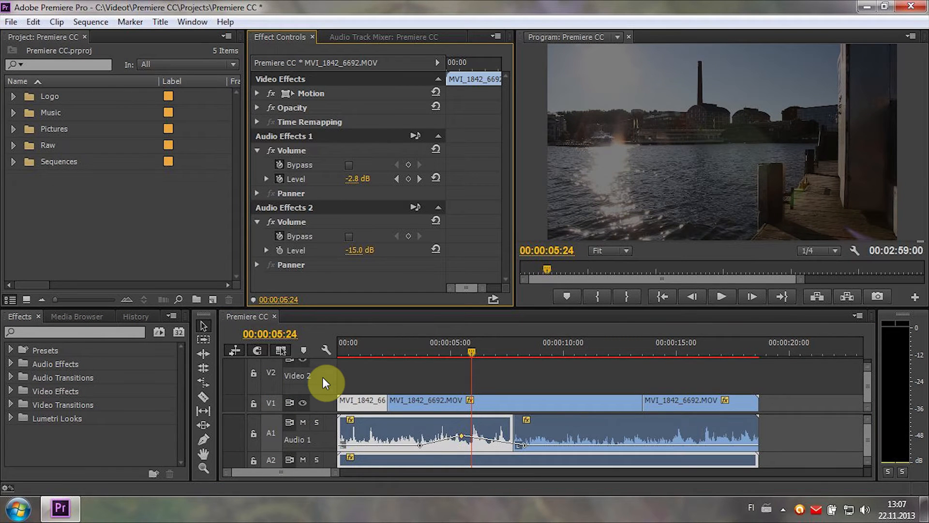
Expand the Sequences, Raw and Car crash bins, practise selecting the four Car crash clips and all project items, and collapse Car crash and Raw
click(13, 162)
click(14, 145)
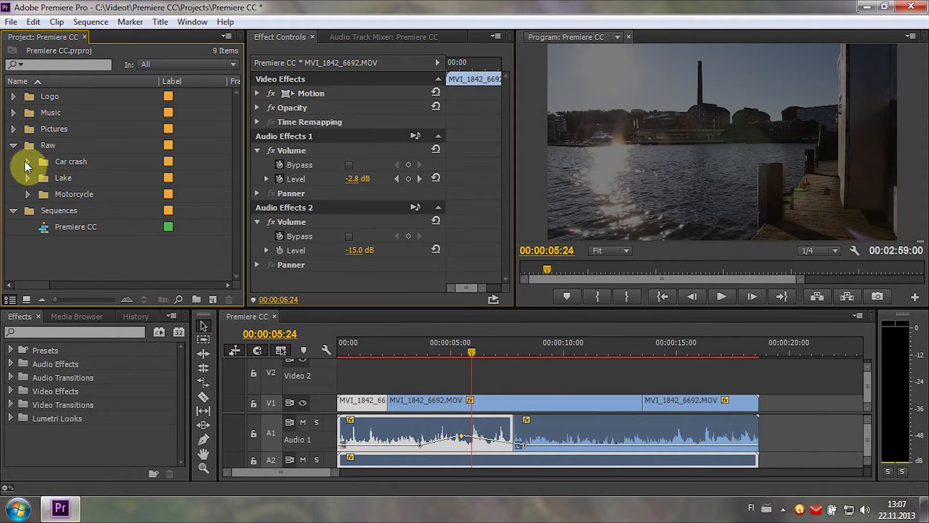
click(26, 161)
click(57, 179)
shift+click(80, 229)
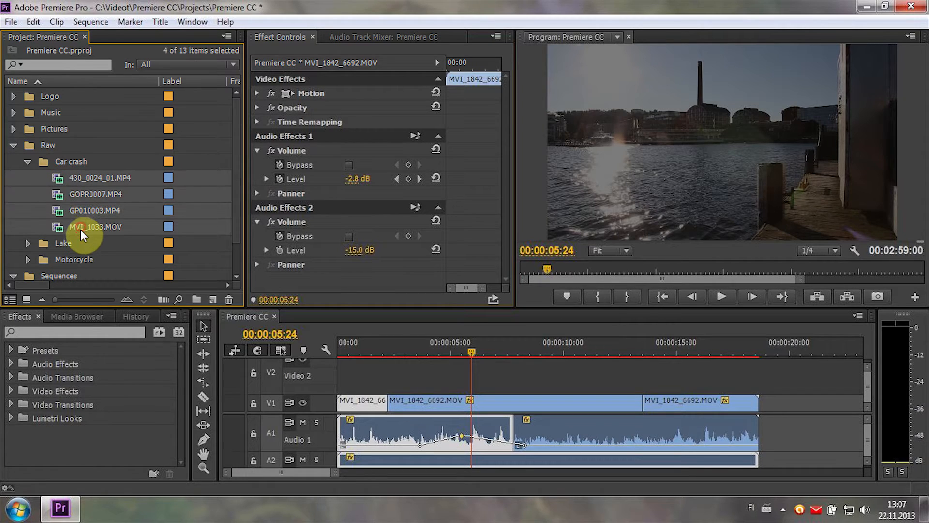
key(ctrl+a)
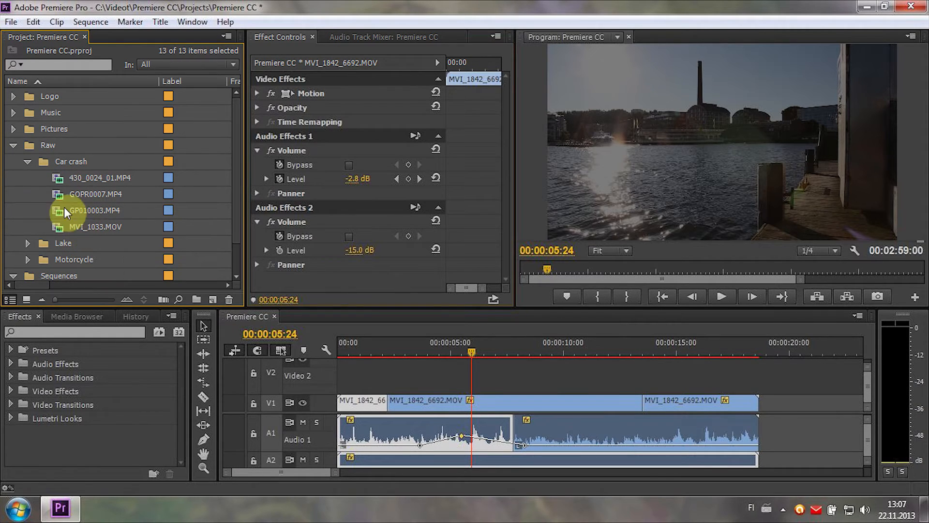
click(28, 161)
click(13, 145)
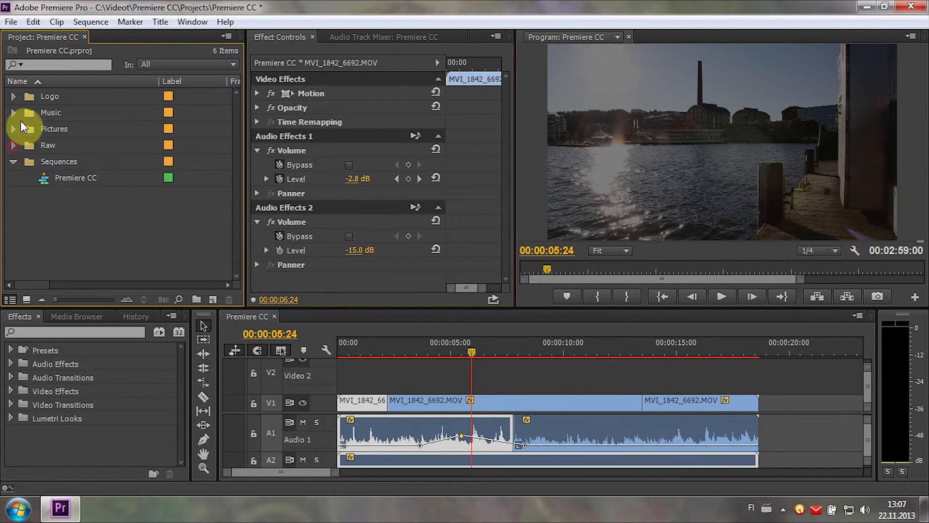
Expand and collapse all project bins at once, and collapse all effect groups of the selected clip in Effect Controls
ctrl+click(13, 96)
ctrl+click(13, 96)
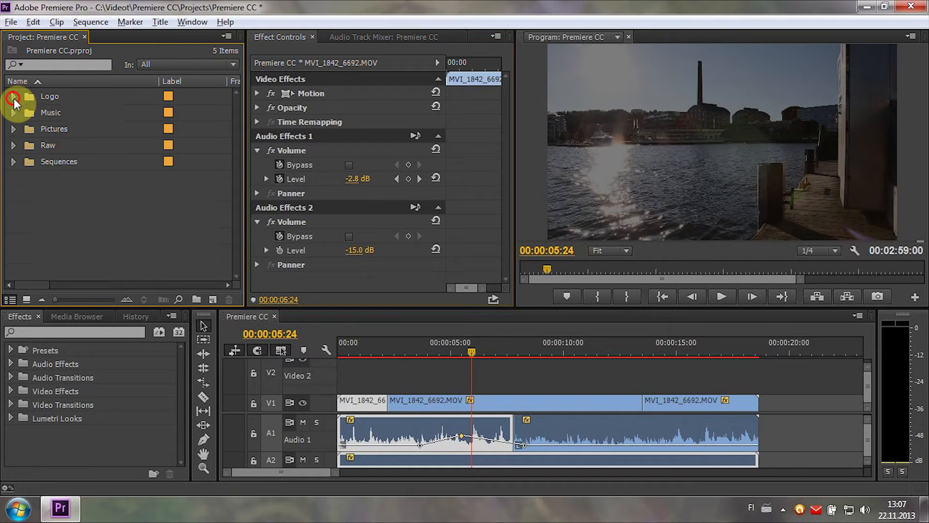
ctrl+click(14, 98)
ctrl+click(14, 97)
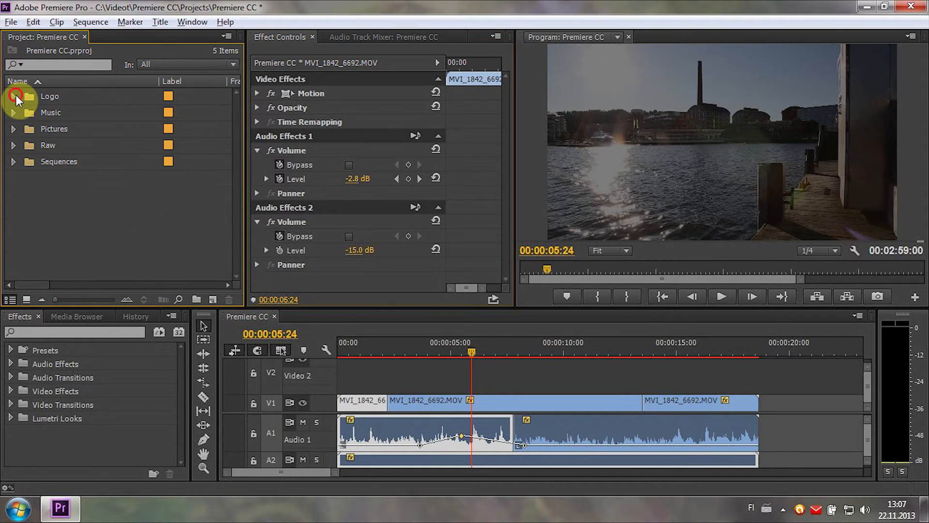
ctrl+click(257, 94)
ctrl+click(257, 94)
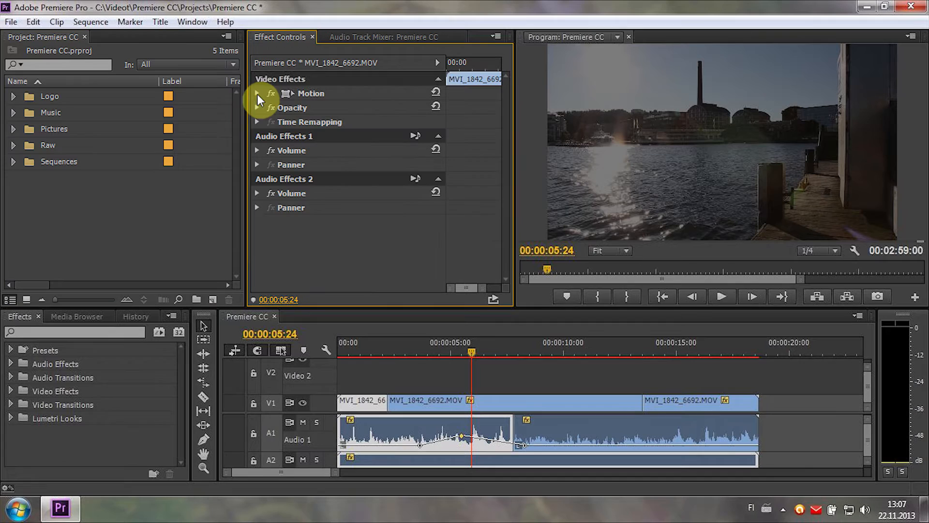
Practise expanding and collapsing the effects folders, including Audio Transitions on its own, leaving every folder collapsed
ctrl+click(10, 378)
click(10, 377)
click(10, 378)
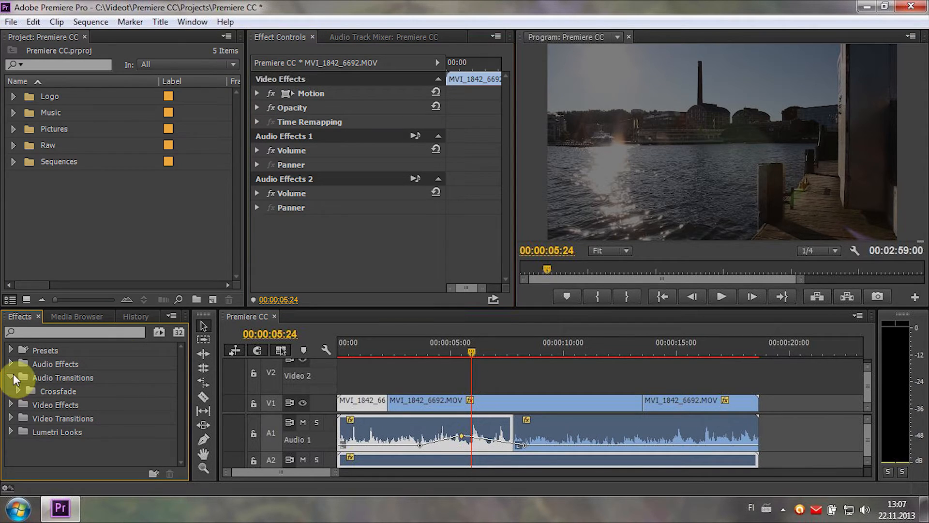
click(10, 377)
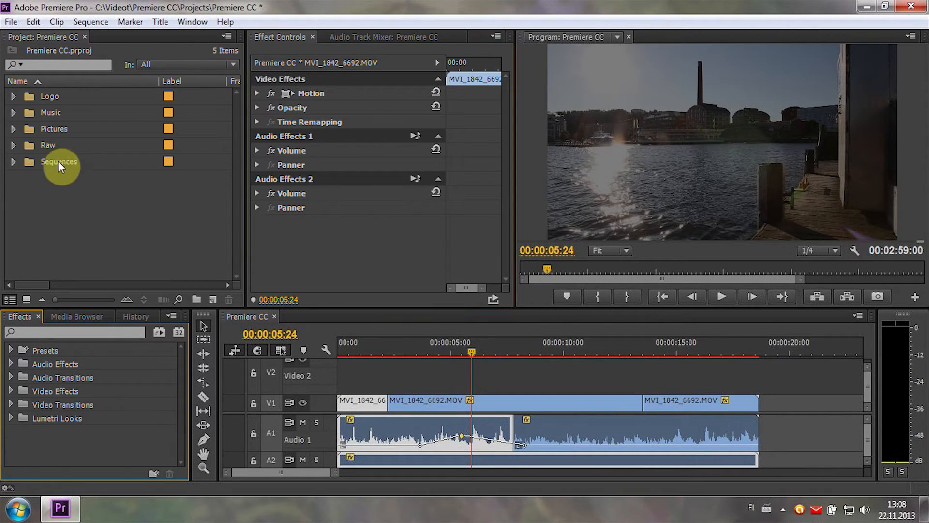
Expand the Sequences bin and duplicate the Premiere CC sequence twice into the project root, naming the first copy Premiere CC 2
click(10, 167)
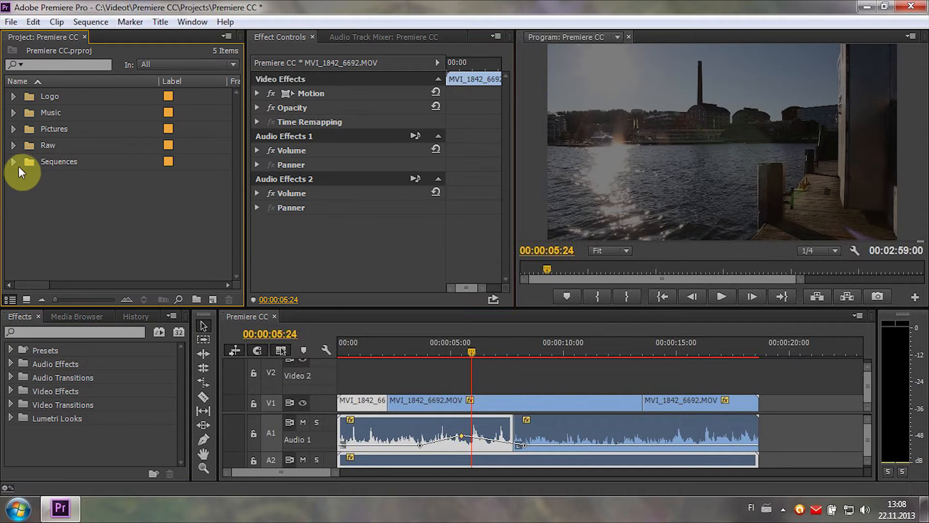
click(17, 166)
drag(58, 183, 71, 218)
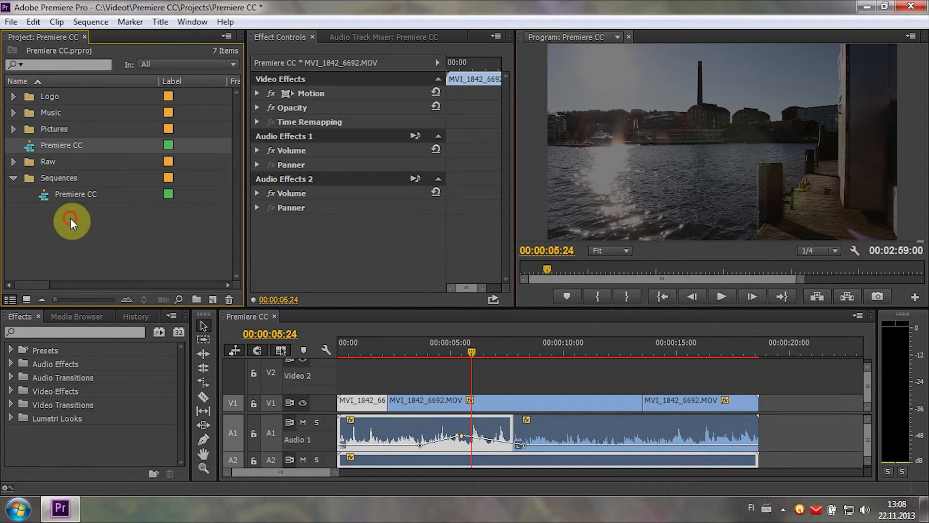
click(89, 145)
text(2)
click(97, 241)
drag(68, 207, 72, 239)
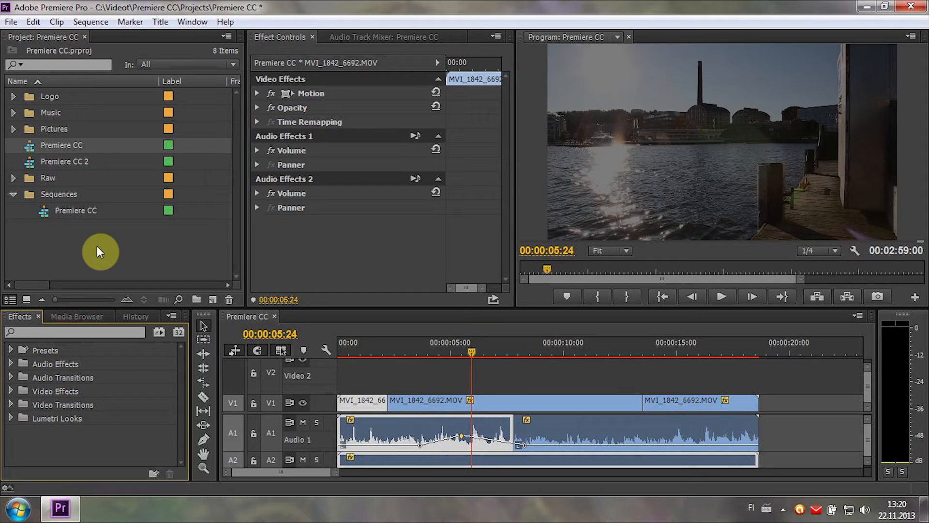
Search the effects for "colo" and apply the Change Color effect to the selected MVI_1842_6692.MOV clip
click(45, 332)
text(colo)
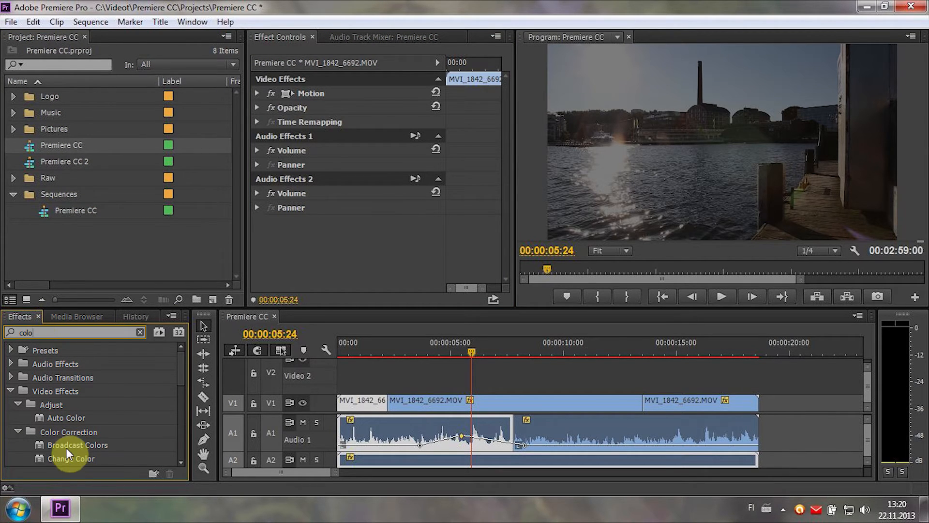
drag(67, 459, 656, 159)
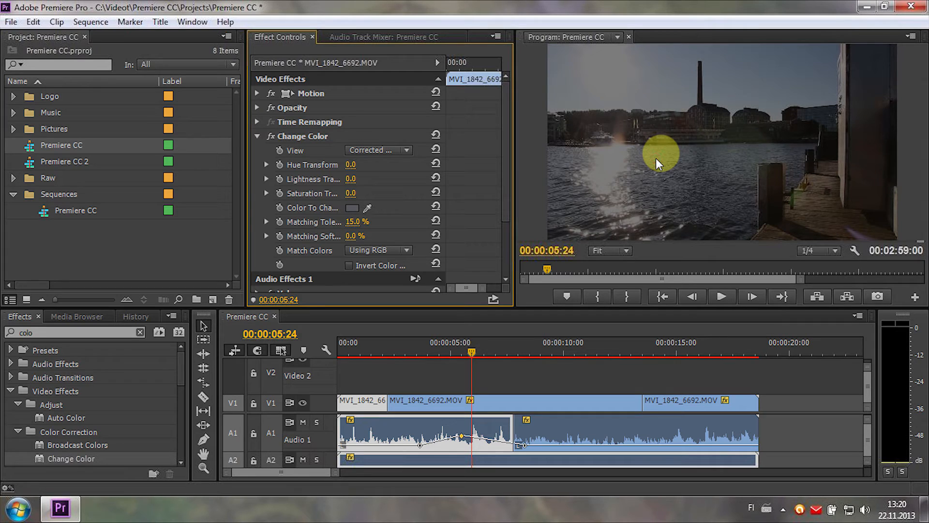
View the Program monitor picture in full screen twice, returning to the normal workspace each time
click(621, 149)
key(ctrl+grave)
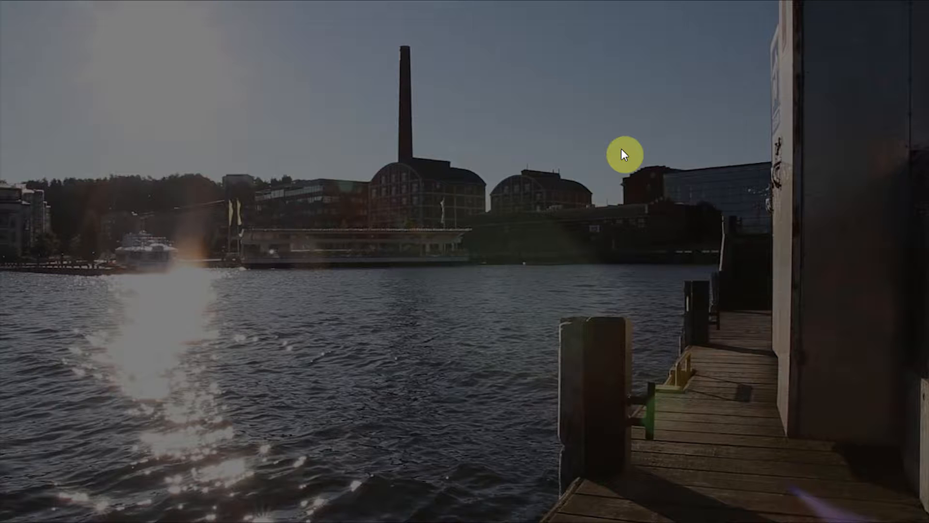
key(ctrl+grave)
key(ctrl+grave)
key(ctrl+grave)
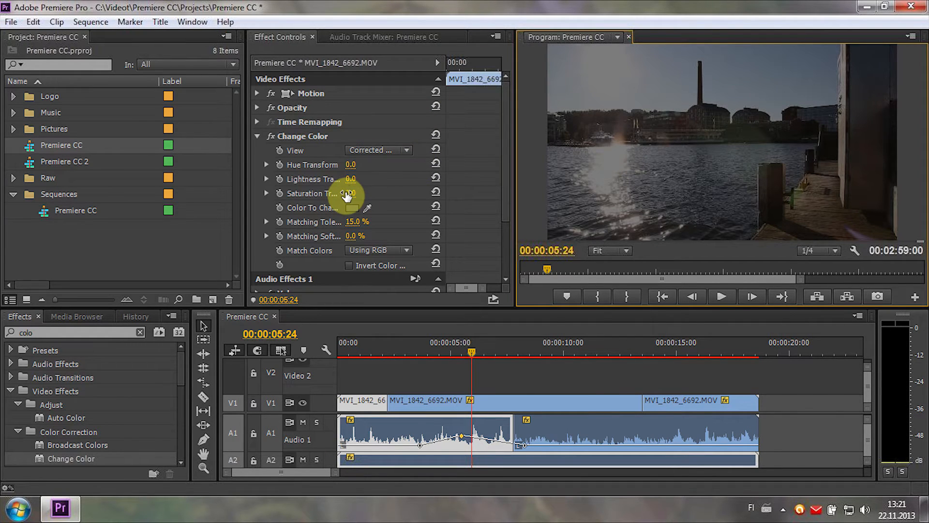
Set the Change Color effect's Saturation Transform to about -30
mouse_move(347, 195)
mouse_down()
mouse_move(379, 196)
mouse_move(360, 194)
mouse_up()
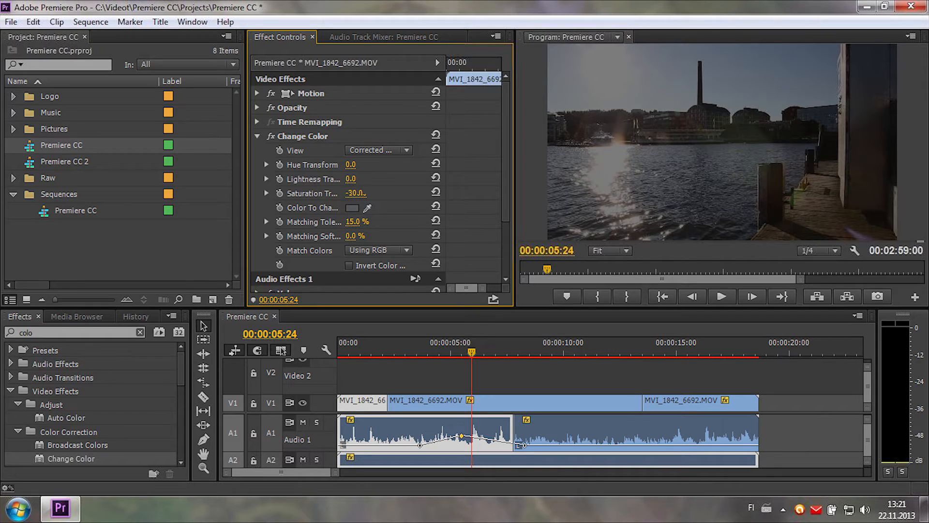
Adjust the Saturation Transform of the Change Color effect on the MVI_1842_6692.MOV clip
drag(355, 193, 363, 195)
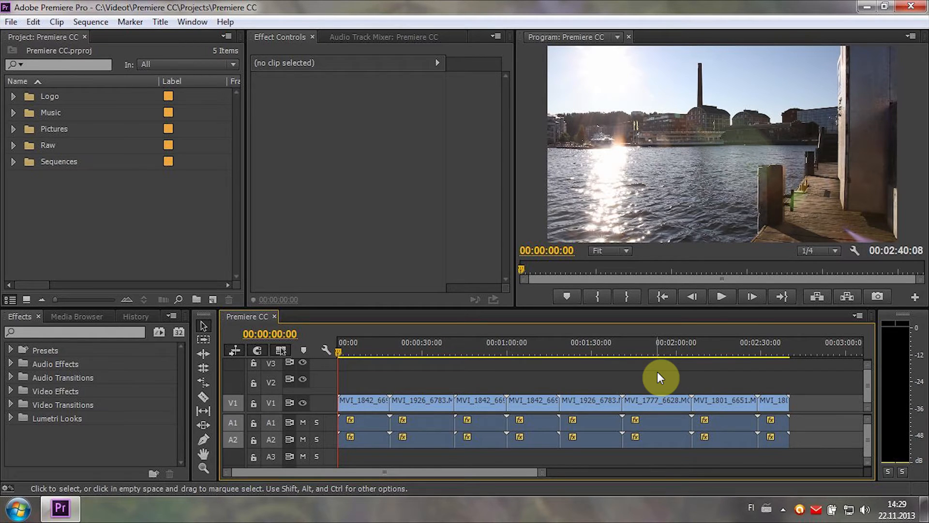
Apply the Camera Blur effect to the first timeline clip and set its Percent Blur to 73
click(11, 391)
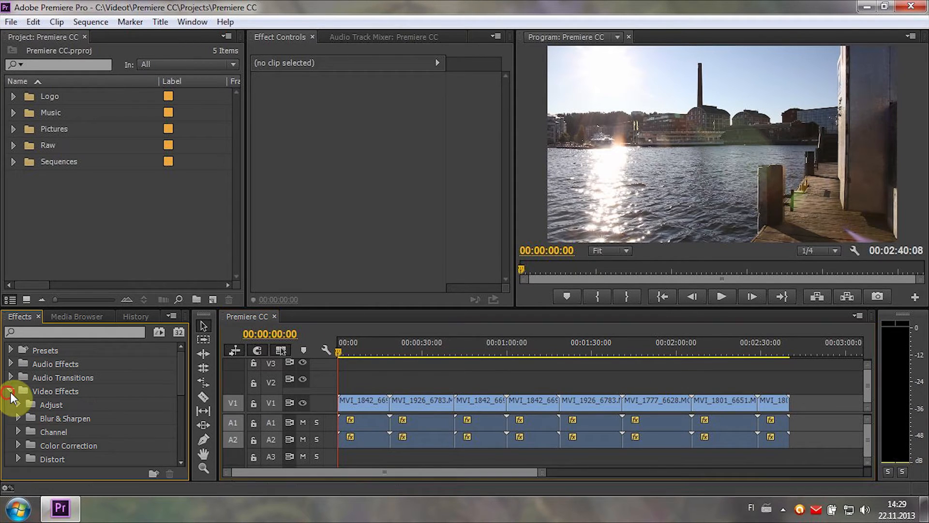
click(18, 418)
drag(49, 444, 371, 401)
drag(352, 150, 376, 150)
Add Percent Blur keyframes at 00:00:06:06 and 00:00:12:23, then lower the middle keyframe's value to shape a smooth dip
click(266, 151)
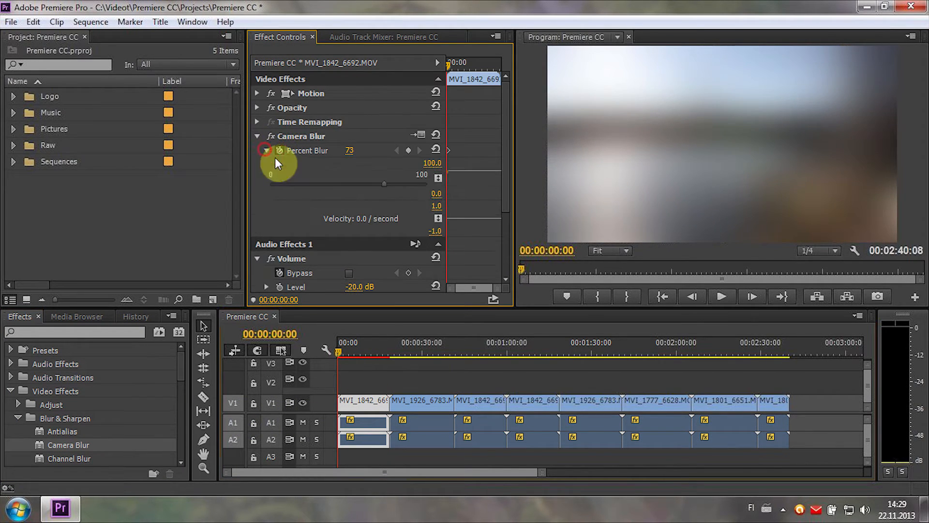
click(465, 64)
click(409, 150)
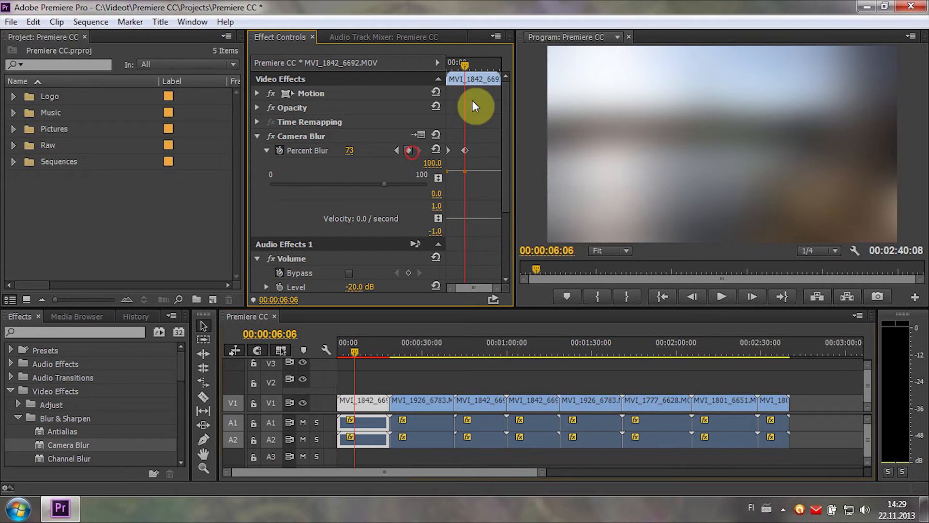
click(484, 65)
click(409, 151)
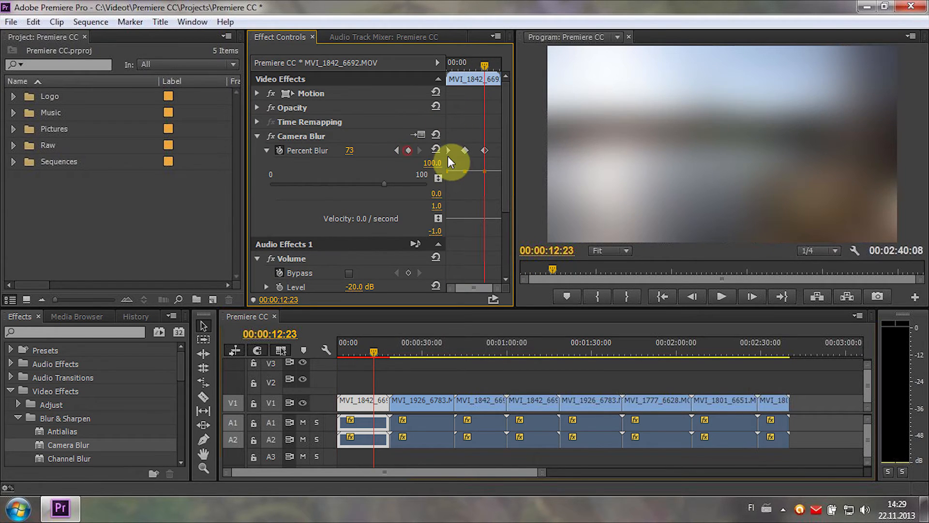
drag(467, 166, 473, 191)
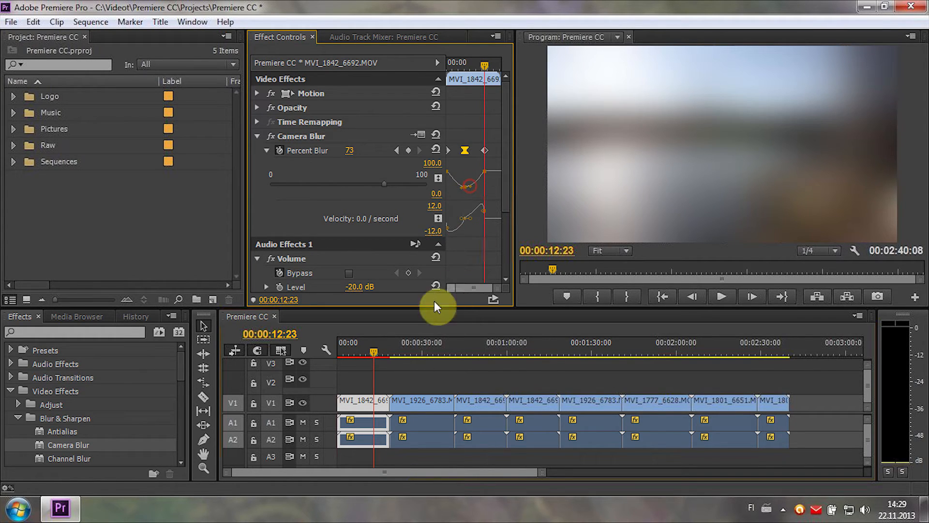
Save the keyframed Camera Blur effect as a preset named "Camera Blurdsadsad"
right_click(311, 137)
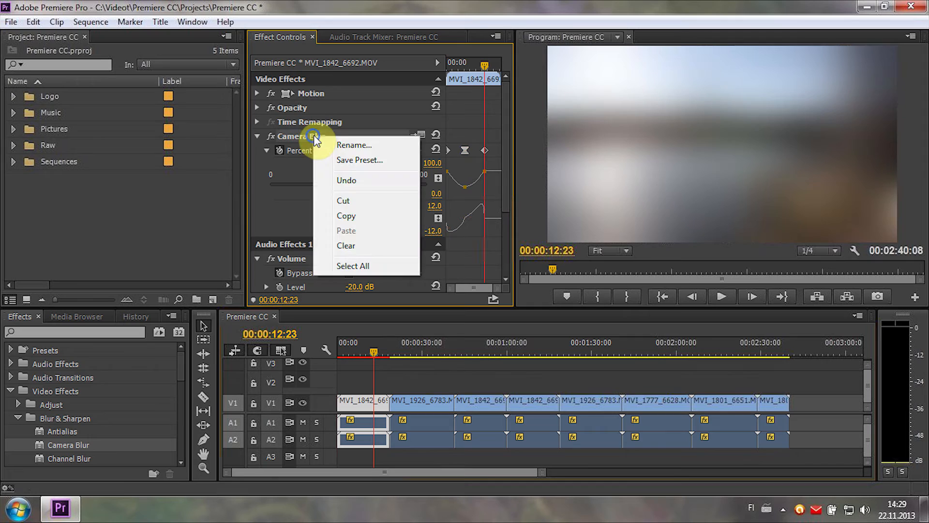
click(363, 155)
drag(463, 191, 488, 191)
text(dsadsa)
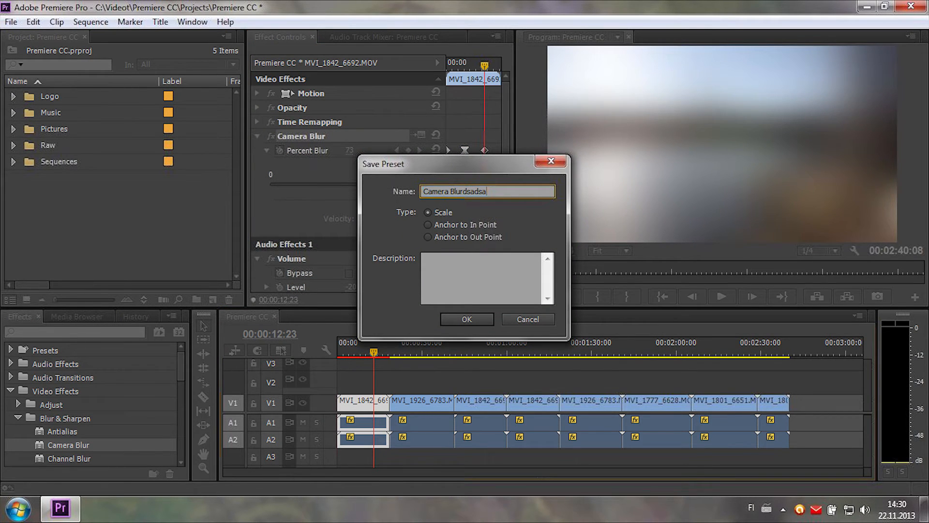
key(Return)
Apply the saved "Camera Blurdsadsad" preset to the second clip, MVI_1926_6783.MOV, on the timeline
click(18, 418)
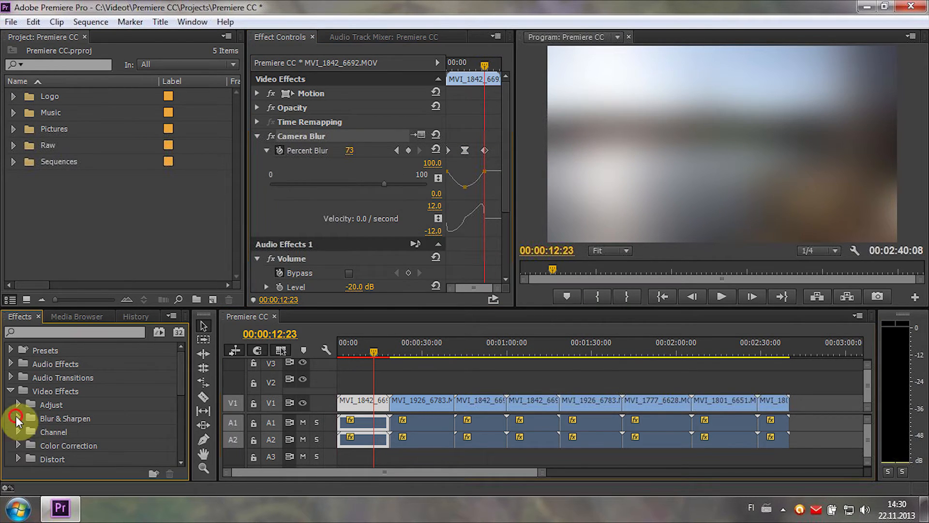
click(11, 391)
click(10, 350)
drag(29, 364, 438, 418)
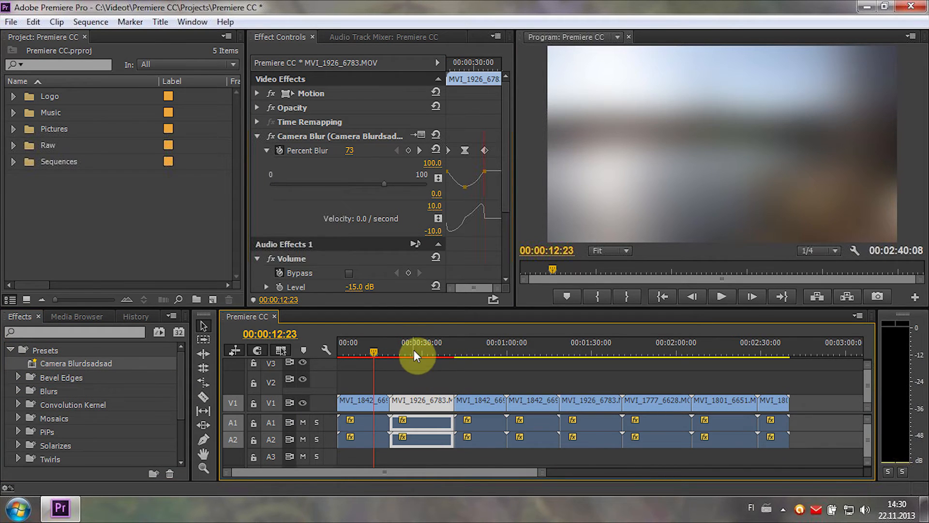
Compare the Camera Blur settings of the first and second timeline clips
click(354, 408)
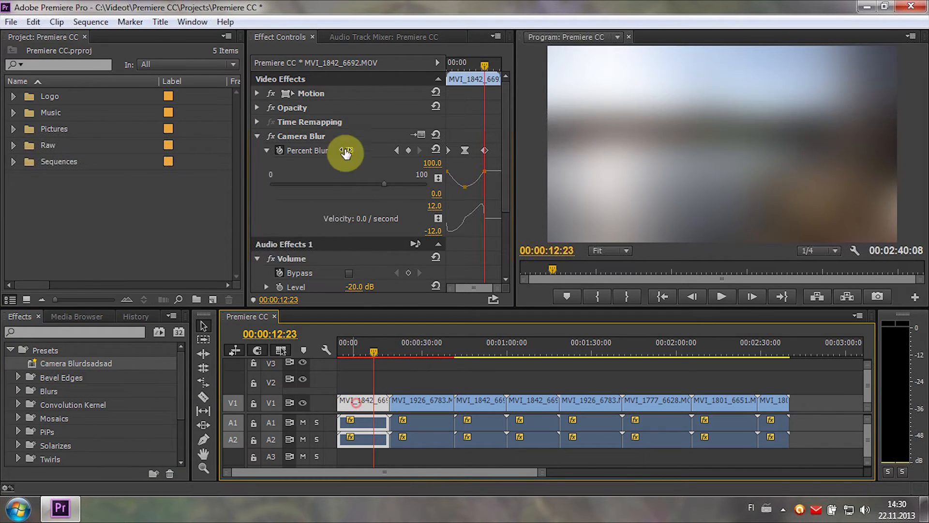
click(415, 403)
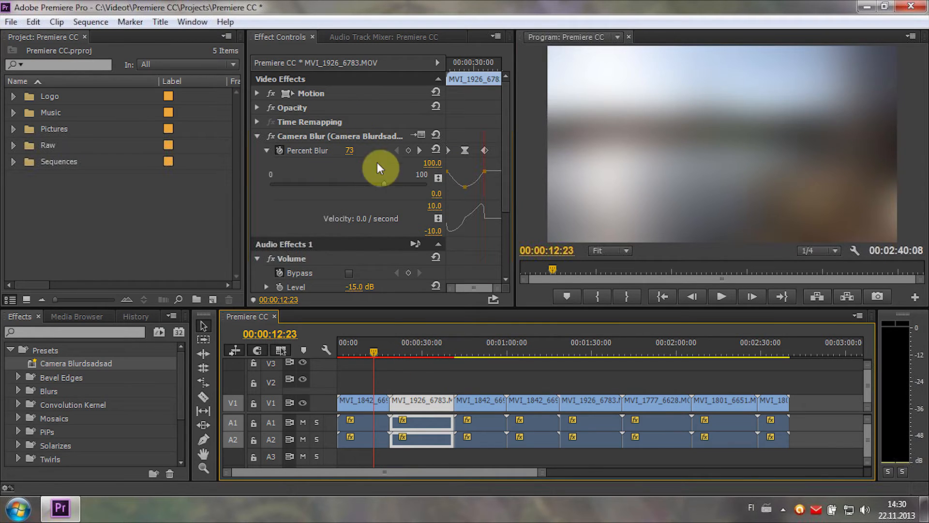
click(373, 401)
Create a custom effects bin and name it "dsadsad"
click(11, 349)
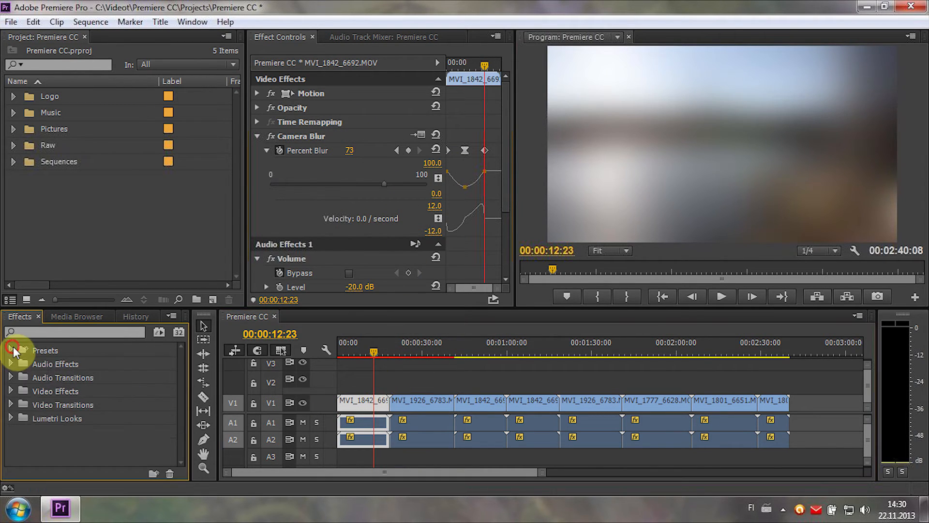
right_click(56, 451)
click(153, 472)
click(63, 432)
click(63, 431)
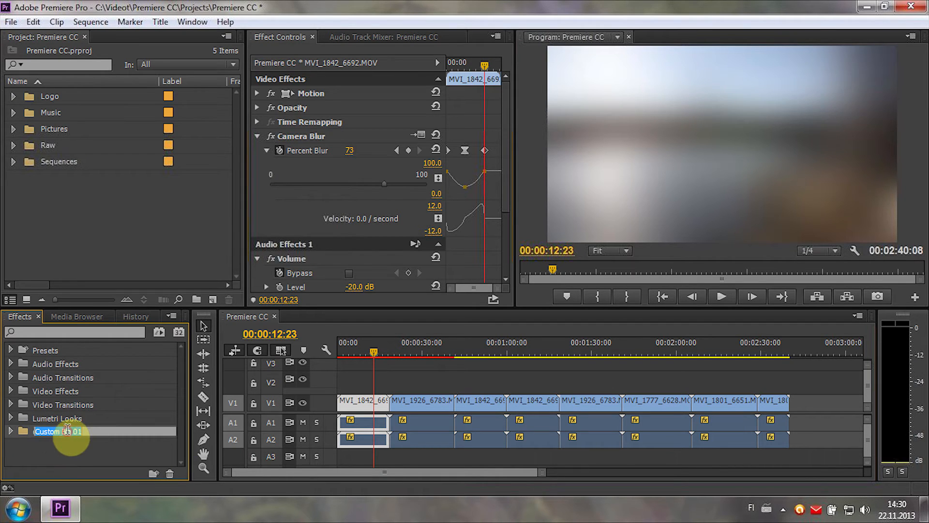
text(dsadsa)
click(90, 457)
Add the Swirl video transition to the "dsadsad" custom bin and expand the bin
click(10, 405)
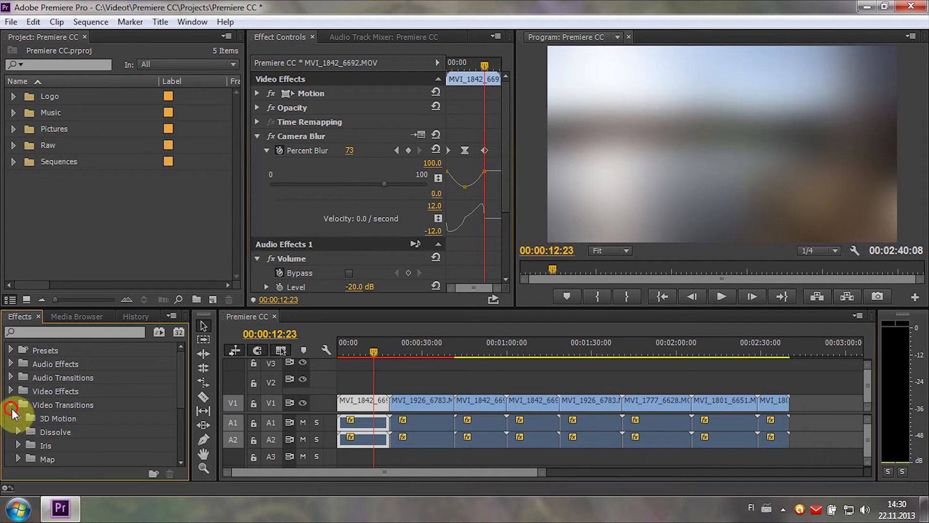
scroll(22, 420, down, 2)
click(17, 418)
scroll(19, 417, down, 3)
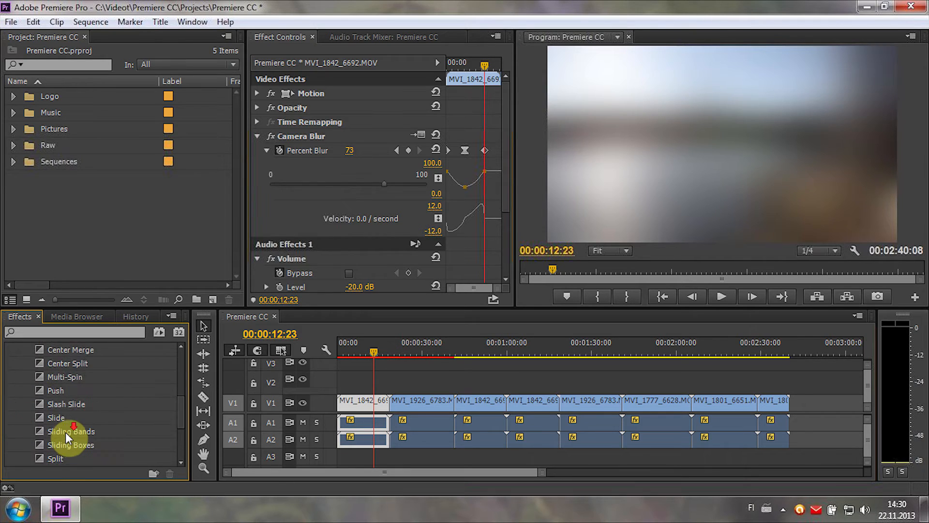
scroll(66, 433, down, 3)
click(52, 390)
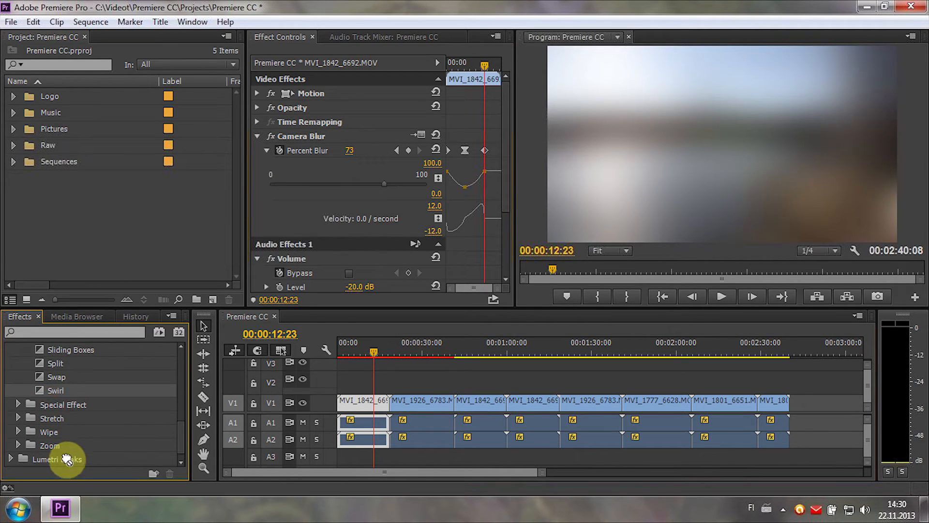
scroll(64, 448, down, 1)
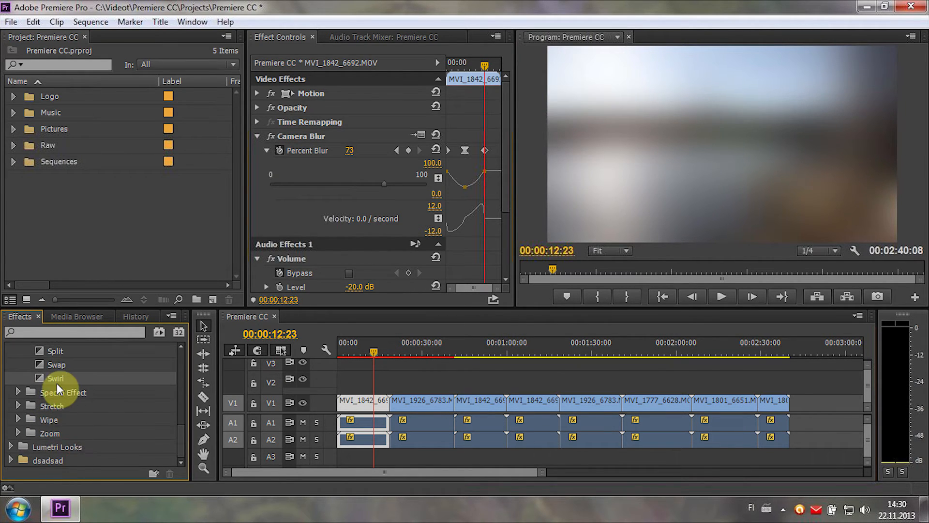
scroll(88, 436, up, 2)
scroll(88, 436, up, 2)
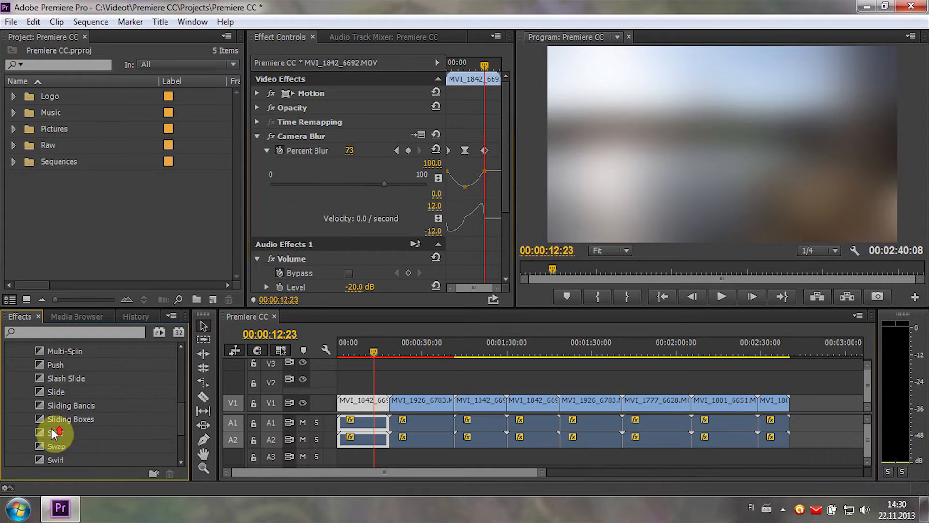
scroll(55, 432, down, 3)
click(12, 458)
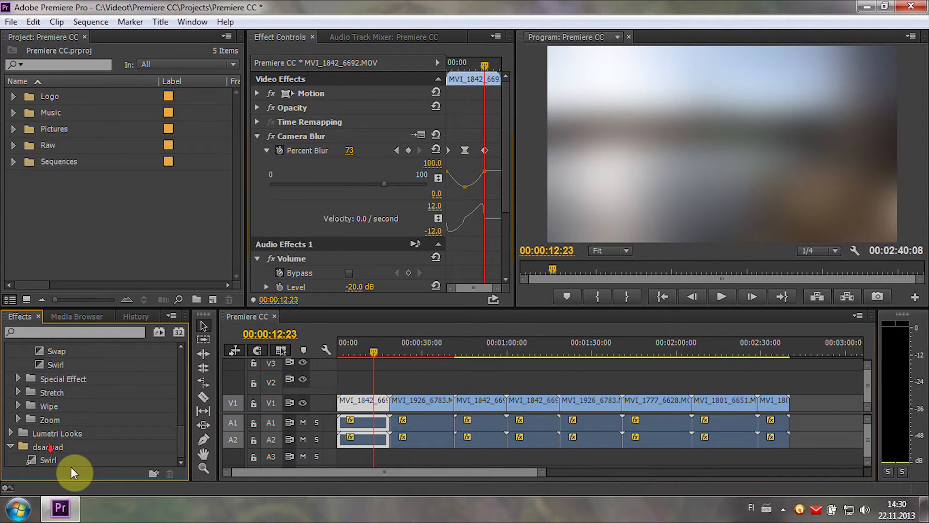
scroll(71, 464, up, 5)
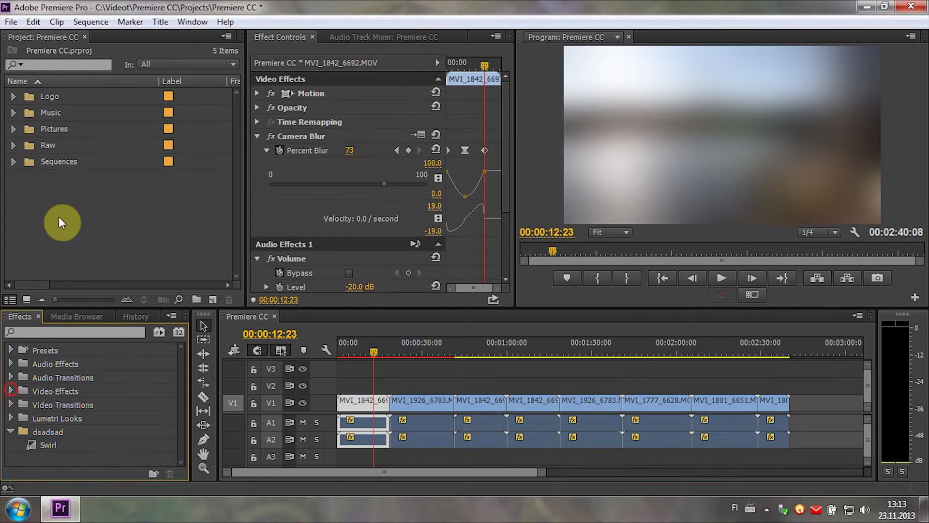
Create a new 1920 x 1080, 25 fps title named "ddsadsa" in the project
right_click(65, 207)
mouse_move(134, 258)
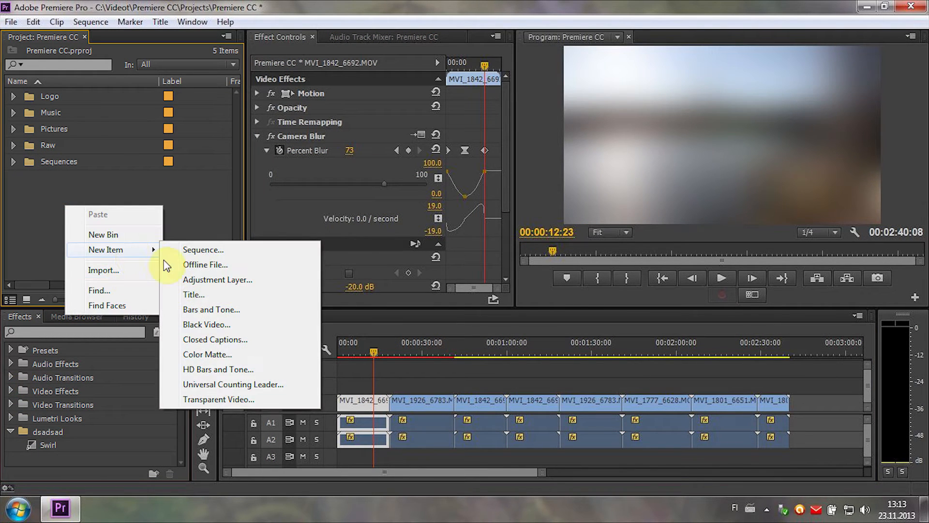
click(194, 248)
text(ddsadsa)
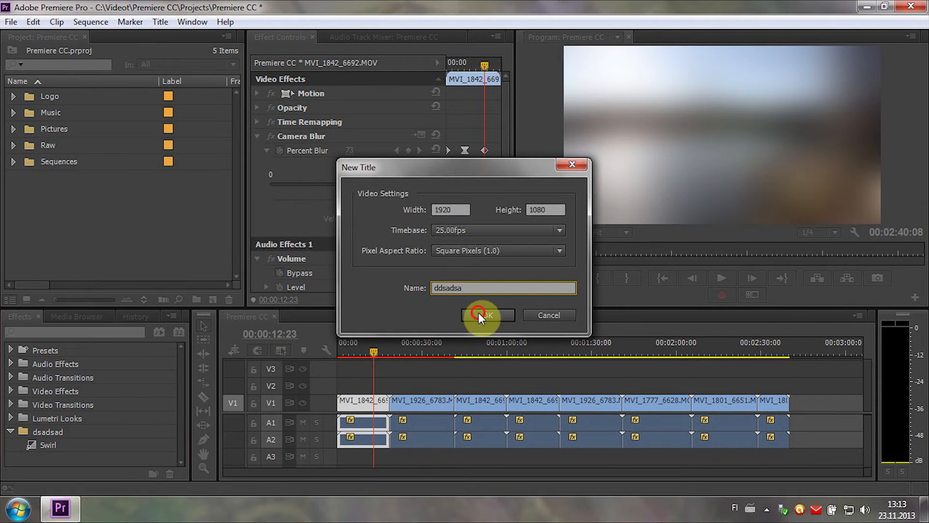
click(488, 315)
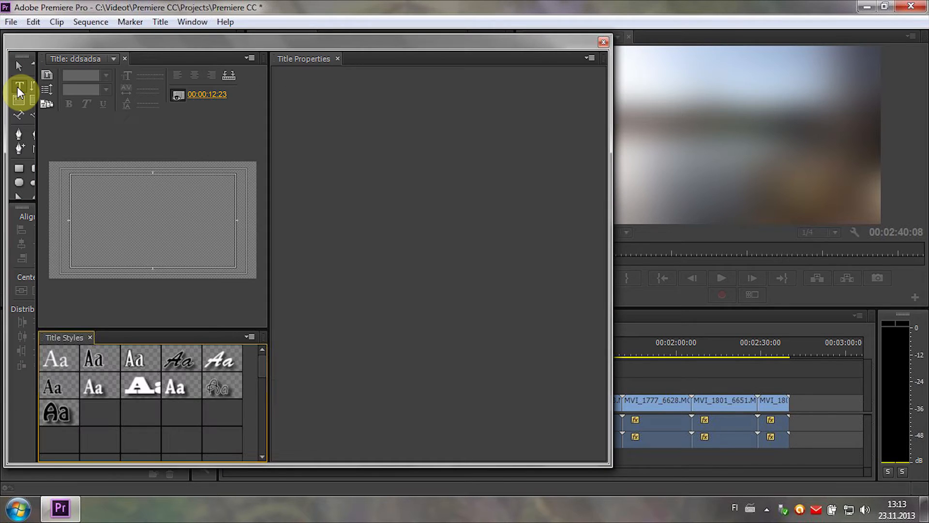
Enlarge the title canvas area and add the text "dsadfdsadfas" near the centre of the title
click(17, 88)
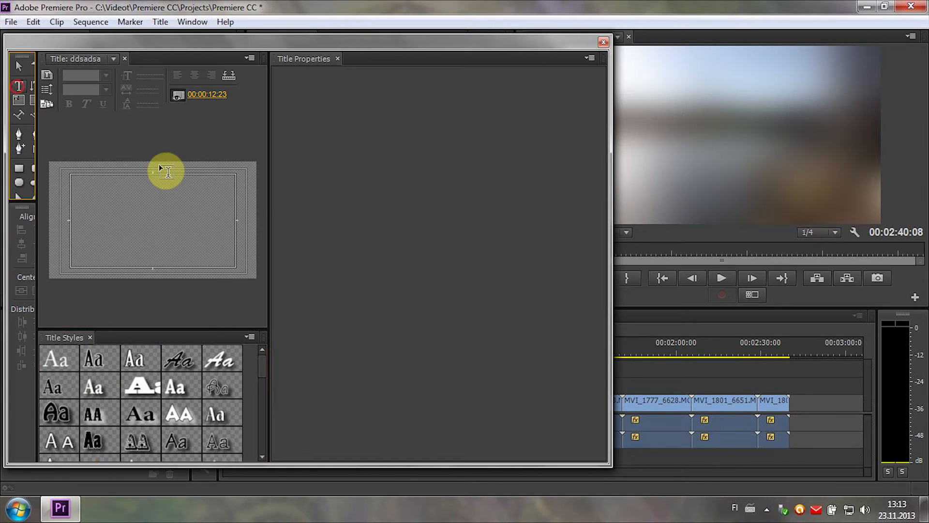
drag(268, 203, 434, 208)
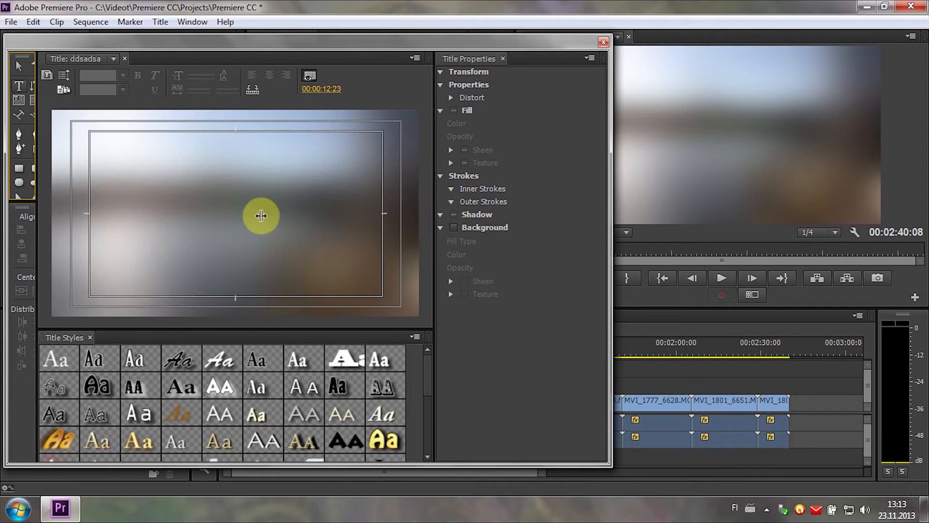
click(203, 212)
text(dsadfdsadfas)
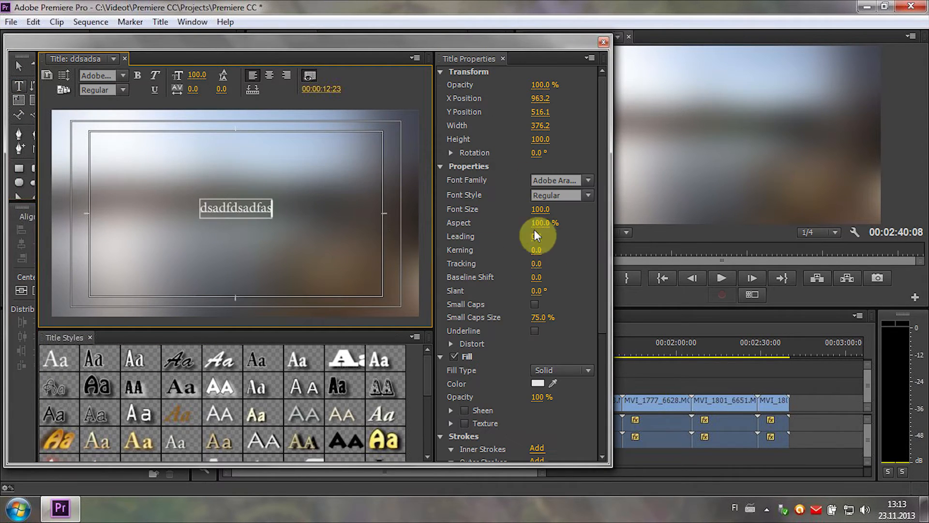
Fill the title text with red (FF0000) as a linear gradient and add an inner stroke
click(538, 383)
drag(425, 264, 485, 361)
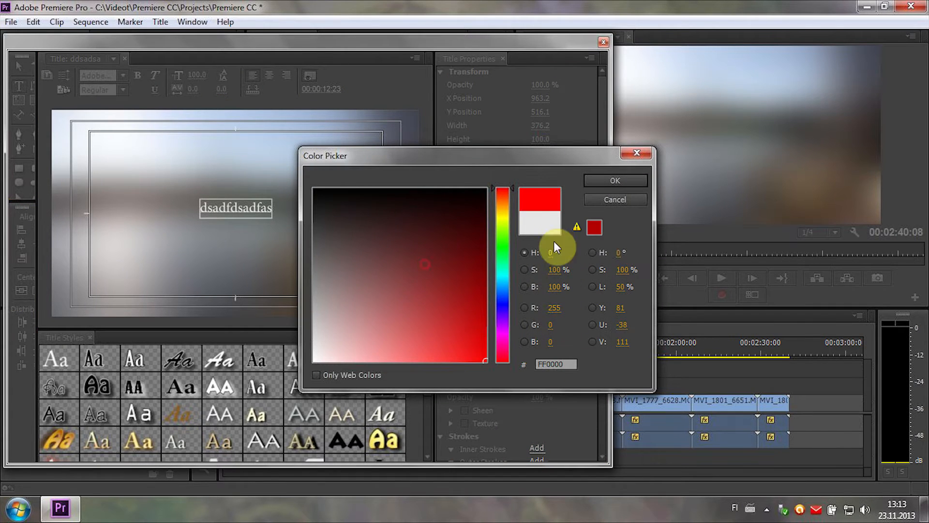
click(610, 184)
scroll(561, 363, down, 3)
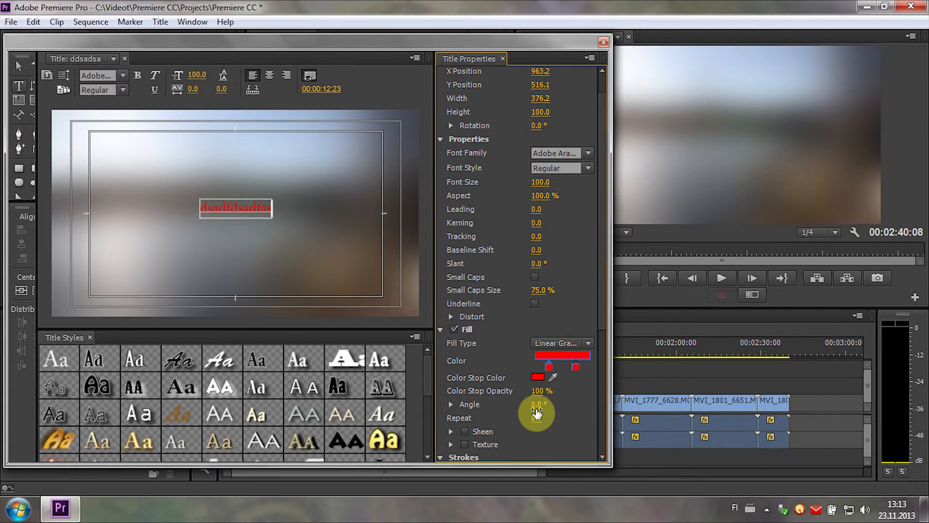
scroll(513, 406, down, 2)
click(537, 421)
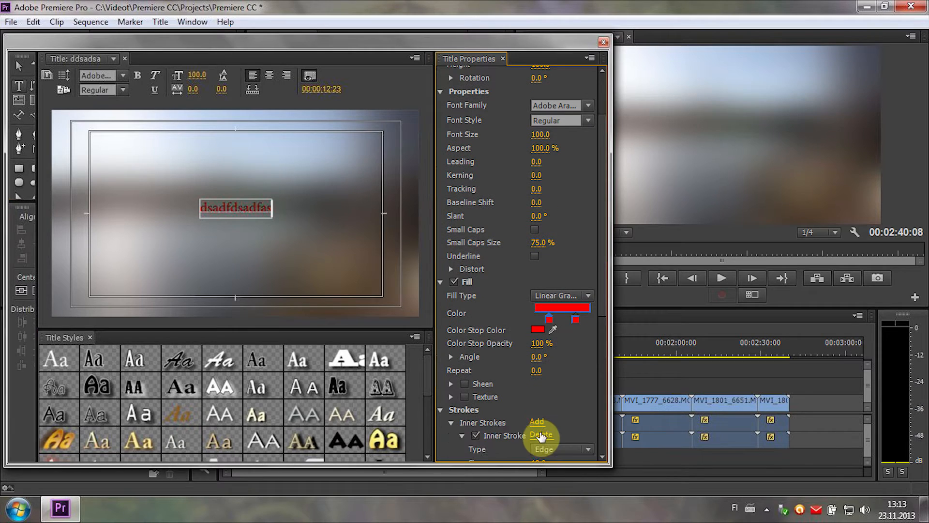
Save the text formatting as a new title style named "dfsdfsdf" and close the title editor
click(419, 338)
click(472, 105)
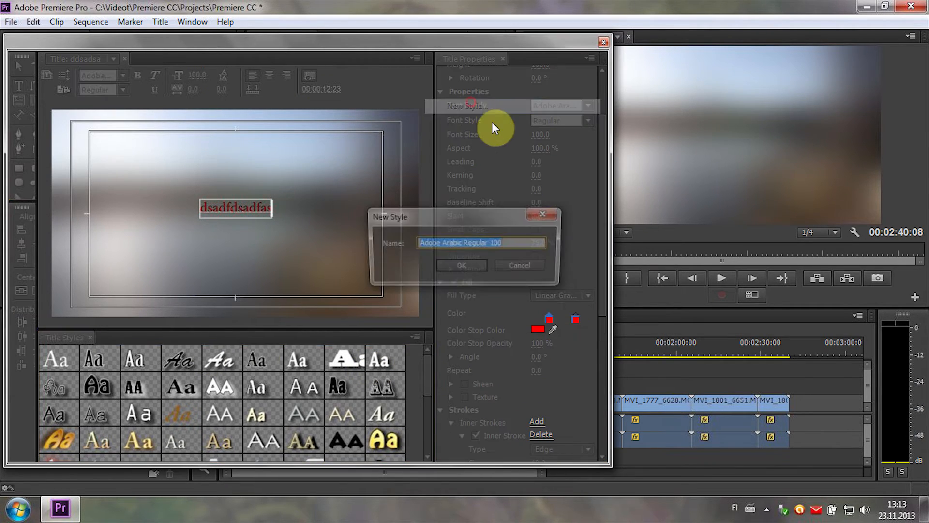
text(dfsdfsdf)
click(461, 266)
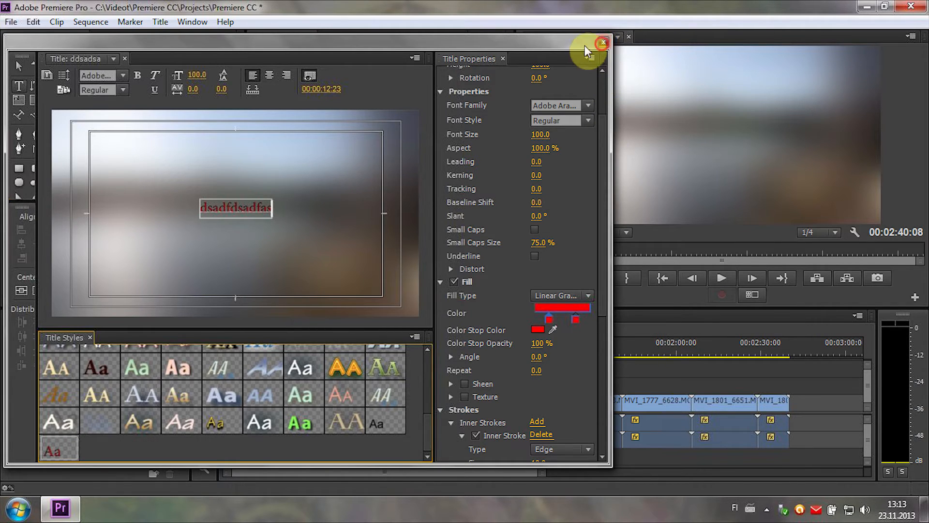
click(196, 22)
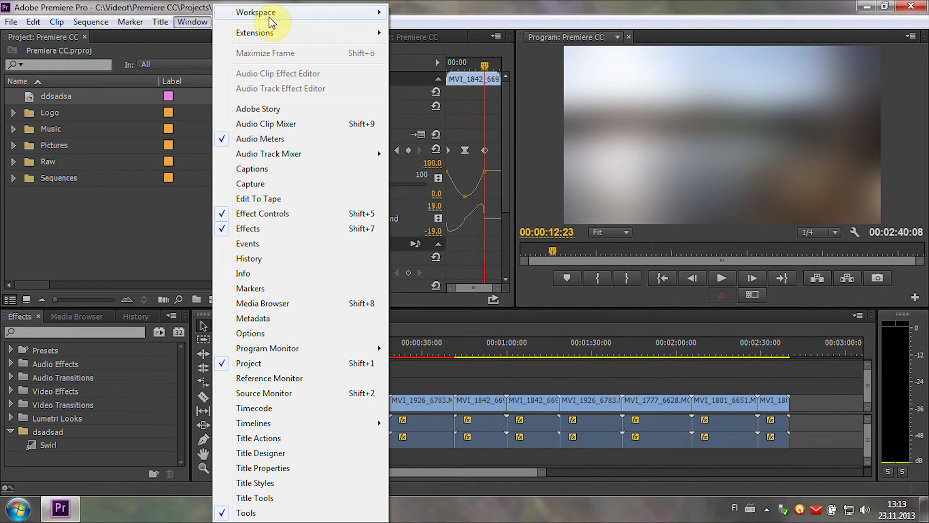
mouse_move(269, 12)
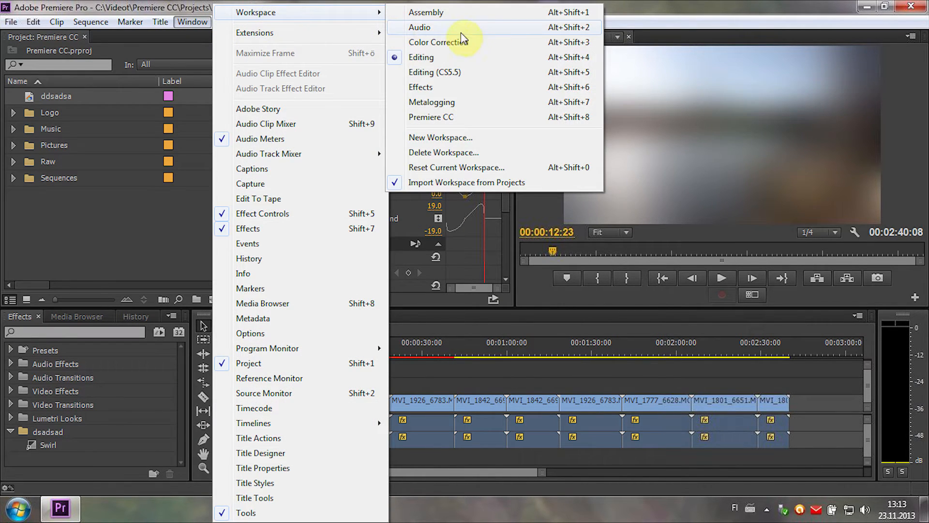
click(480, 91)
Open the keyboard shortcut settings and view the layout presets and the option for saving the layout under a new name
click(33, 22)
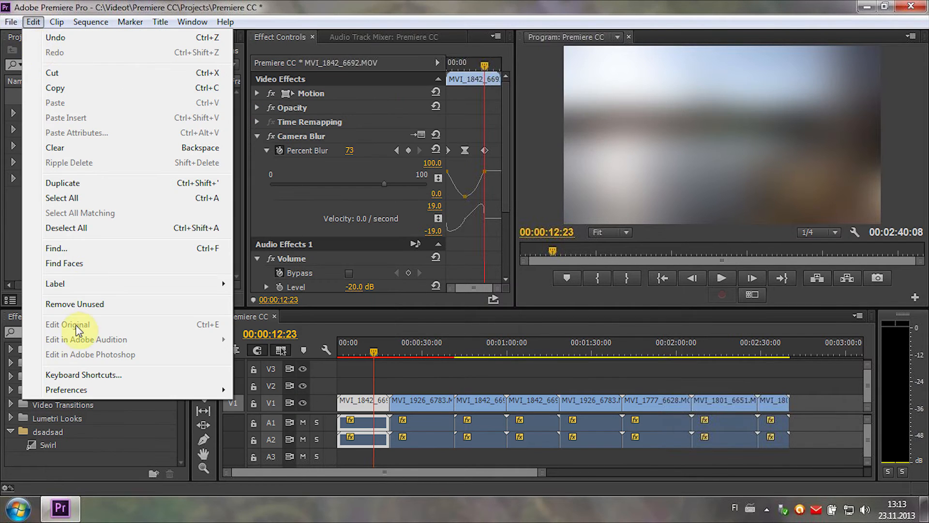
click(65, 375)
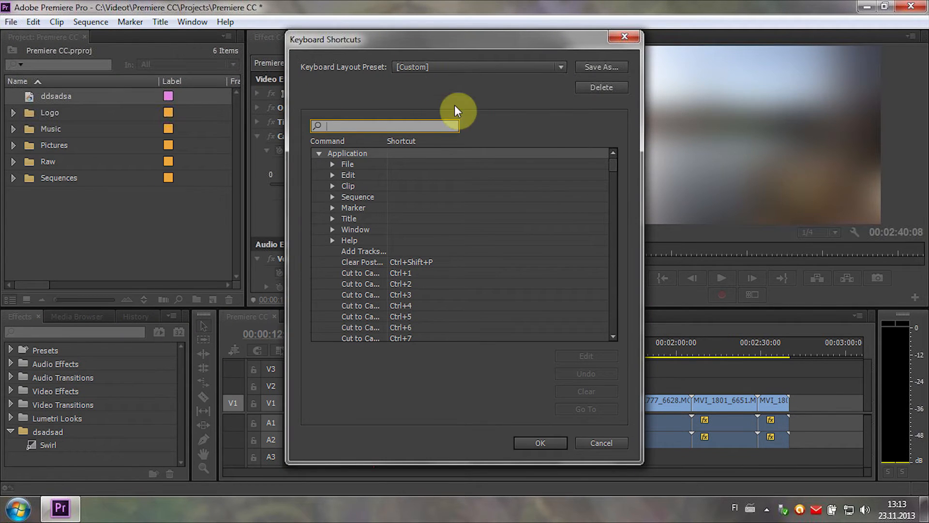
click(518, 68)
click(572, 112)
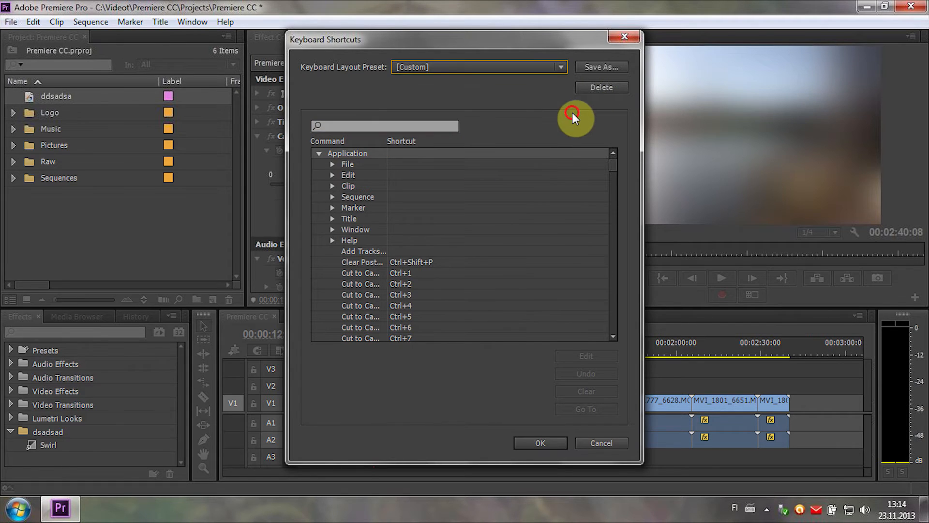
click(602, 66)
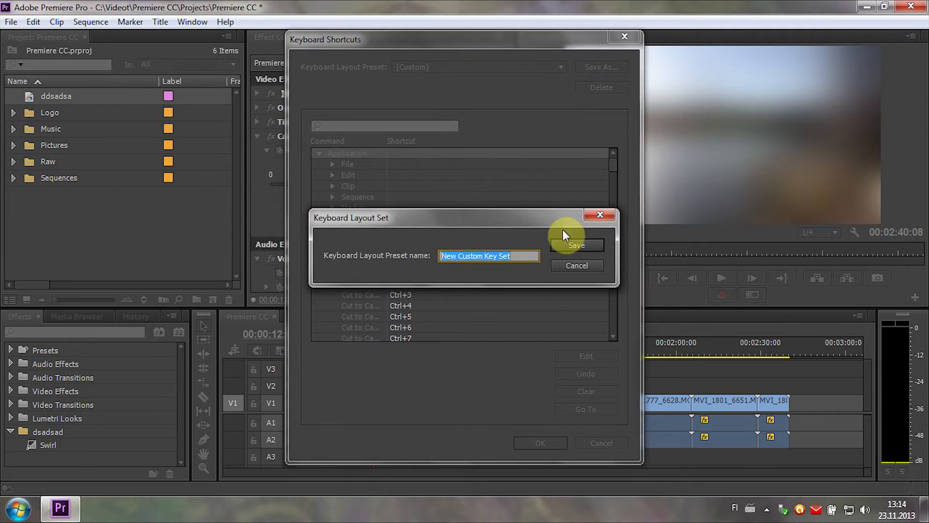
click(589, 269)
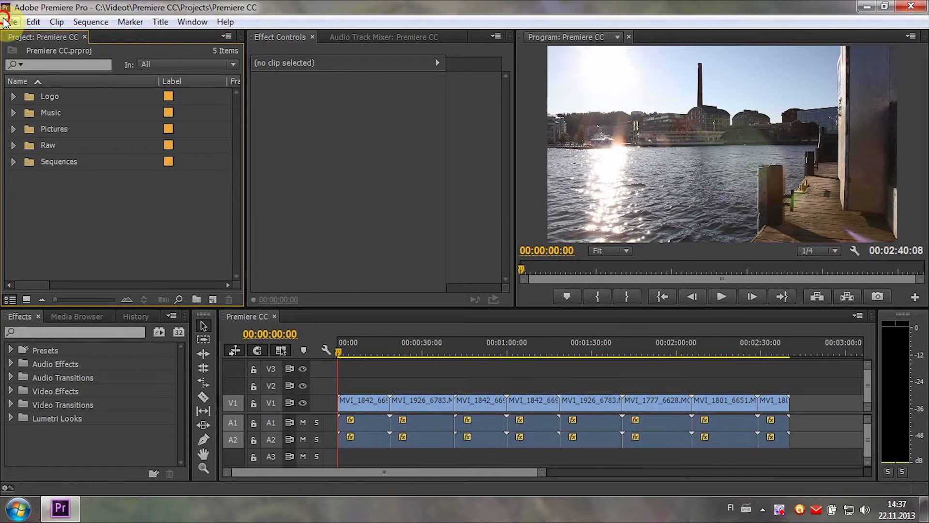
Save the current project
click(10, 22)
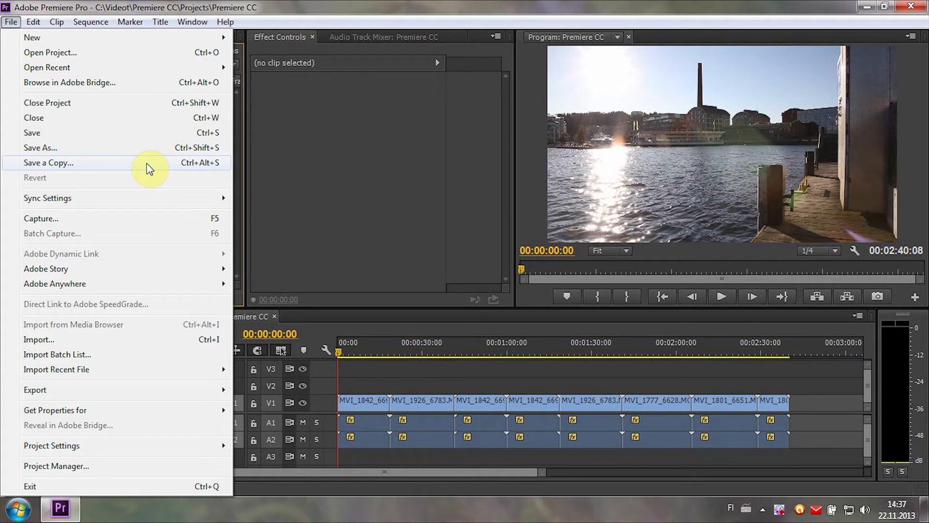
click(344, 181)
click(208, 202)
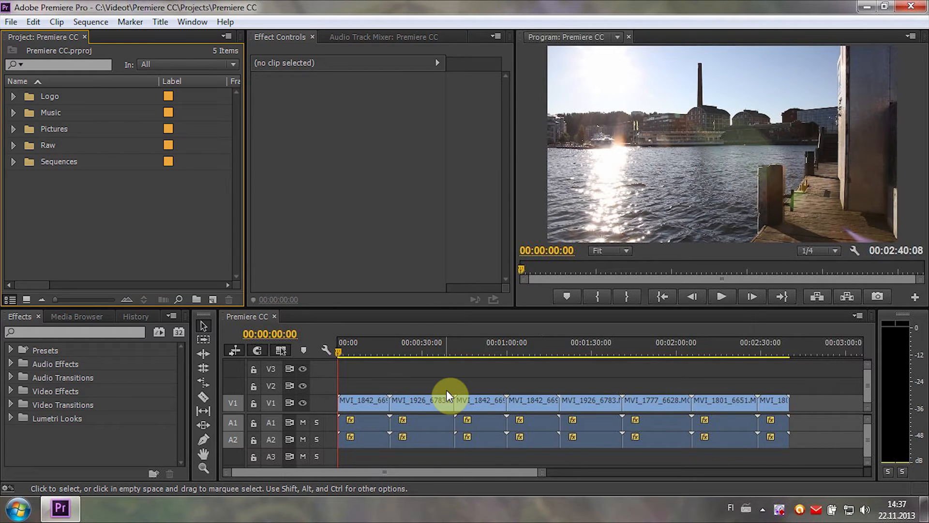
key(ctrl+s)
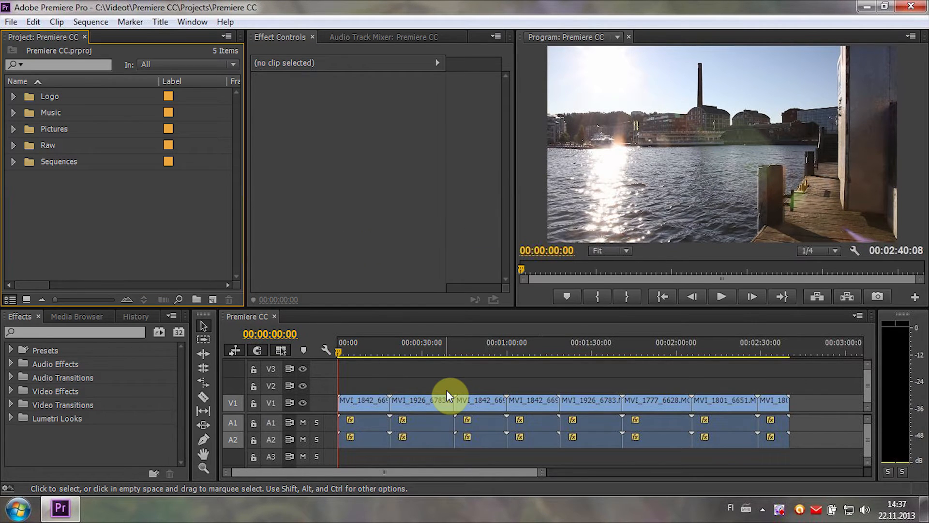
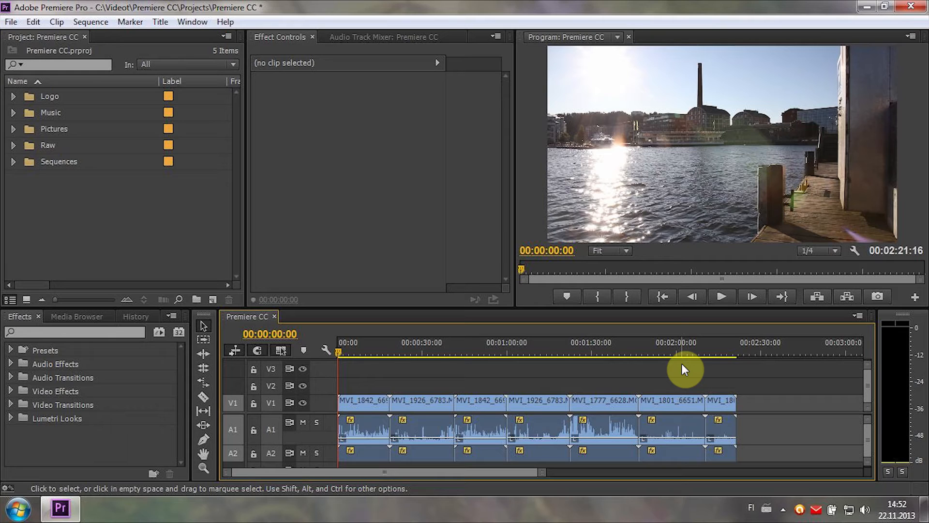
Select all clips in the sequence and set their audio gain to normalize all peaks to 2 dB
key(ctrl+a)
right_click(547, 408)
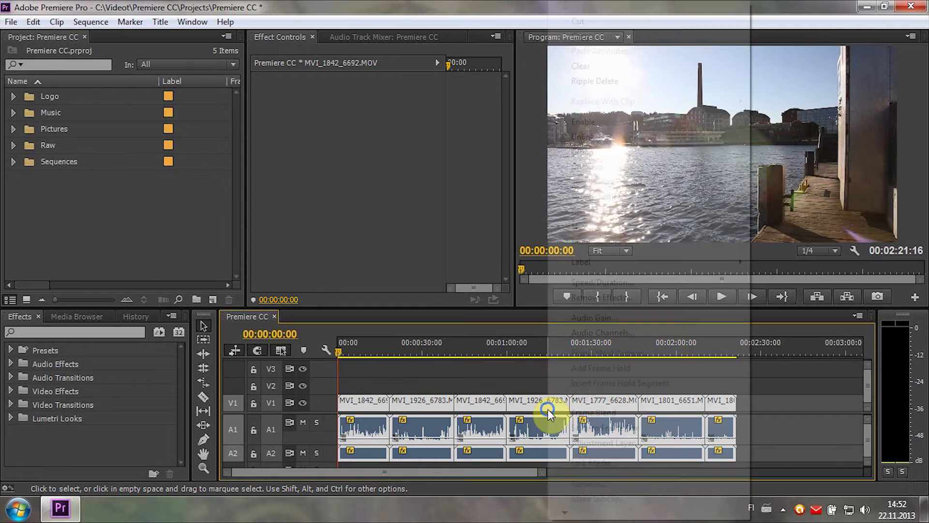
click(599, 318)
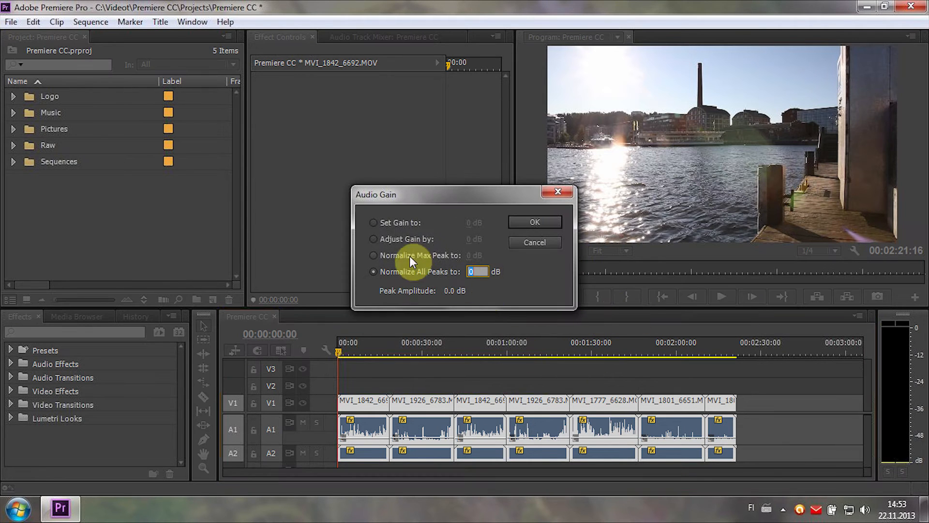
text(2)
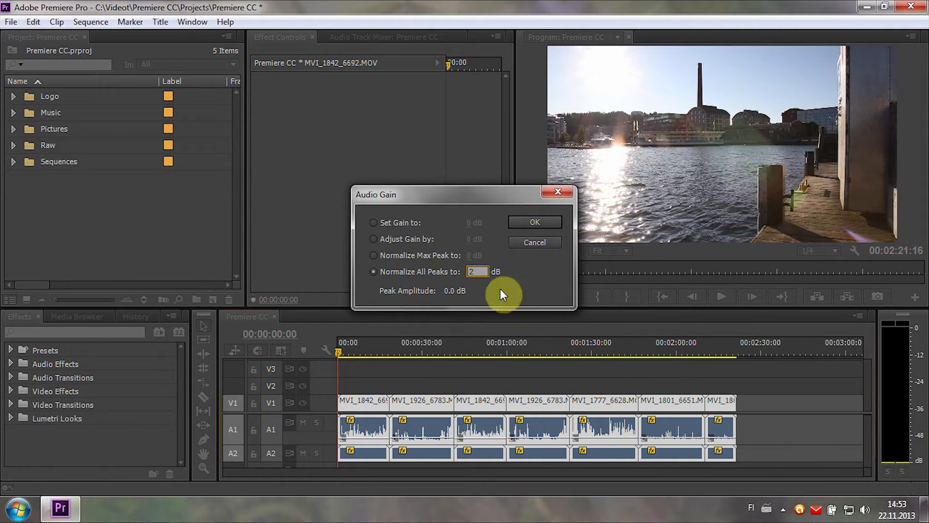
key(Return)
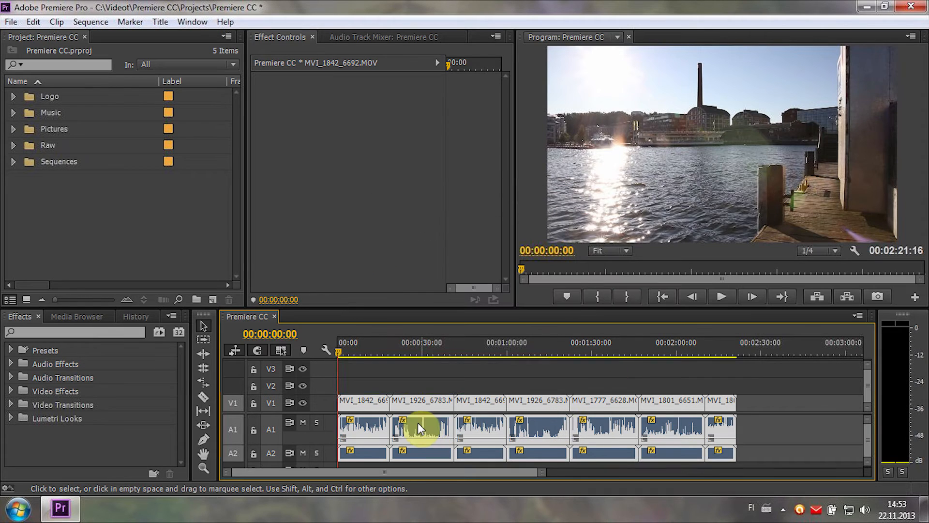
Turn on the duplicate frame markers in the timeline display settings
click(325, 350)
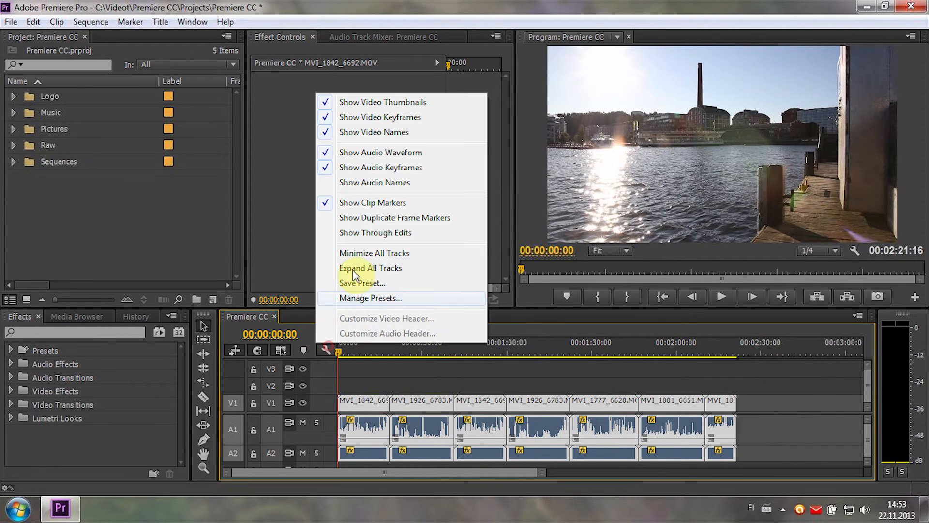
click(379, 219)
key(ctrl+a)
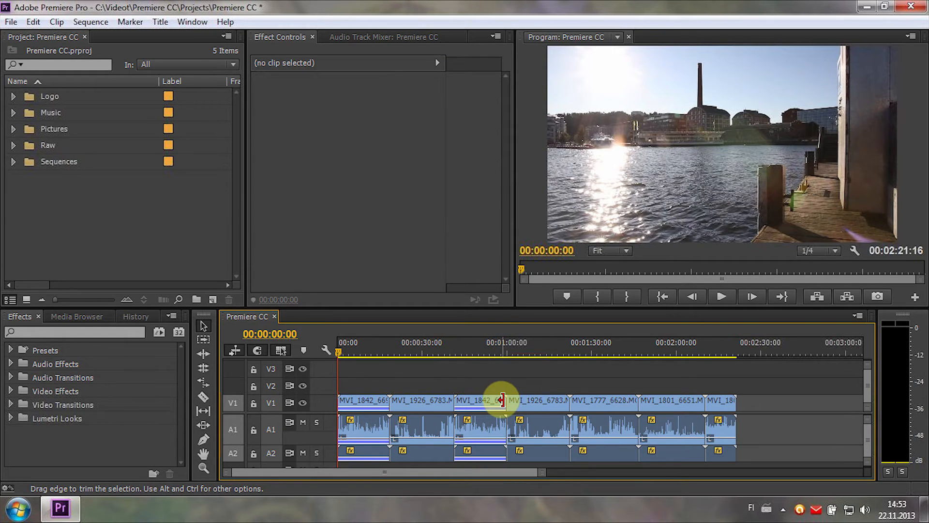
Paste a copy of the fourth clip past the end of the sequence and trim the original's end to about 00:01:13
click(556, 405)
key(ctrl+c)
click(786, 350)
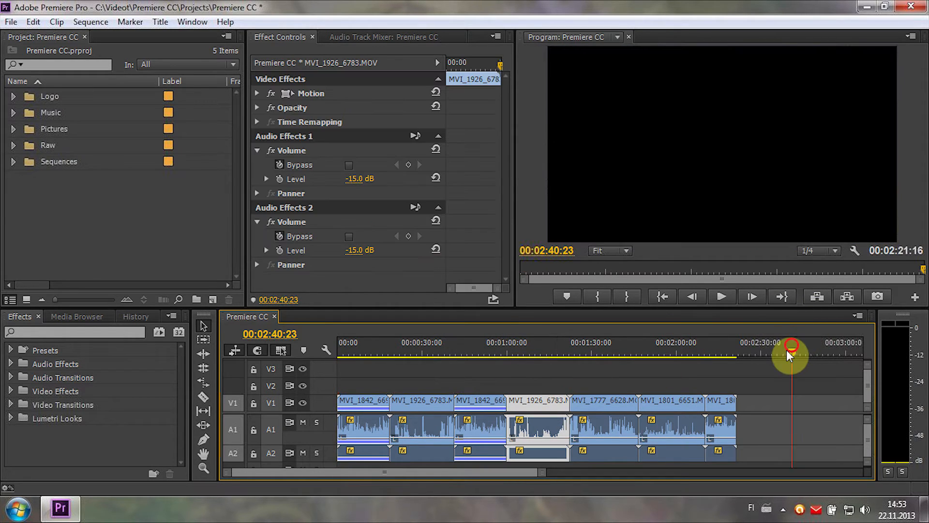
key(ctrl+v)
click(744, 377)
drag(569, 404, 541, 404)
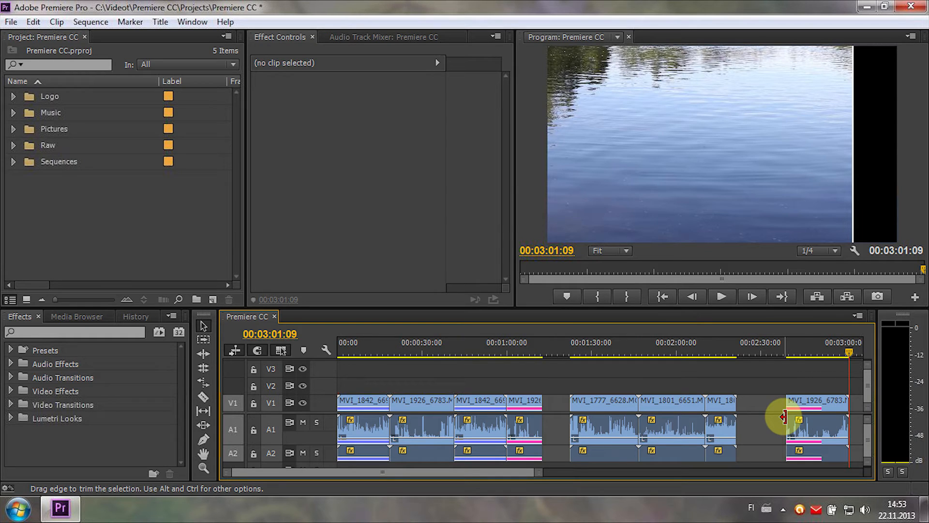
Apply a frame hold to the pasted clip at the end of the sequence and scrub through it to 00:02:52:06
right_click(799, 403)
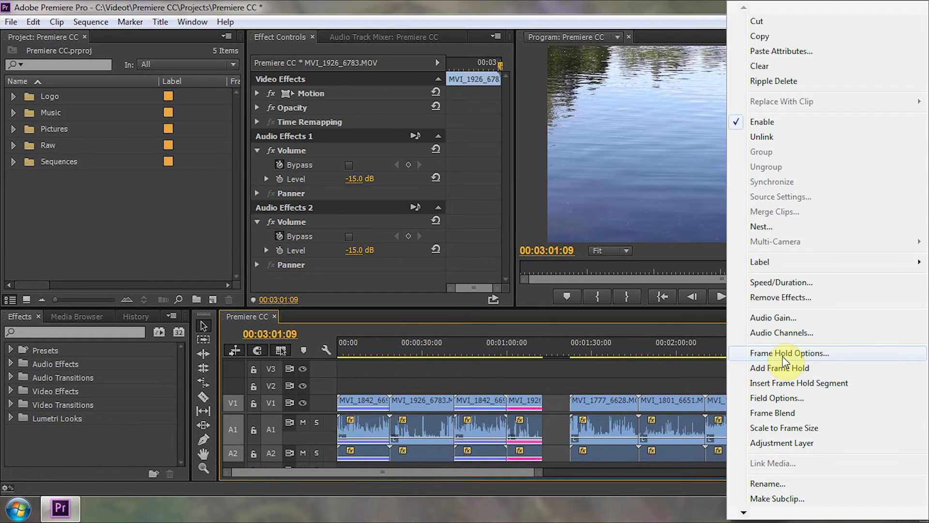
click(783, 357)
click(564, 242)
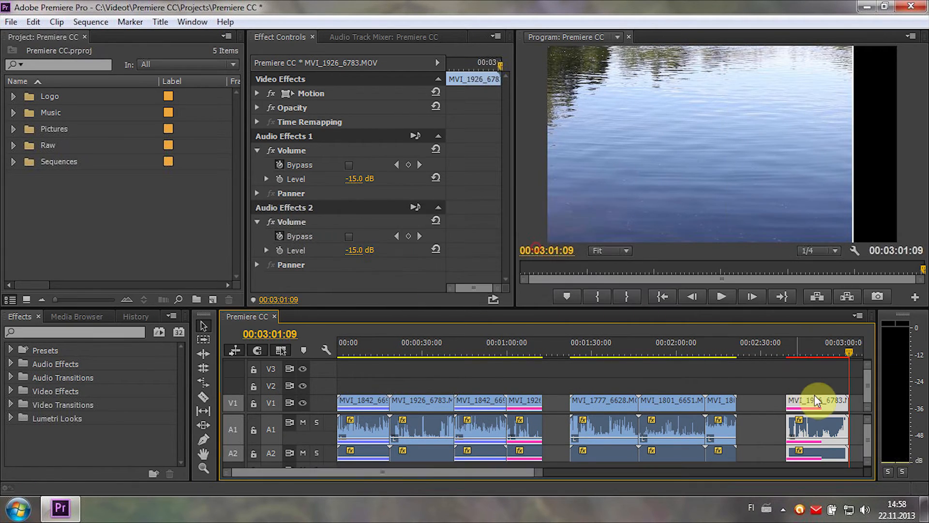
drag(787, 353, 824, 356)
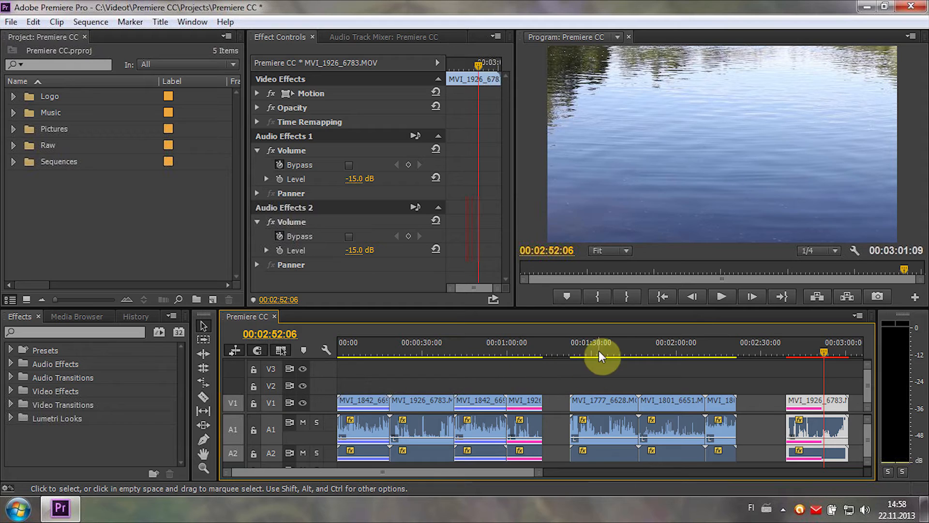
Apply the default transitions at the cut between MVI_1777_6628.MOV and MVI_1801_6651.MOV, accepting repeated frames
drag(600, 356, 638, 353)
right_click(639, 400)
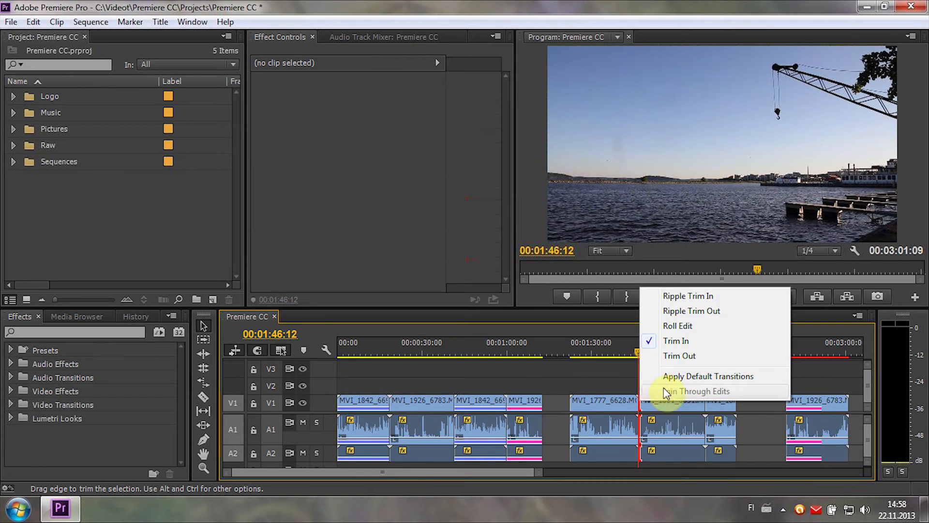
click(678, 381)
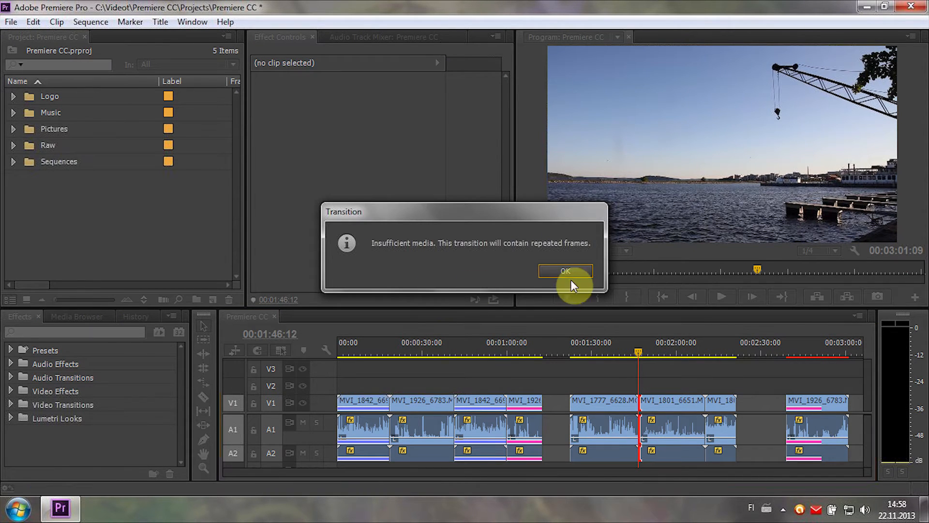
click(571, 275)
key(=)
key(=)
key(=)
key(=)
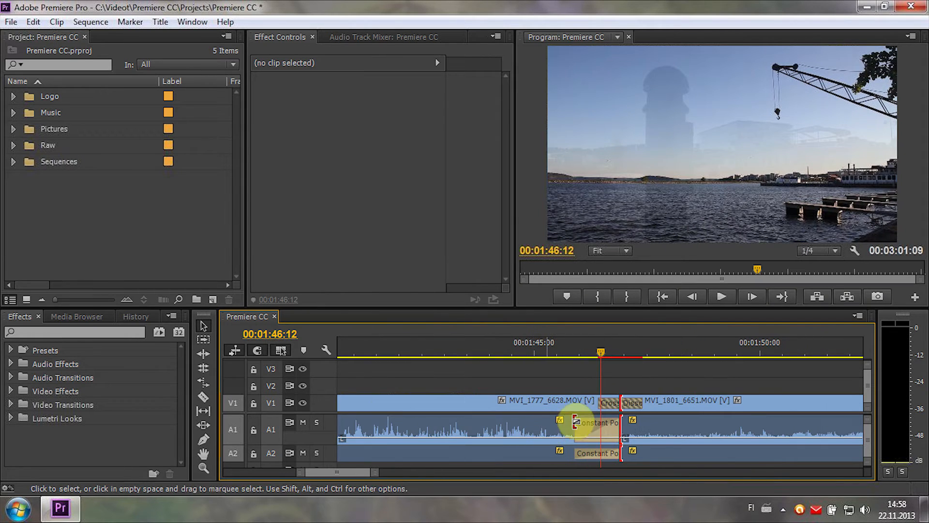
Expand the Dissolve group of the video transitions to examine which transition is the default
click(11, 405)
click(18, 431)
scroll(43, 442, down, 1)
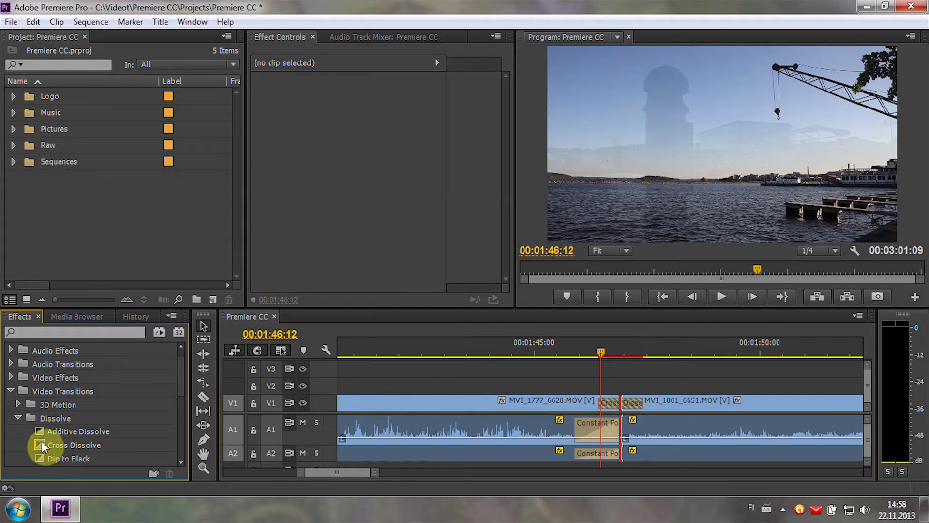
Add the default video transition and the default audio transition at the cut between MVI_1801_6651.MOV and MVI_1803_6653.MOV
key(minus)
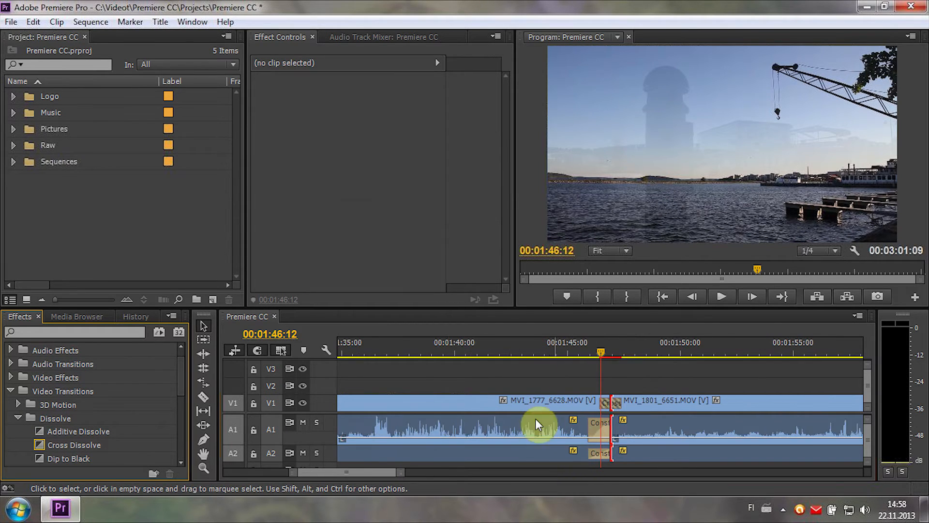
key(minus)
key(minus)
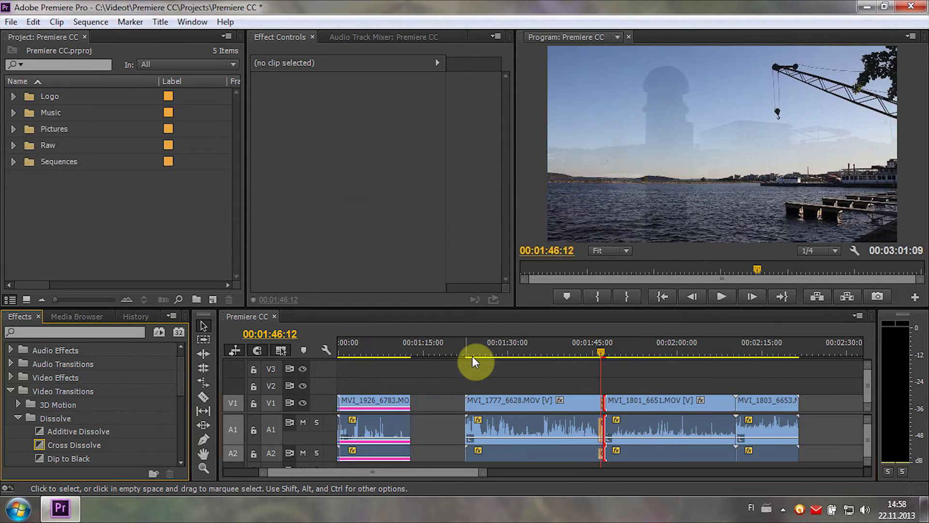
click(735, 348)
key(equal)
key(equal)
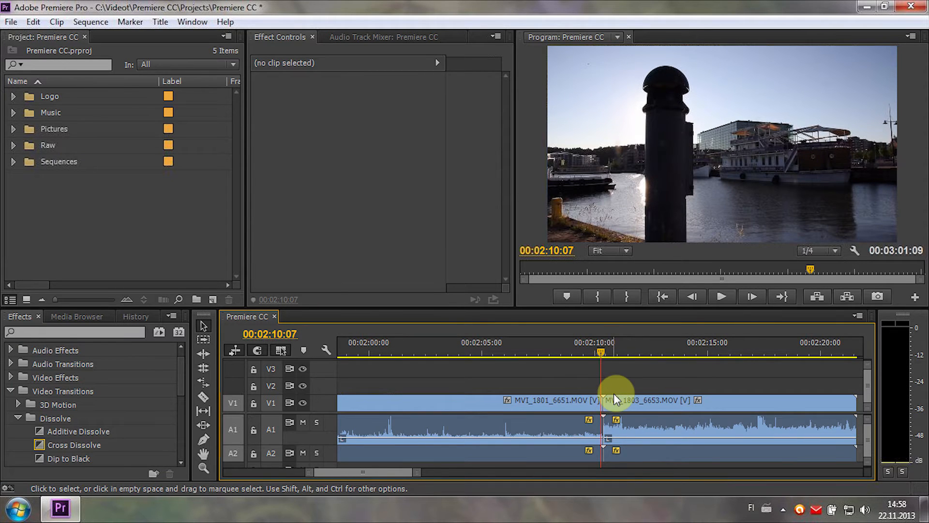
key(ctrl+d)
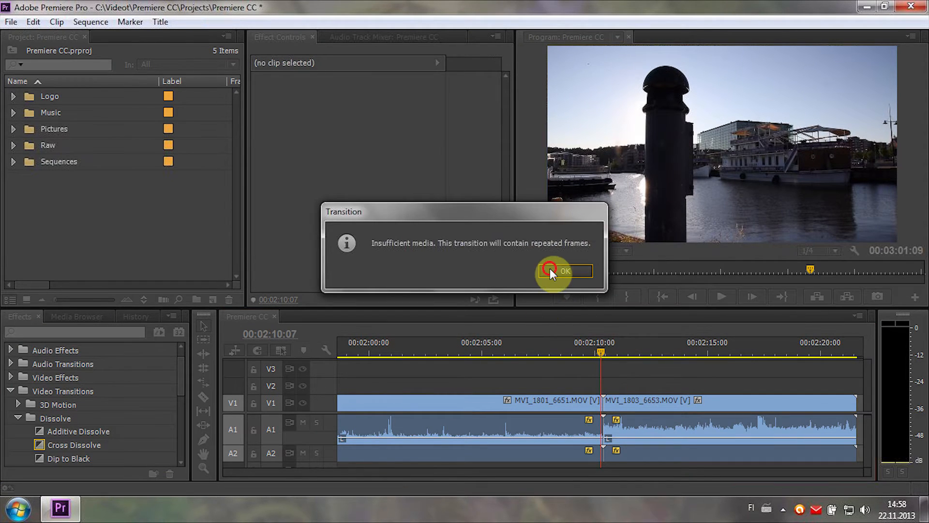
click(550, 269)
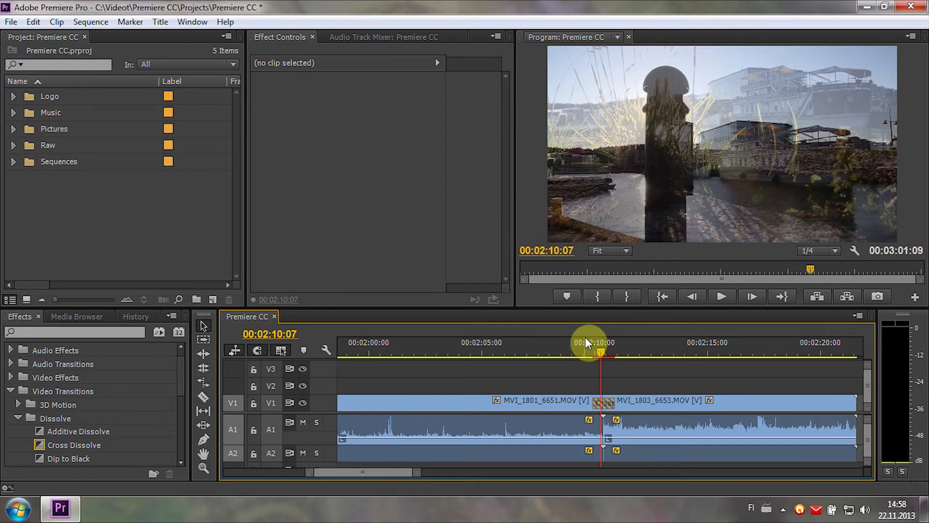
key(ctrl+shift+d)
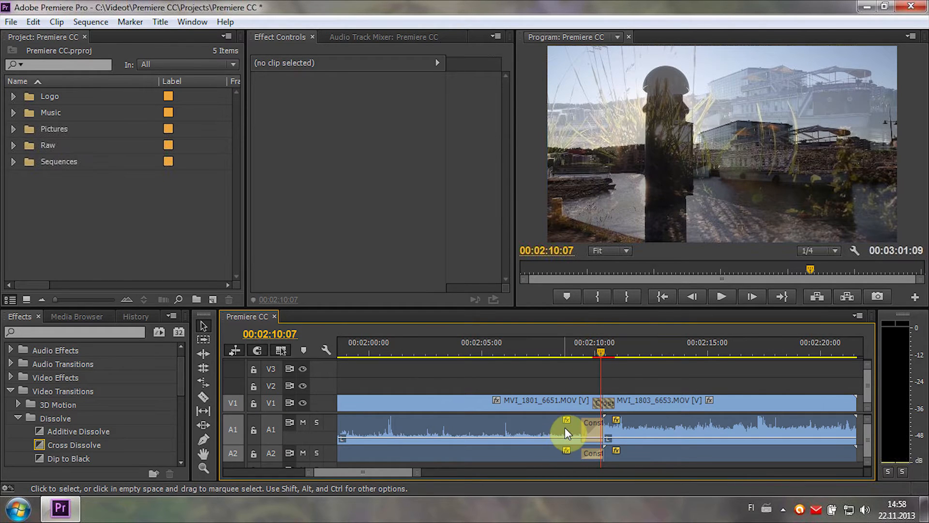
Select the edit points of the clips across the whole sequence and apply the default transitions to them all at once
key(minus)
key(minus)
key(minus)
key(minus)
drag(578, 374, 298, 453)
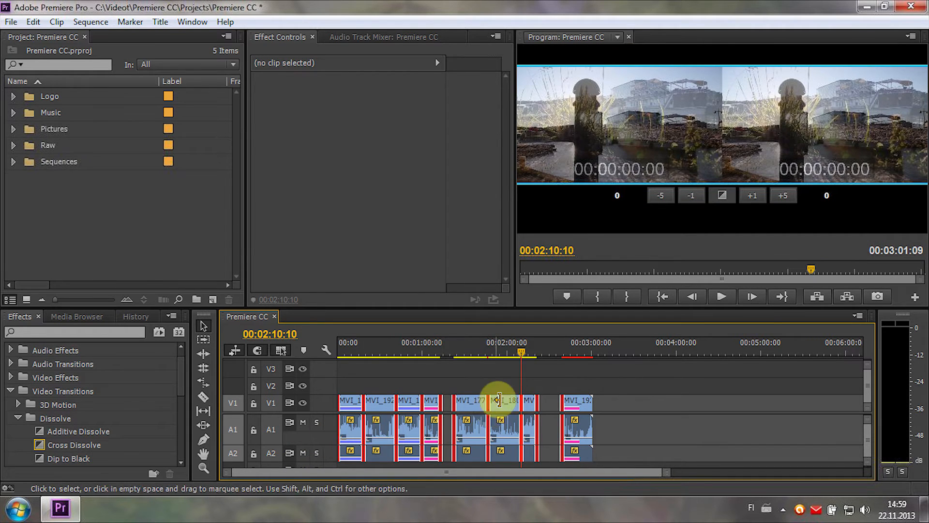
right_click(491, 403)
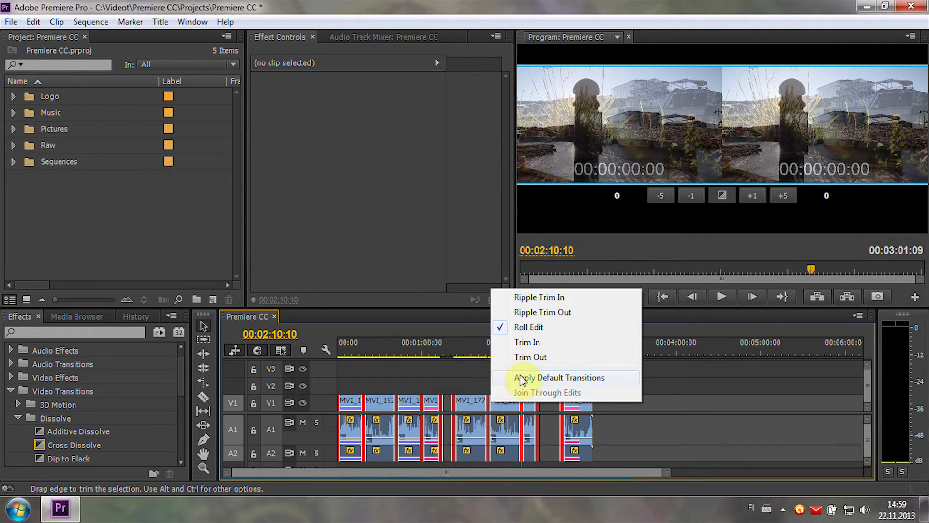
click(522, 378)
click(562, 266)
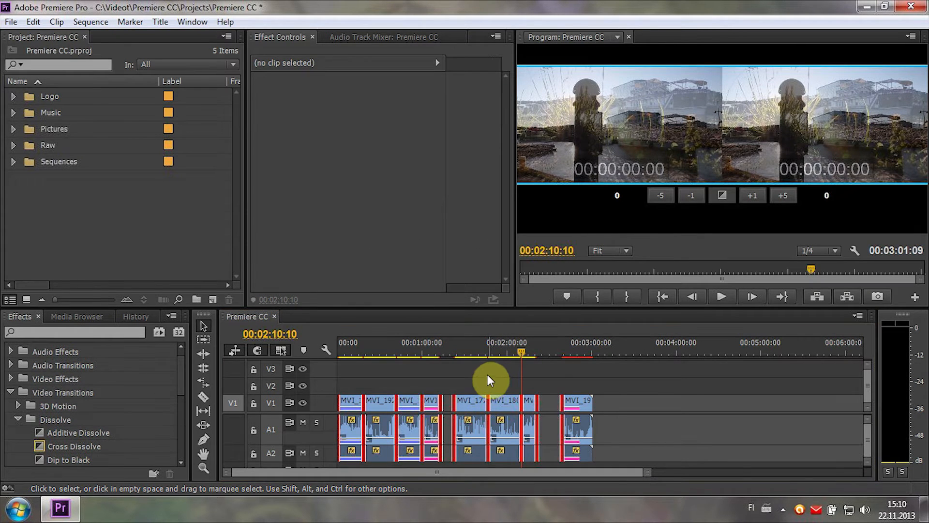
Create a new title named sdasd with the default video settings and close the titler without adding text
right_click(44, 199)
mouse_move(104, 246)
click(169, 288)
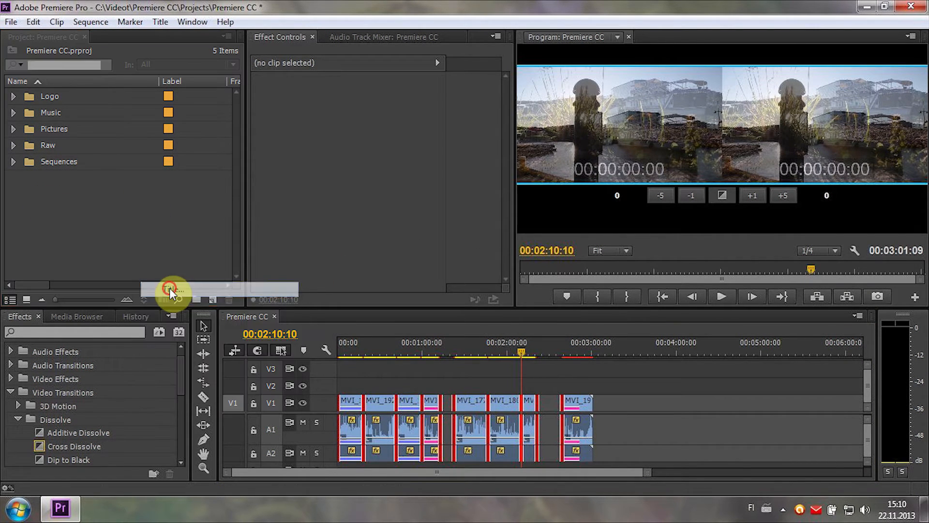
text(sdasd)
click(466, 317)
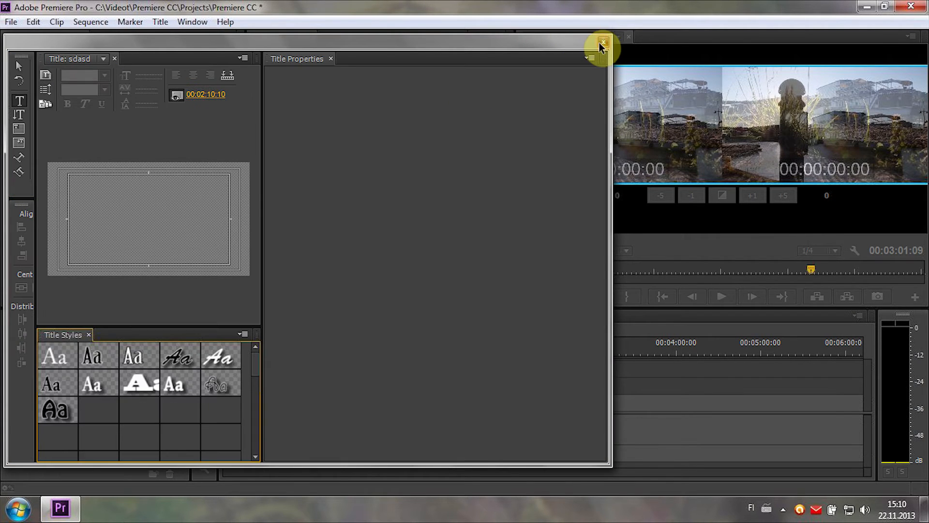
click(603, 42)
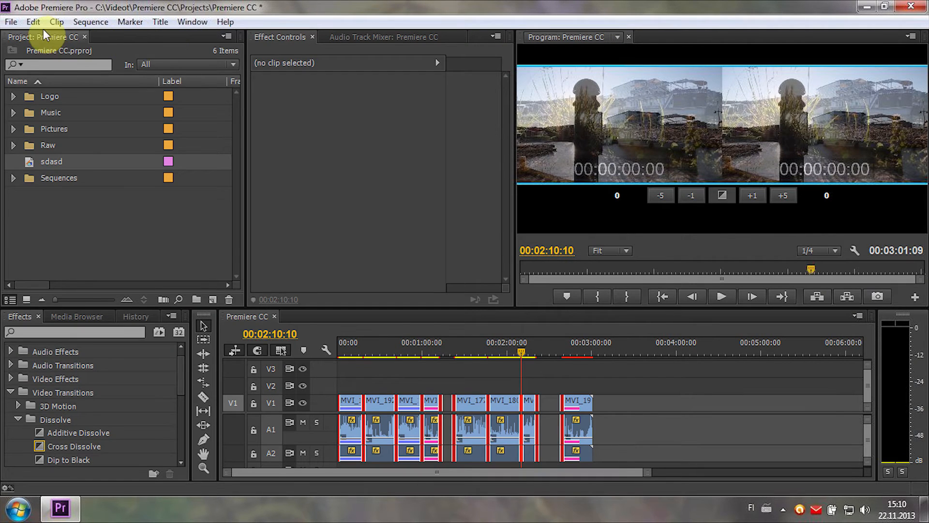
Set the Still Image Default Duration to 300 frames in the General preferences
click(33, 22)
mouse_move(97, 391)
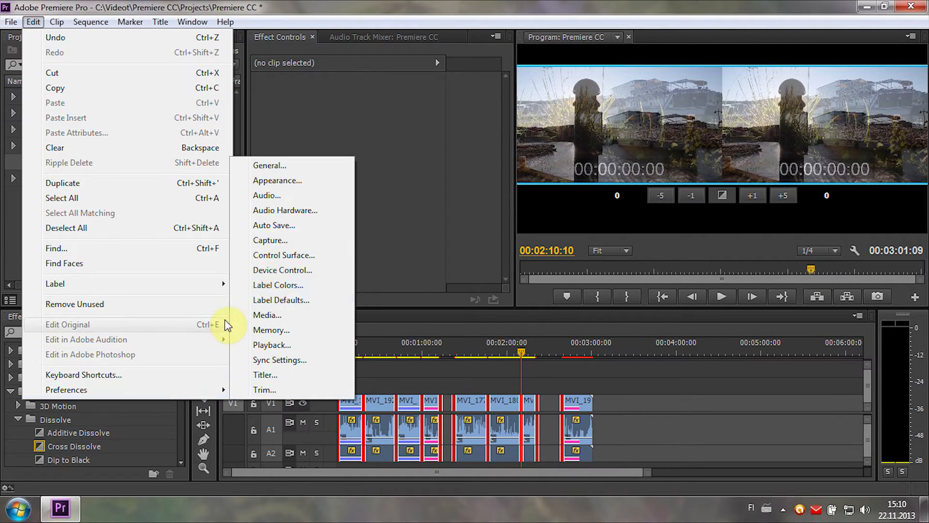
click(273, 166)
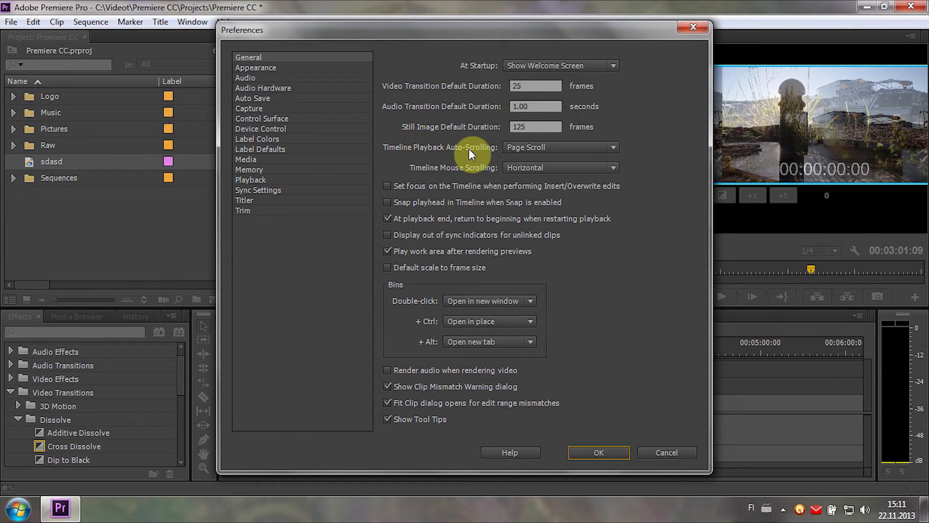
double_click(534, 130)
text(300)
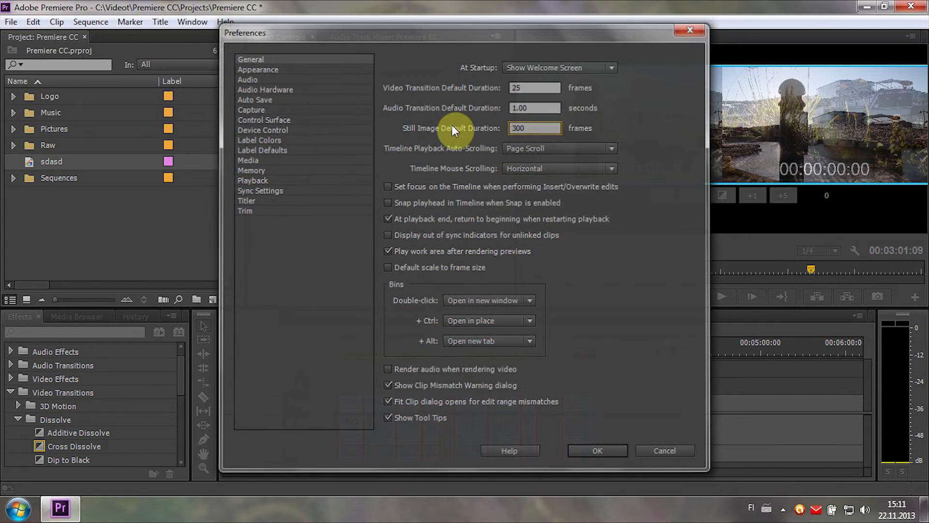
key(Return)
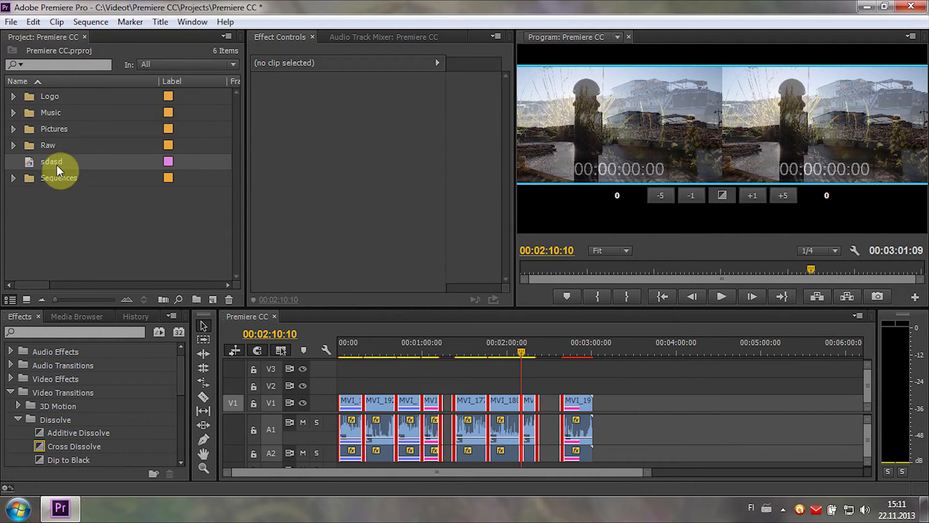
Create an empty title named dsadad and place both titles on V1 at about 00:04:10, past the last clip
right_click(68, 197)
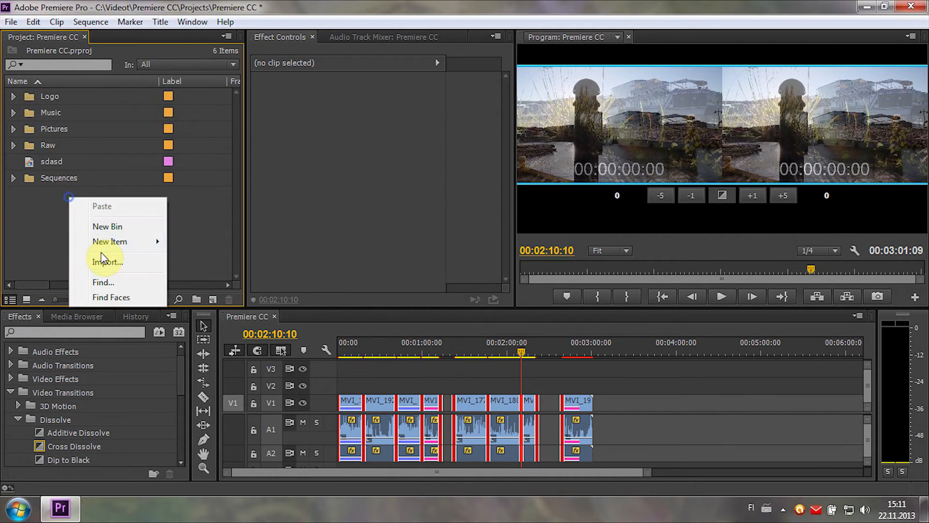
mouse_move(121, 242)
click(208, 287)
text(dsadad)
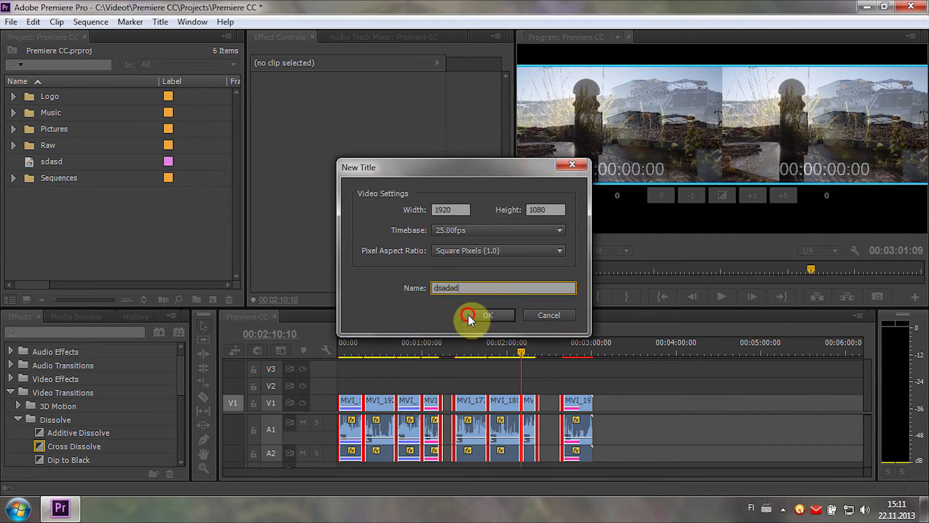
click(469, 314)
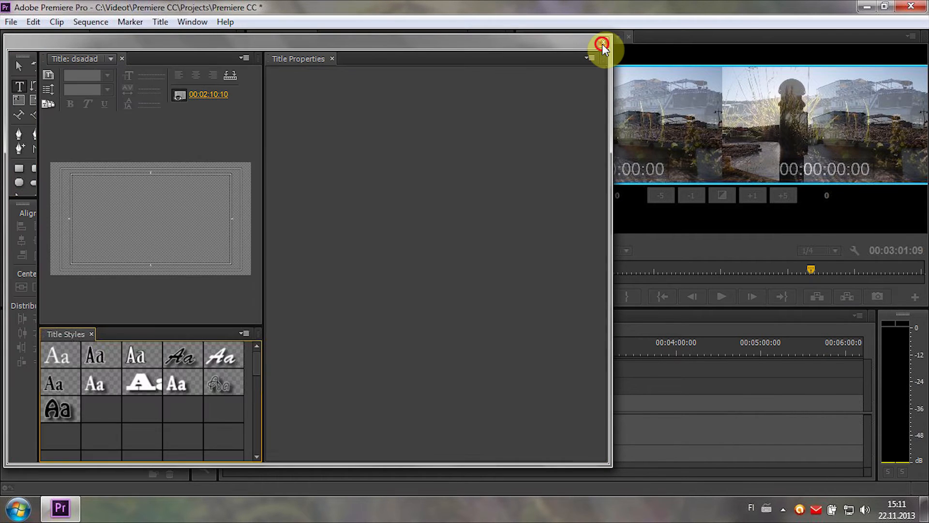
click(603, 43)
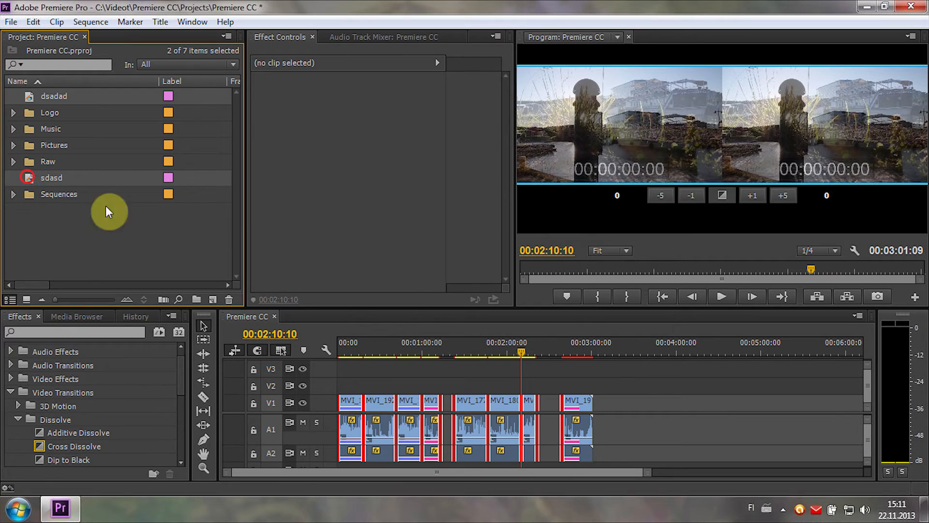
drag(106, 205, 703, 412)
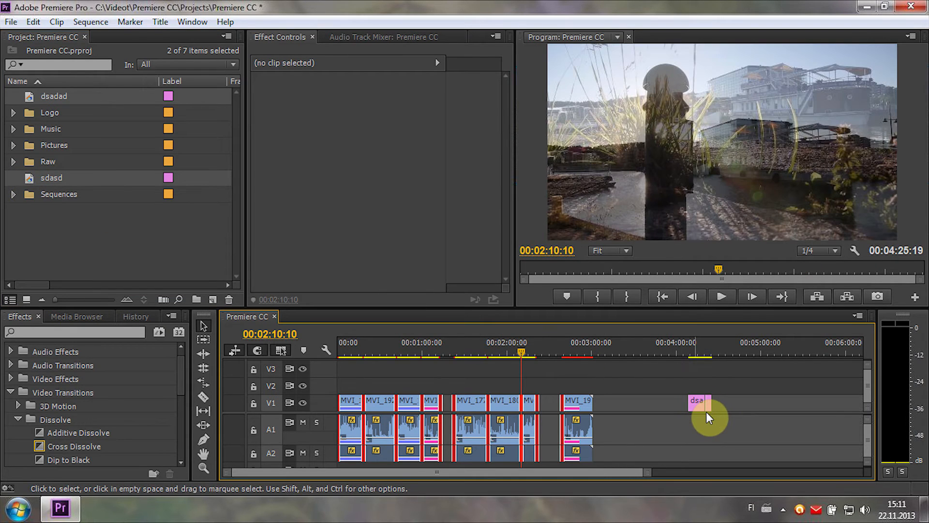
click(86, 247)
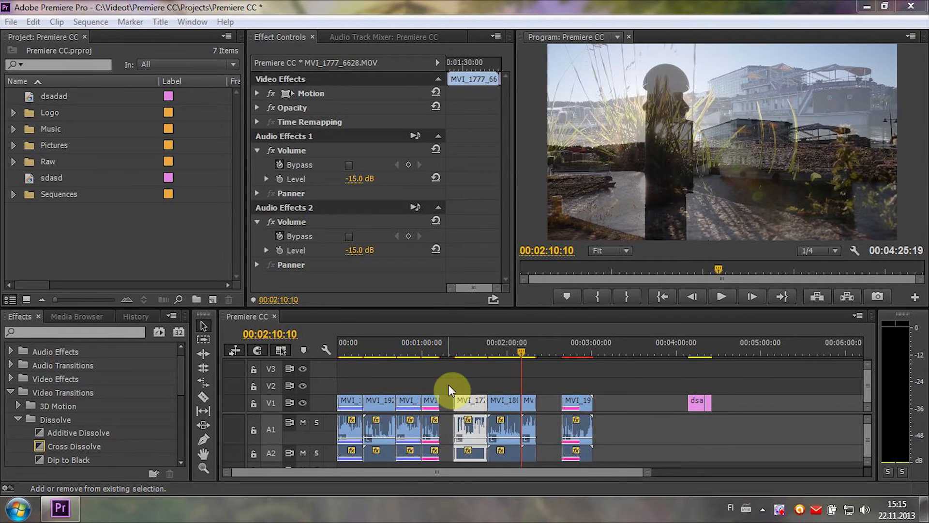
Find the Crop effect by searching for cro and apply it to the third clip on V1, MVI_1842_6692.MOV
click(470, 348)
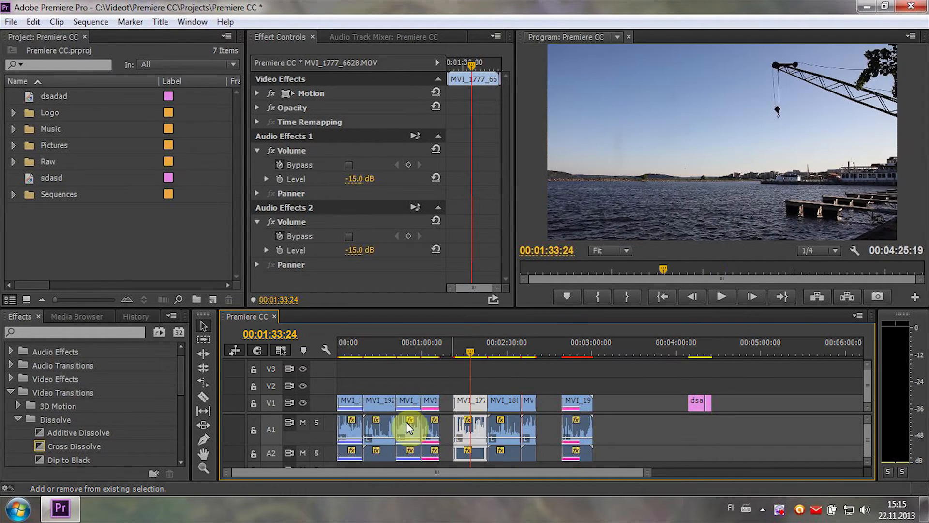
click(63, 332)
text(cro)
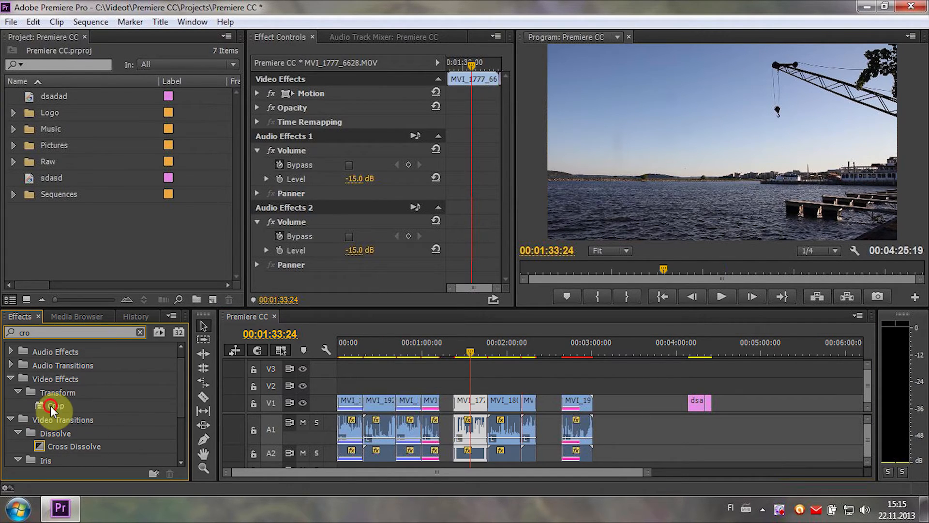
drag(55, 406, 403, 408)
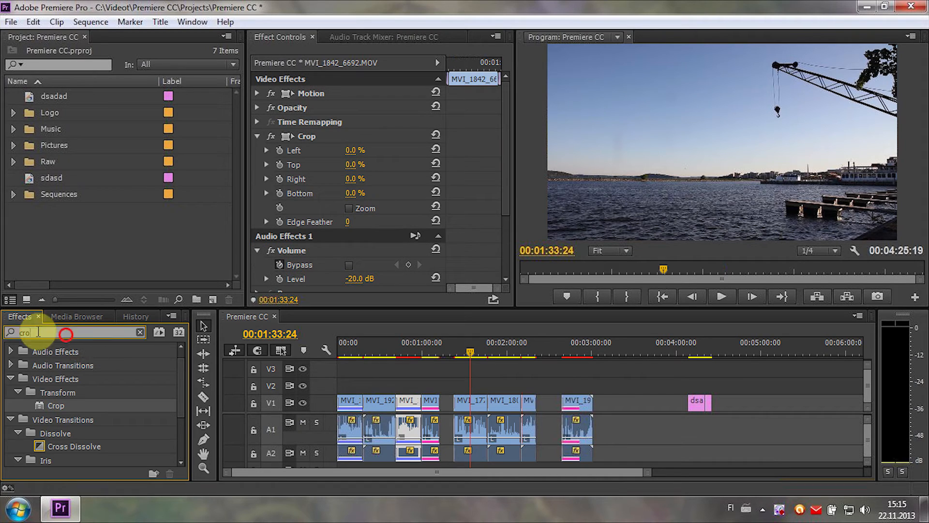
Find the Four-Point Garbage Matte effect by searching for fou and apply it to MVI_1926_6783.MOV, the second clip on V1
click(4, 332)
text(fou)
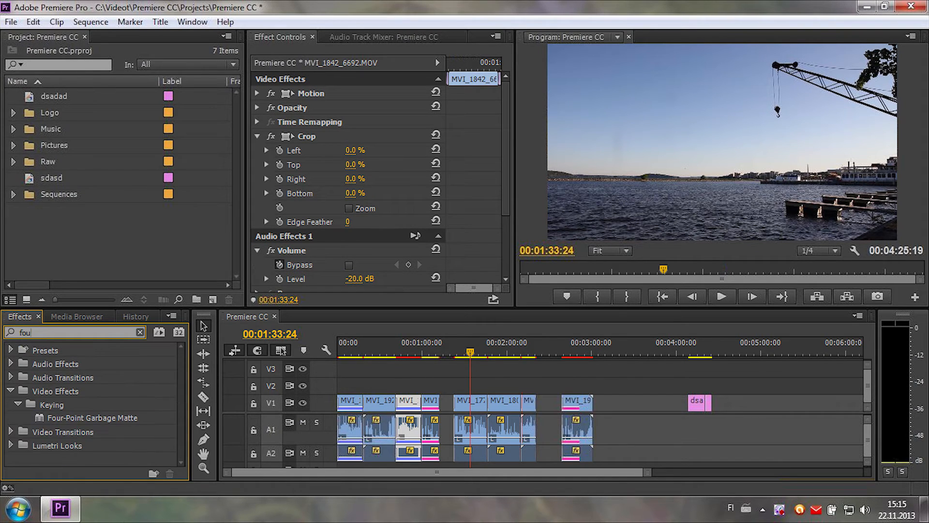
drag(91, 418, 384, 402)
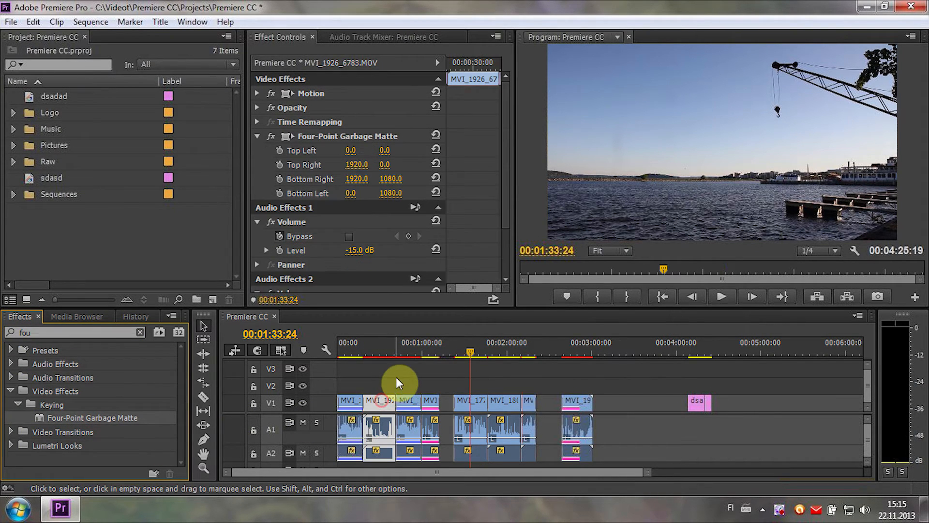
Place the playhead at 00:00:47:17 on the third clip, MVI_1842_6692.MOV, and set its Crop Left value to 31.0 %
click(375, 349)
click(405, 349)
click(408, 405)
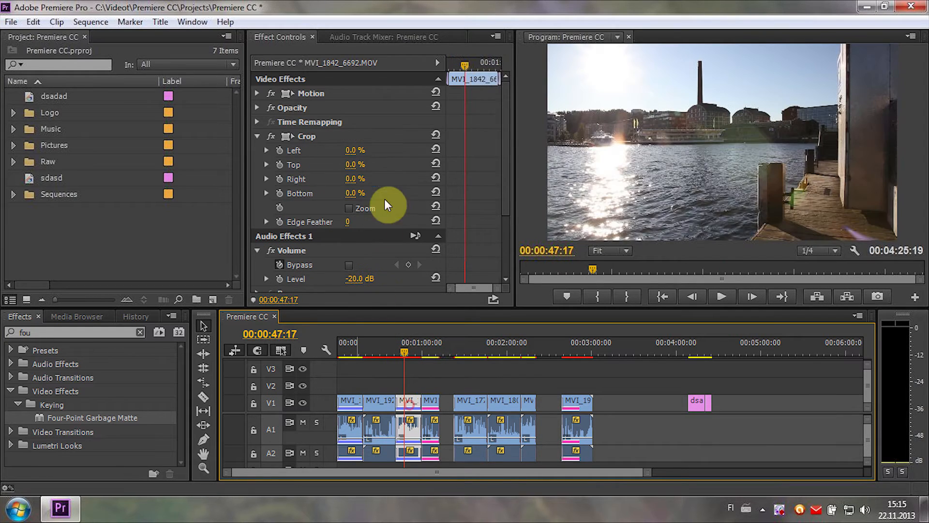
drag(357, 150, 371, 150)
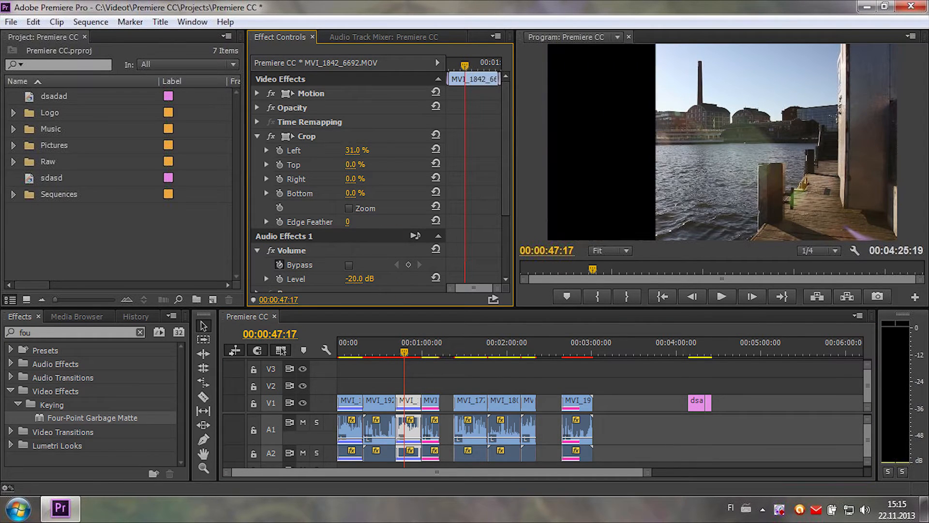
Reshape the third clip's crop frame directly on the program image to about 8.4 % Left and 5.5 % Bottom
click(383, 402)
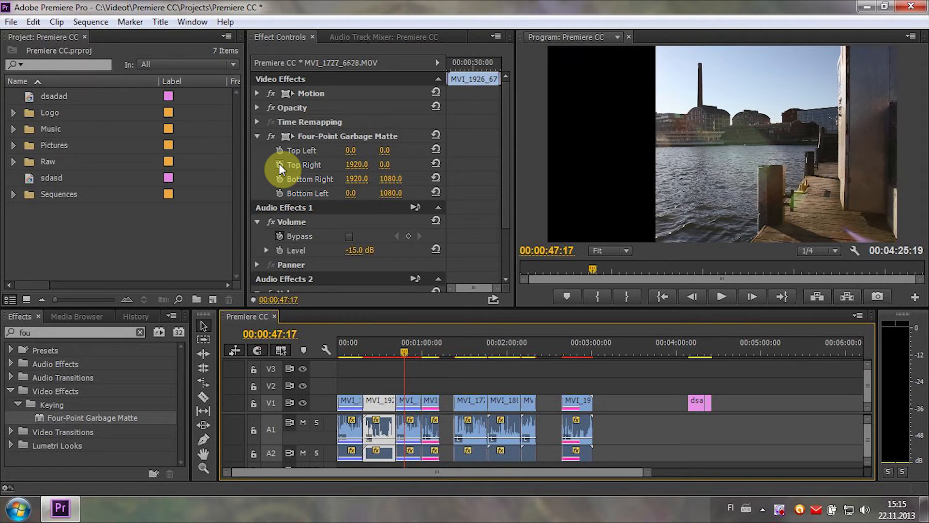
click(405, 404)
click(306, 136)
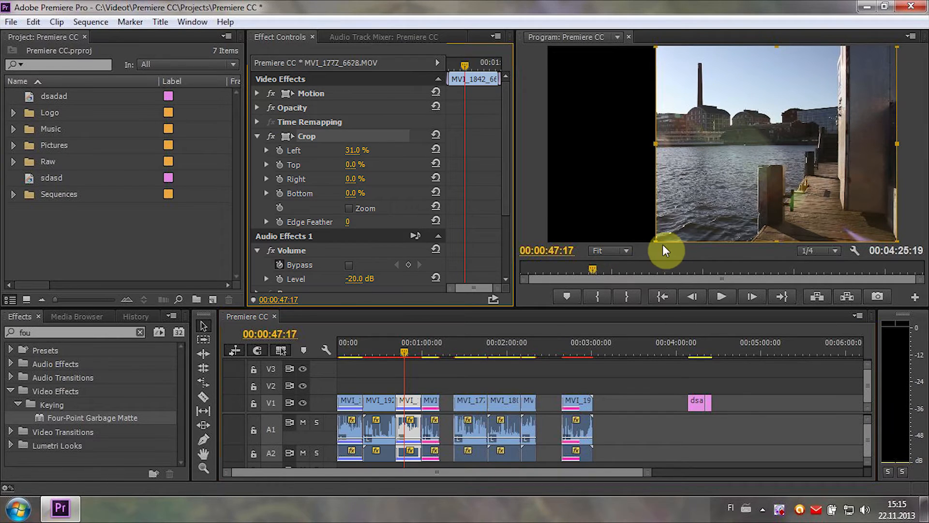
drag(653, 240, 577, 232)
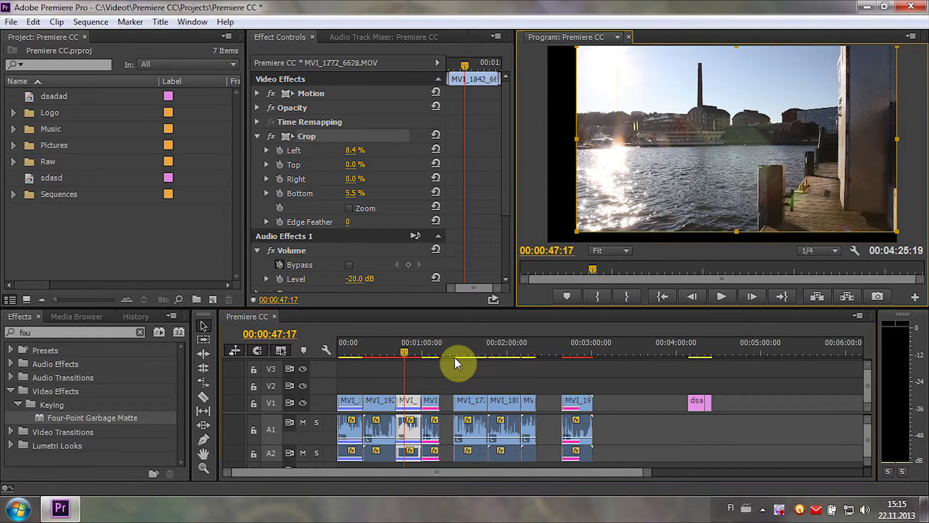
Try a speed of 10000 % in the Clip Speed / Duration settings of the third clip and cancel the change
click(411, 400)
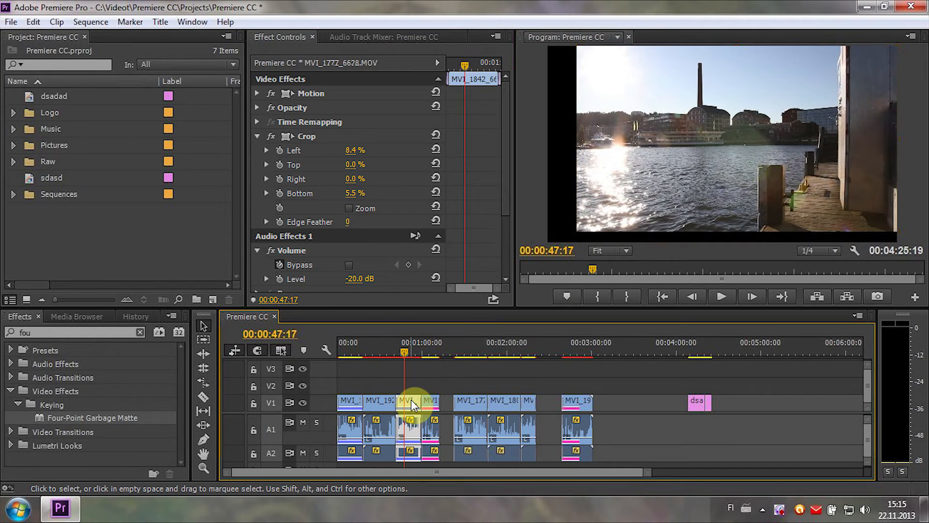
key(ctrl+r)
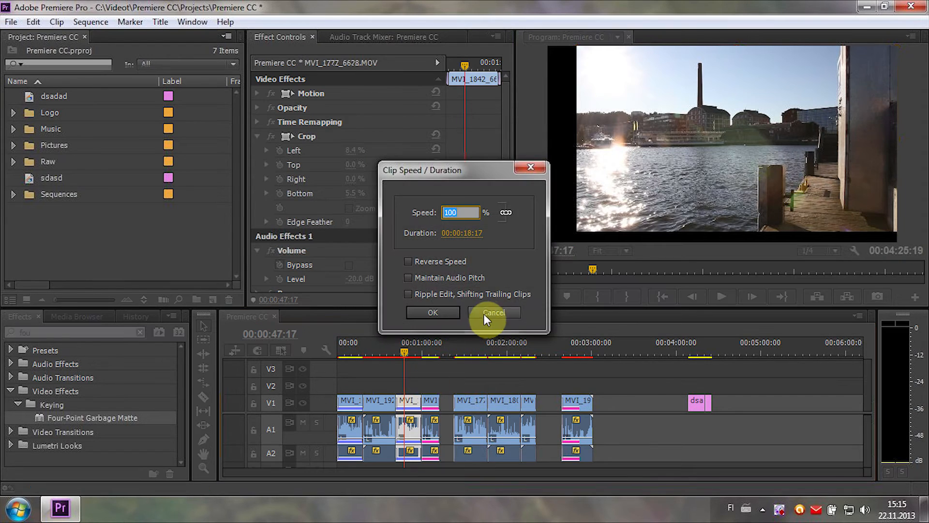
key(Escape)
right_click(412, 400)
click(483, 281)
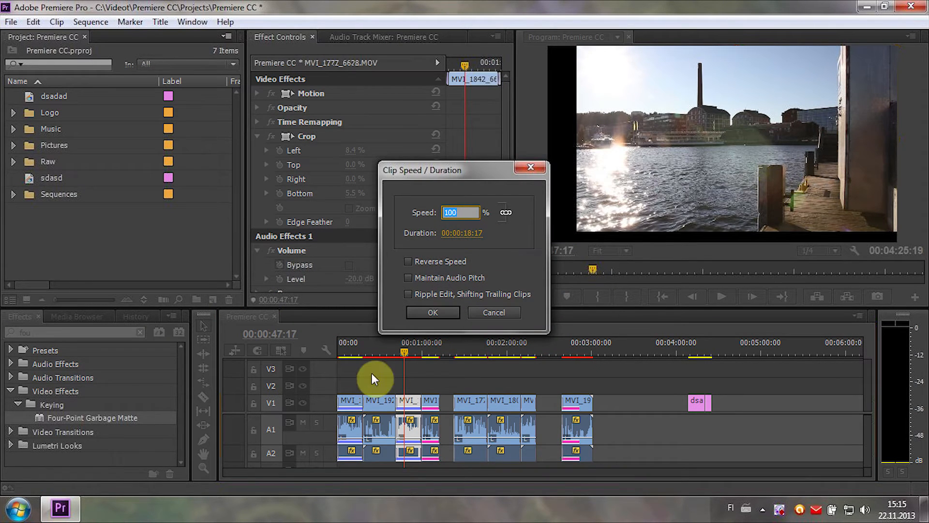
text(1)
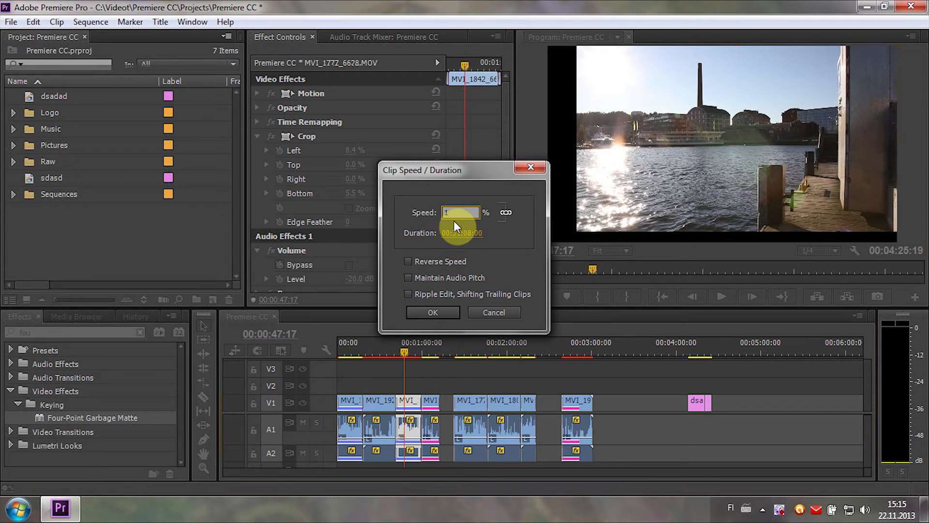
text(0000)
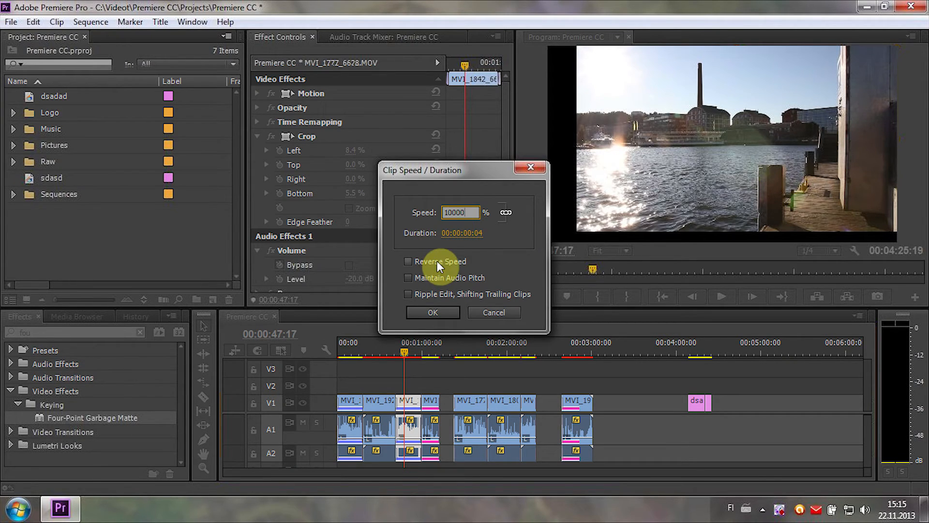
click(500, 313)
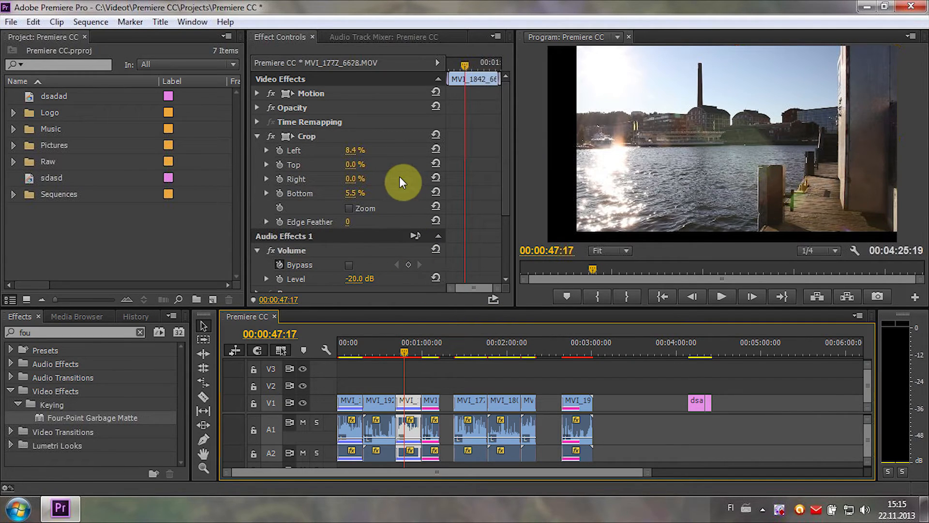
Reveal the third clip's Time Remapping settings, collapse its Crop settings, and add a Speed keyframe at 00:00:47:05
click(257, 122)
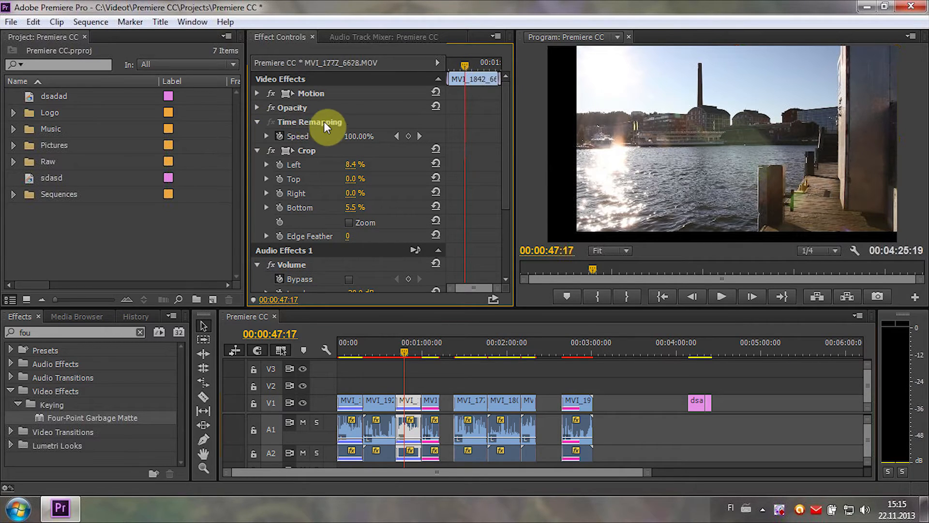
click(257, 150)
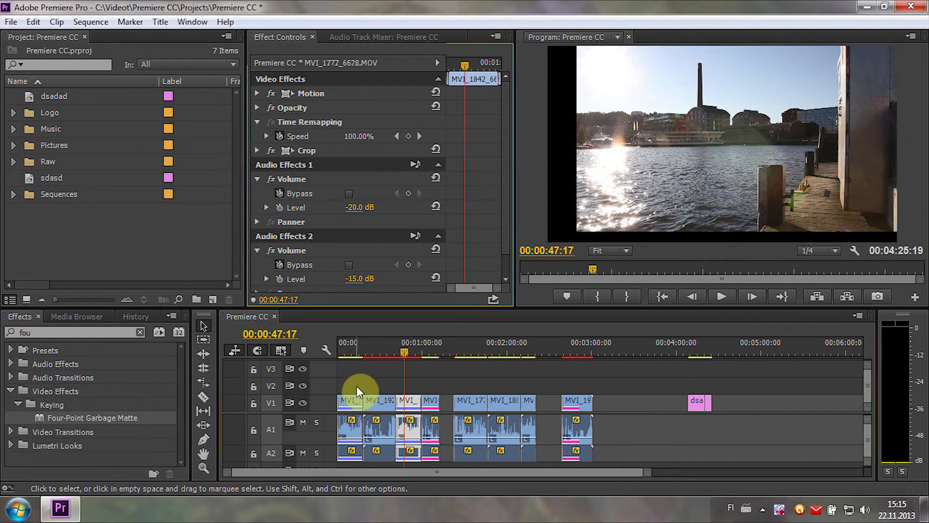
click(404, 353)
key(=)
key(=)
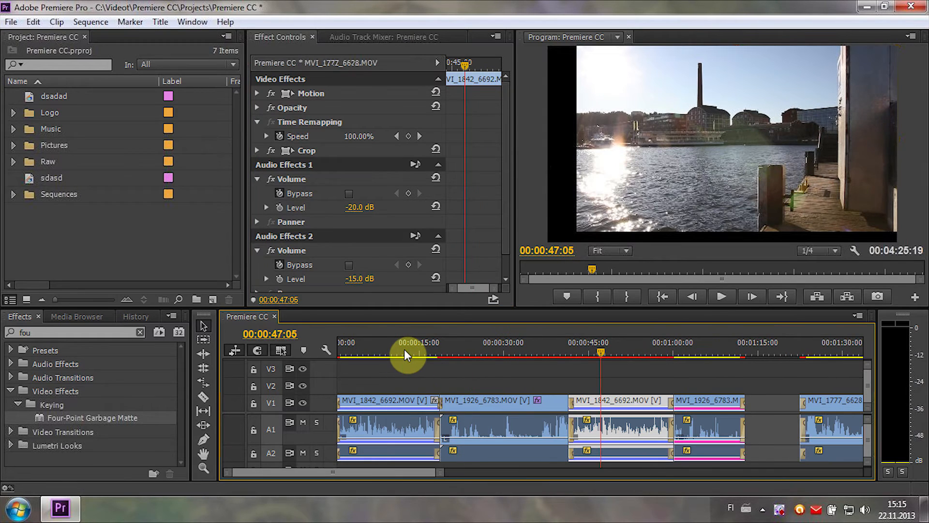
click(408, 136)
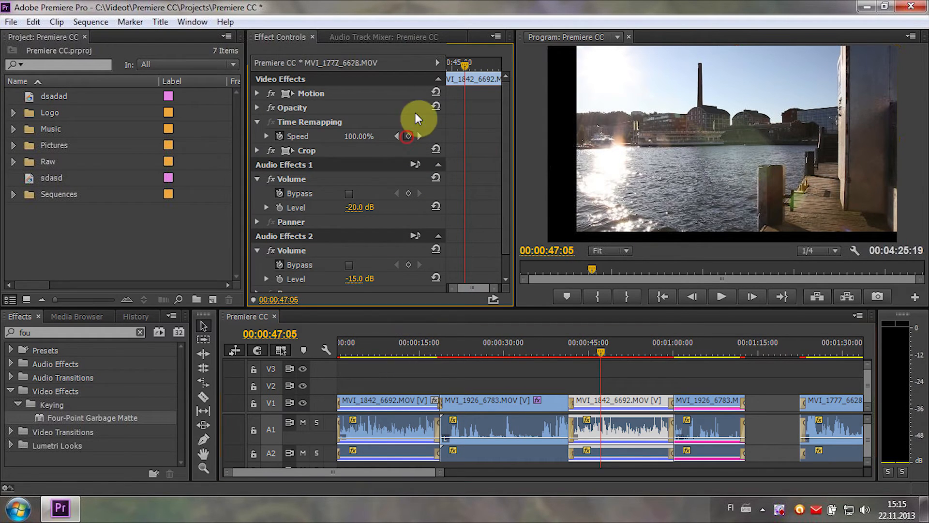
Add a second Time Remapping Speed keyframe to the clip at 00:00:50:18
click(490, 63)
drag(490, 63, 485, 63)
click(408, 136)
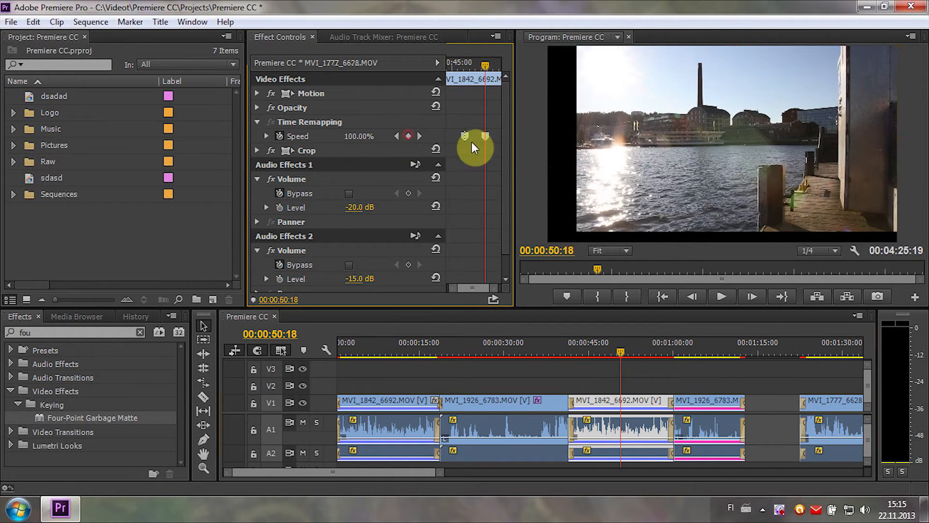
Undo the third clip's speed change and delete the clip directly after it on the timeline
click(266, 136)
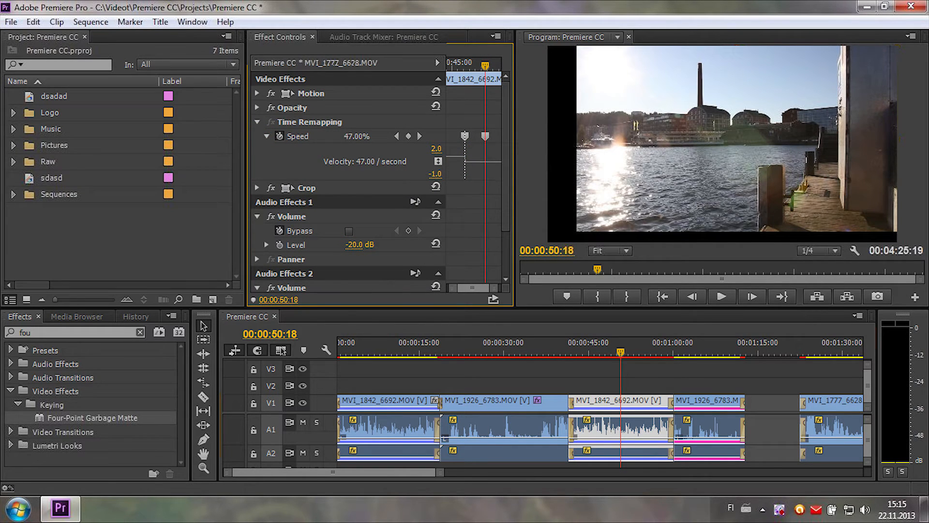
key(ctrl+z)
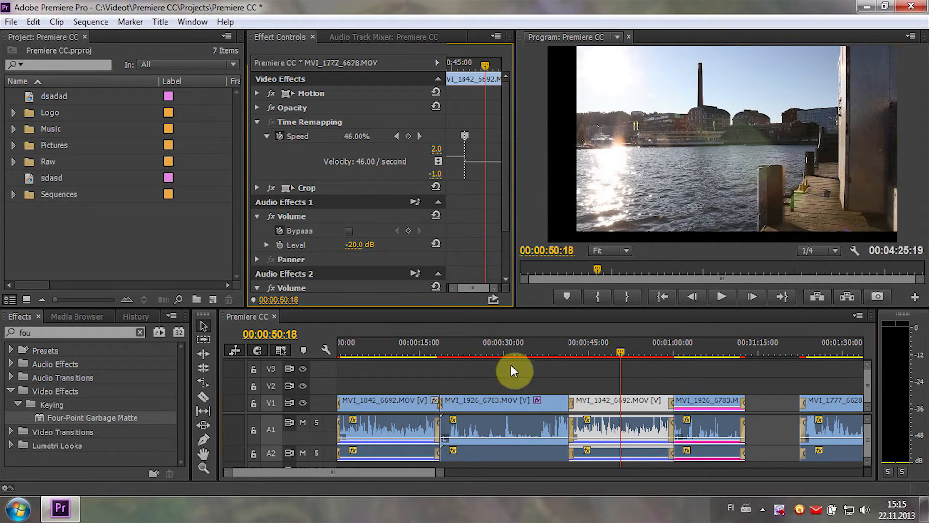
click(696, 399)
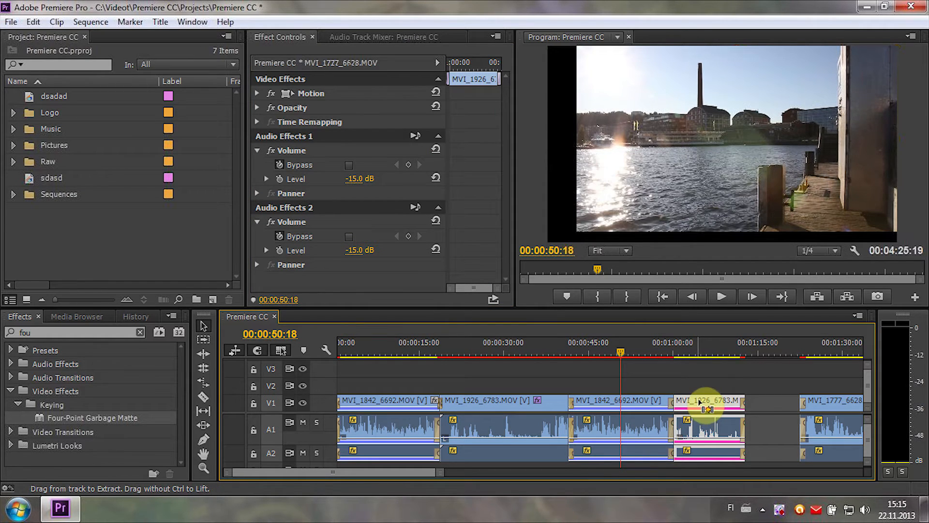
key(Delete)
Lower the speed between the third clip's two Speed keyframes to 54 % and split the second keyframe into a gradual ramp
click(650, 403)
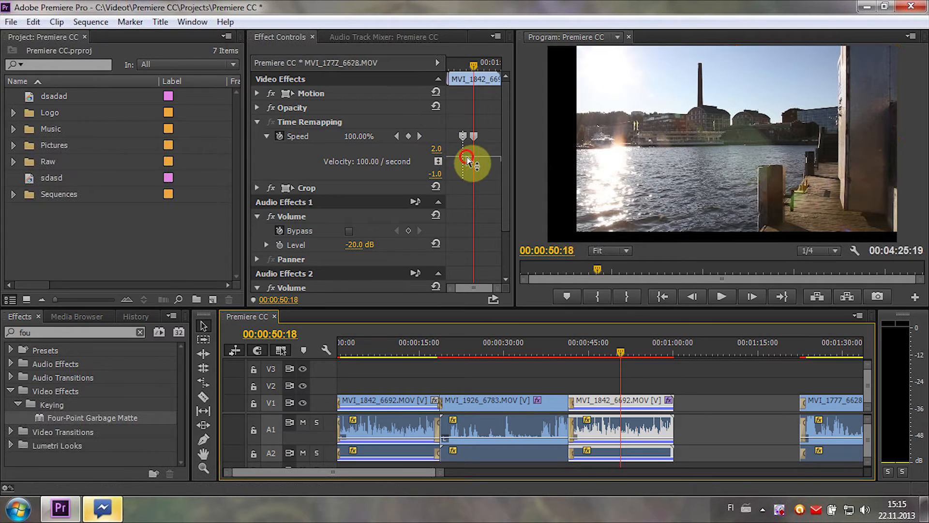
drag(467, 160, 473, 197)
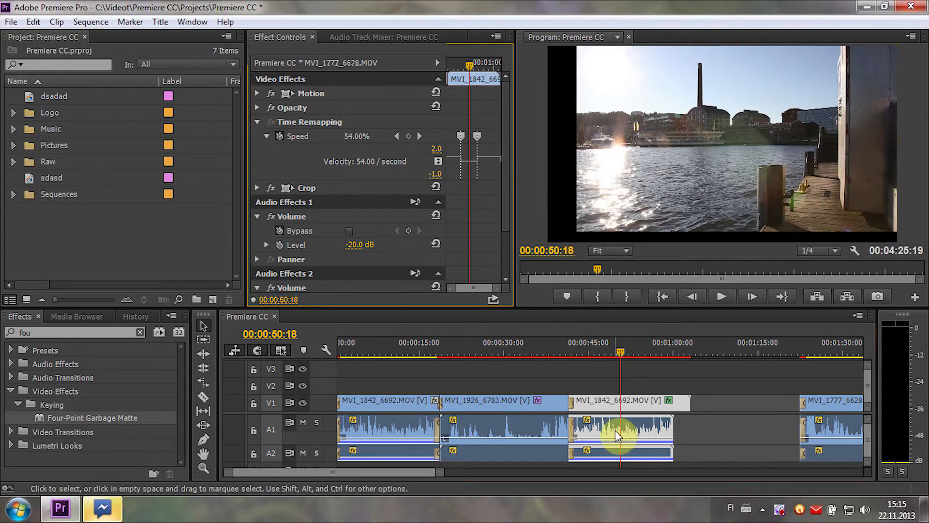
drag(479, 137, 489, 165)
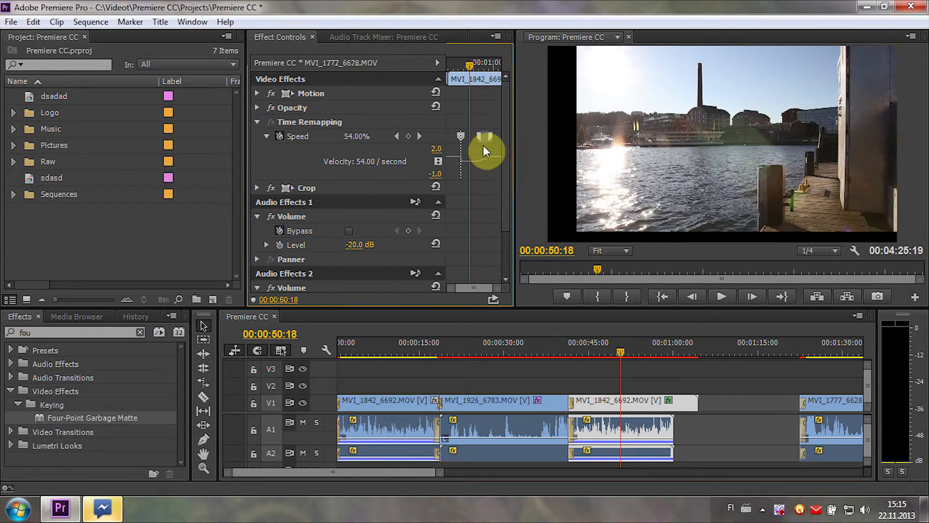
click(484, 136)
click(489, 136)
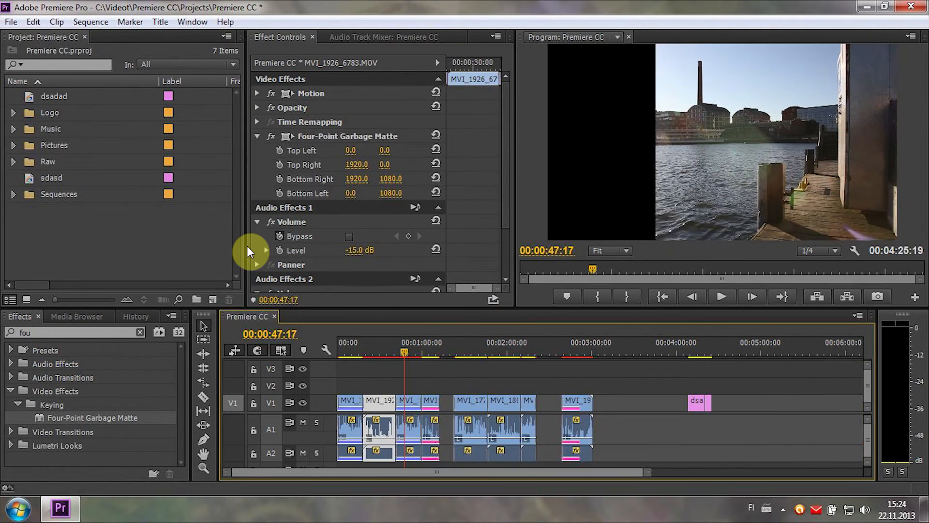
Stack MVI_1801_6651.MOV on V2 above the clip preceding it and set it to Color Dodge at 50 % opacity
drag(503, 404, 470, 386)
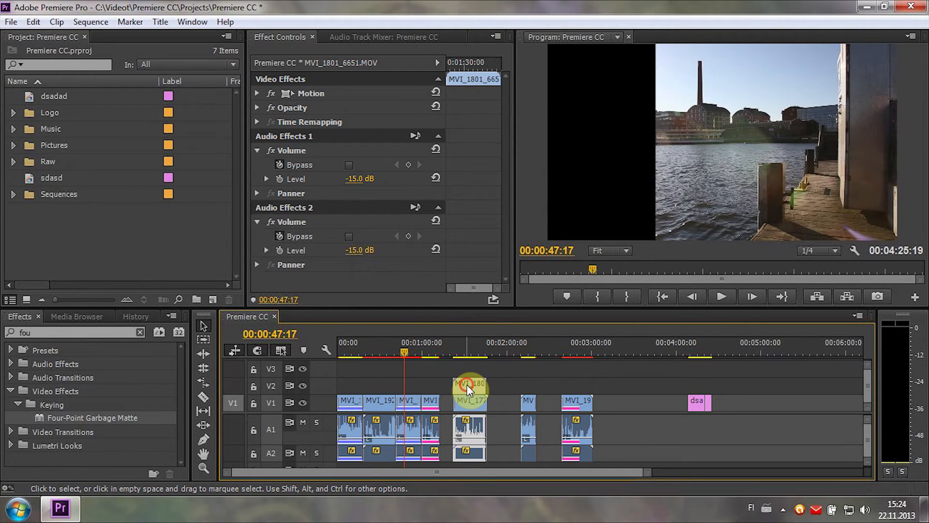
click(257, 109)
click(370, 136)
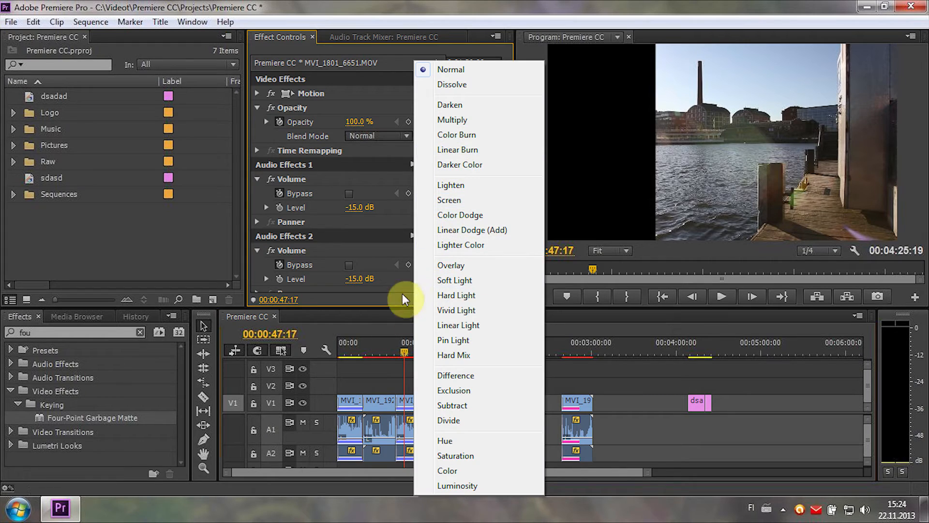
click(459, 215)
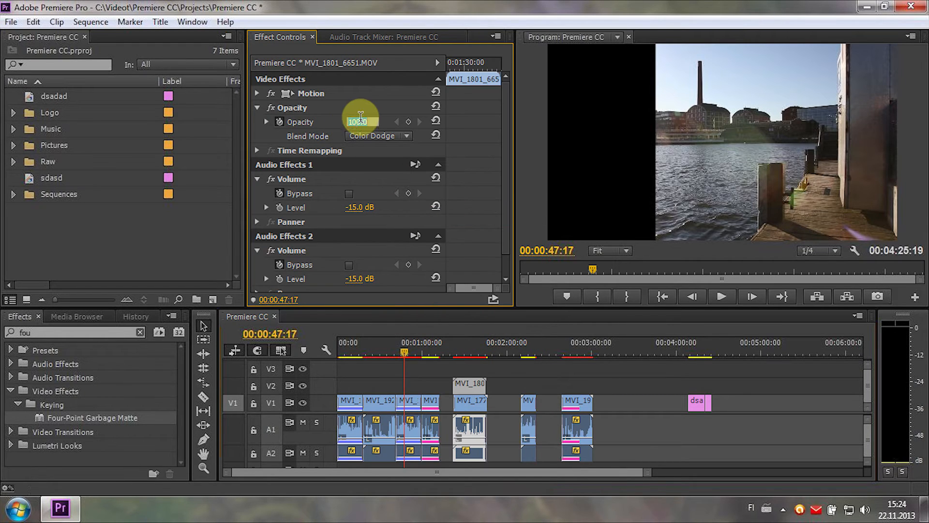
key(Return)
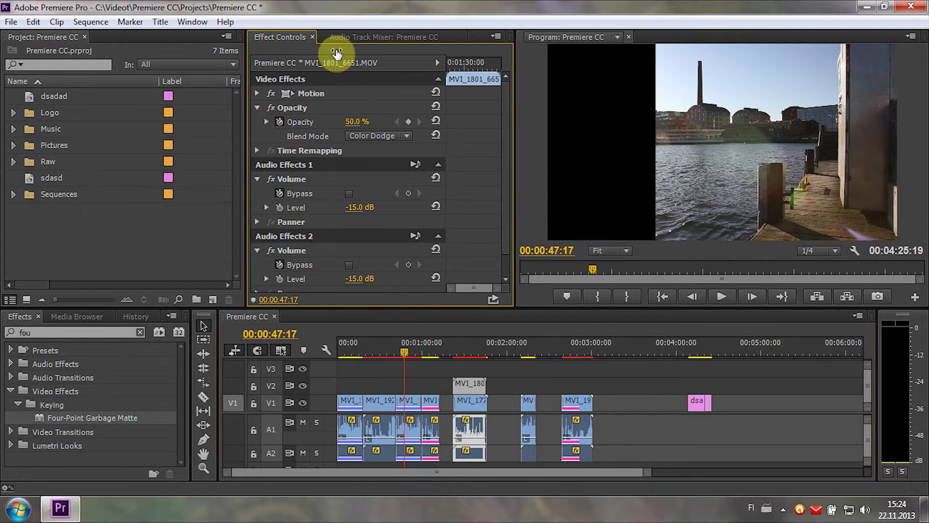
Move the playhead to 00:01:31:01 and shrink and rotate the overlaid V2 clip directly on the program image
click(467, 353)
click(471, 401)
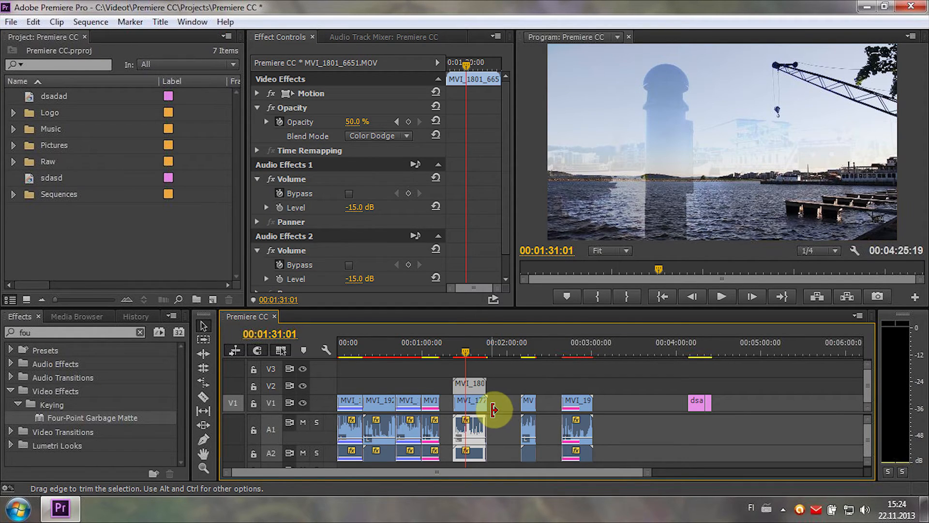
double_click(626, 180)
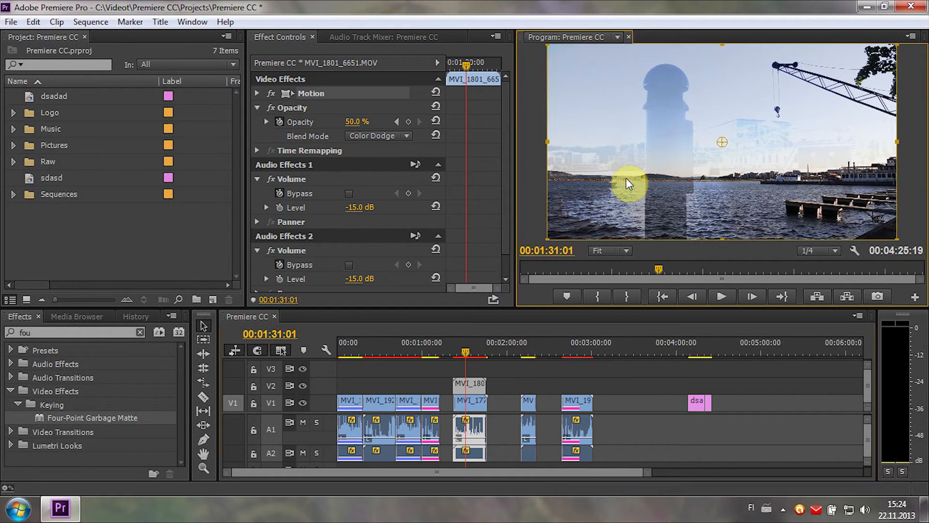
drag(547, 142, 583, 140)
drag(574, 226, 595, 243)
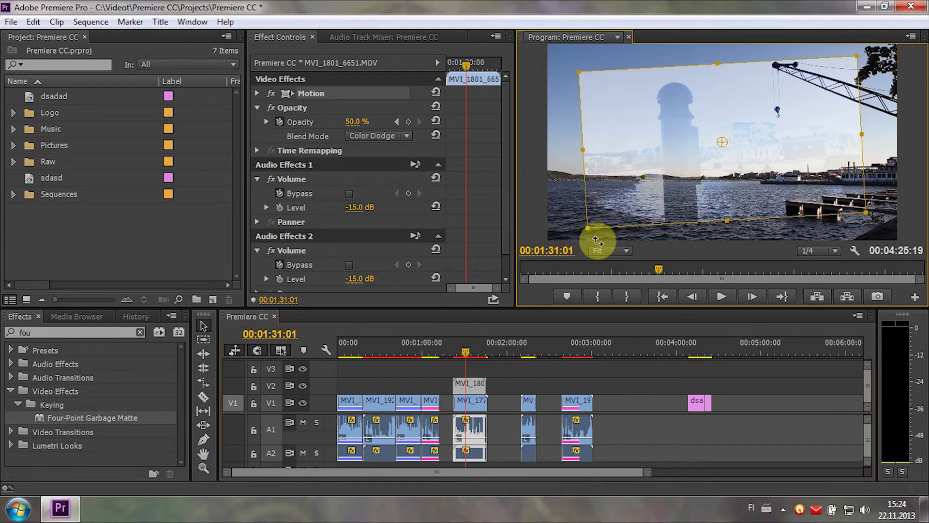
Open the title sdasd and enter the text lines "fdshbfds", "gfh", "gfhgf" and "h" over the picture
double_click(37, 178)
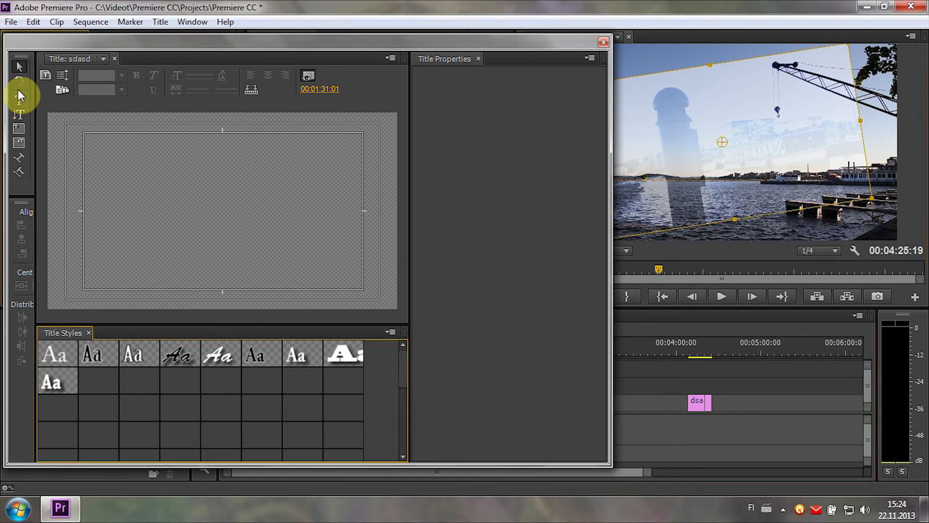
click(19, 101)
click(273, 246)
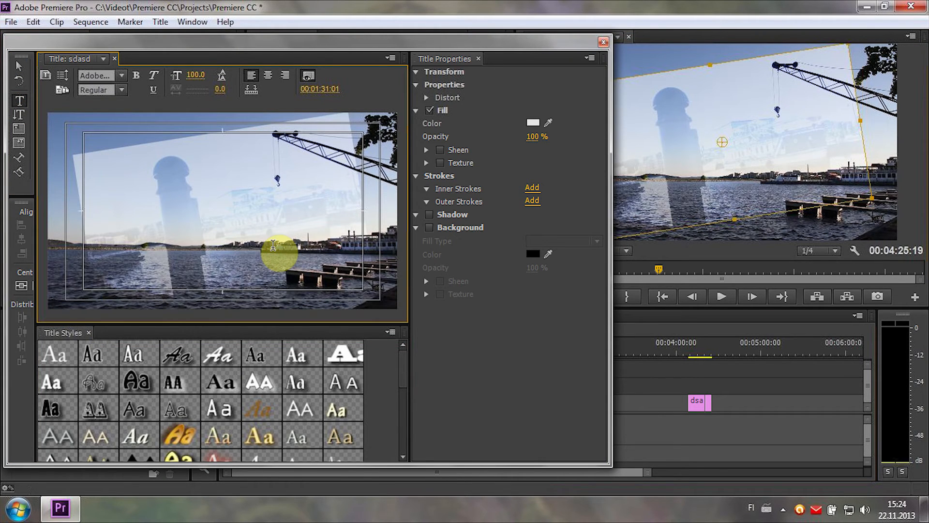
text(fdshbfds)
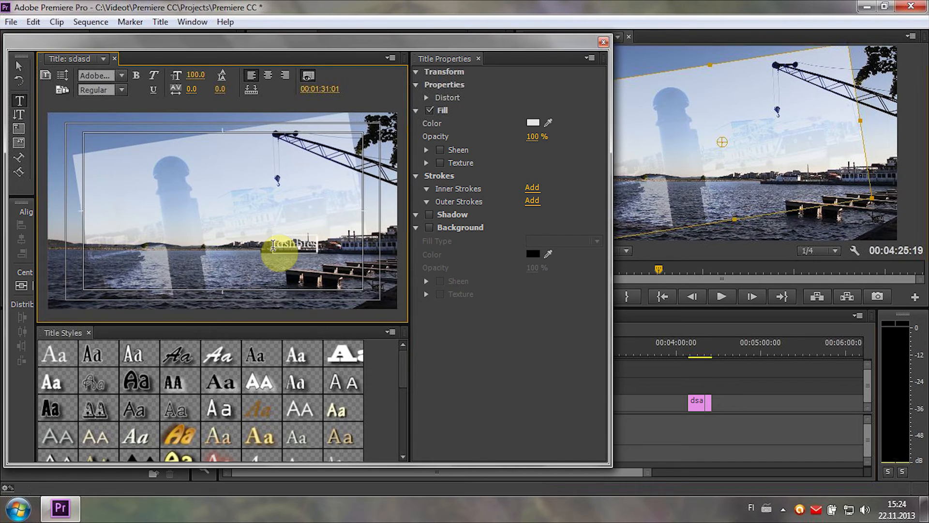
key(Return)
text(gfh)
key(Return)
text(gfhgf)
key(Return)
text(h)
key(Return)
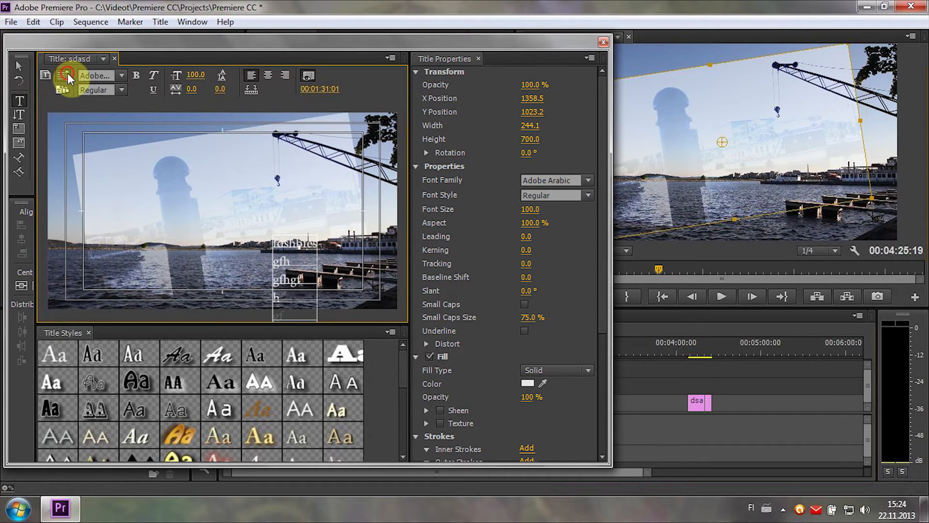
Change the title type to Roll and extend its text below the frame
click(68, 74)
click(377, 219)
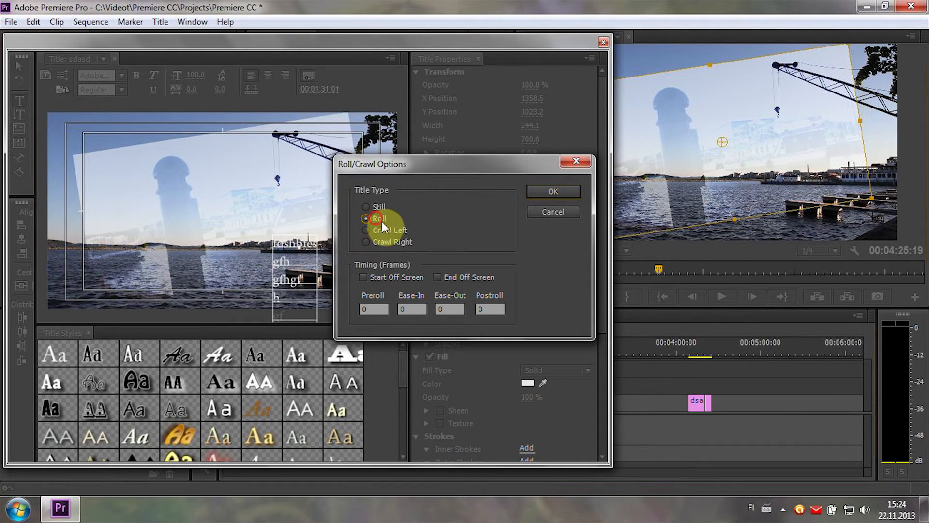
click(553, 191)
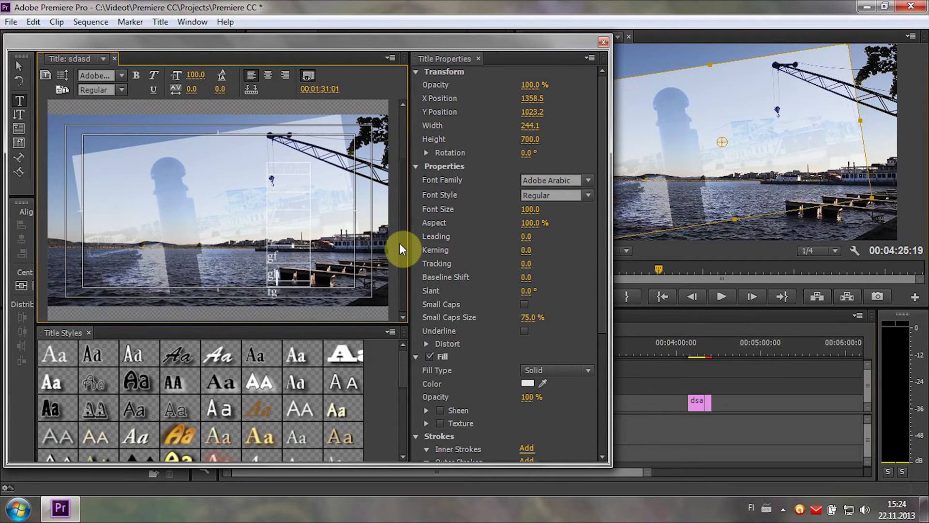
drag(400, 243, 400, 269)
key(Return)
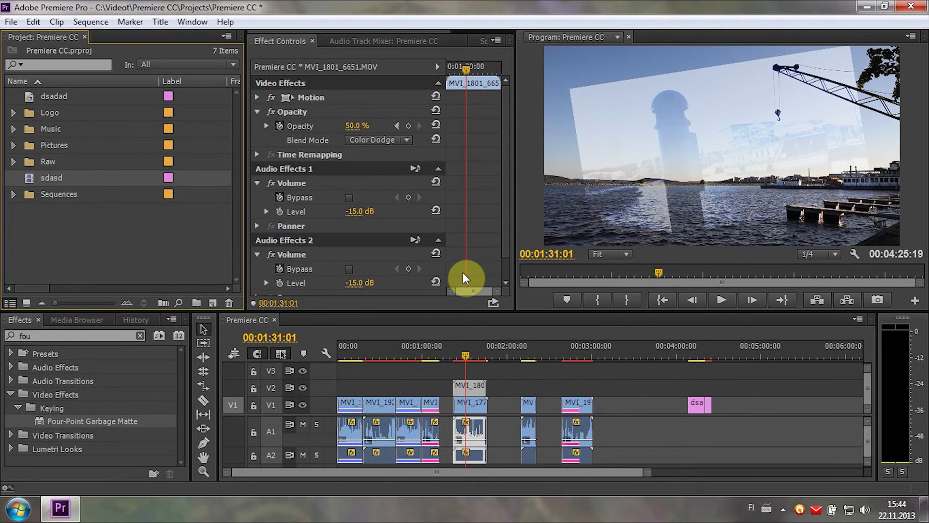
Create a new sequence from 430_0024_01.MP4 in the Raw > Car crash bin
click(13, 161)
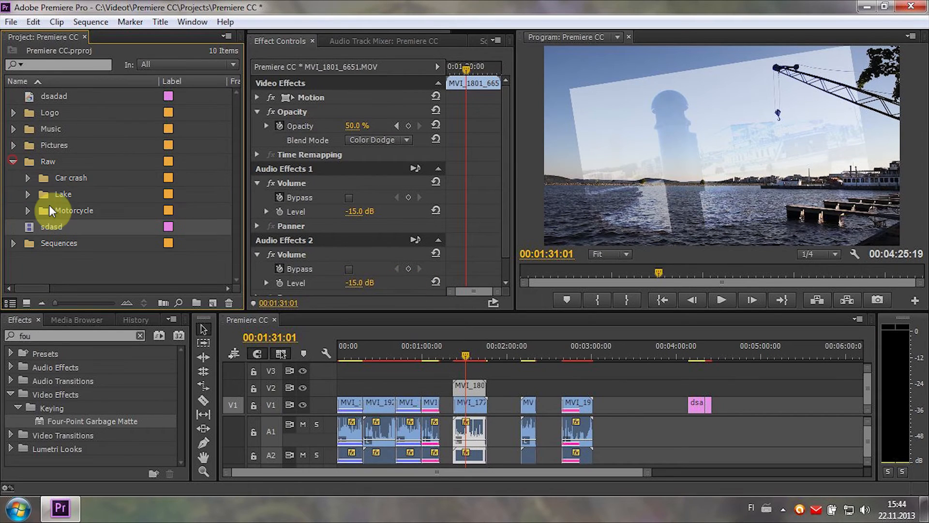
click(27, 177)
click(73, 194)
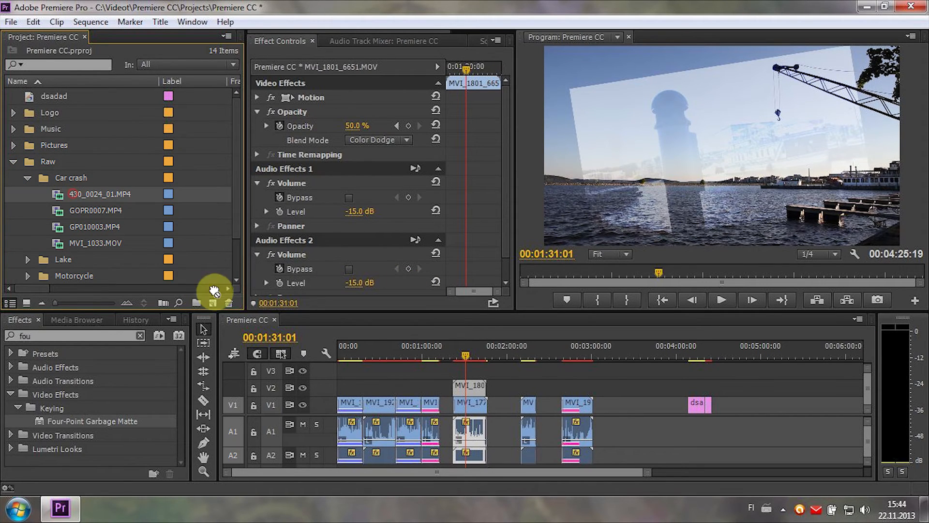
drag(214, 303, 214, 303)
Add MVI_1033.MOV to the new sequence on V2, past the end of the first clip, and enlarge the timeline and its audio waveform
drag(72, 258, 687, 405)
key(grave)
drag(496, 261, 497, 245)
scroll(109, 289, up, 1)
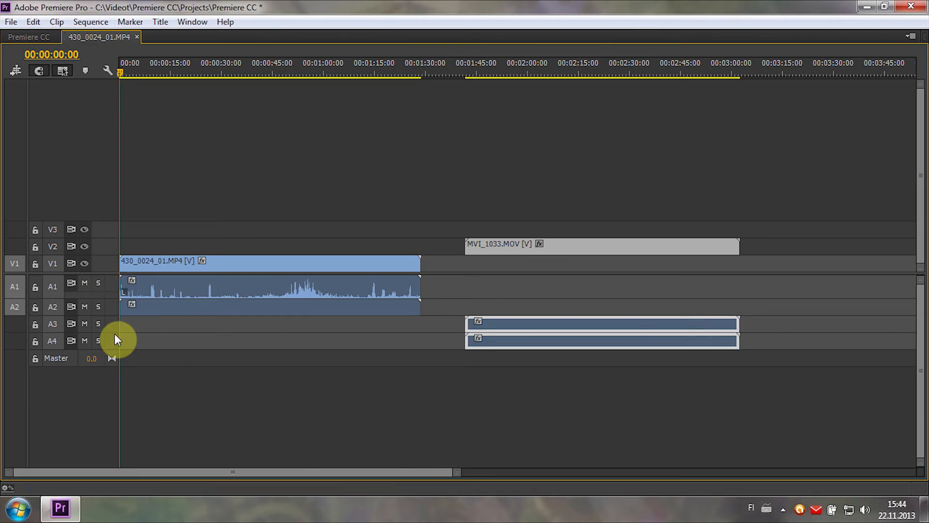
scroll(114, 333, up, 1)
Synchronize the 430_0024_01.MP4 and MVI_1033.MOV clips by audio using track channel 1
drag(552, 187, 374, 311)
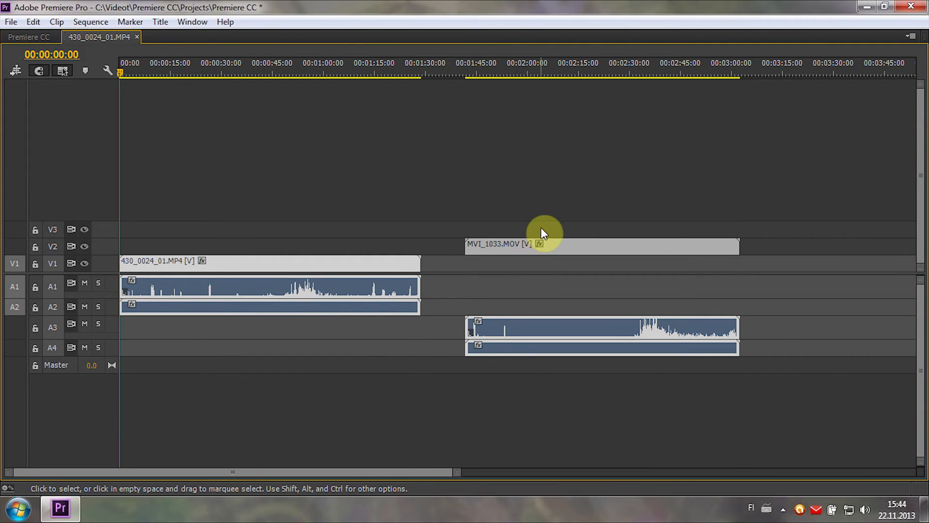
right_click(529, 246)
click(602, 182)
click(387, 284)
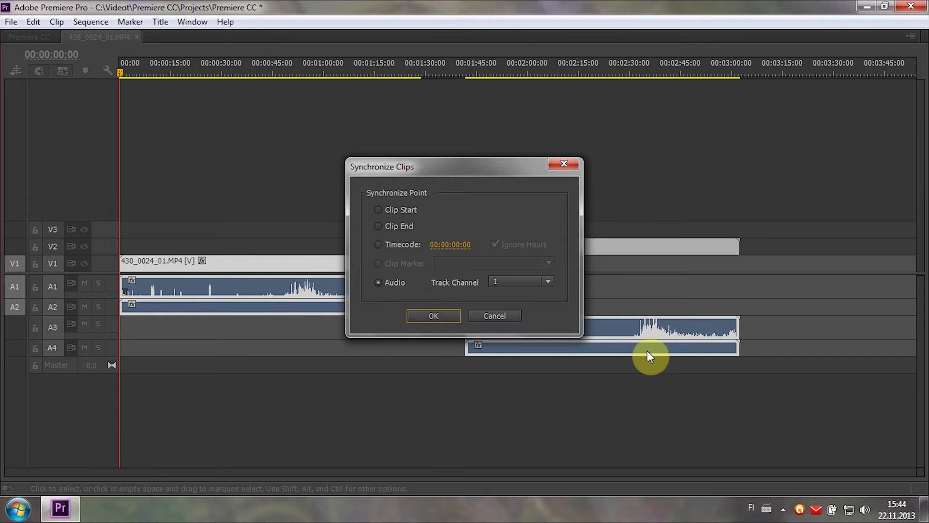
click(438, 317)
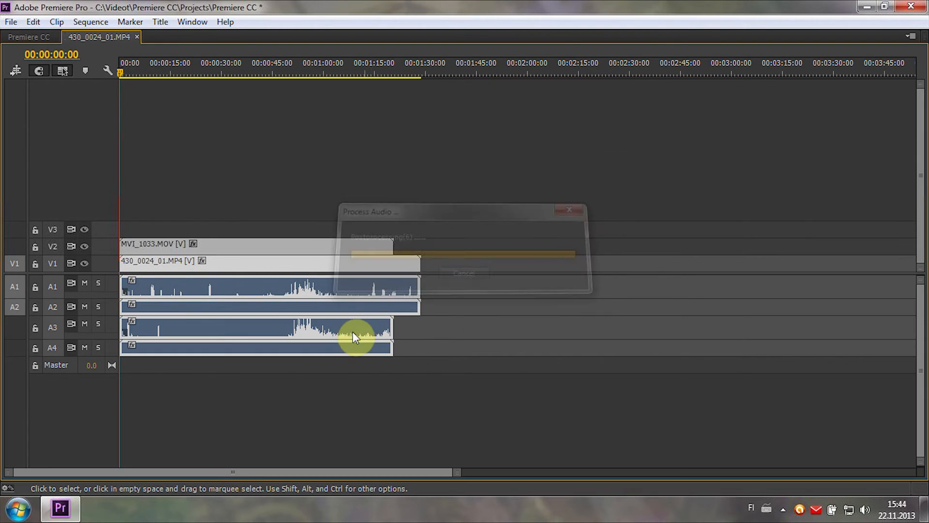
Restore the panel layout and compare the two synchronized shots at 00:00:51:15 by toggling the V2 track's output
key(grave)
click(513, 350)
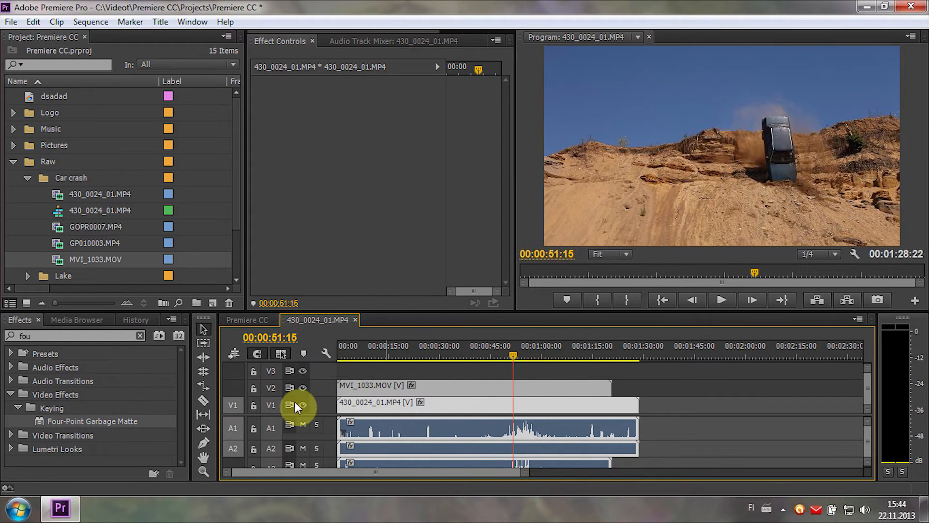
click(303, 388)
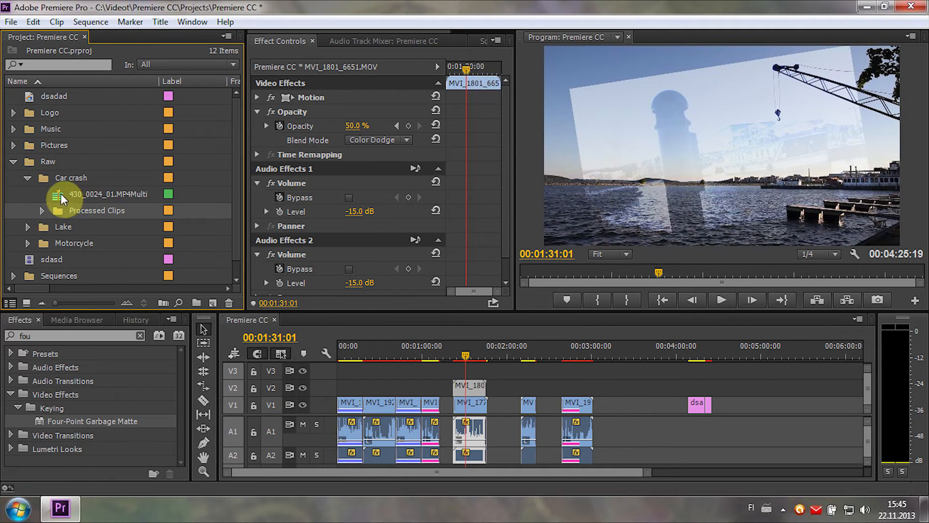
Create a sequence from 430_0024_01.MP4Multicam and show it in multi-camera view, adding the multi-camera record and view toggles to the program monitor
drag(61, 198, 214, 304)
click(915, 300)
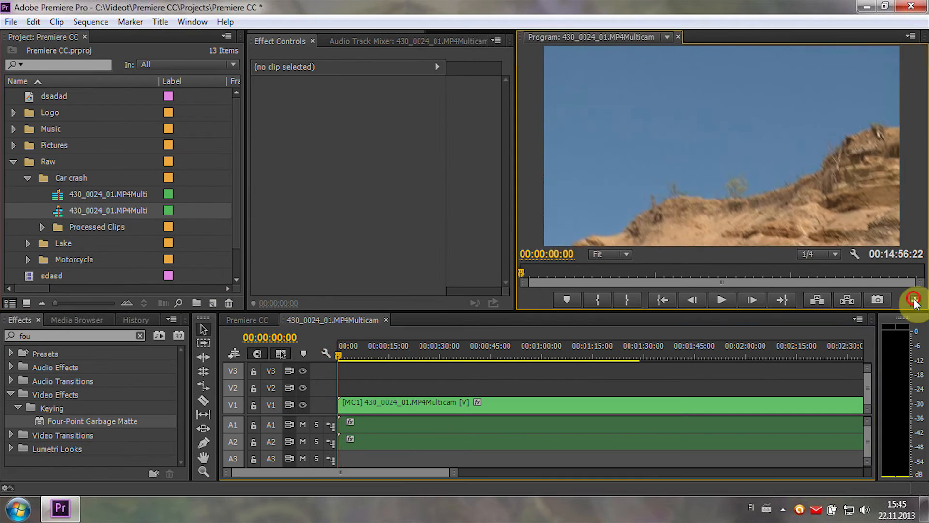
drag(765, 212, 721, 298)
drag(803, 212, 752, 298)
click(749, 252)
click(747, 301)
Record live camera switches between all four angles in the multicam sequence, starting playback from 00:00:06:20 and finishing on the first camera
drag(339, 353, 361, 350)
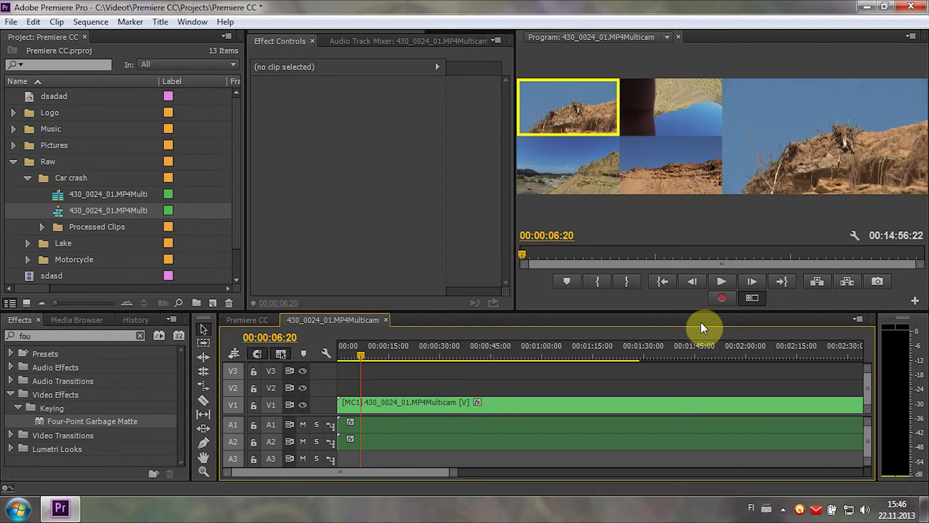
click(723, 281)
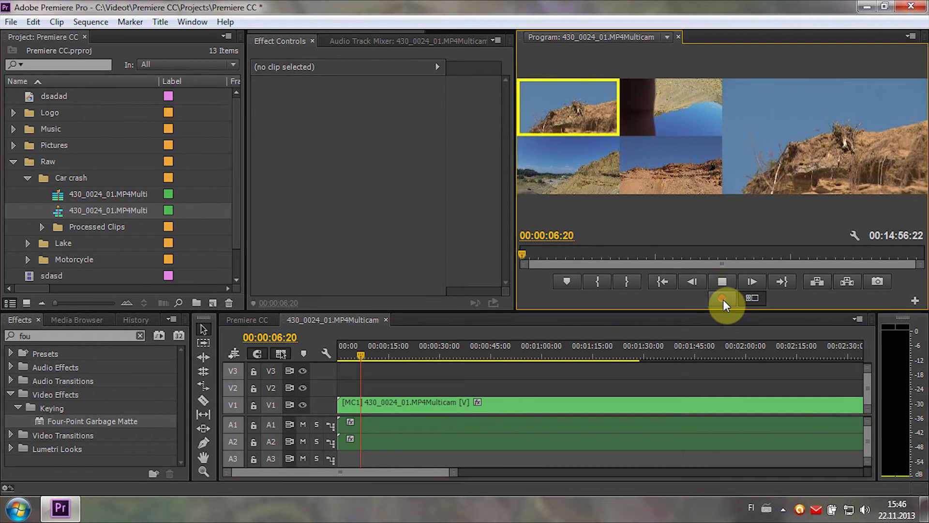
click(719, 298)
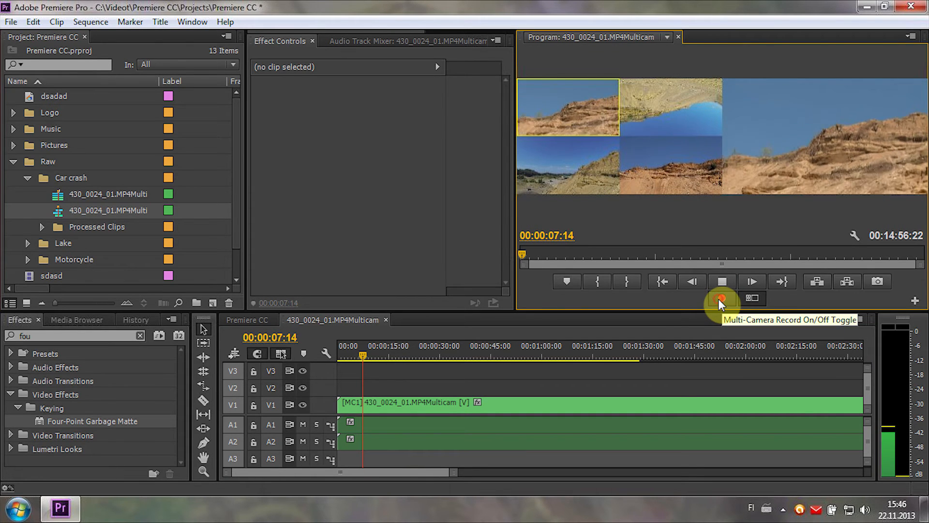
click(670, 109)
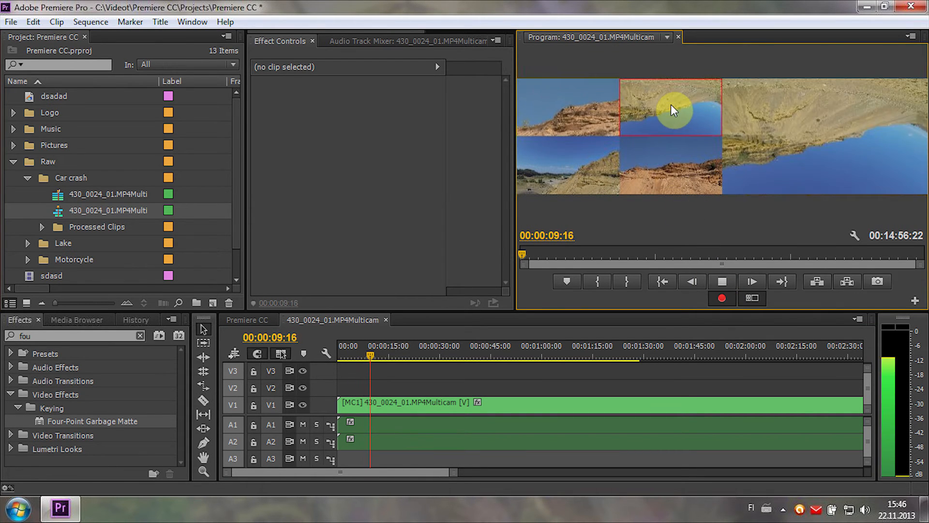
click(653, 176)
click(569, 177)
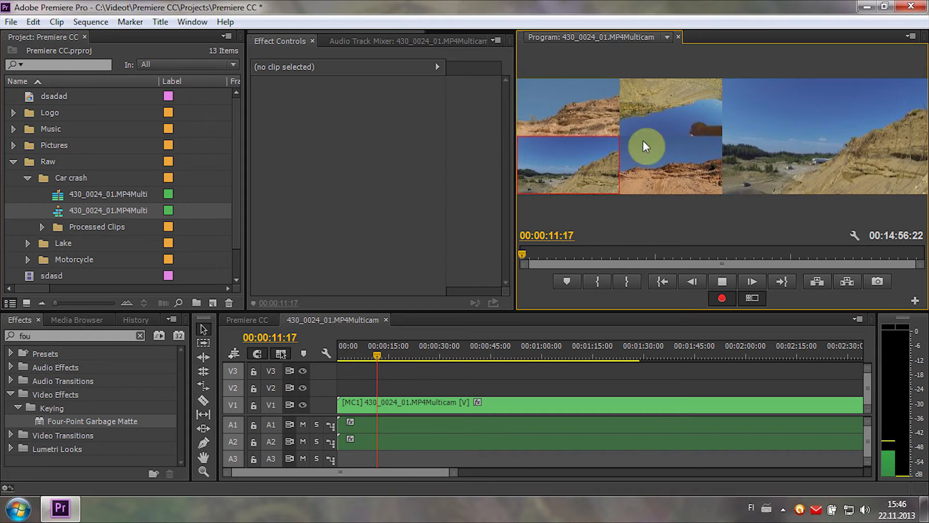
click(691, 112)
click(580, 112)
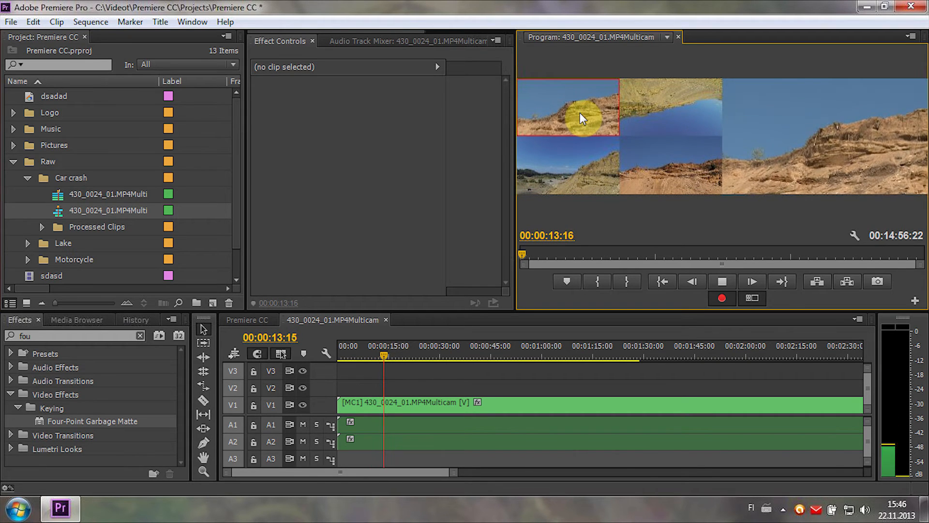
key(space)
Play the recorded cuts from 00:00:09:00 with a switch to the first camera, and turn off the multi-camera view
click(368, 349)
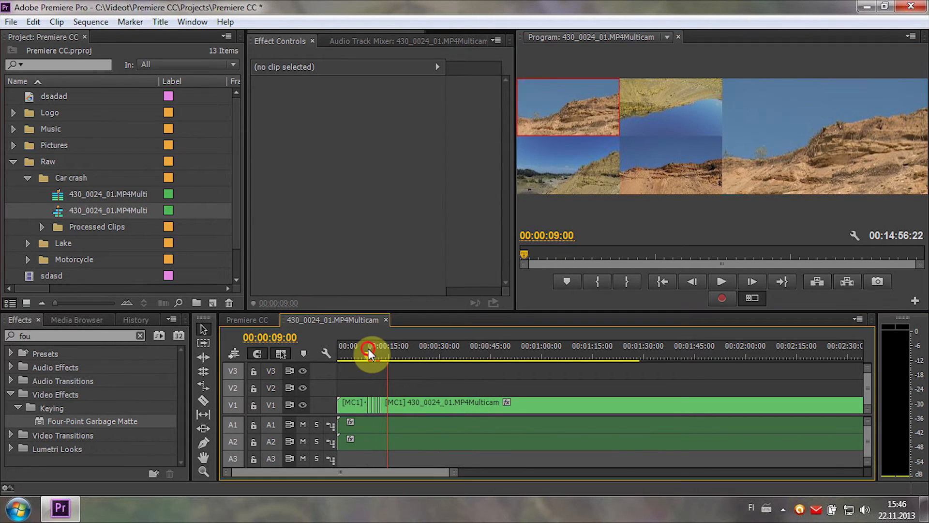
key(space)
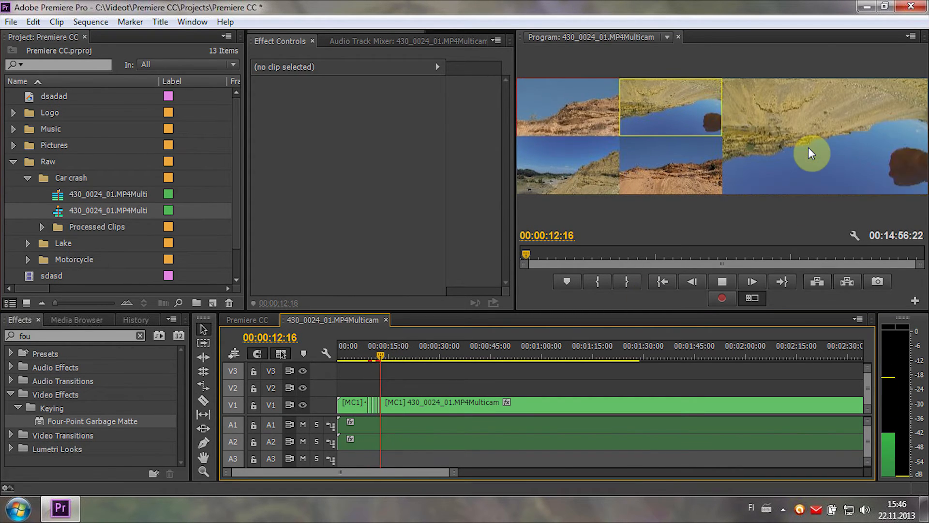
key(1)
key(space)
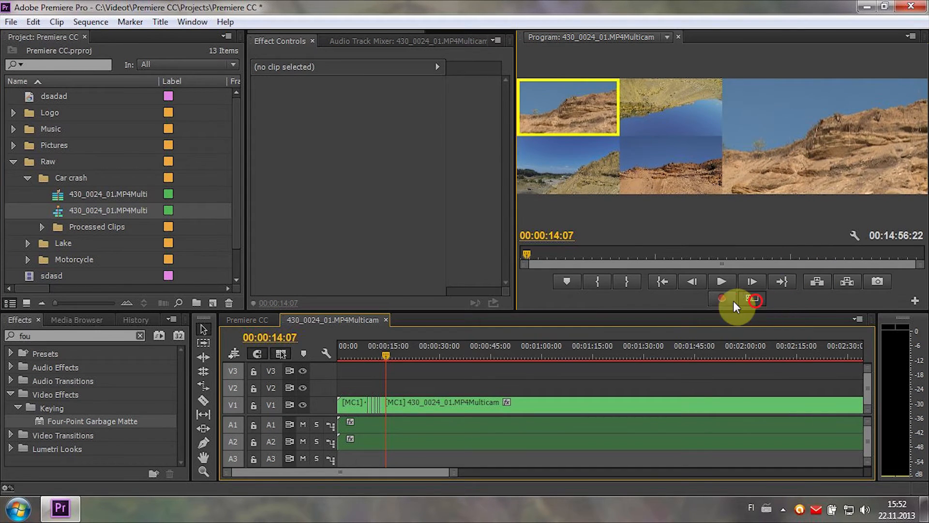
click(752, 299)
Create a 1920 x 1080, 25 fps adjustment layer and place it on V3 above the MVI_180 clip in the Premiere CC sequence
click(14, 161)
right_click(69, 221)
mouse_move(122, 268)
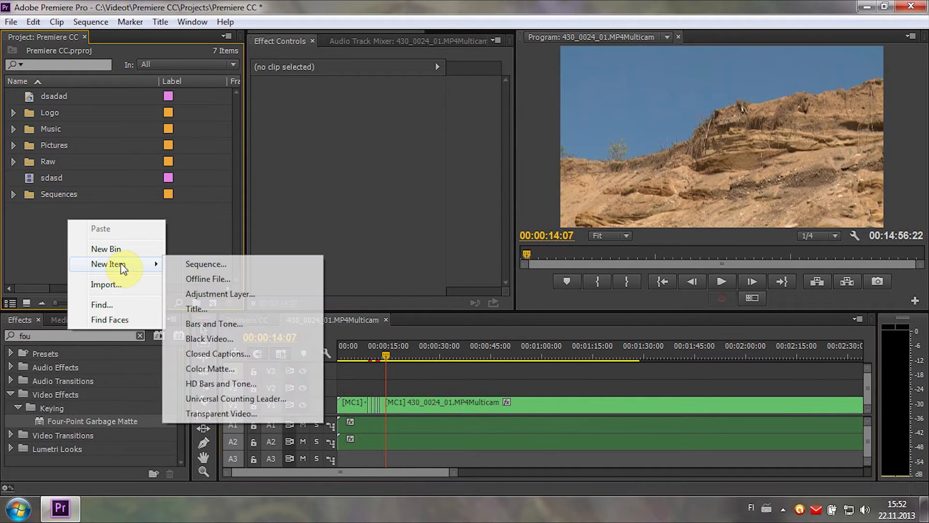
click(220, 294)
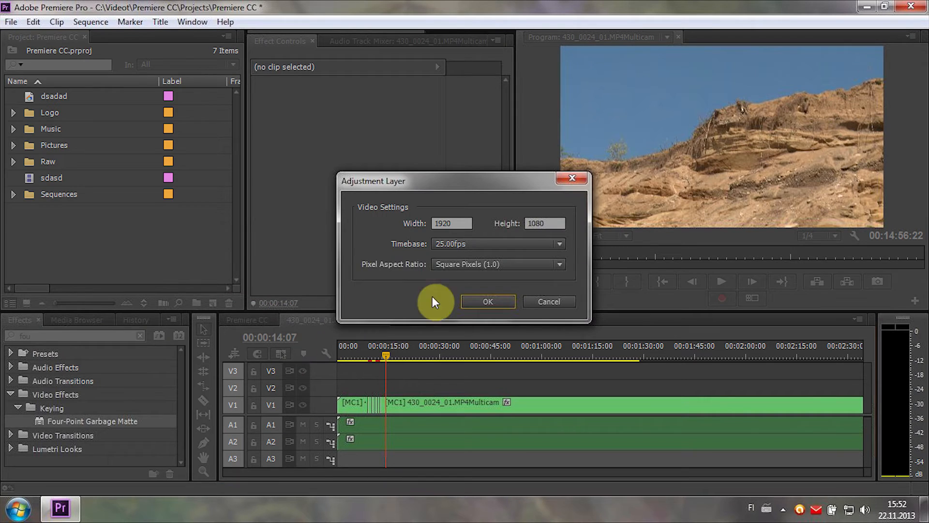
click(472, 303)
click(252, 320)
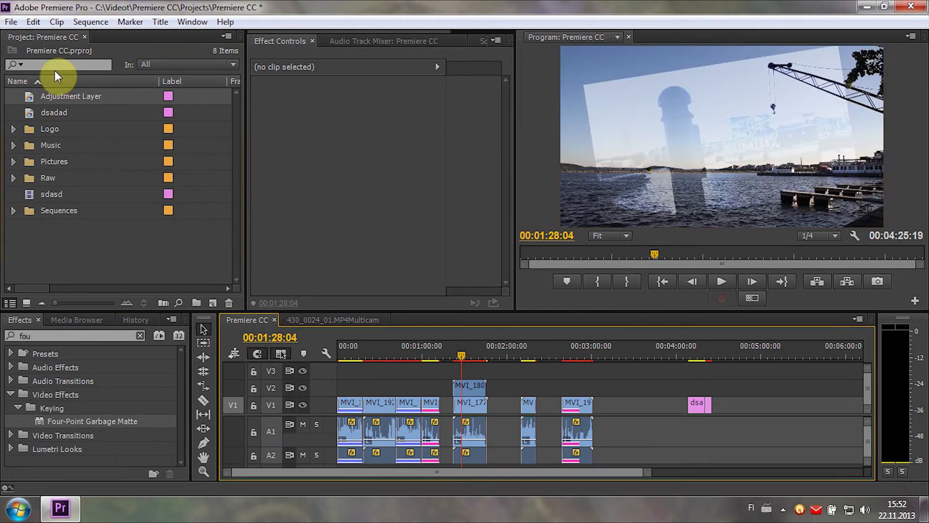
drag(71, 96, 456, 368)
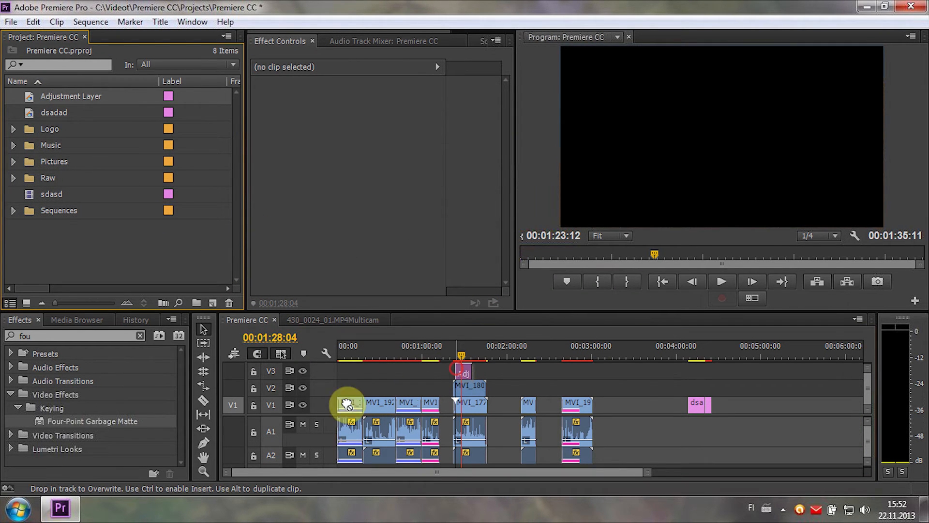
Find the Black & White video effect and apply it to the adjustment layer on V3
click(74, 337)
text(black)
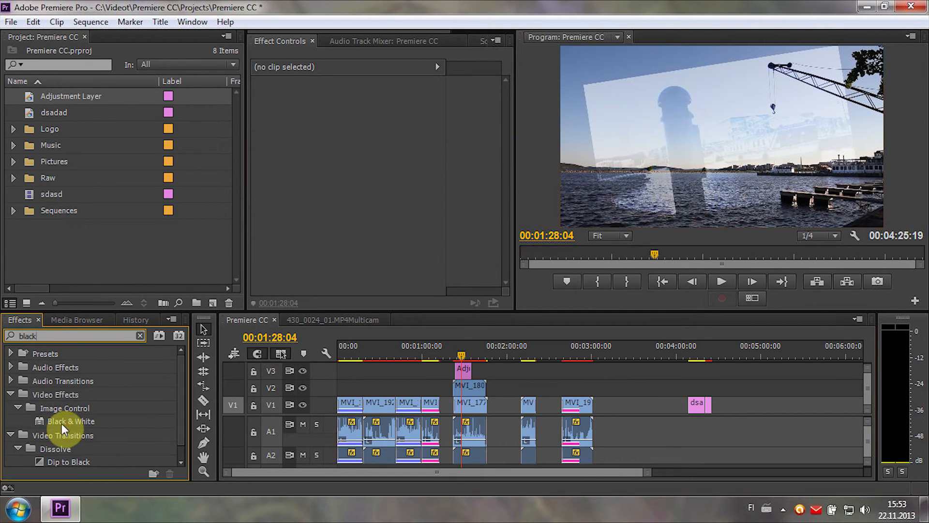
drag(62, 423, 462, 370)
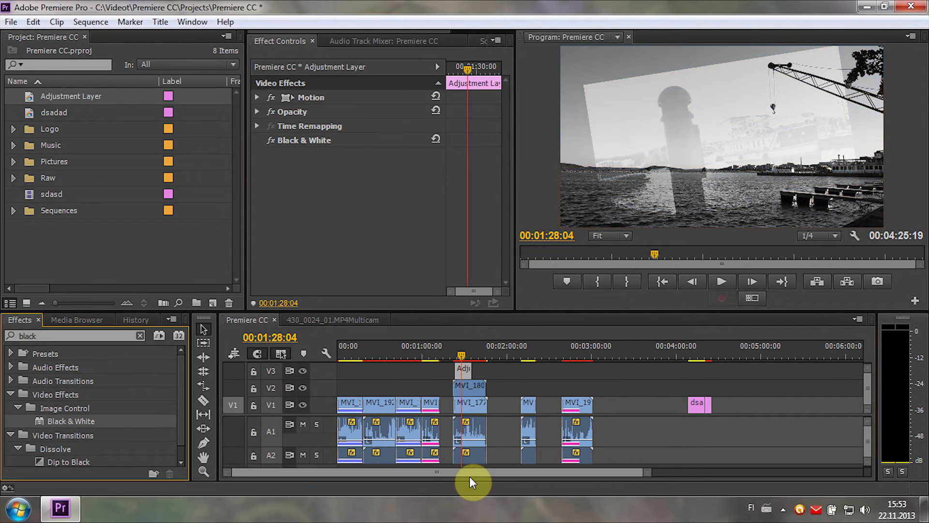
Place the sdasd title on V2 above the second clip, around 00:00:29:10, and apply the Drop Shadow effect to it
drag(33, 190, 379, 387)
click(377, 348)
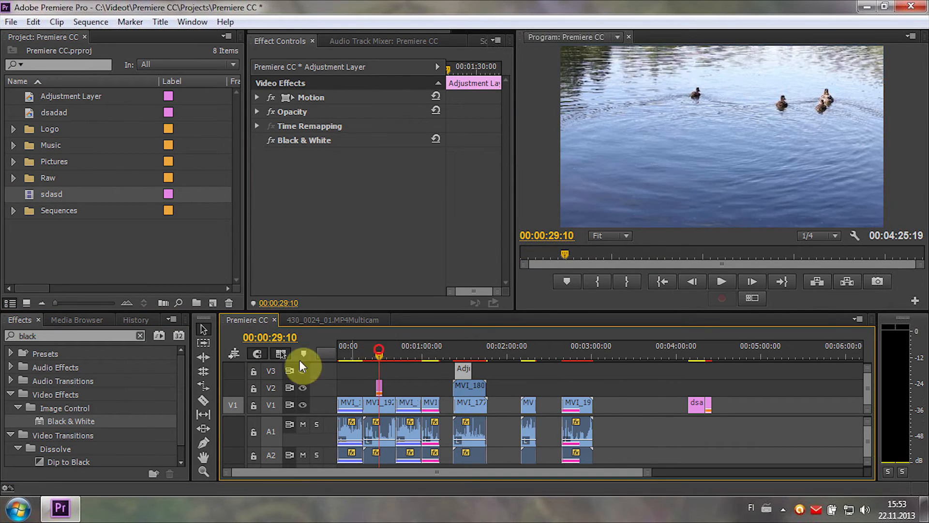
click(45, 336)
text(p)
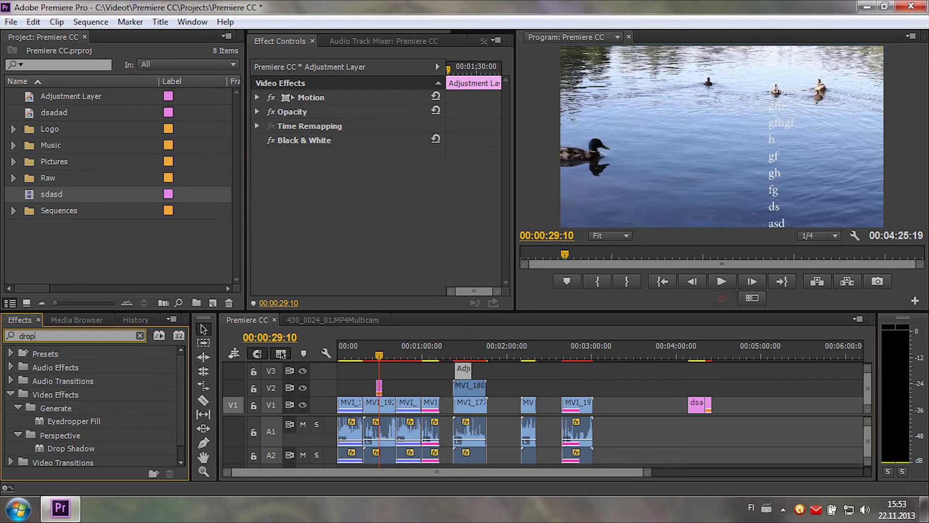
drag(73, 448, 379, 387)
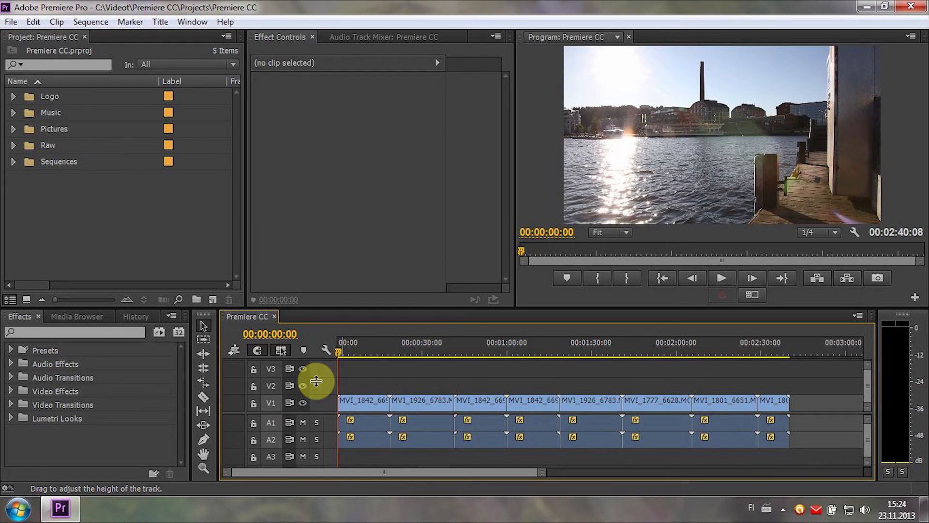
Mark an out point in the Premiere CC sequence and extend it so the marked range spans 00:00:30:03 from the start
right_click(364, 330)
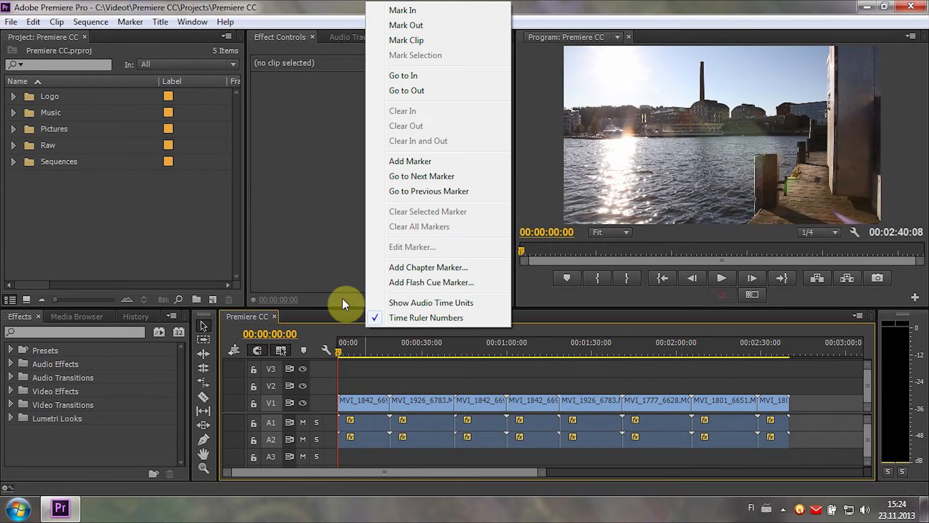
click(394, 28)
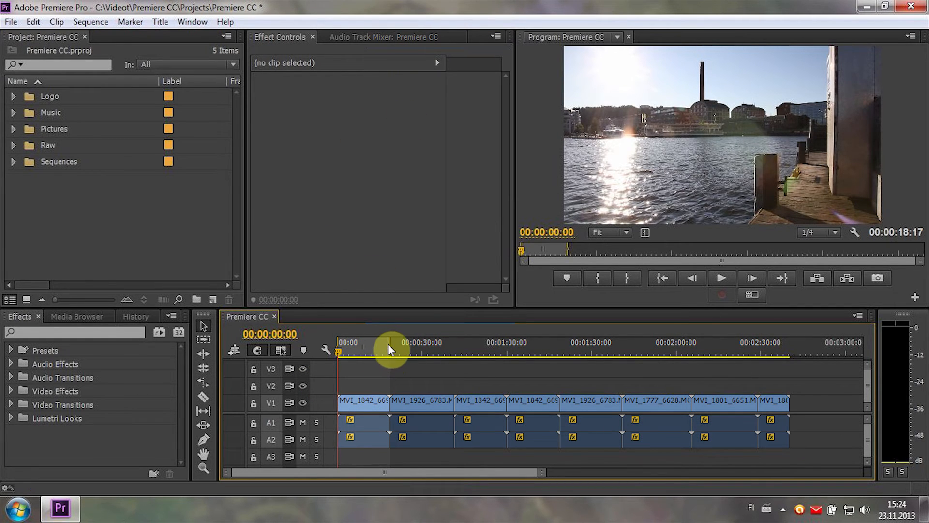
drag(390, 344, 422, 338)
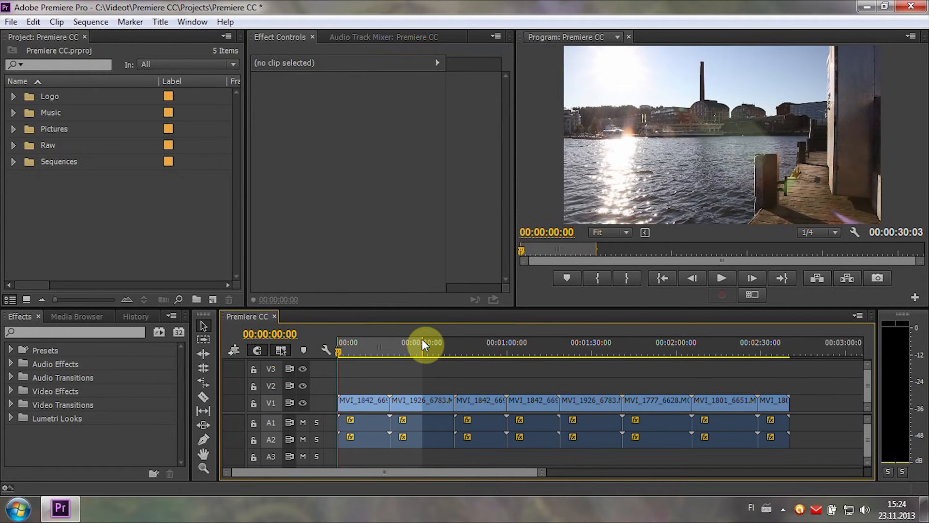
Set up an H.264 export of the in/out range with the YouTube HD 1080p 25 preset, saved as Premiere CC.mp4 in the READY folder
key(ctrl+m)
click(326, 452)
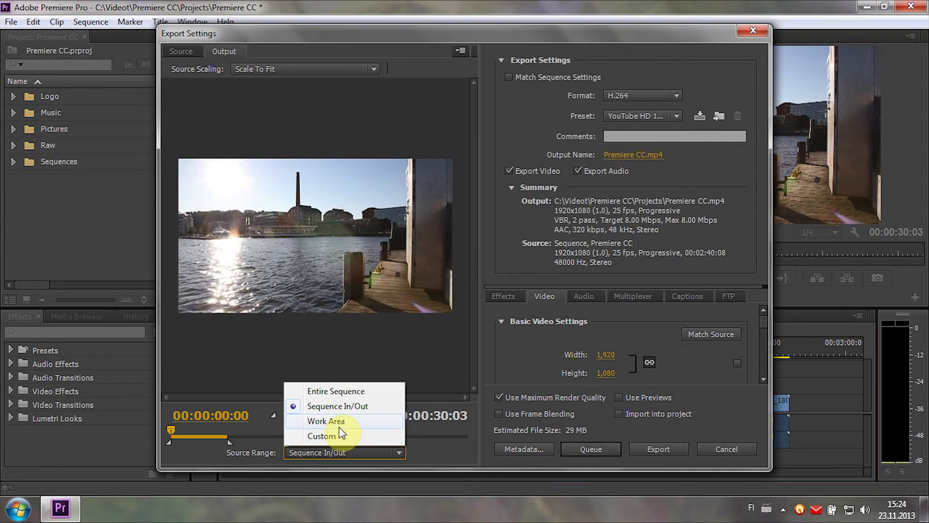
click(643, 95)
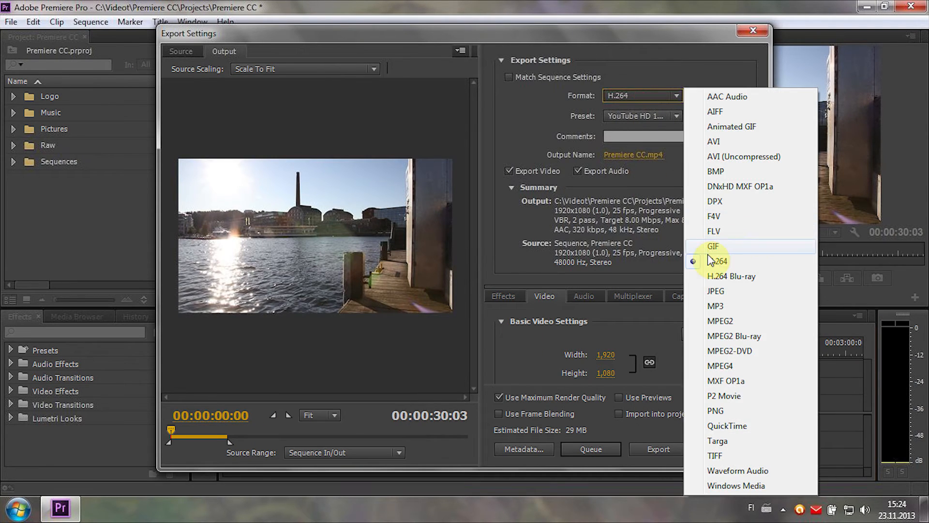
click(702, 256)
click(640, 115)
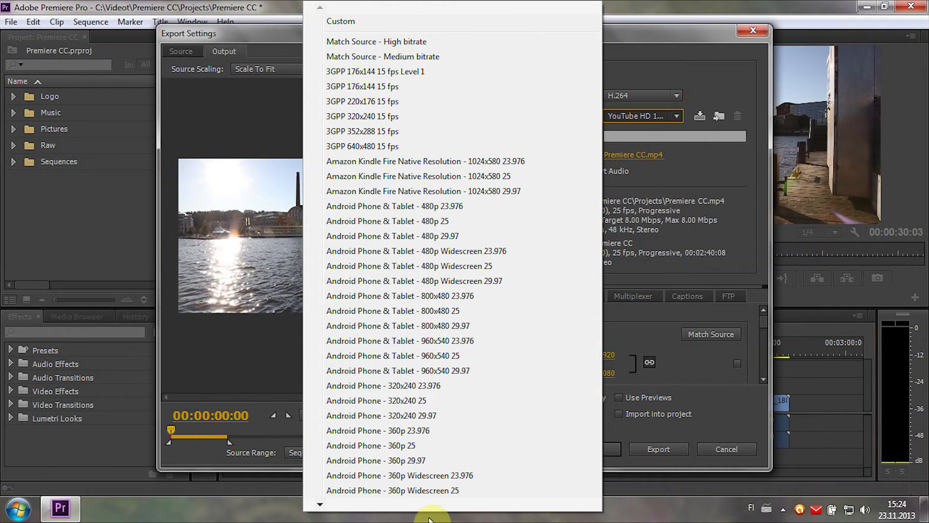
mouse_move(417, 504)
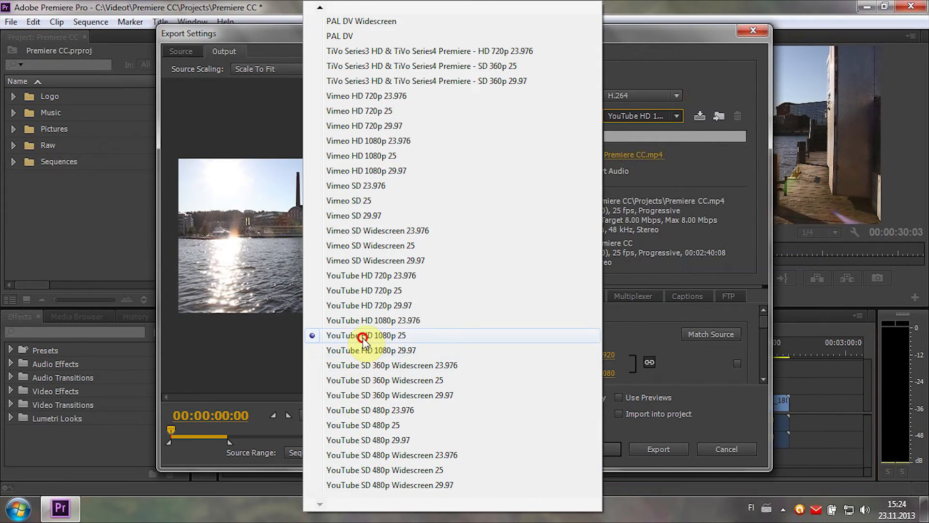
click(361, 334)
click(630, 154)
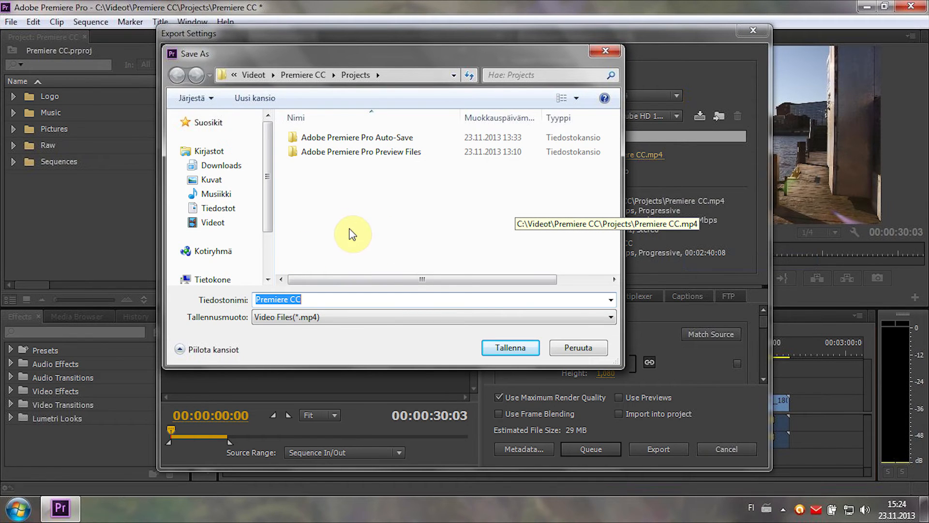
click(506, 348)
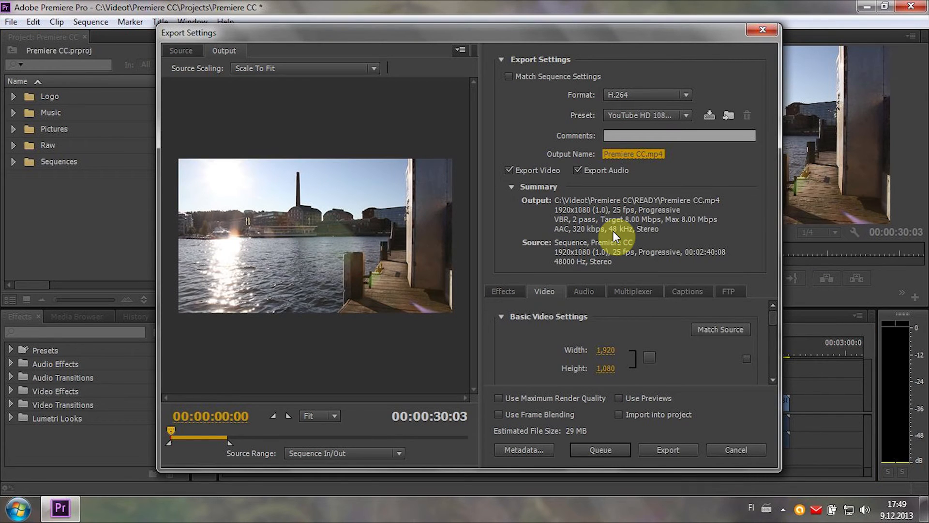
Examine the export's basic video settings, including frame size, frame rate, aspect, TV standard and profile, with Progressive as the field order
scroll(533, 353, down, 5)
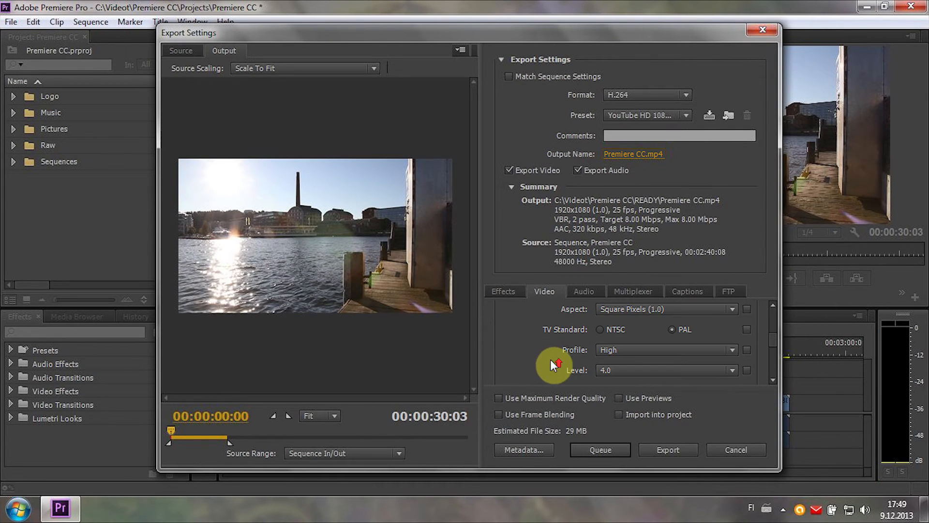
scroll(551, 359, up, 5)
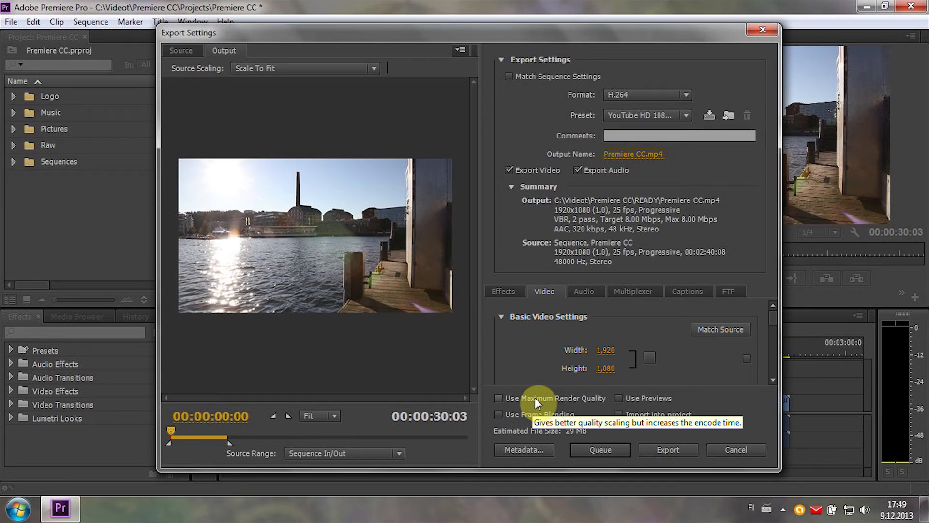
scroll(535, 347, down, 4)
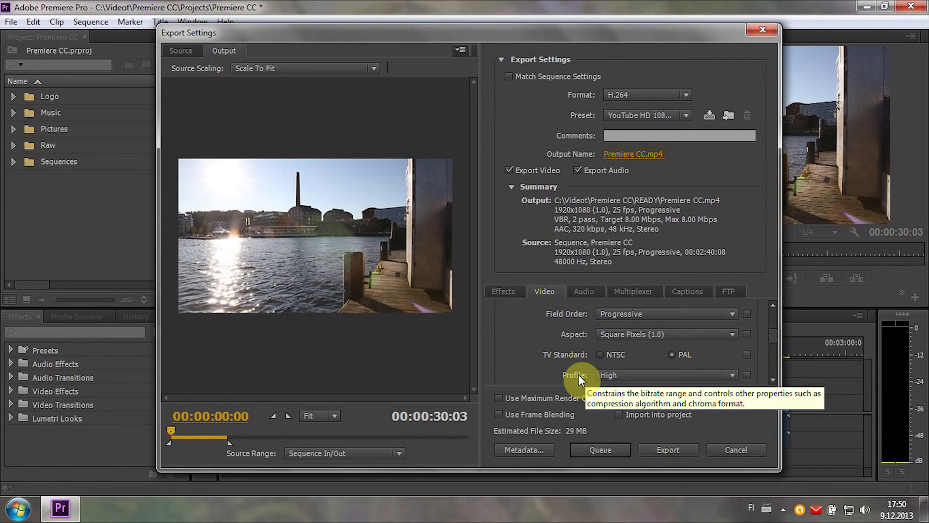
scroll(504, 346, up, 3)
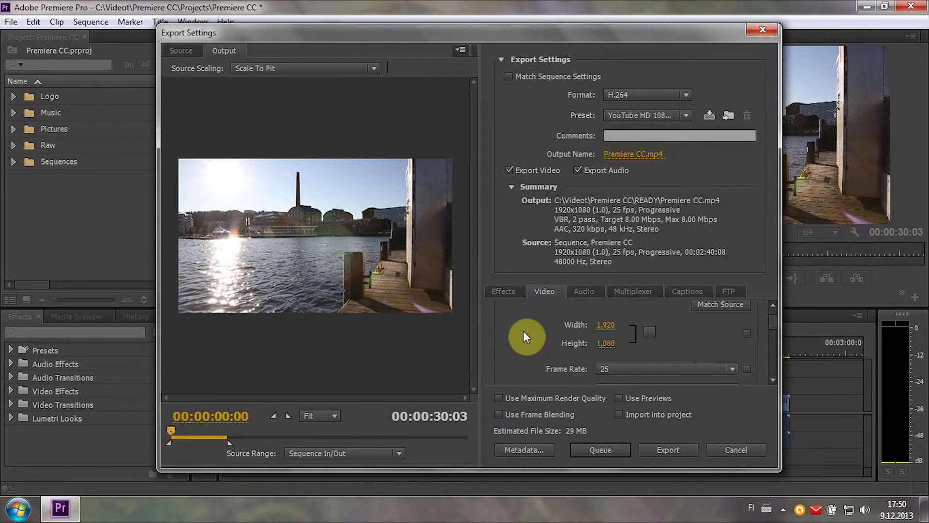
scroll(531, 338, down, 1)
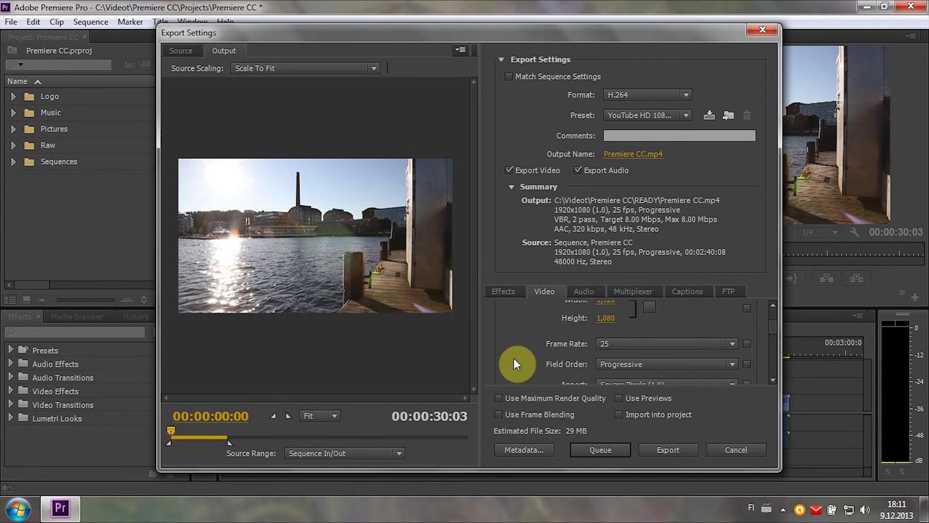
scroll(519, 353, down, 1)
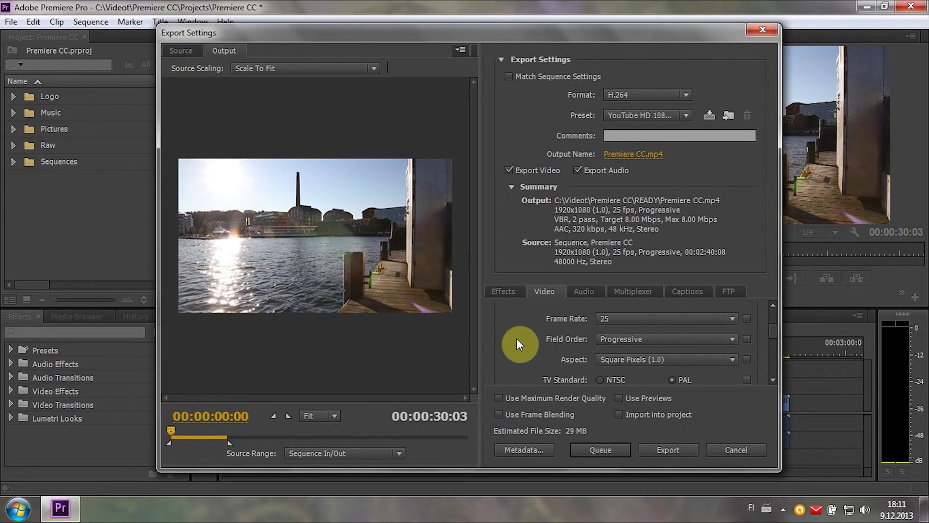
click(600, 340)
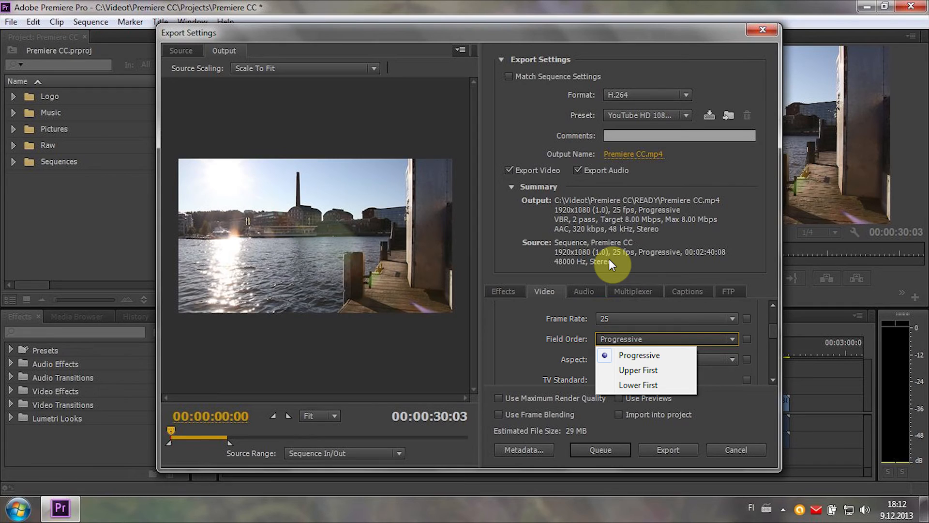
click(667, 361)
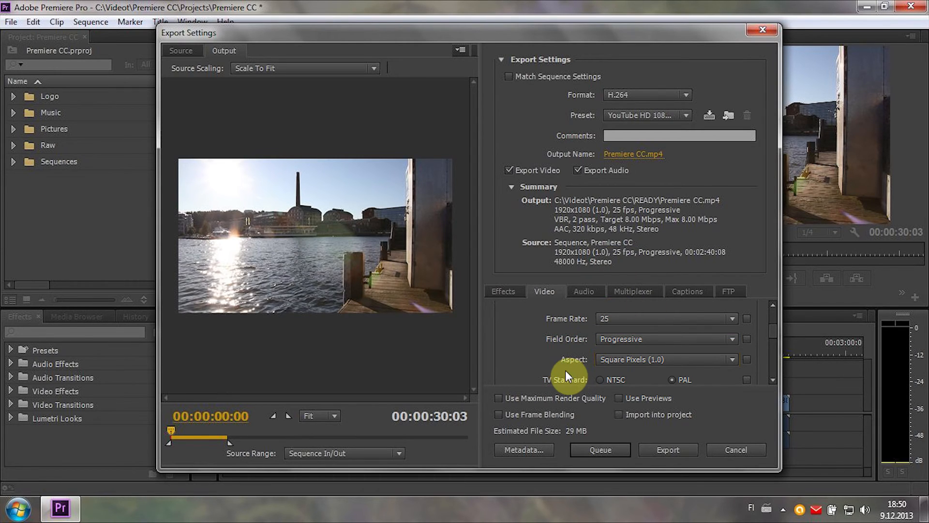
Examine the pixel aspect and frame rate choices for the export, keeping Square Pixels (1.0) and 25 fps
click(646, 358)
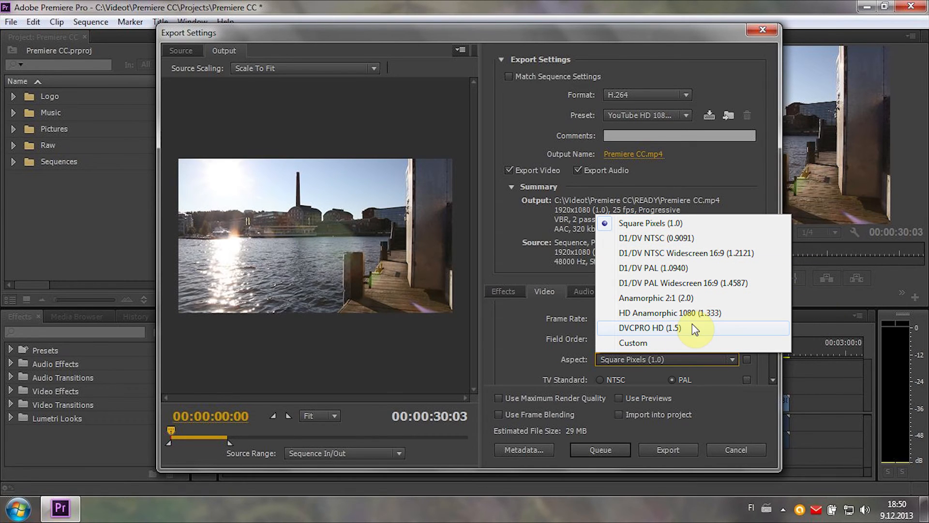
click(663, 224)
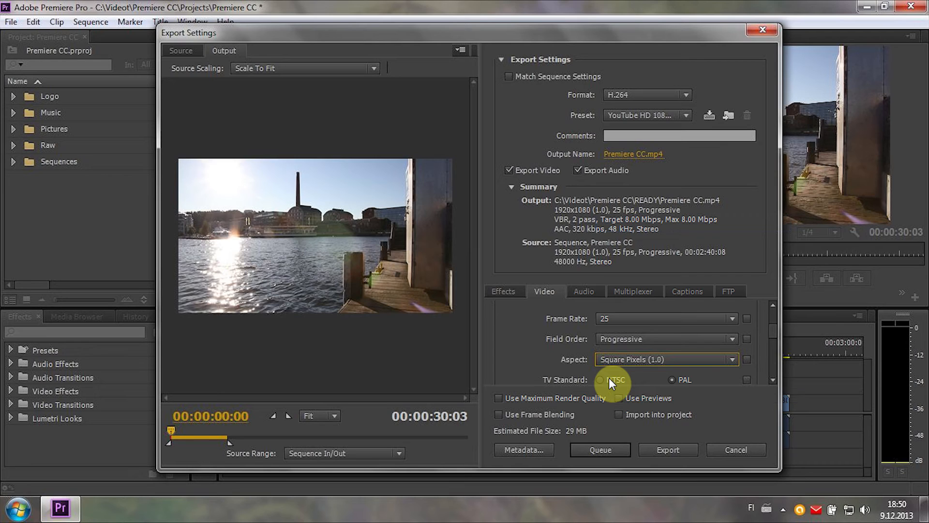
click(635, 318)
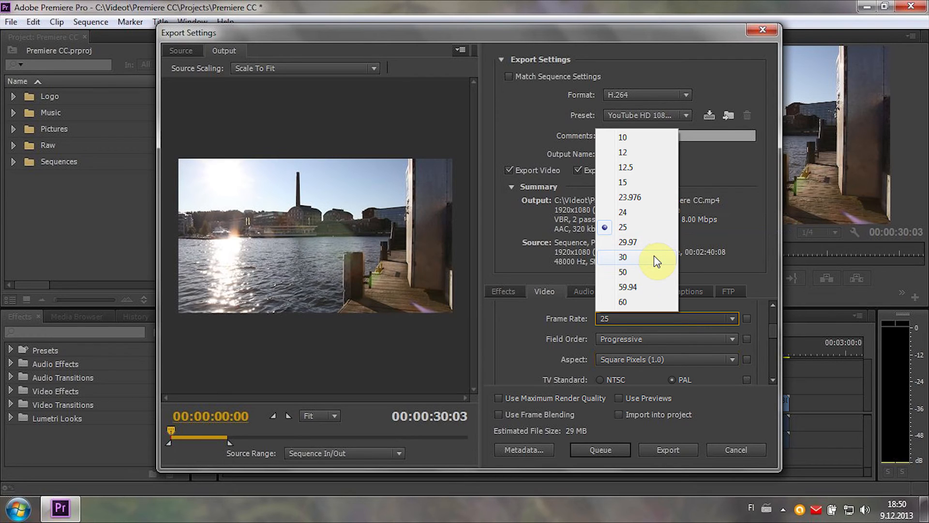
click(712, 374)
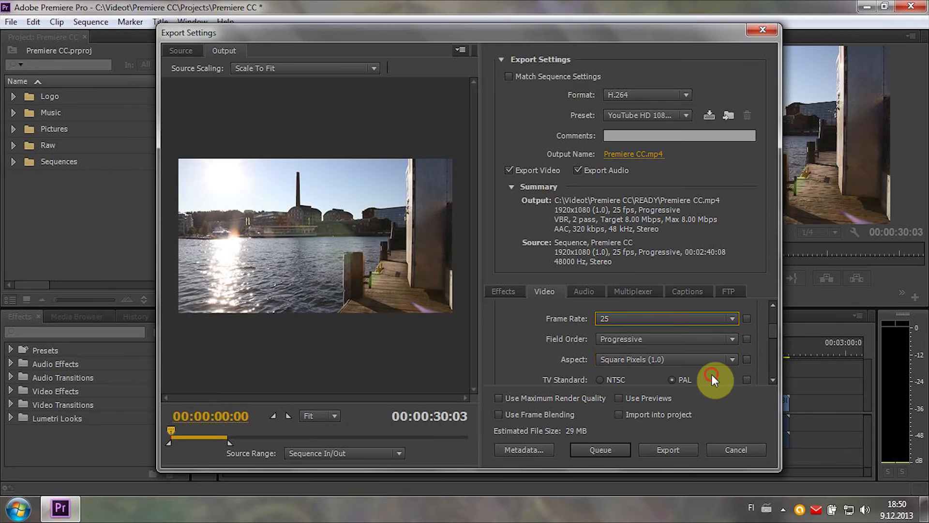
Switch the export's TV standard to PAL and then to NTSC to compare the two options
click(673, 380)
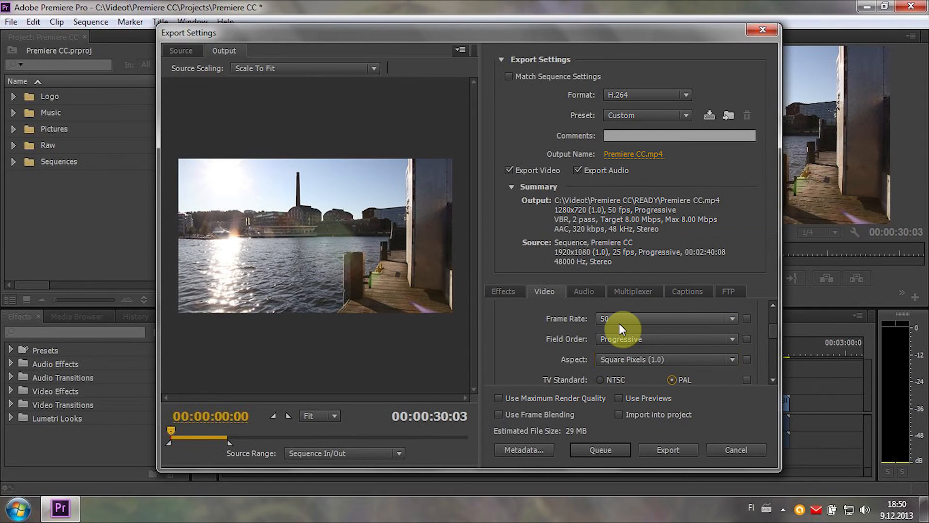
click(619, 380)
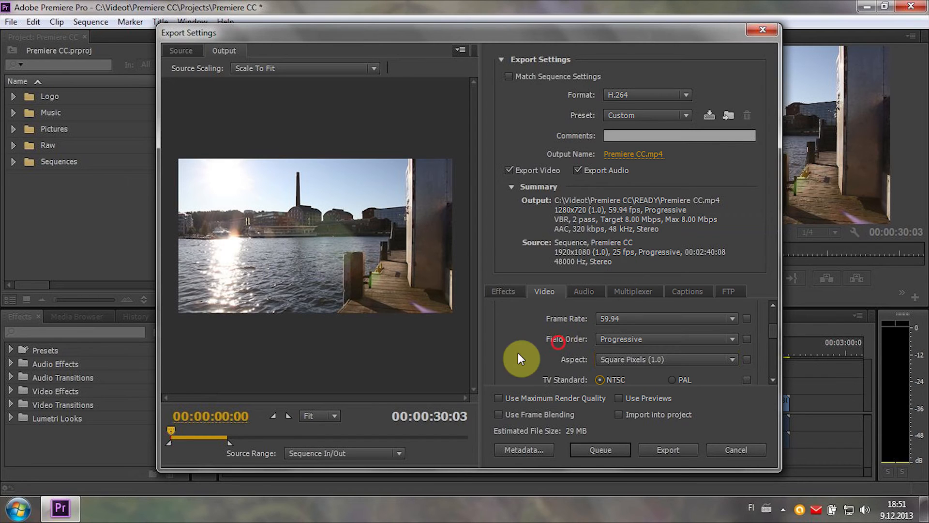
scroll(519, 353, down, 3)
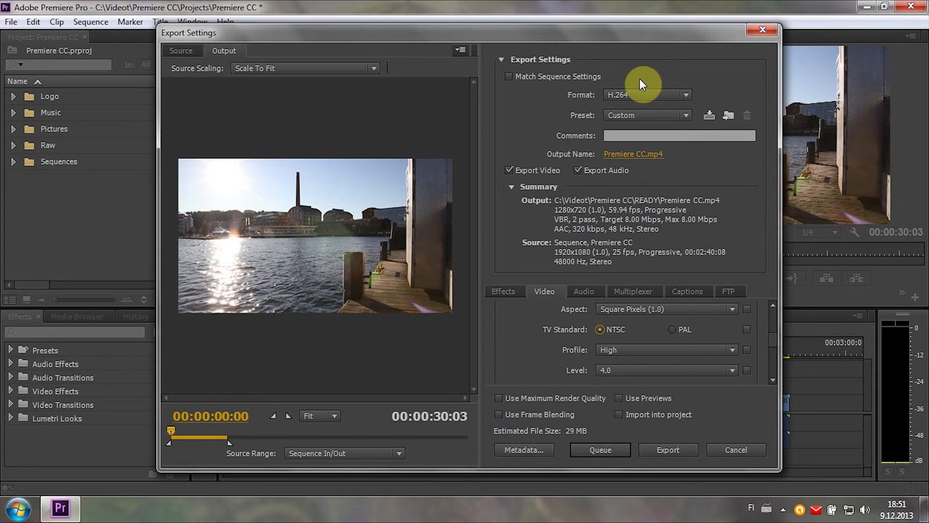
Apply the Android Phone & Tablet - 800x480 29.97 preset and show its available profile choices
click(628, 118)
click(432, 325)
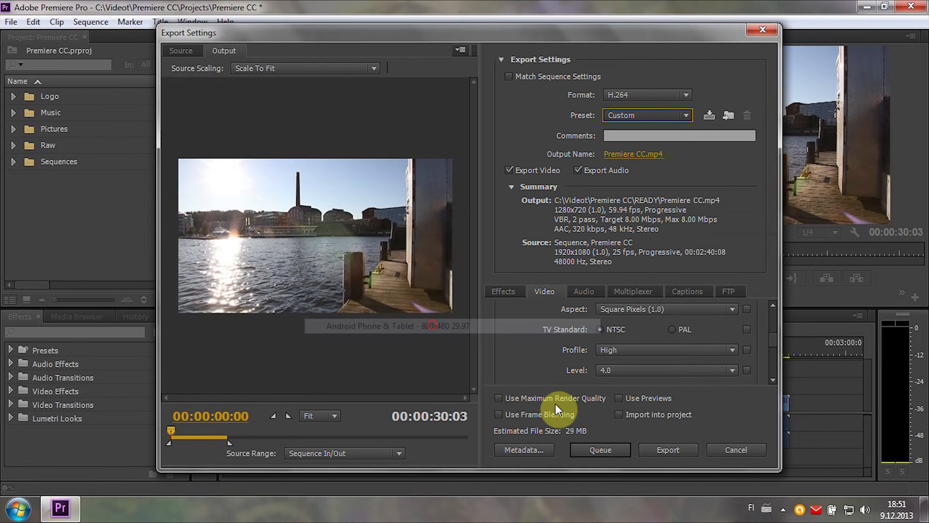
scroll(539, 356, down, 2)
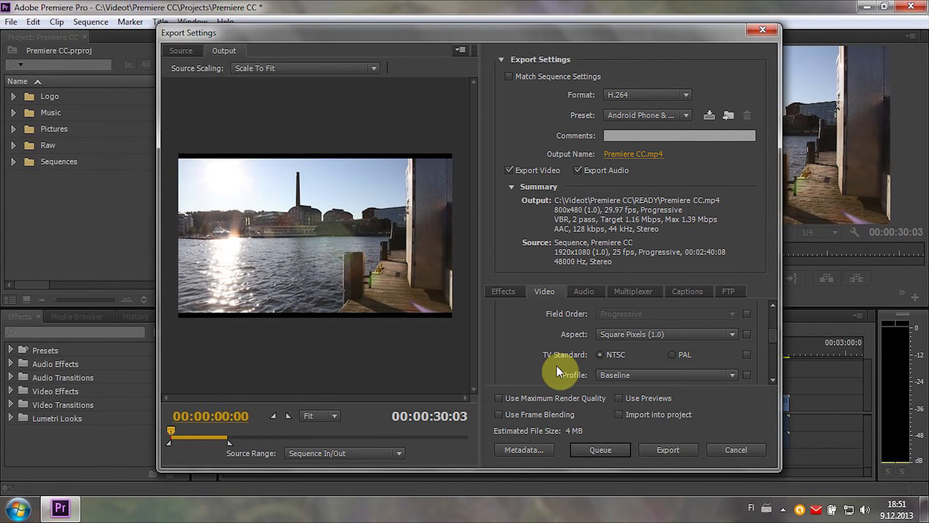
click(612, 374)
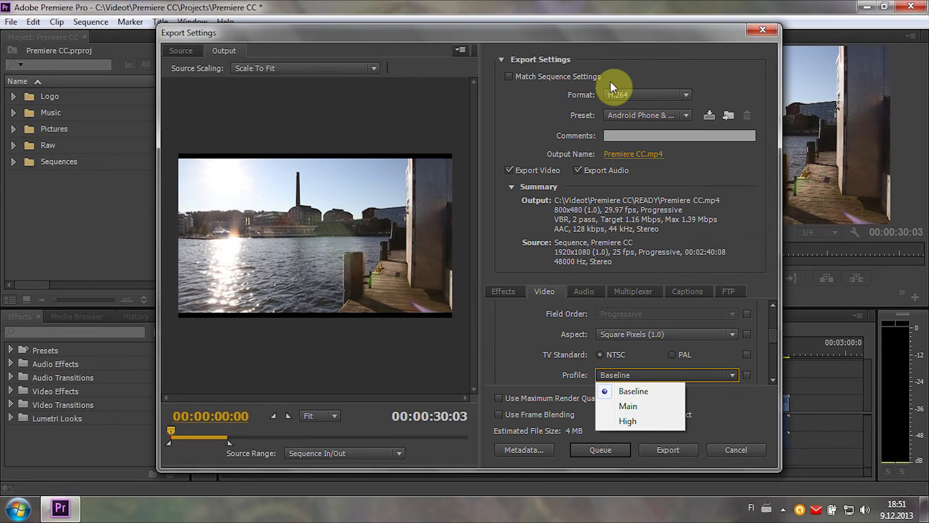
Apply the HD 1080p 25 preset and show its available profile choices
click(627, 119)
click(510, 501)
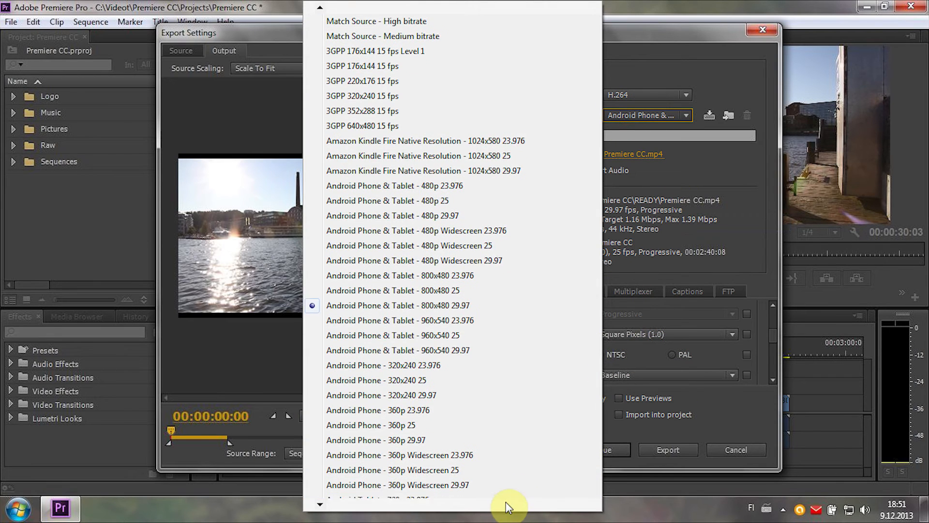
scroll(508, 503, down, 20)
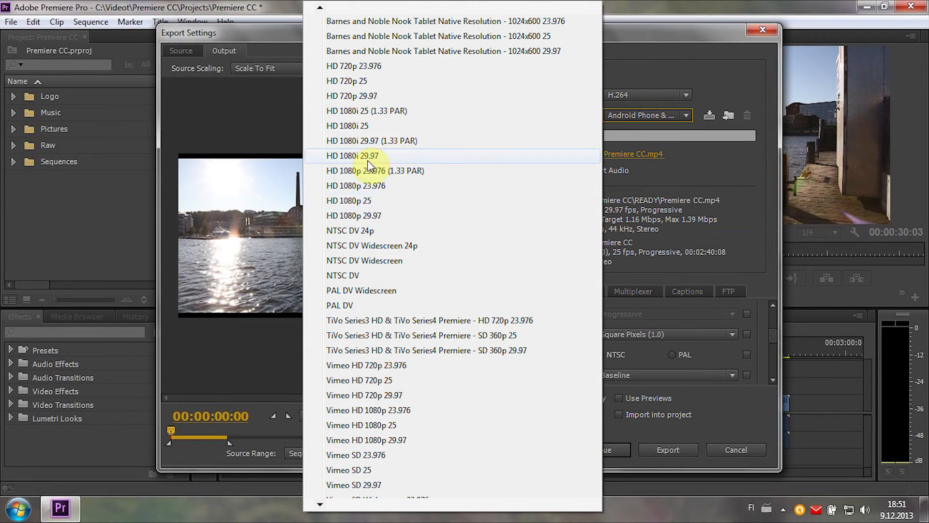
click(358, 200)
scroll(538, 362, down, 3)
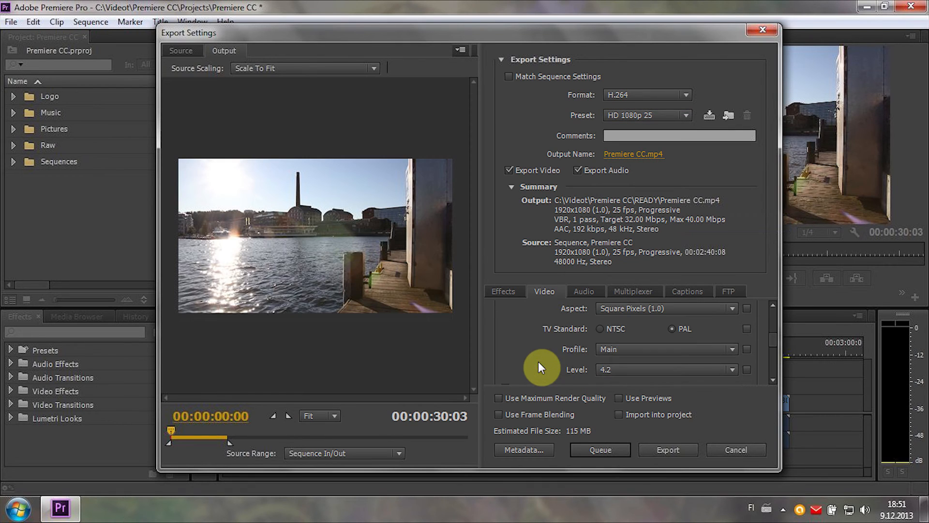
click(622, 349)
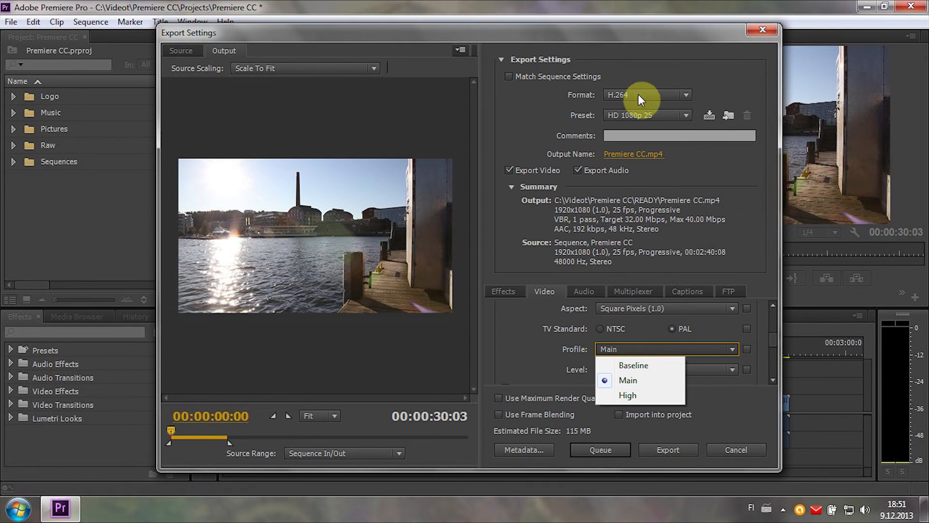
Apply the YouTube HD 720p 25 preset and check its profile and level settings
click(646, 115)
scroll(469, 501, down, 1)
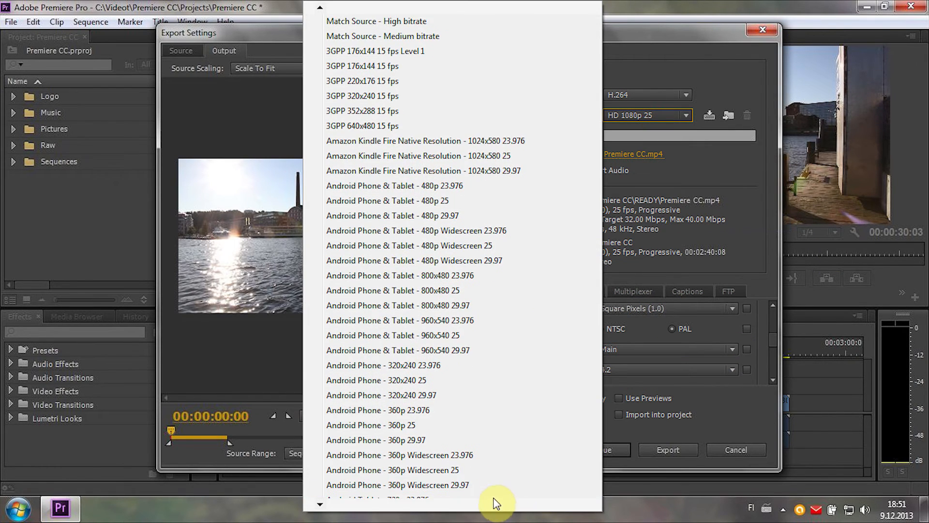
scroll(494, 499, down, 20)
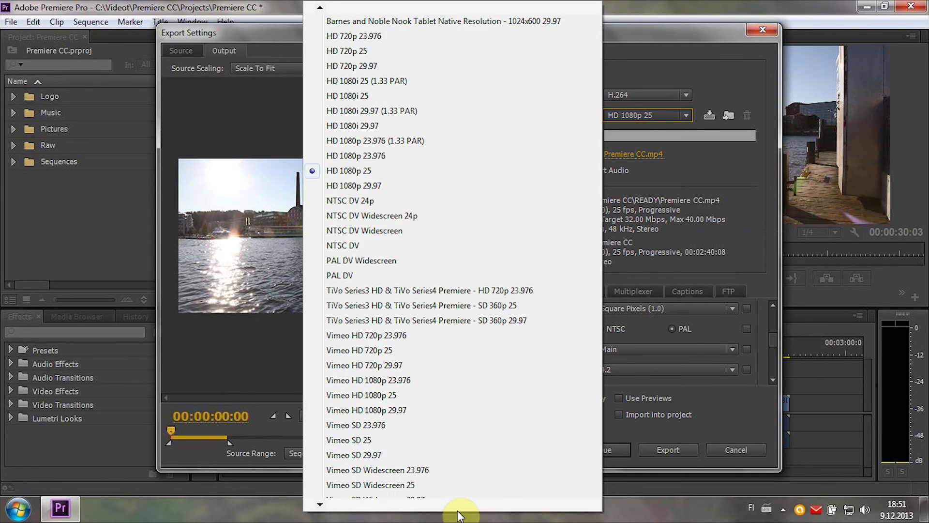
scroll(458, 503, down, 2)
click(426, 481)
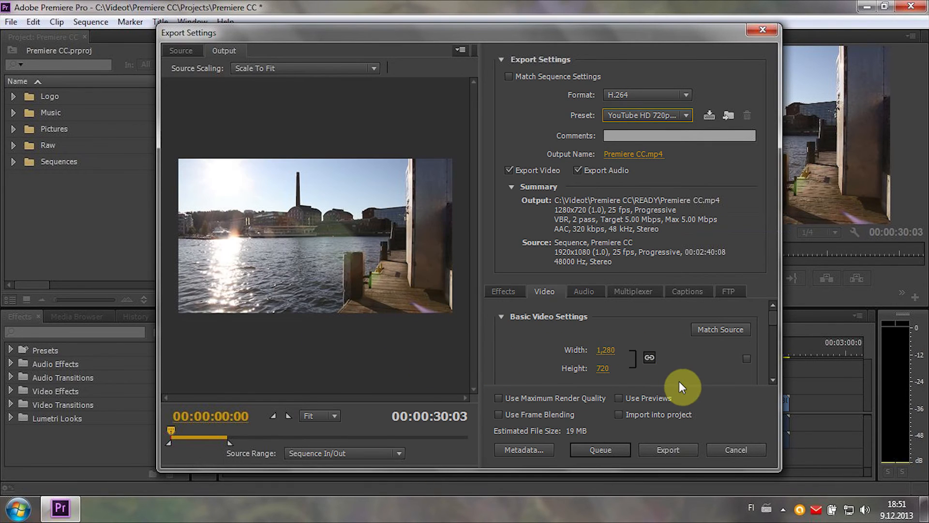
scroll(683, 373, down, 4)
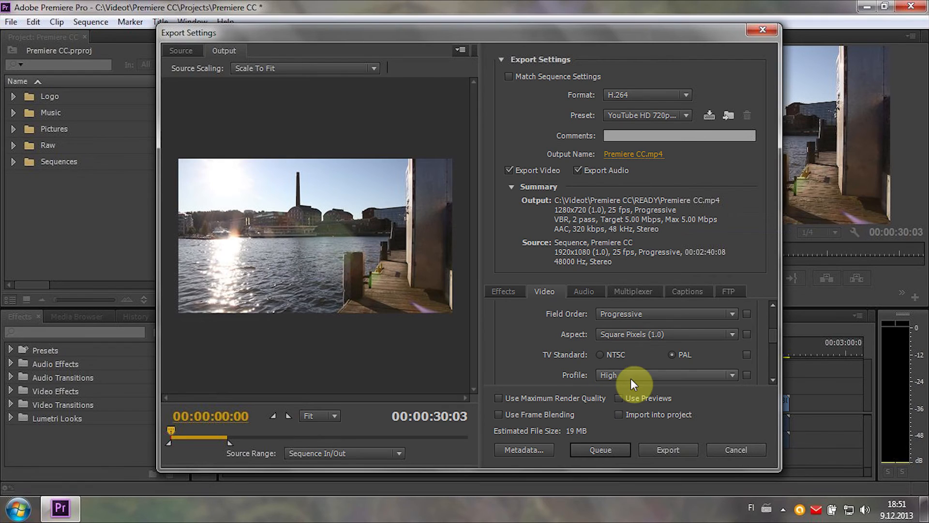
scroll(528, 371, down, 1)
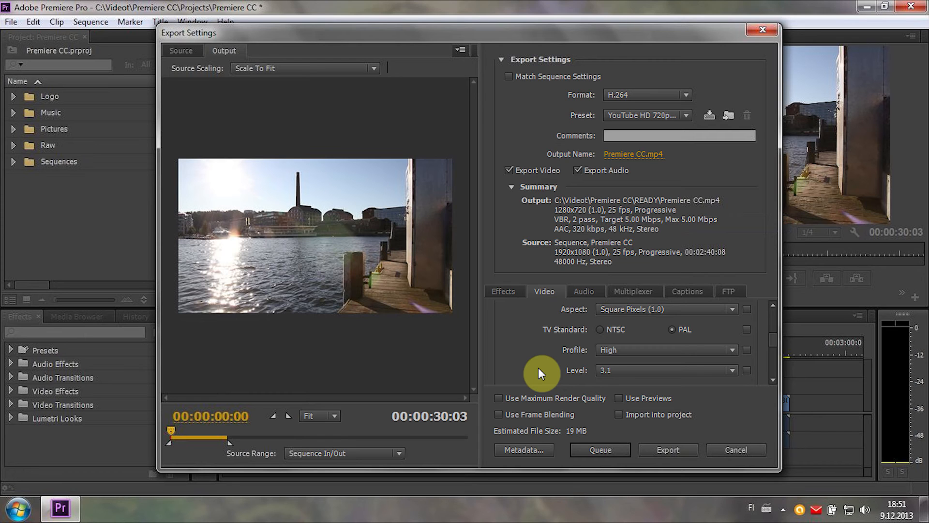
Examine the list of device presets and the current preset's frame size, profile and level settings
click(629, 115)
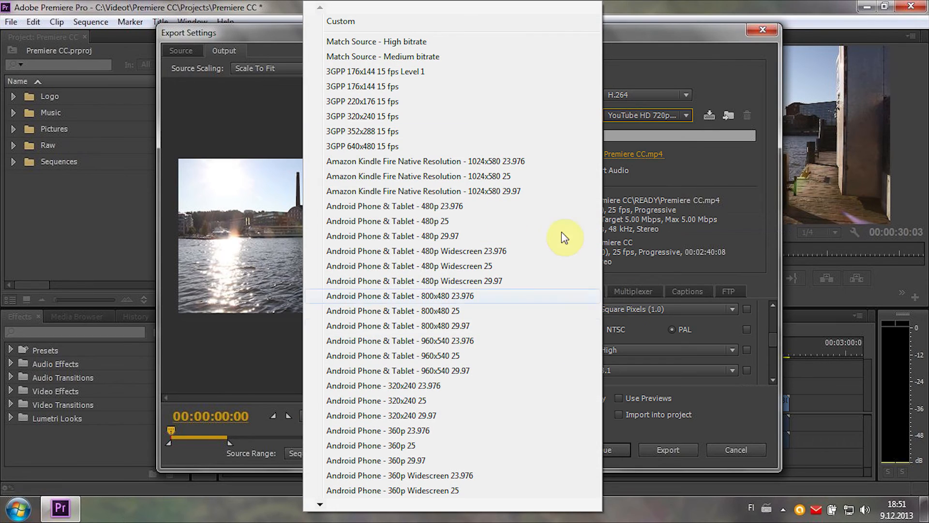
click(743, 251)
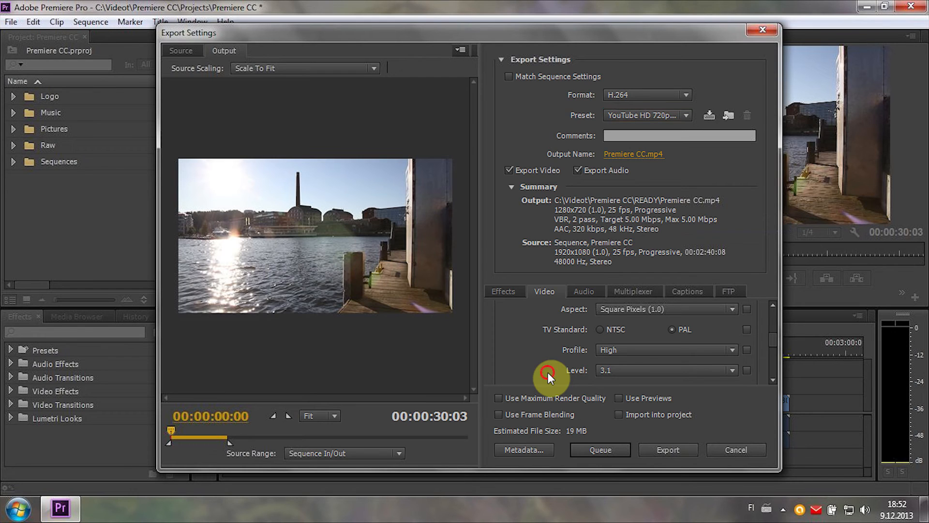
scroll(547, 373, up, 5)
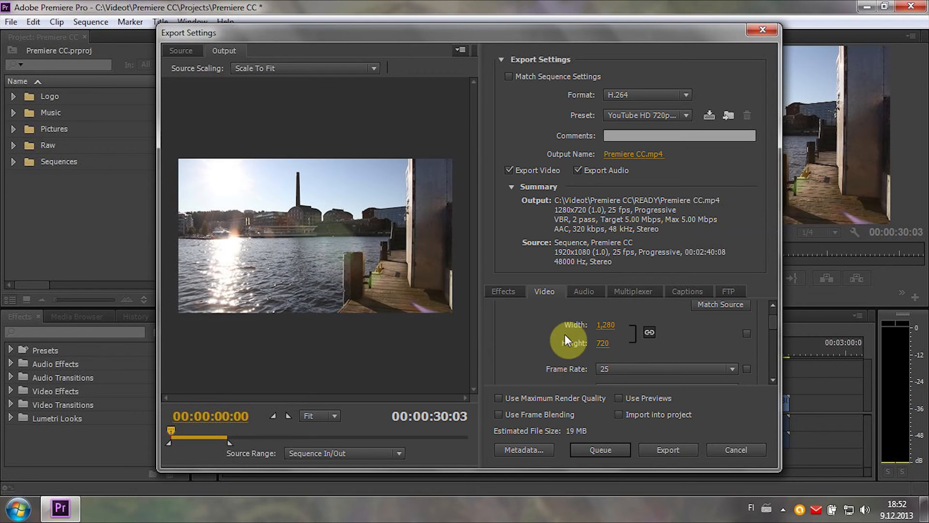
scroll(529, 356, down, 5)
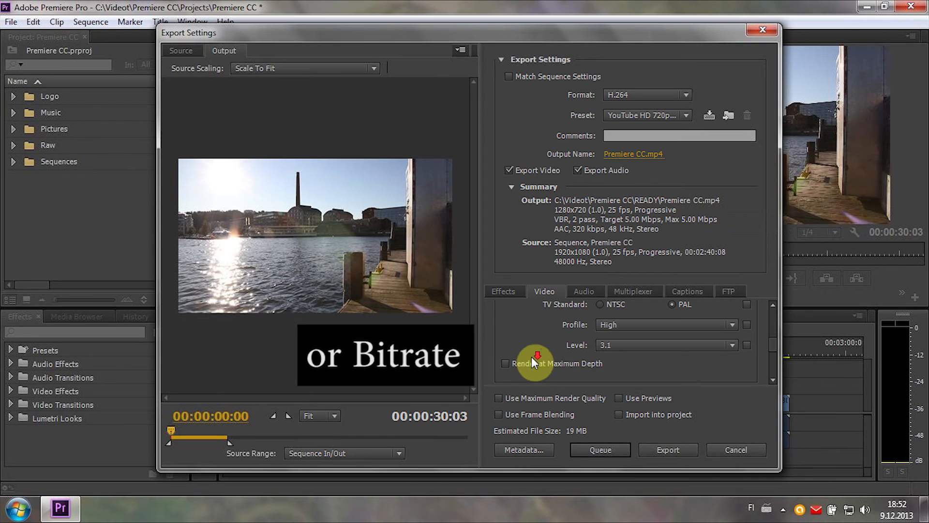
scroll(556, 349, up, 4)
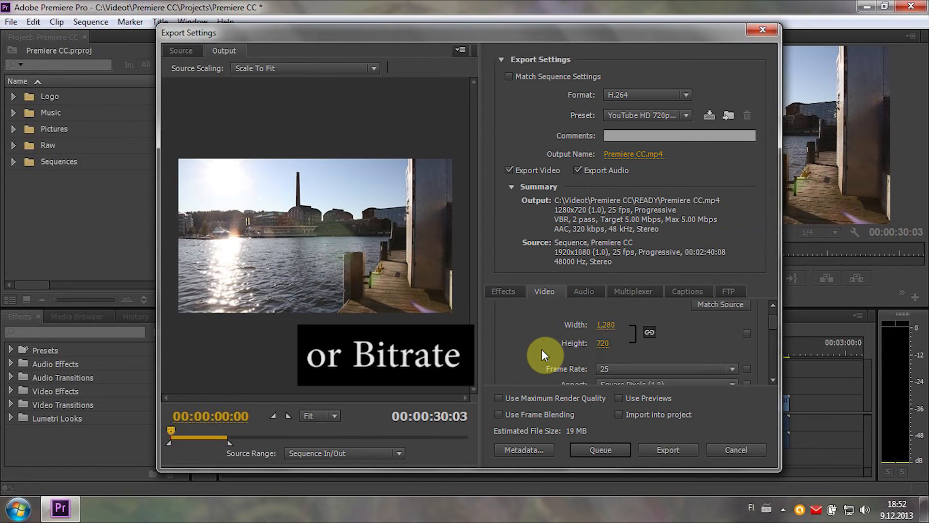
Raise the H.264 level to allow a larger frame, and increase the linked frame size to 1,392 by 782
drag(596, 348, 696, 356)
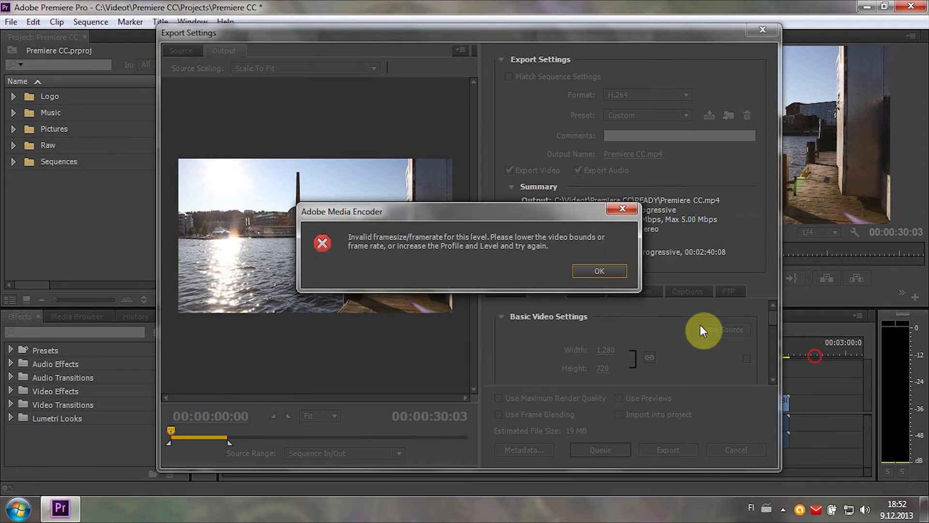
click(585, 271)
scroll(528, 338, down, 4)
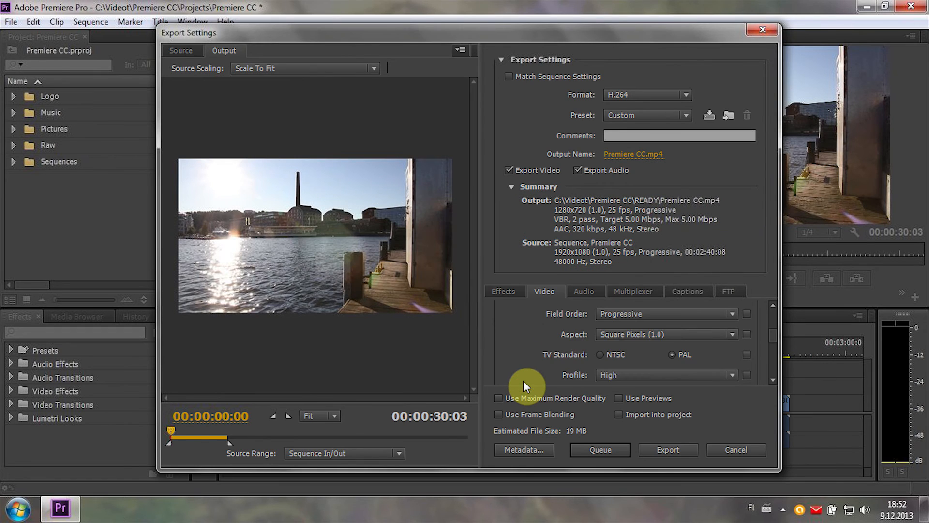
click(596, 371)
click(620, 293)
scroll(579, 353, up, 4)
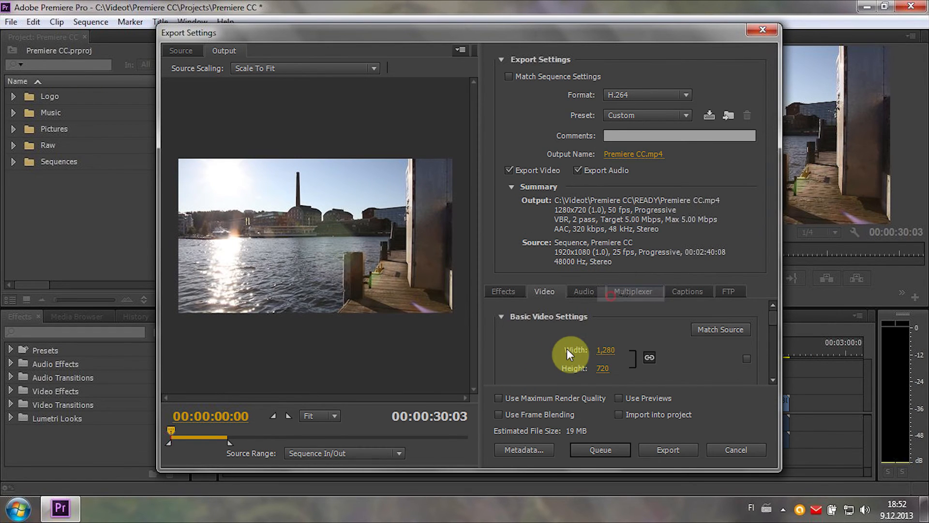
drag(601, 356, 687, 353)
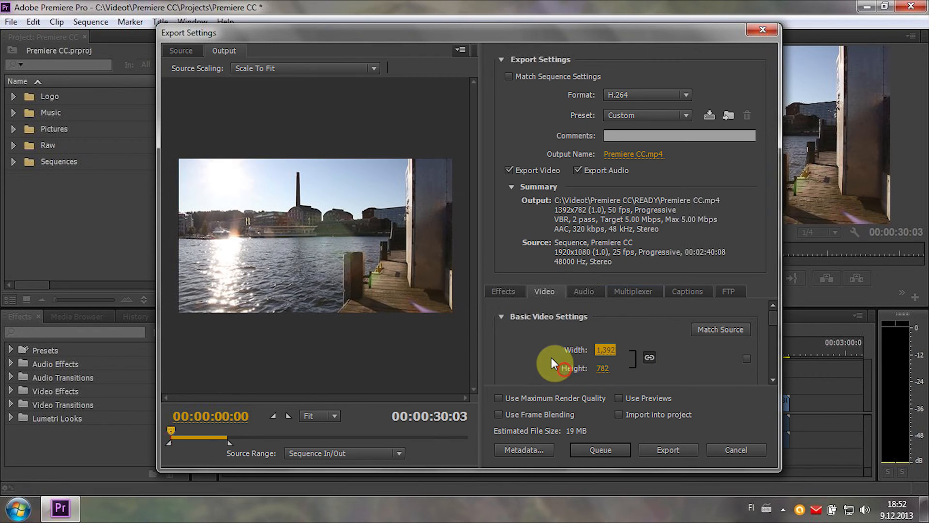
View the bitrate settings, including the bitrate encoding mode and the target and maximum bitrates
scroll(557, 361, down, 5)
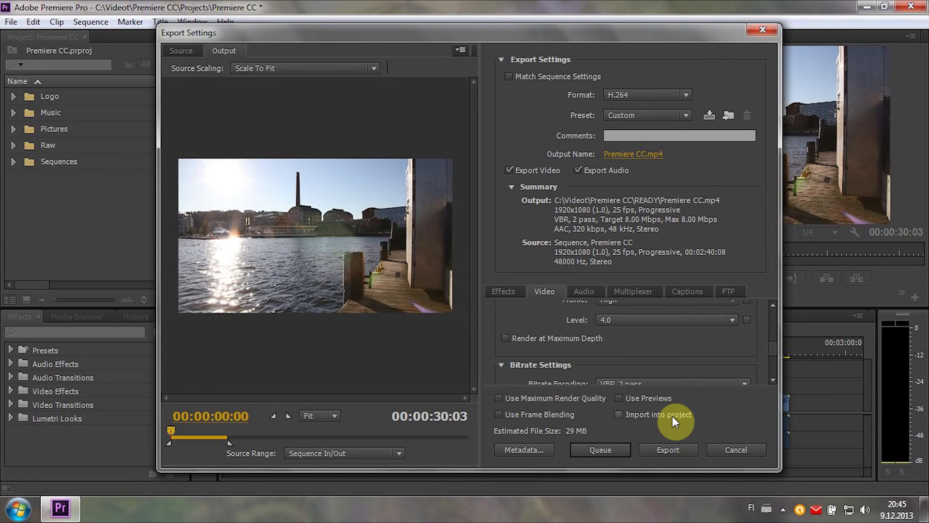
scroll(594, 371, down, 2)
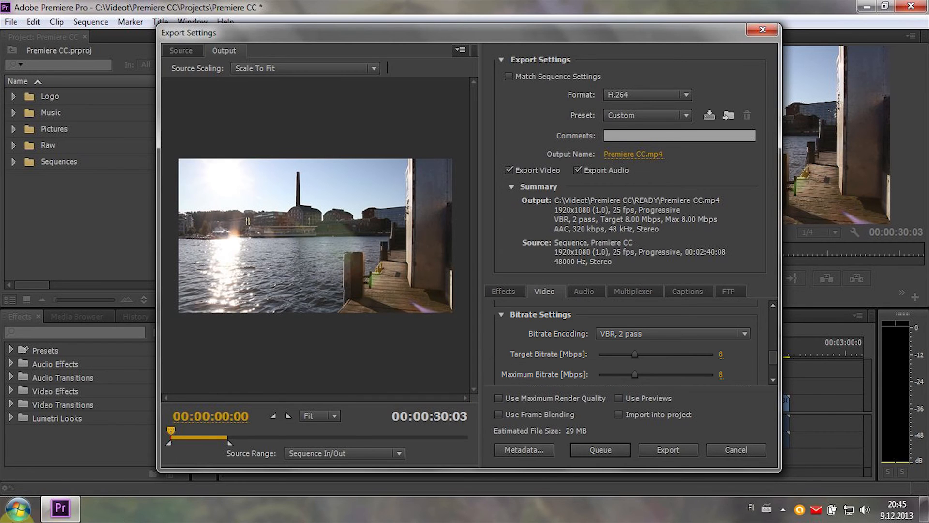
Open the READY folder inside Premiere CC in the Videos library and play Premiere CC 0.19.mp4 in full screen
click(18, 508)
click(201, 292)
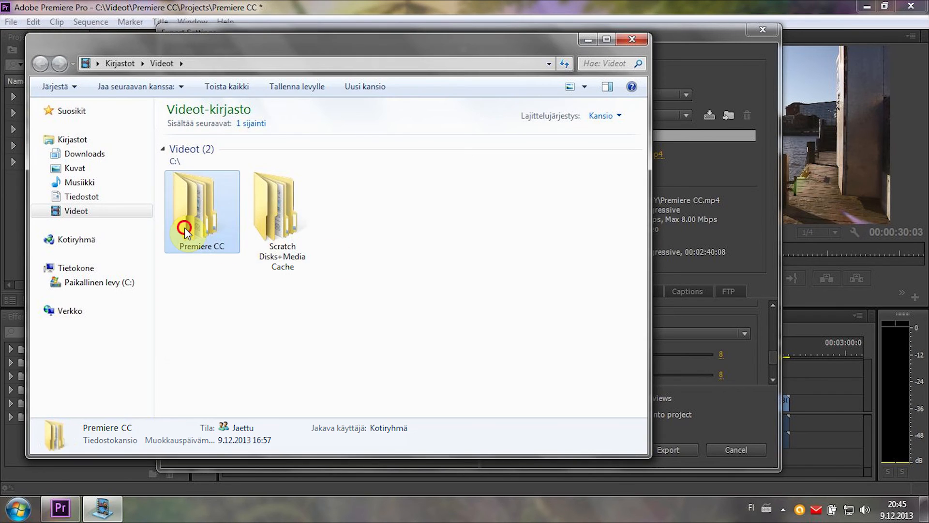
double_click(189, 221)
double_click(192, 299)
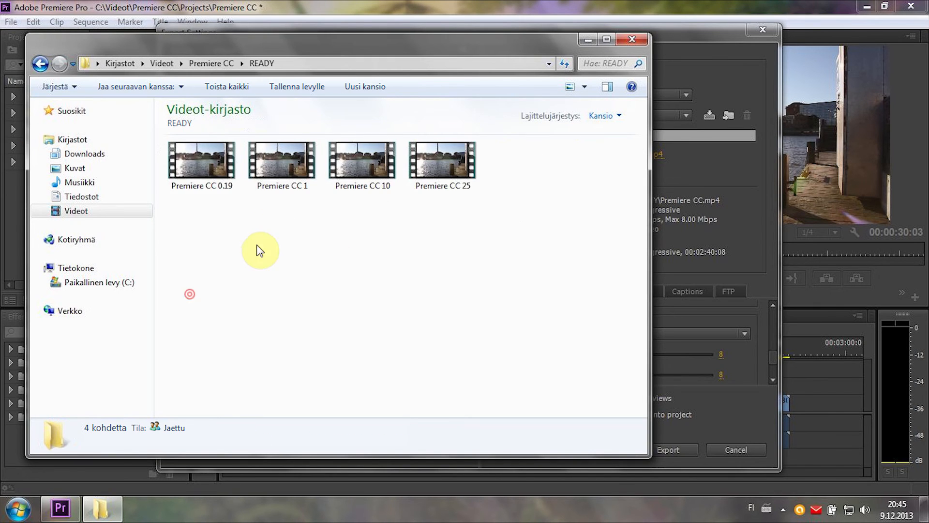
click(205, 170)
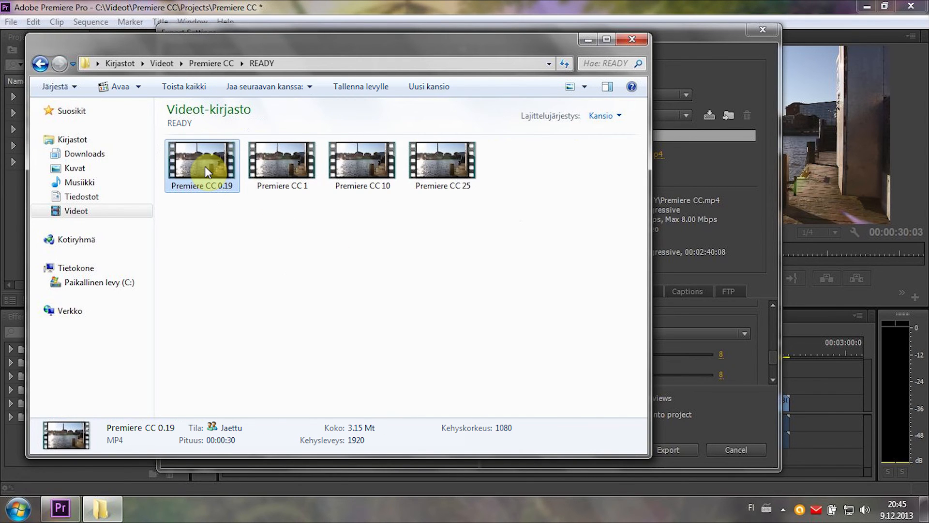
double_click(205, 166)
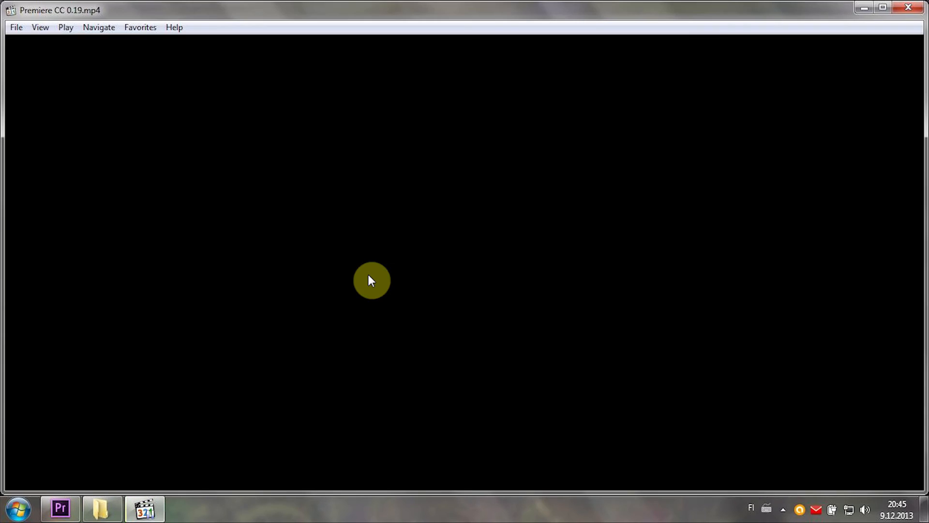
double_click(369, 275)
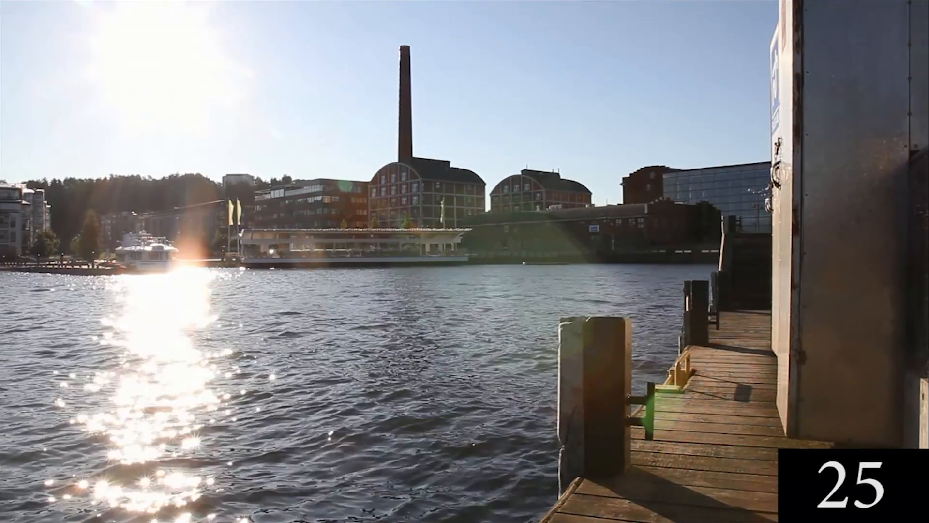
Close the full-screen video playback and show the READY folder's files as a detailed list with size, date, type and length columns
double_click(771, 263)
click(916, 8)
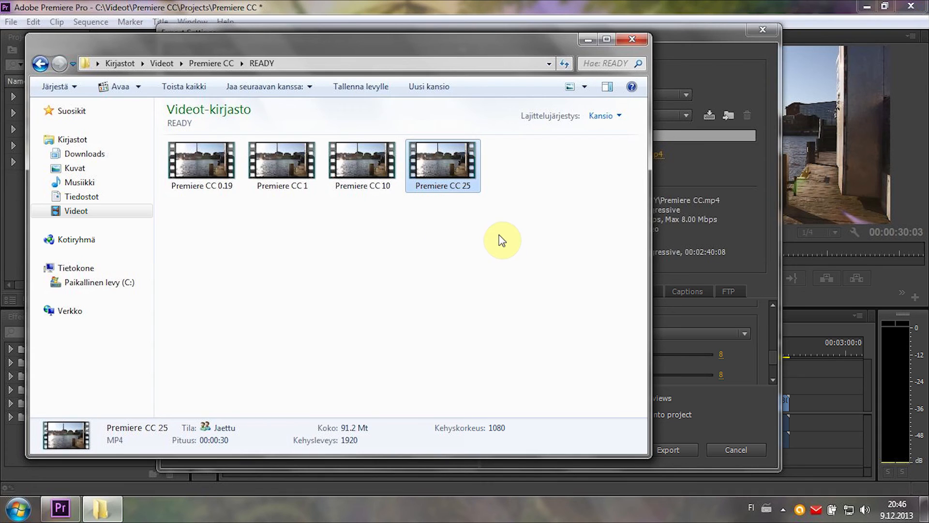
click(425, 241)
right_click(388, 252)
mouse_move(469, 262)
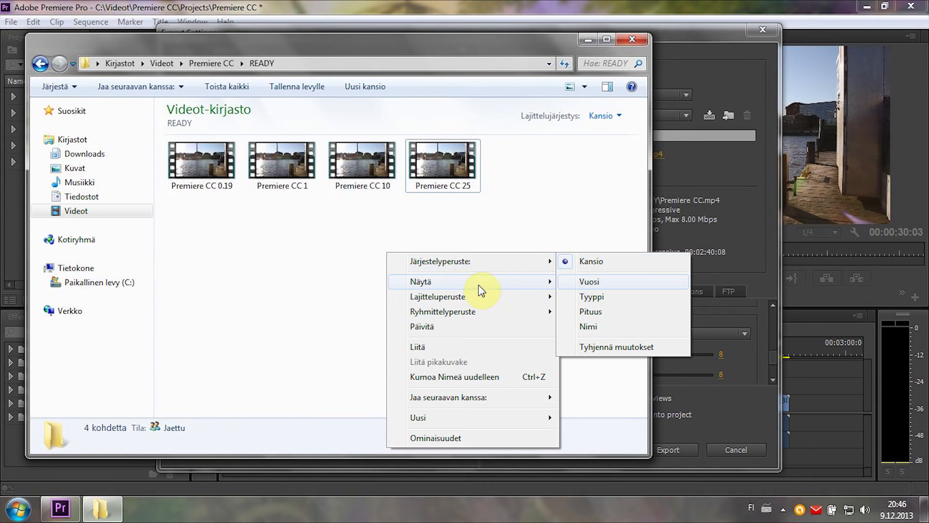
mouse_move(460, 283)
click(592, 356)
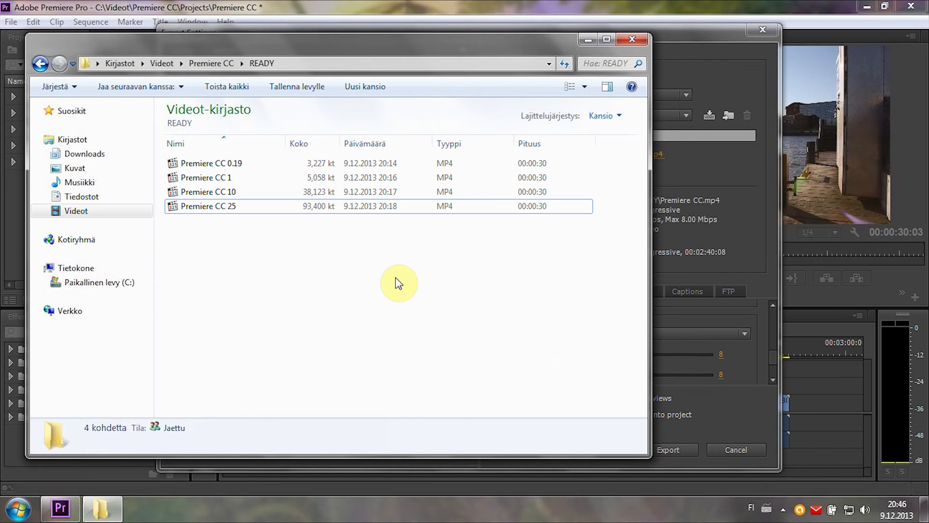
Compare the file sizes of the Premiere CC 0.19, Premiere CC 10 and Premiere CC 25 renders
click(213, 163)
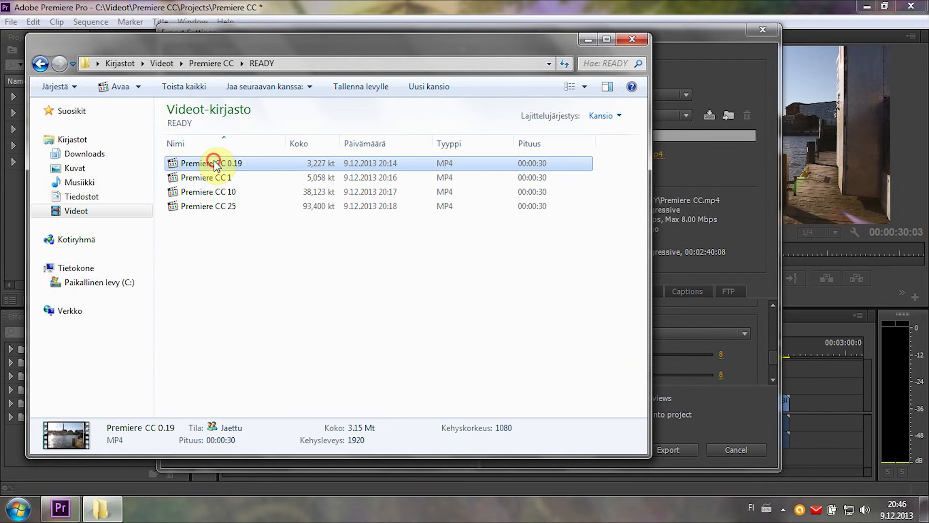
click(226, 192)
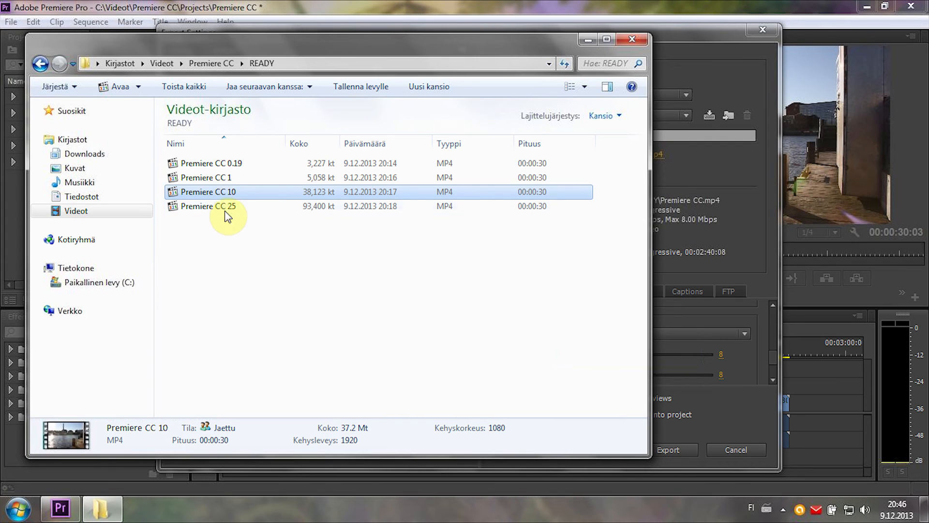
click(230, 207)
click(229, 192)
click(231, 209)
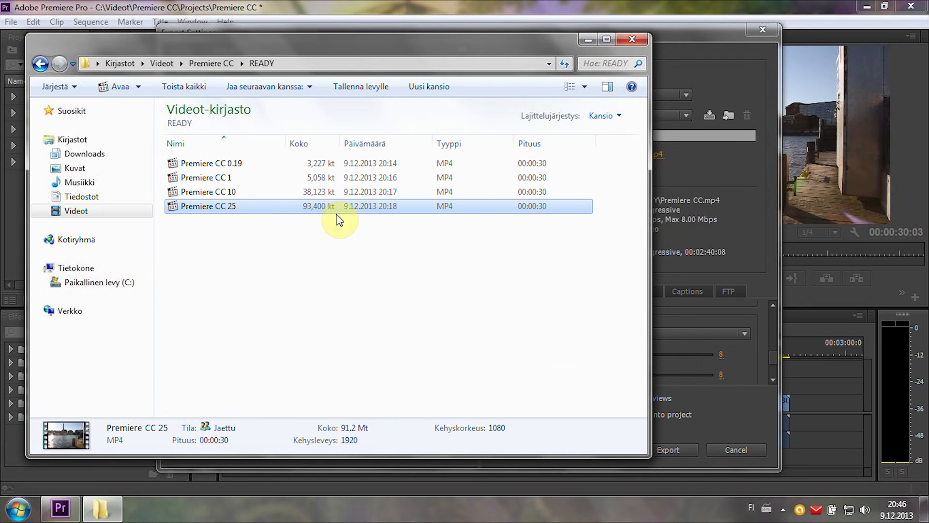
Return to the Export Settings in Premiere Pro and set the bitrate encoding to CBR
click(701, 253)
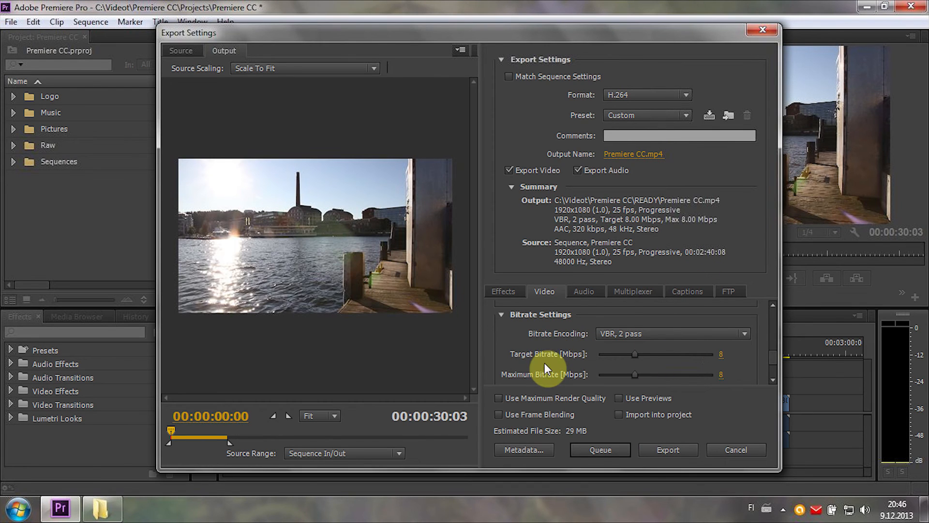
click(653, 333)
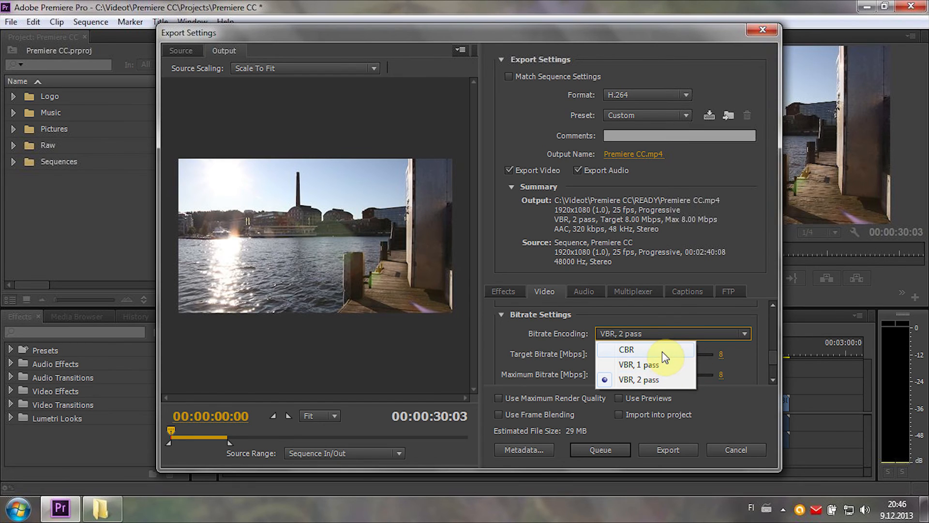
click(671, 350)
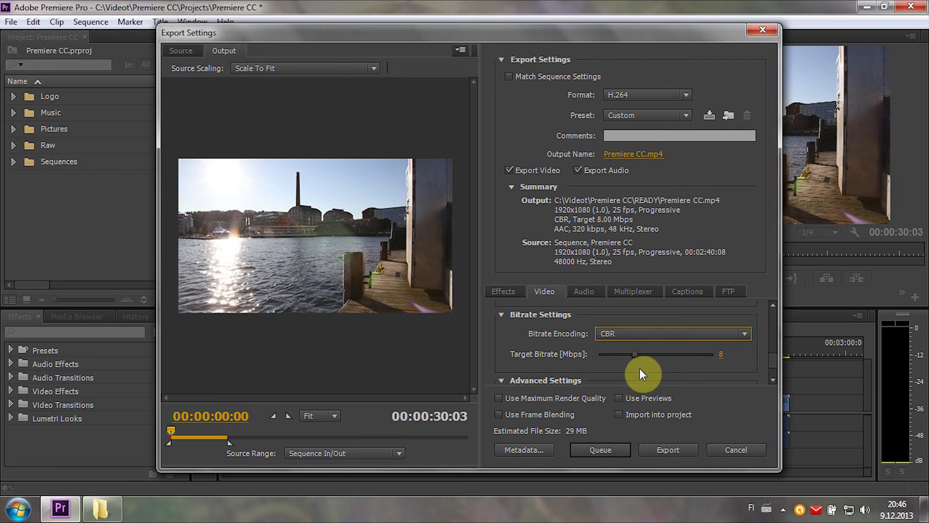
Set the bitrate encoding to VBR, 1 pass, and raise the maximum bitrate to about 13.32 Mbps
click(671, 333)
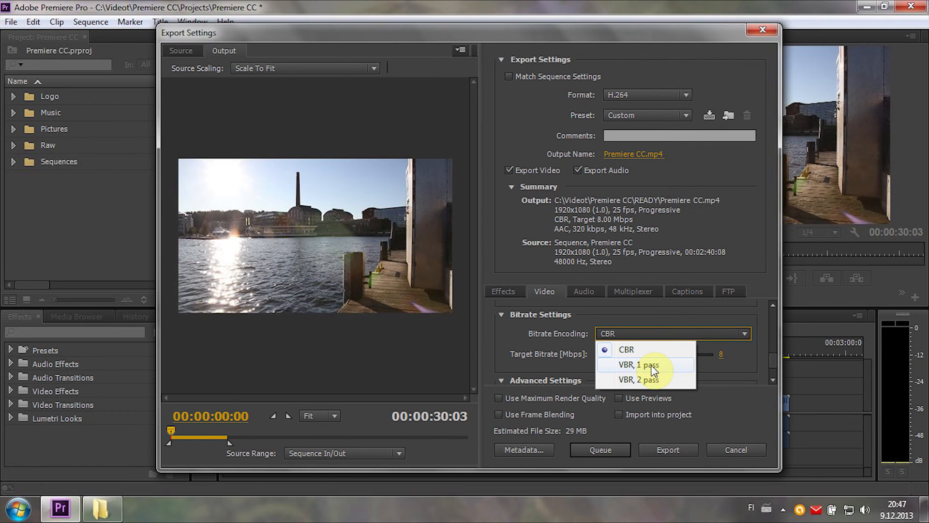
click(648, 366)
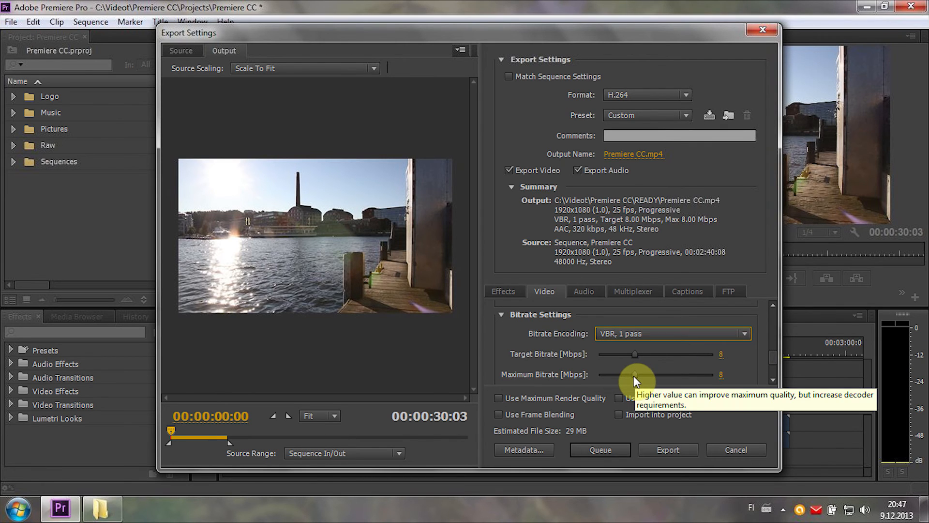
drag(635, 375, 660, 375)
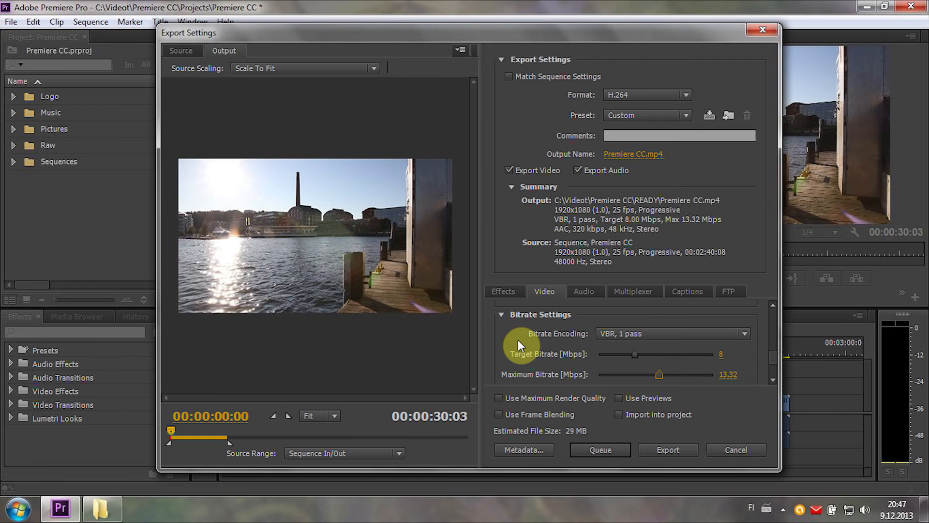
click(682, 334)
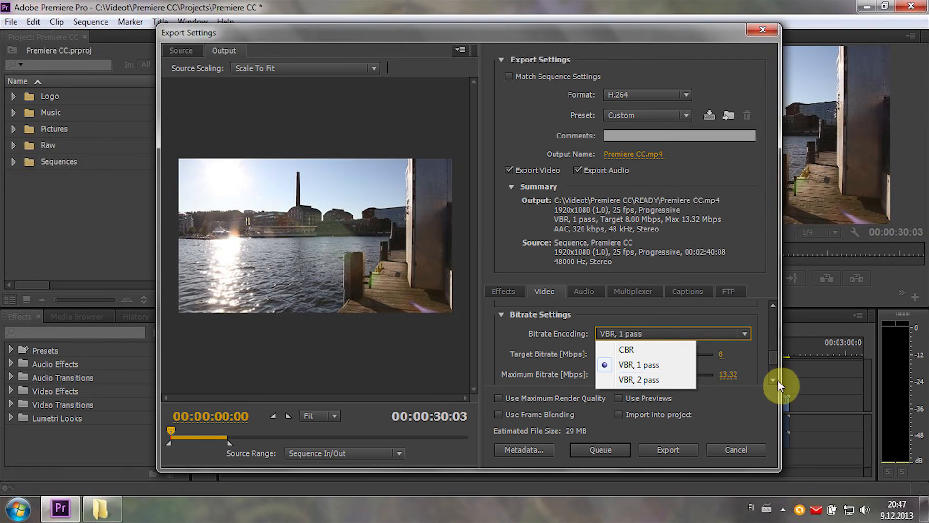
click(742, 367)
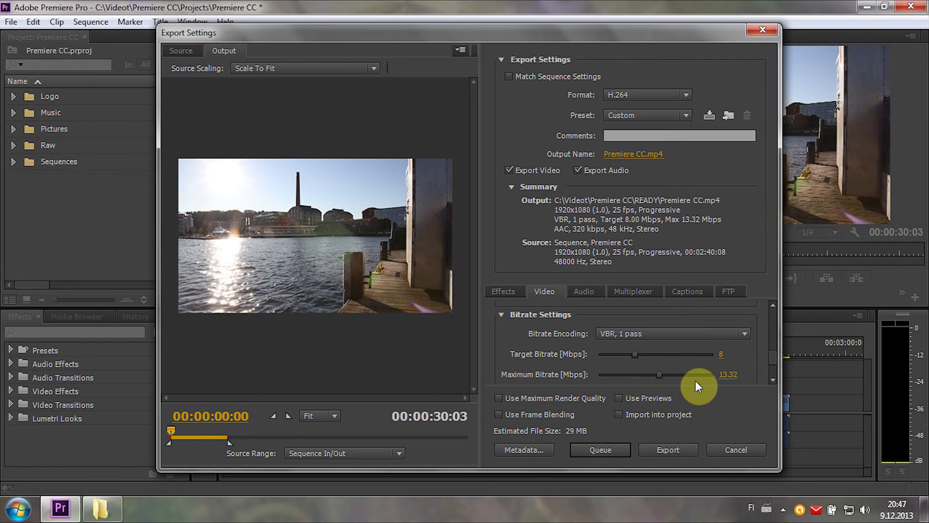
click(685, 334)
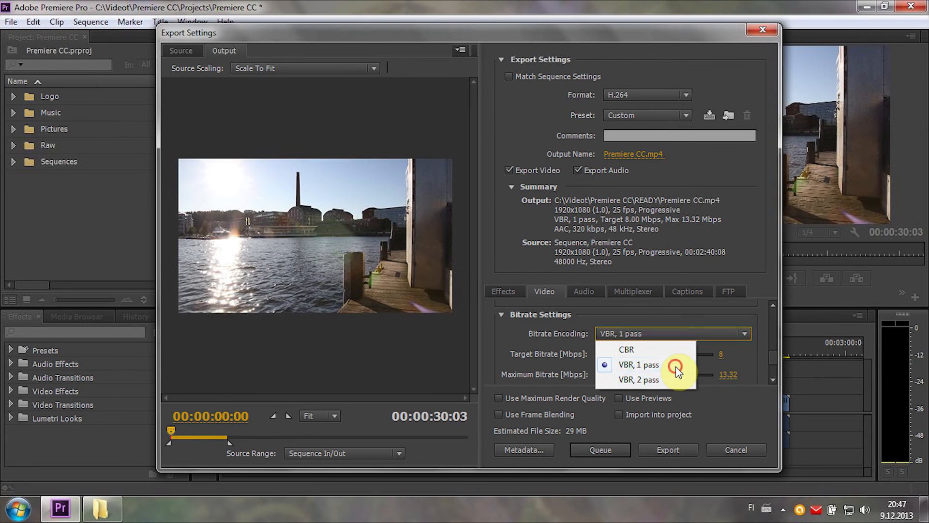
click(682, 368)
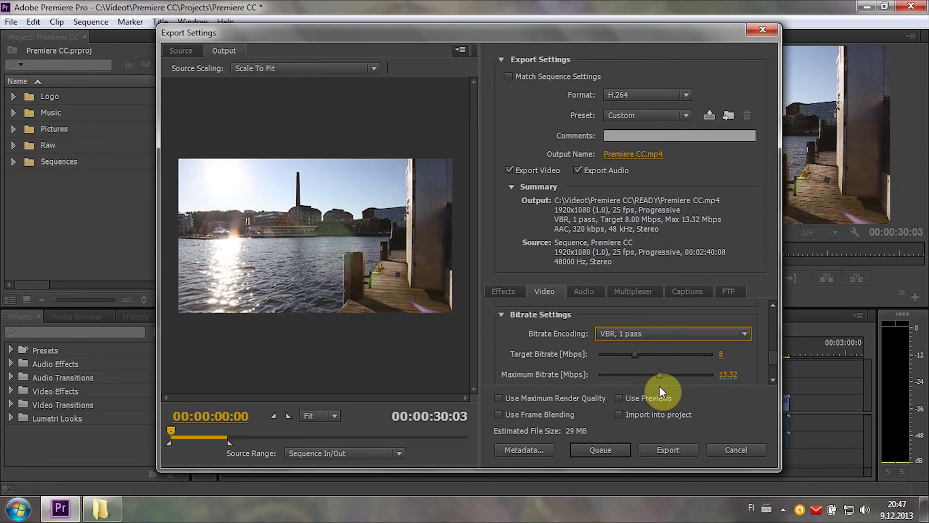
View the audio settings of the H.264 export, including the codec, sample rate, channels and audio quality
scroll(664, 359, down, 1)
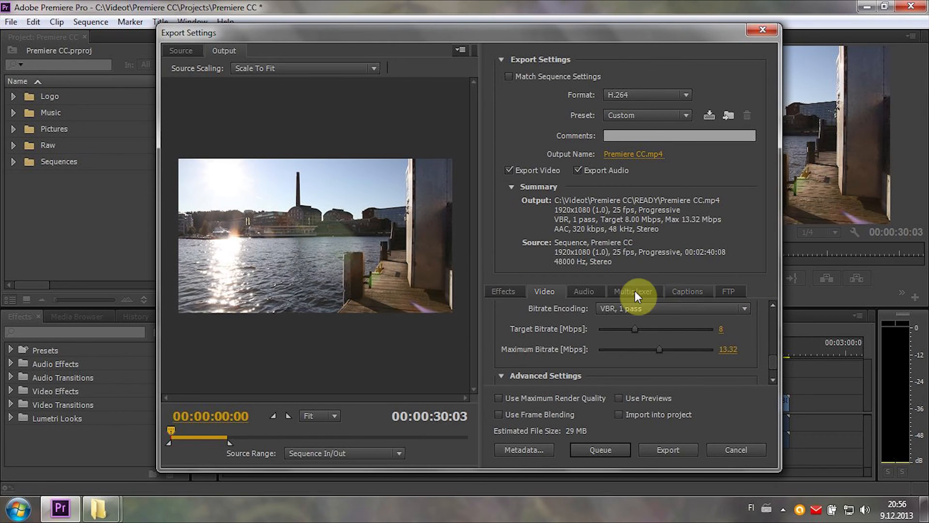
click(589, 291)
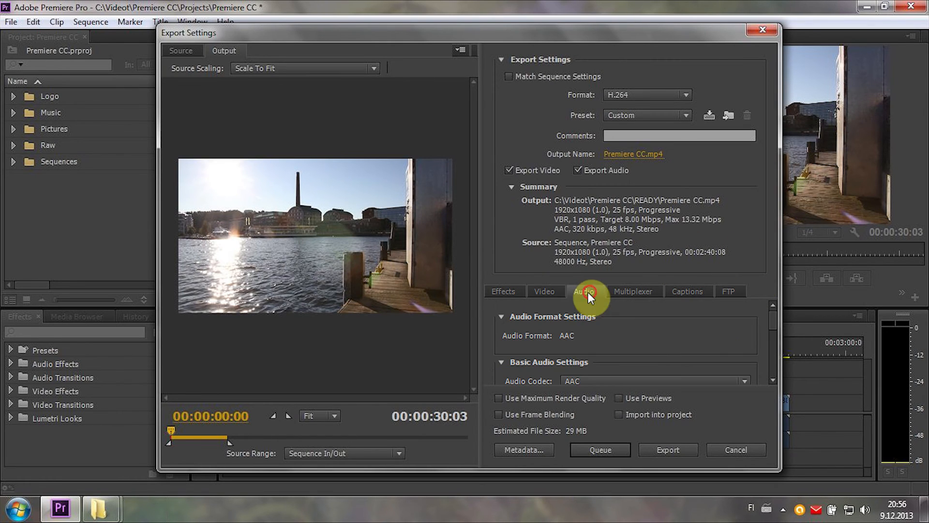
scroll(536, 362, down, 3)
scroll(536, 362, up, 3)
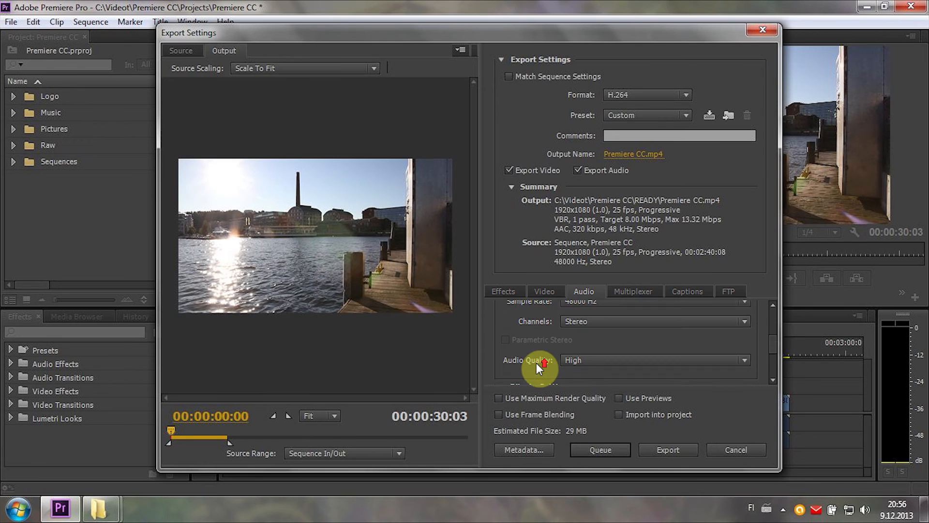
Set the export format to QuickTime and review its audio and basic video settings
click(622, 94)
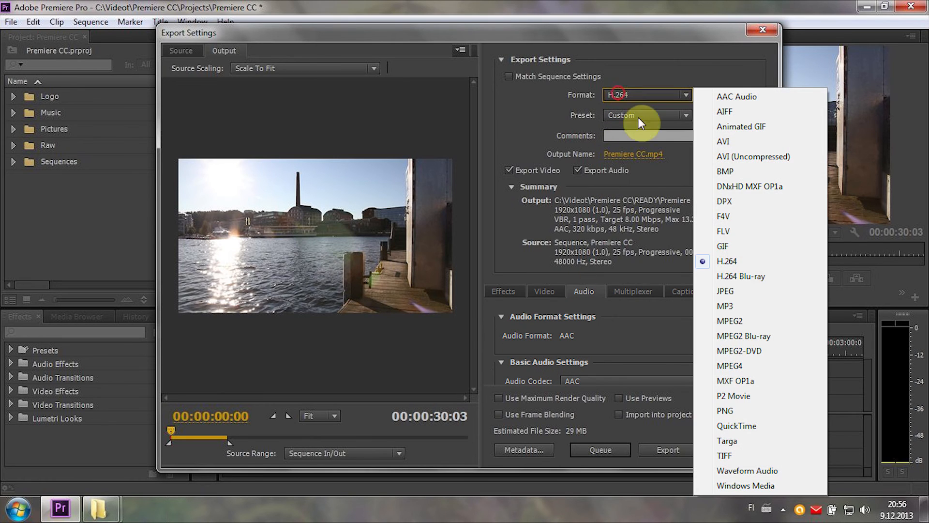
click(752, 423)
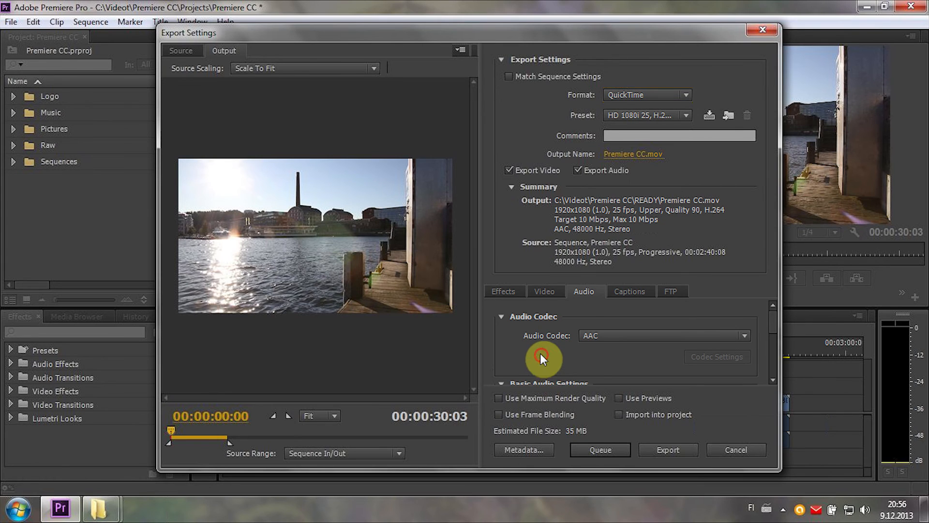
scroll(540, 353, down, 1)
click(537, 290)
scroll(551, 341, down, 3)
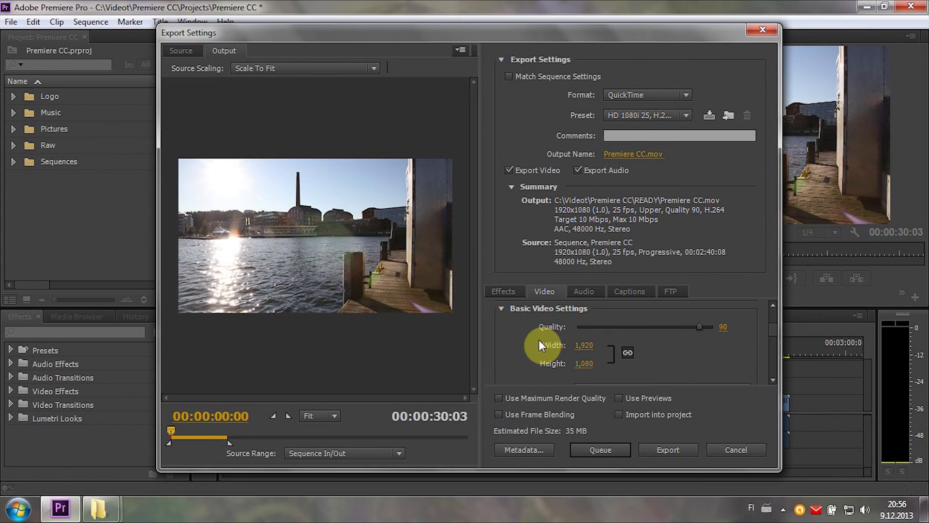
scroll(539, 341, up, 3)
Set the video codec to Avid DV100 Codec, and open and accept its codec settings
click(642, 339)
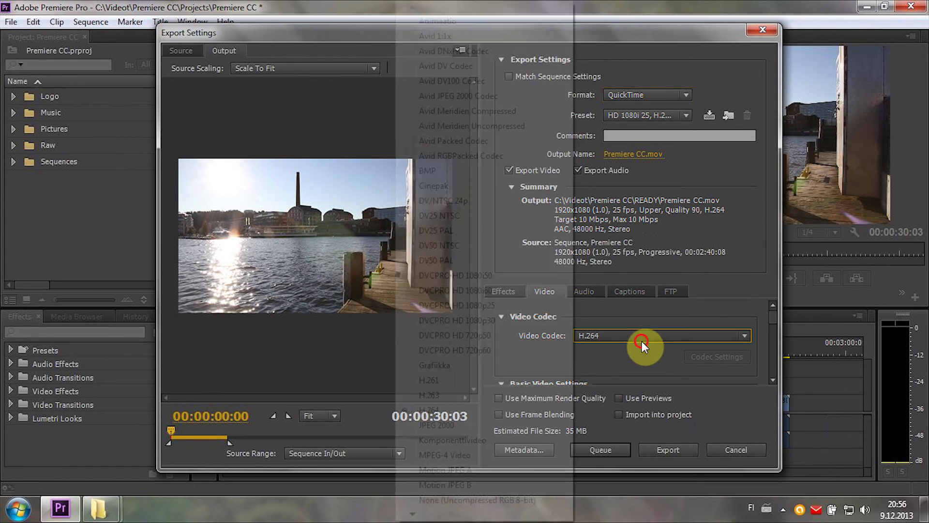
click(471, 85)
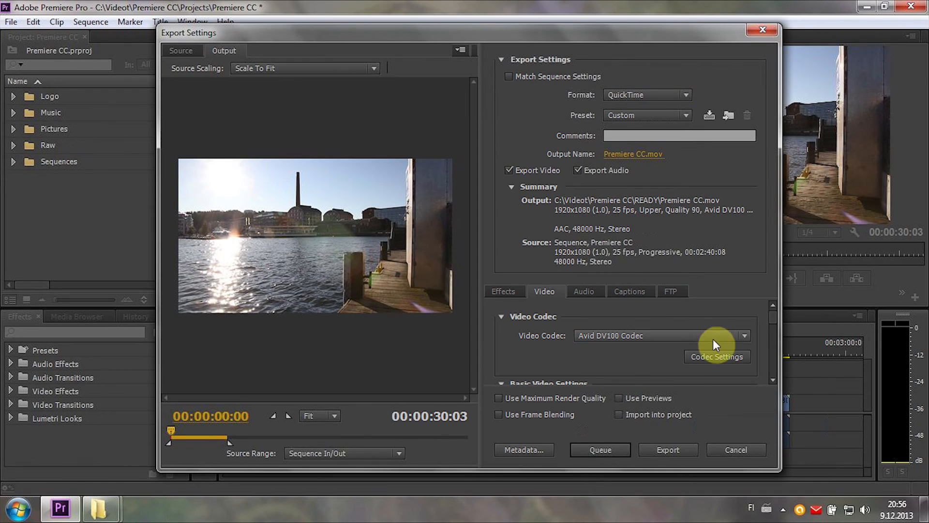
click(715, 359)
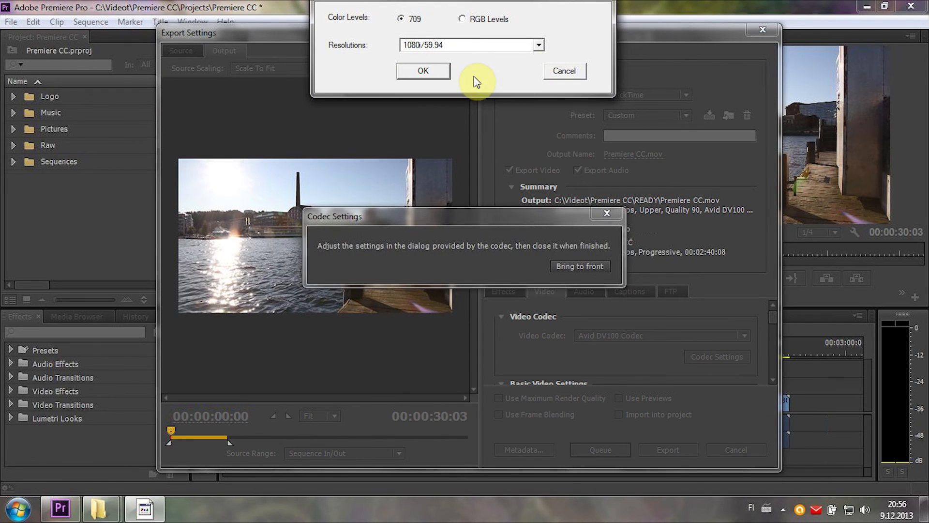
click(427, 69)
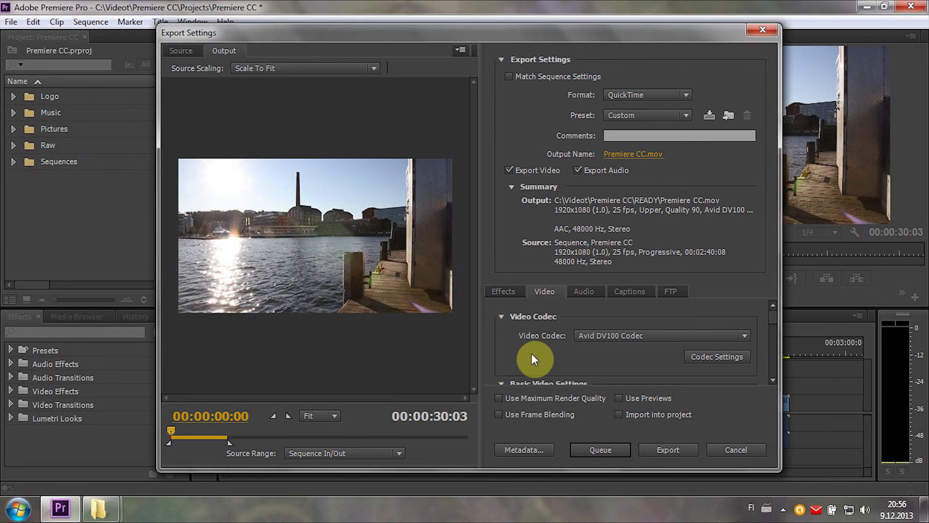
Set the export format back to H.264 and choose the YouTube HD 1080p 25 preset
click(648, 95)
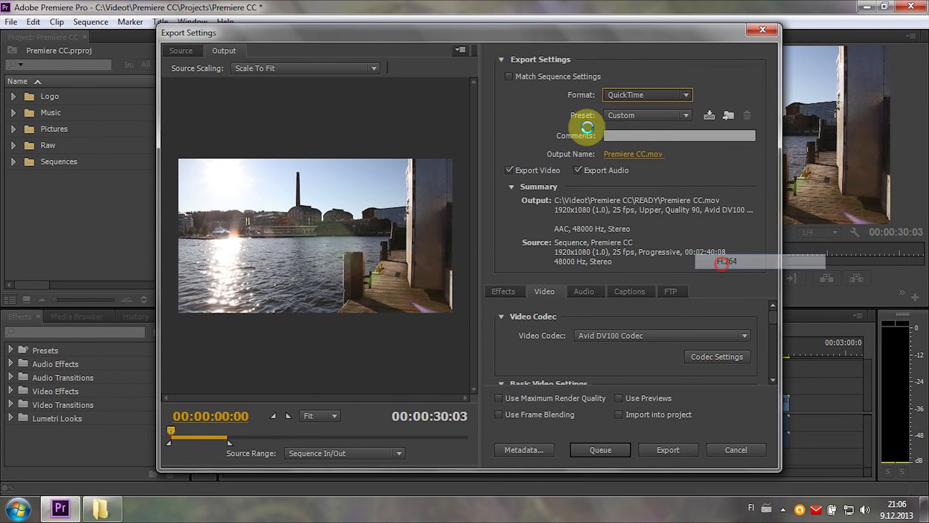
click(616, 116)
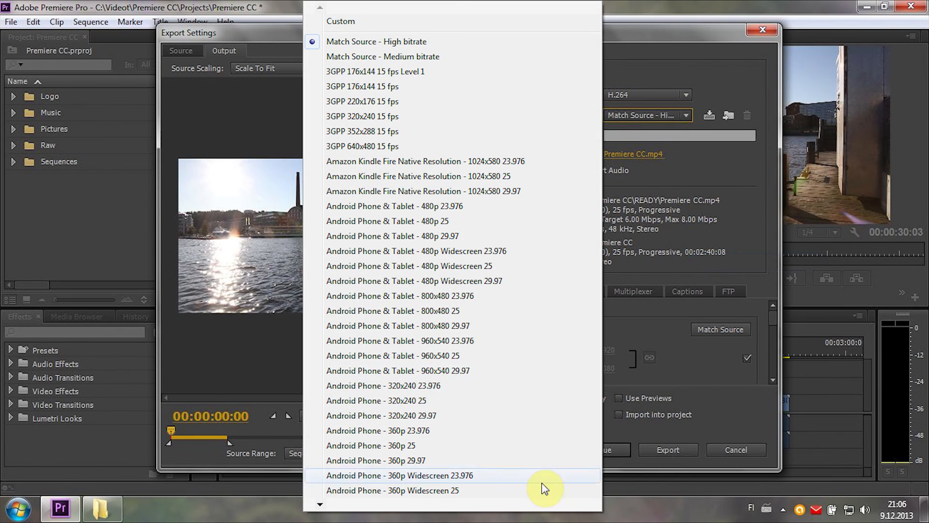
scroll(543, 504, down, 12)
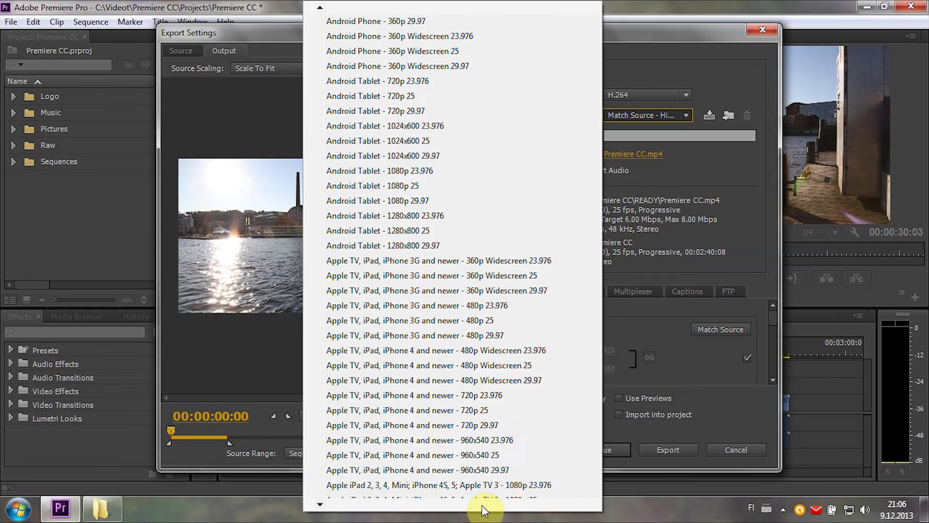
scroll(508, 494, down, 13)
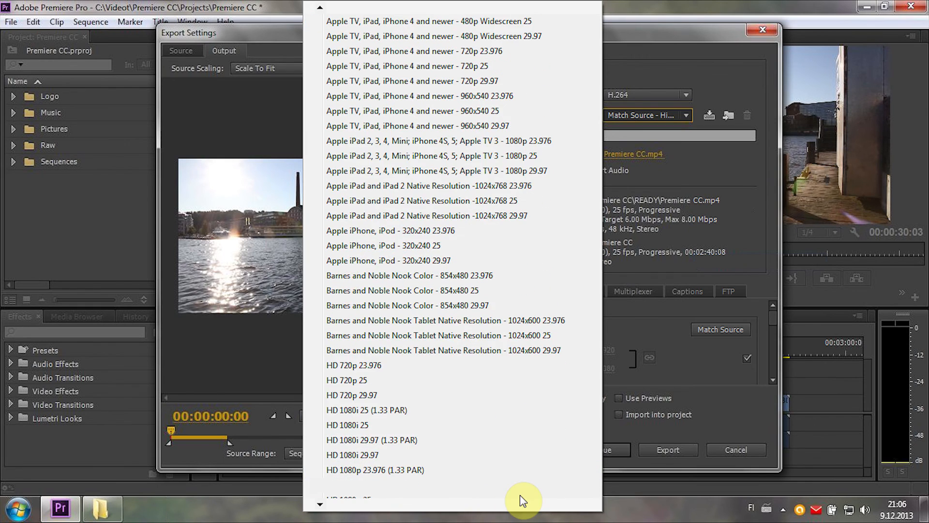
scroll(526, 499, down, 4)
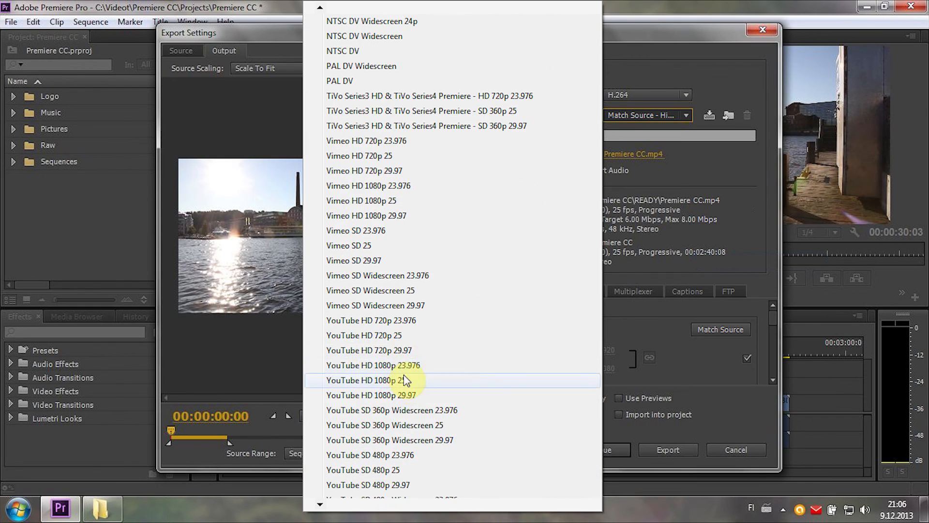
click(406, 380)
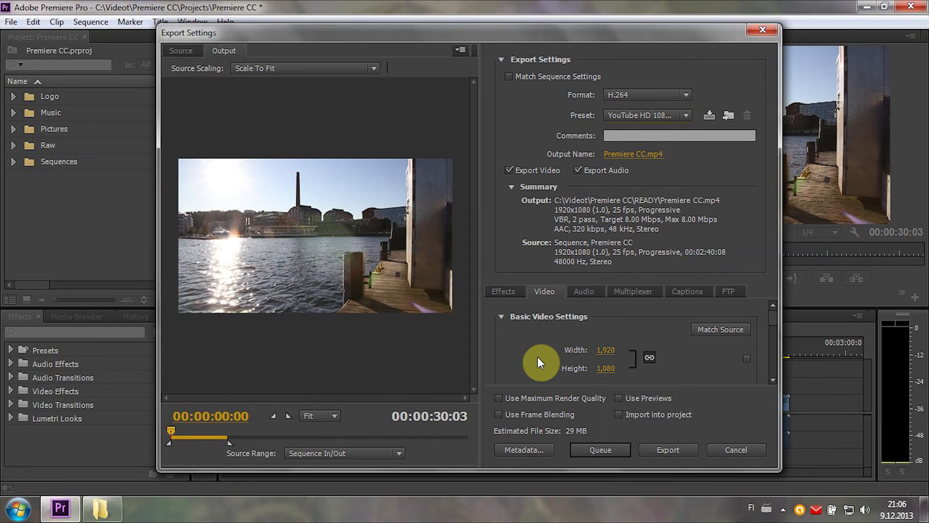
Review the bitrate encoding modes of the H.264 export and the available export formats and presets
scroll(540, 359, down, 5)
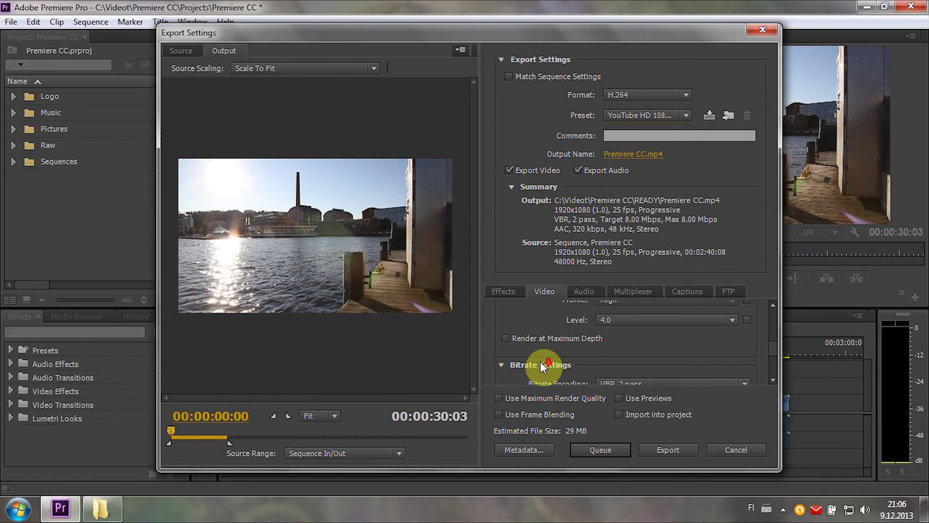
scroll(539, 362, down, 1)
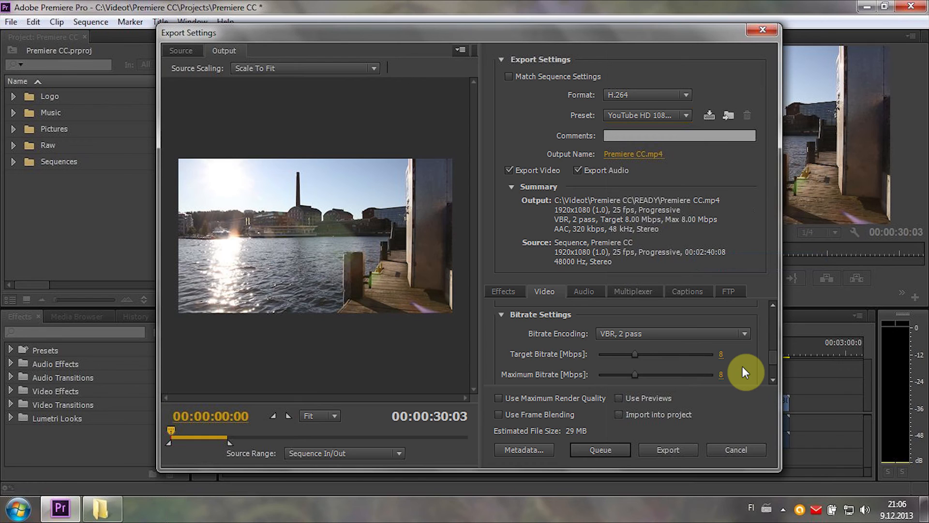
click(739, 333)
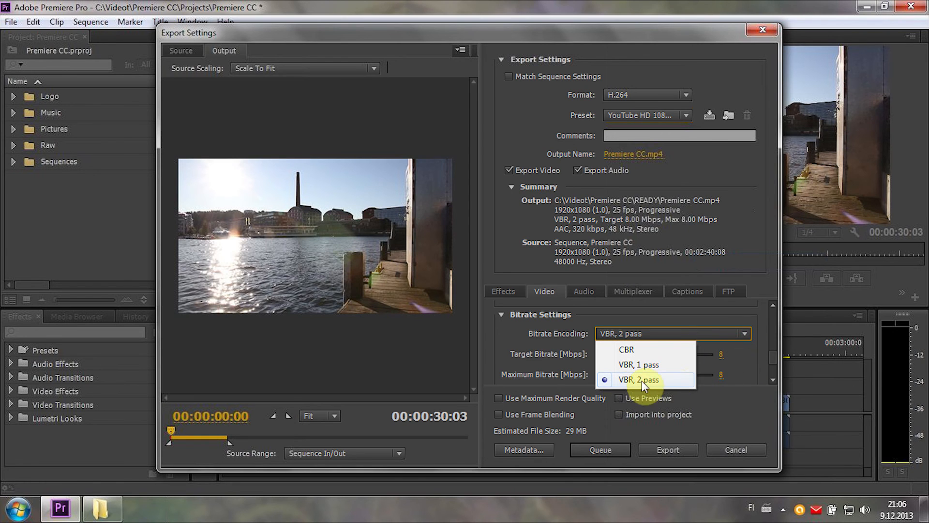
scroll(745, 367, up, 3)
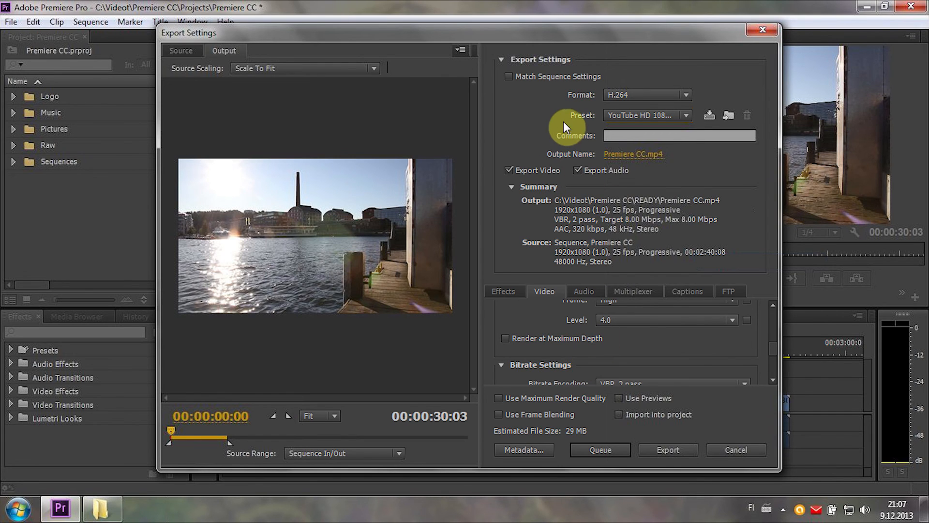
click(618, 94)
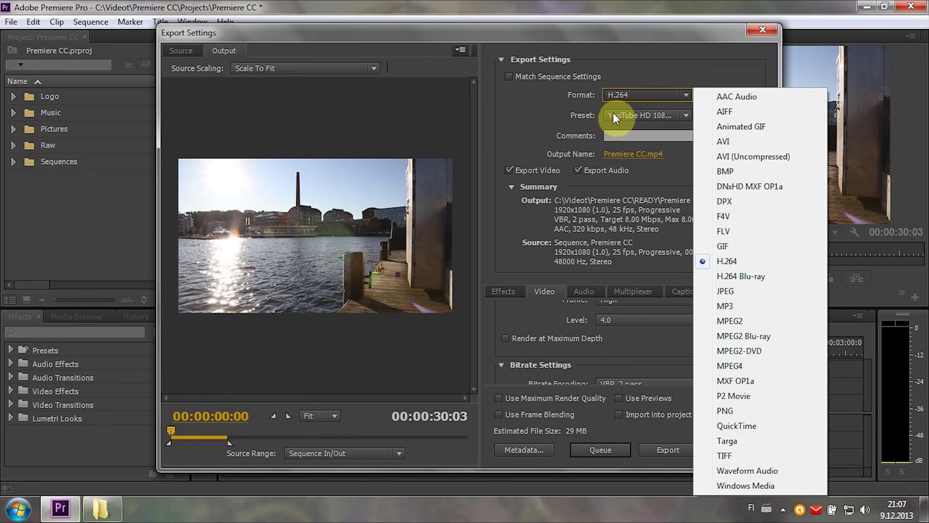
click(613, 115)
click(656, 190)
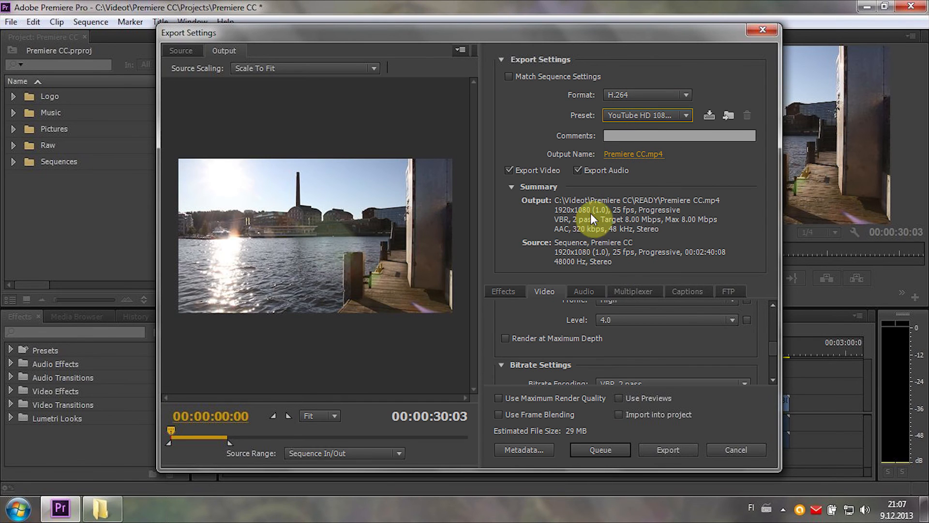
Turn Render at Maximum Depth on and back off, and review the export's target and maximum bitrate settings
click(556, 338)
click(547, 337)
scroll(621, 350, down, 1)
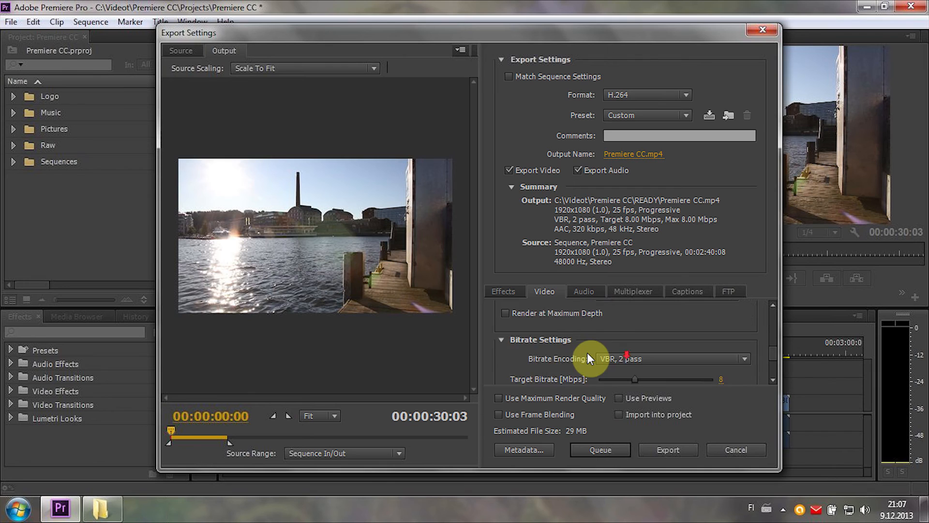
scroll(585, 361, down, 1)
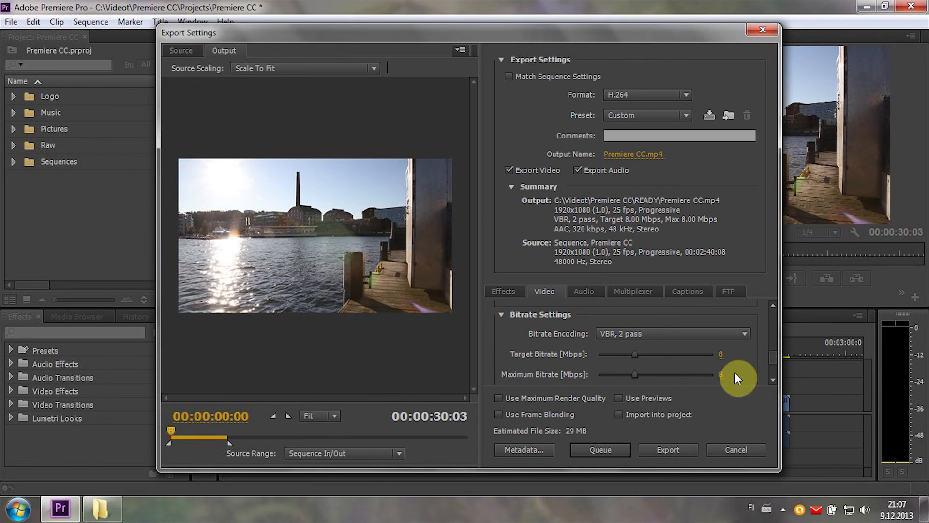
scroll(560, 349, up, 2)
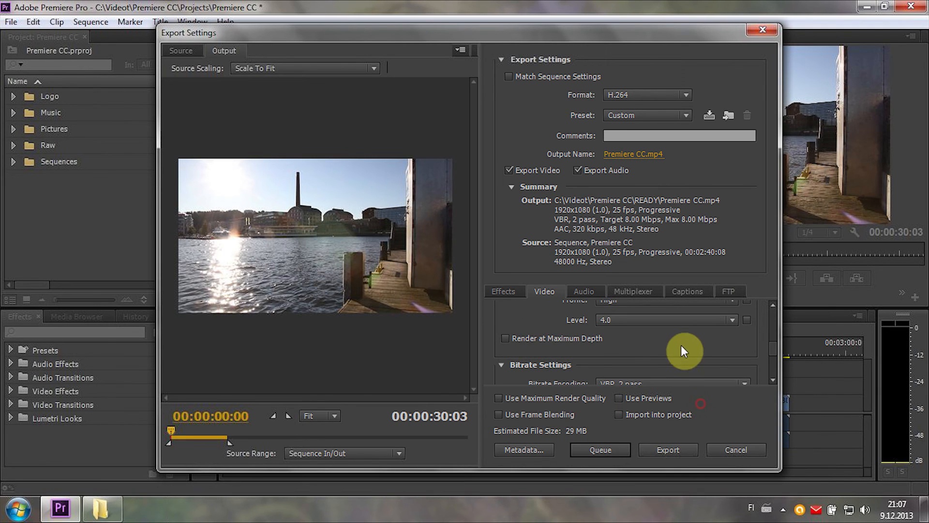
scroll(683, 351, down, 1)
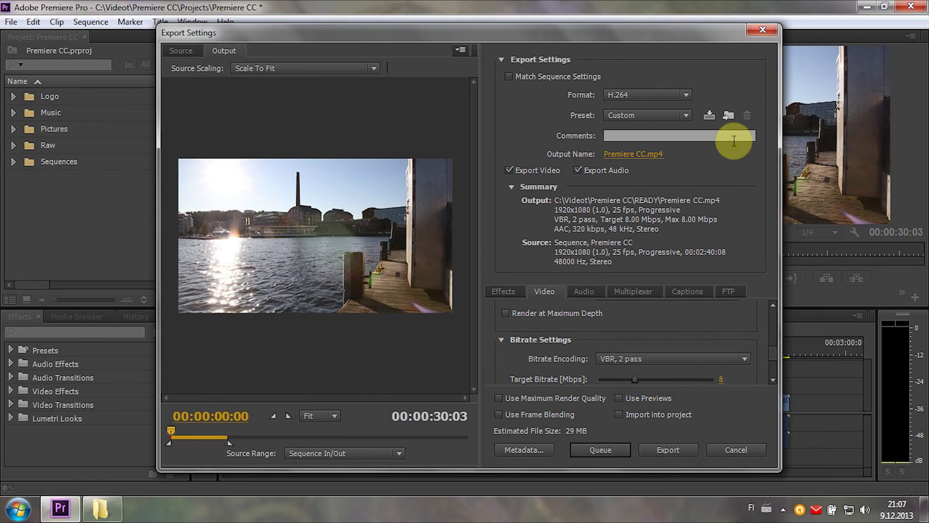
Save the current H.264 export settings as a preset named dsfsdfdfs
click(708, 116)
text(dsfsdfdfs)
click(504, 294)
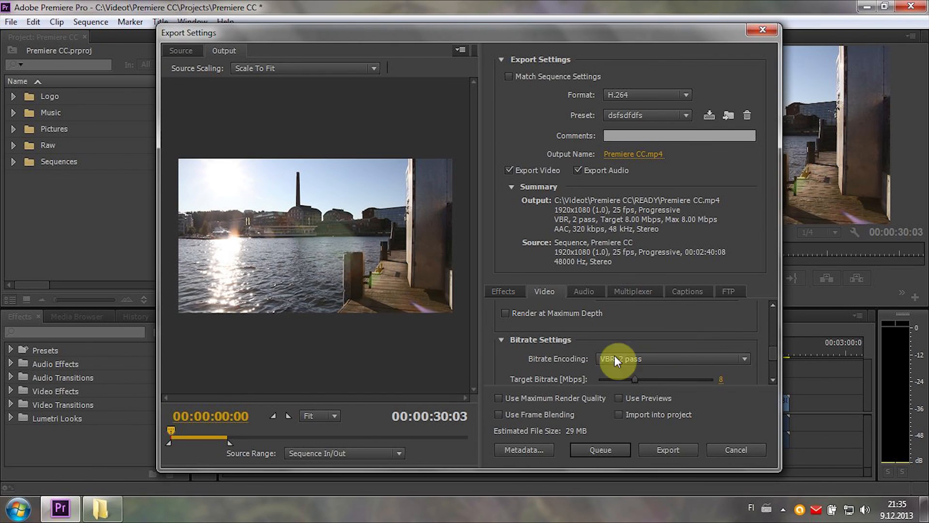
Send the sequence to the Adobe Media Encoder queue and start encoding it
click(596, 451)
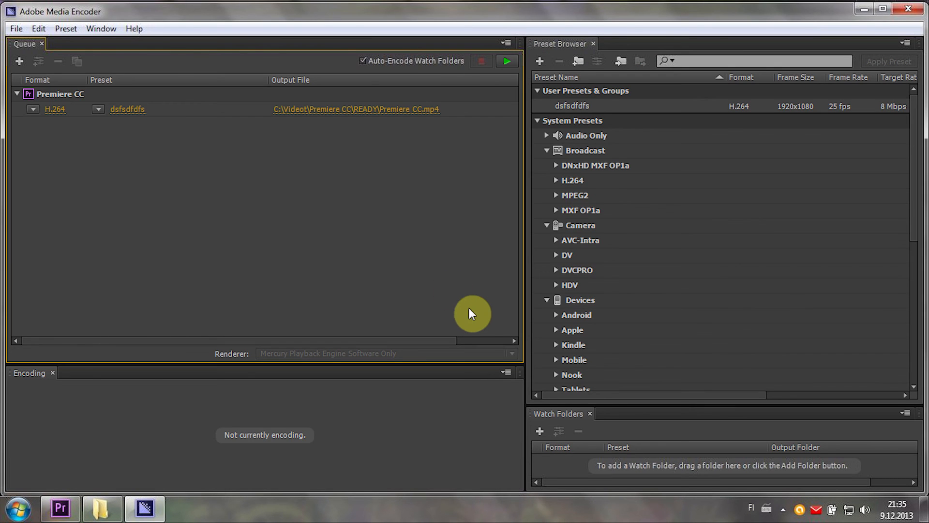
click(79, 94)
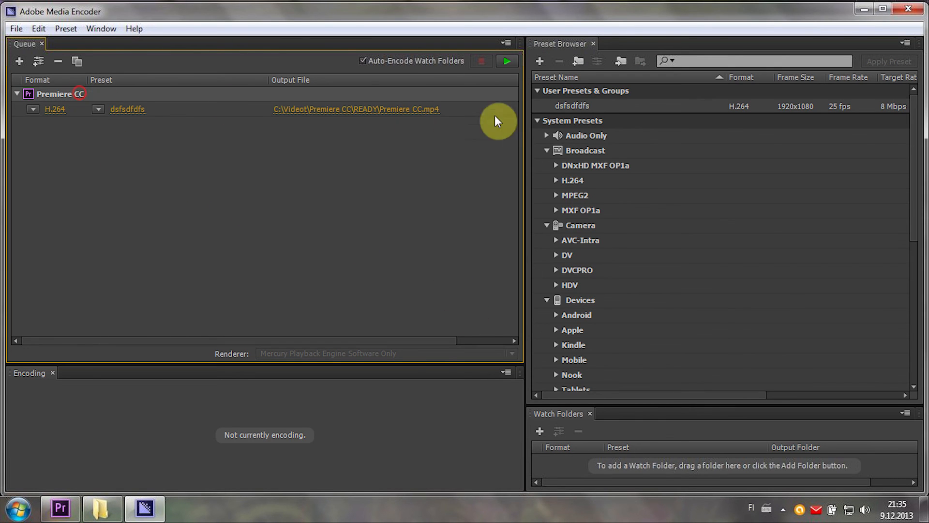
click(507, 61)
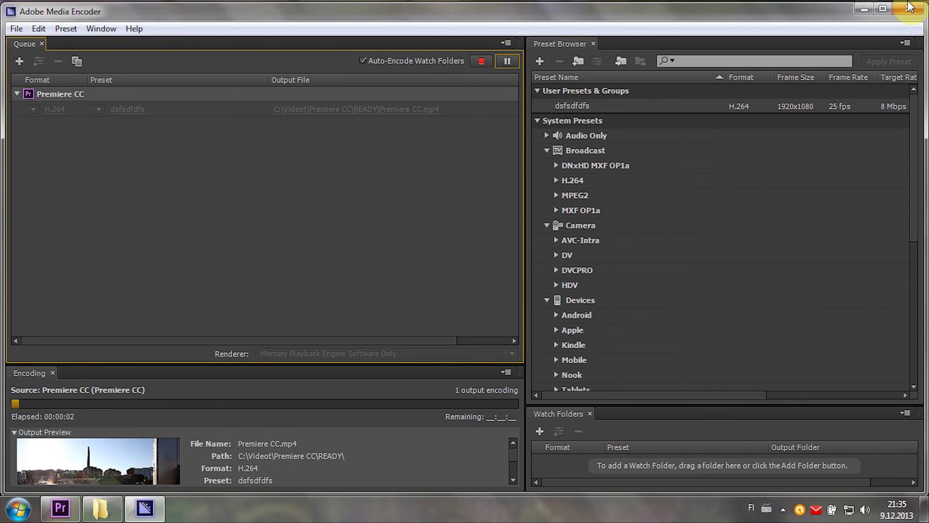
Switch back to Premiere Pro, place the playhead at 00:00:13:12, and queue the sequence in Adobe Media Encoder a second time with the same preset
click(864, 8)
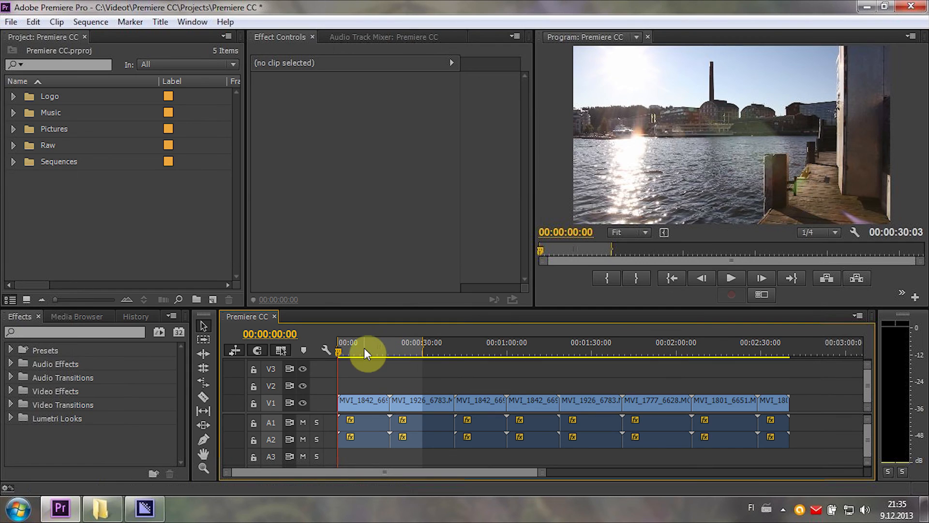
drag(365, 347, 375, 349)
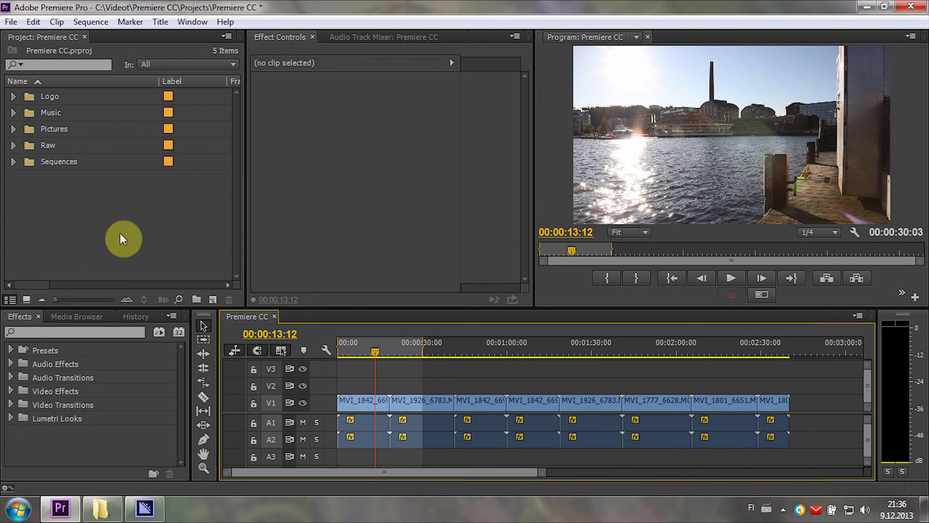
key(ctrl+m)
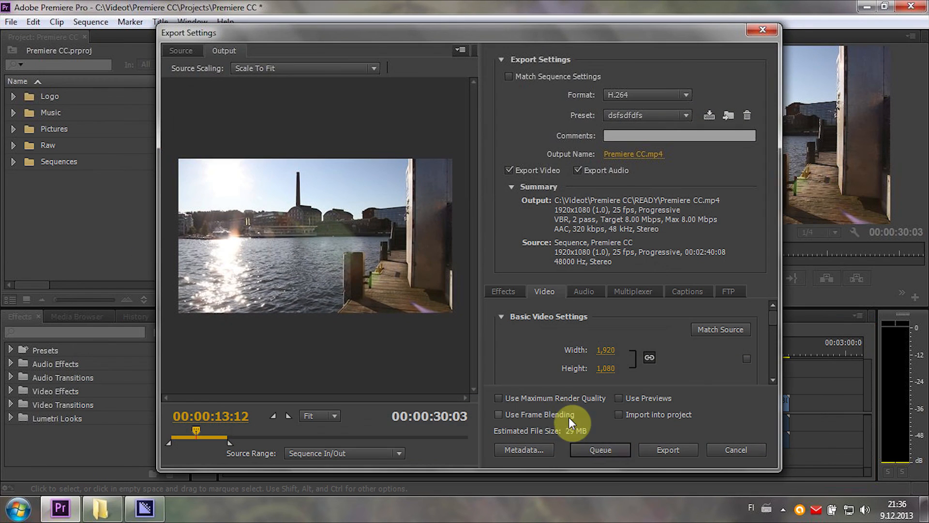
click(594, 442)
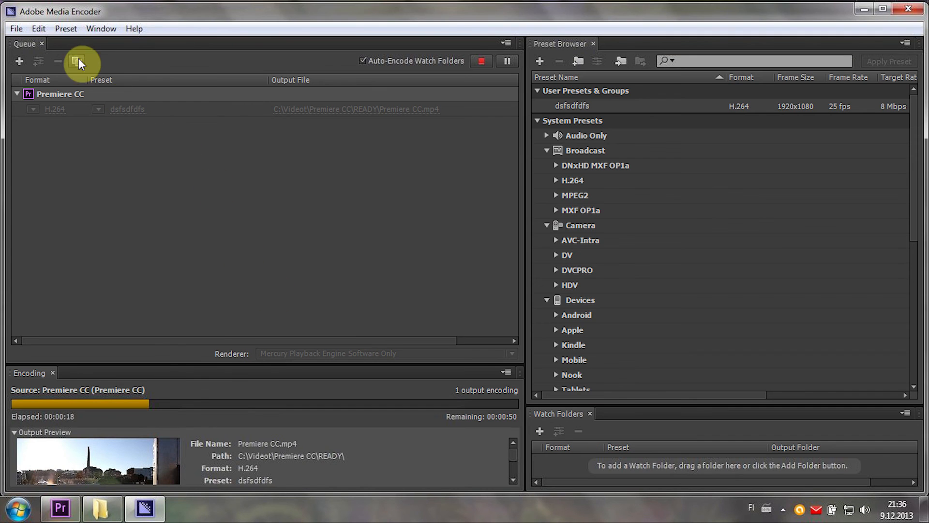
click(77, 61)
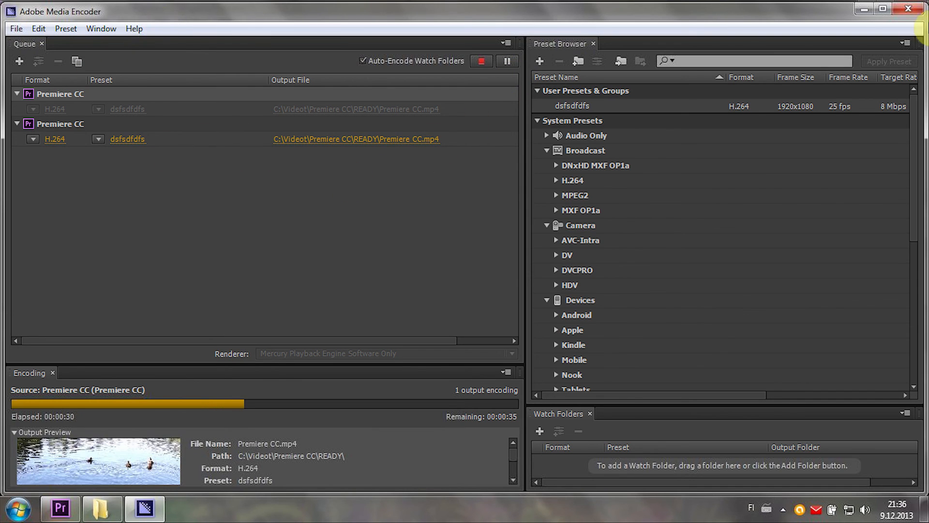
Close Adobe Media Encoder during the encoding and confirm quitting
click(916, 10)
click(482, 276)
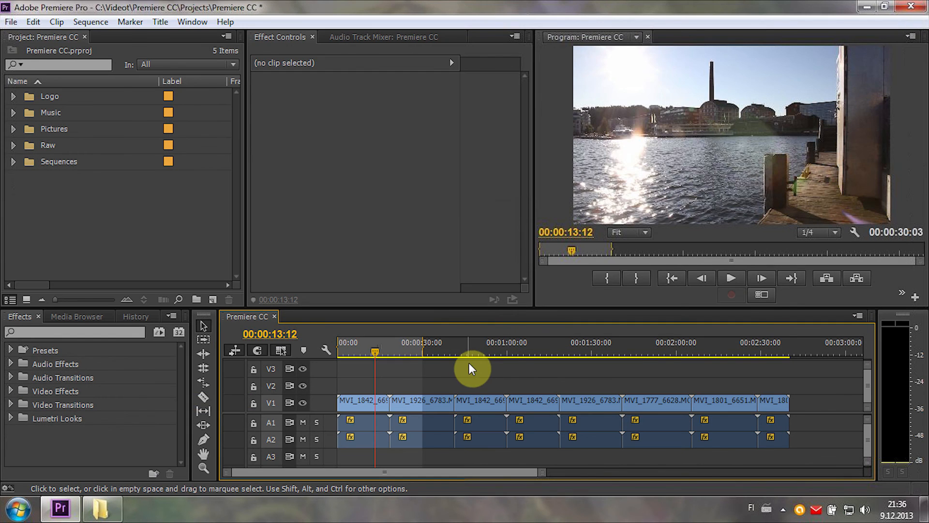
Reopen and cancel the export settings, and show the program monitor's picture full screen
key(ctrl+m)
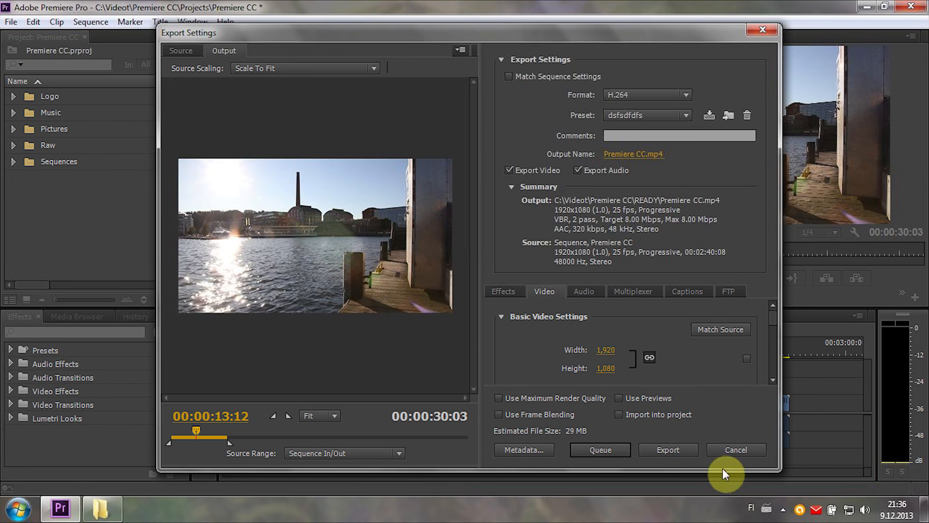
click(736, 450)
click(570, 298)
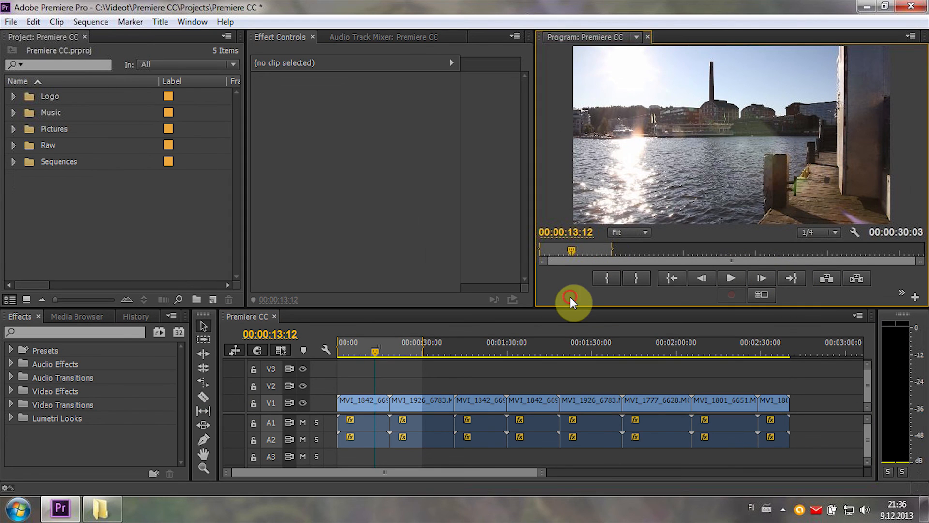
key(ctrl+grave)
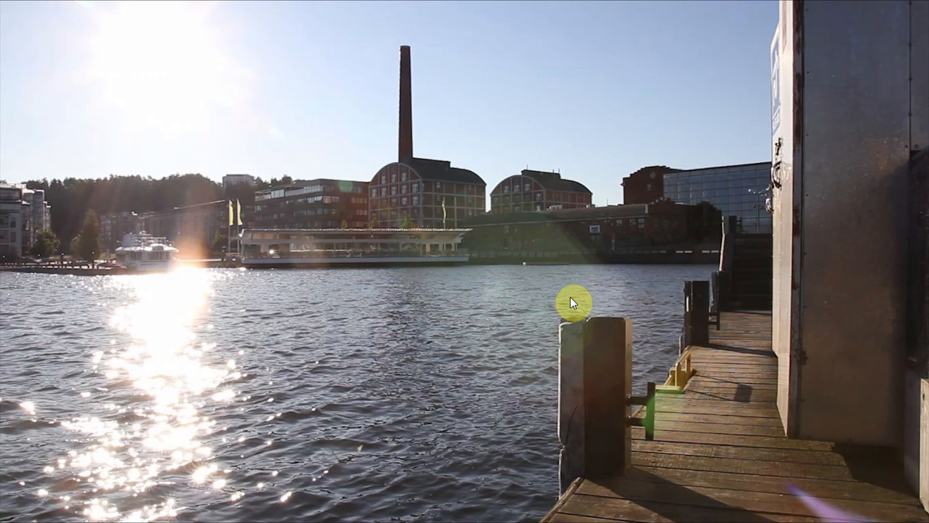